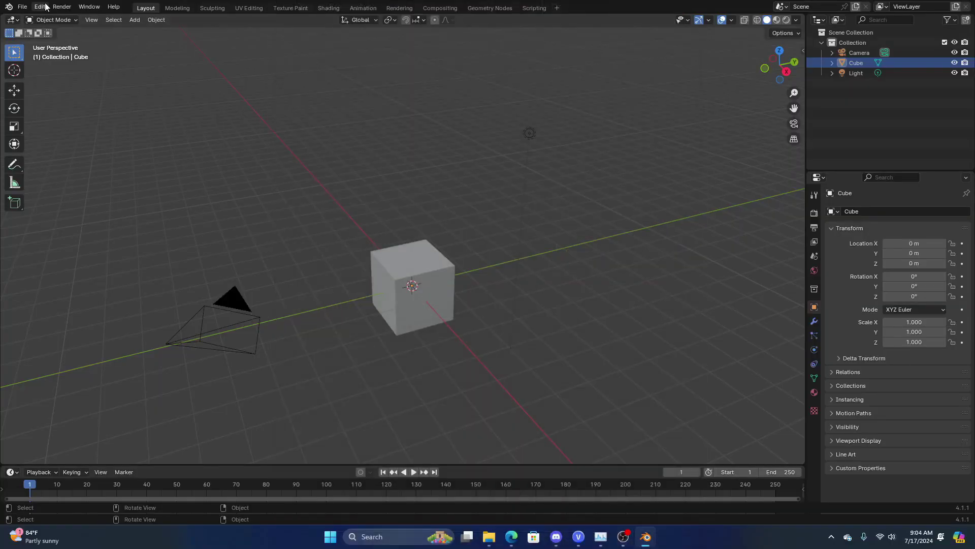
# Open the add-on preferences and check that the Sapling Tree Gen add-on is enabled.
pyautogui.click(40, 7)
pyautogui.click(74, 147)
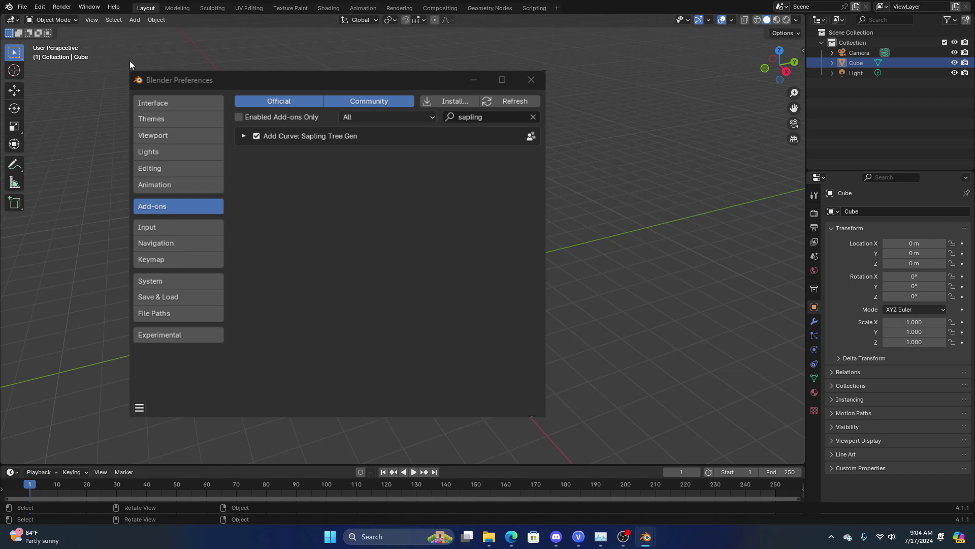
pyautogui.hotkey('shift', 'a')
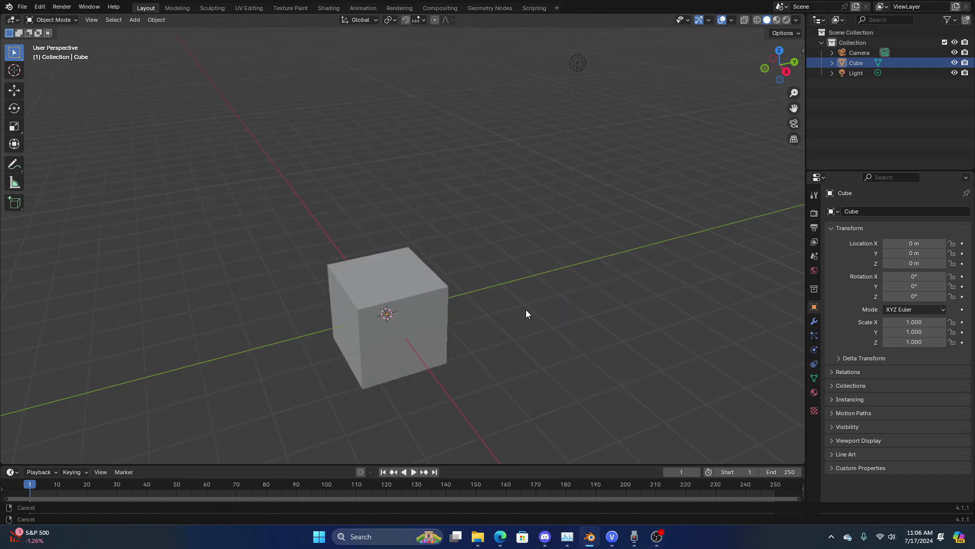
# Toggle the viewport overlays off and back on repeatedly around the default cube.
pyautogui.hotkey('shift', 'alt', 'z')
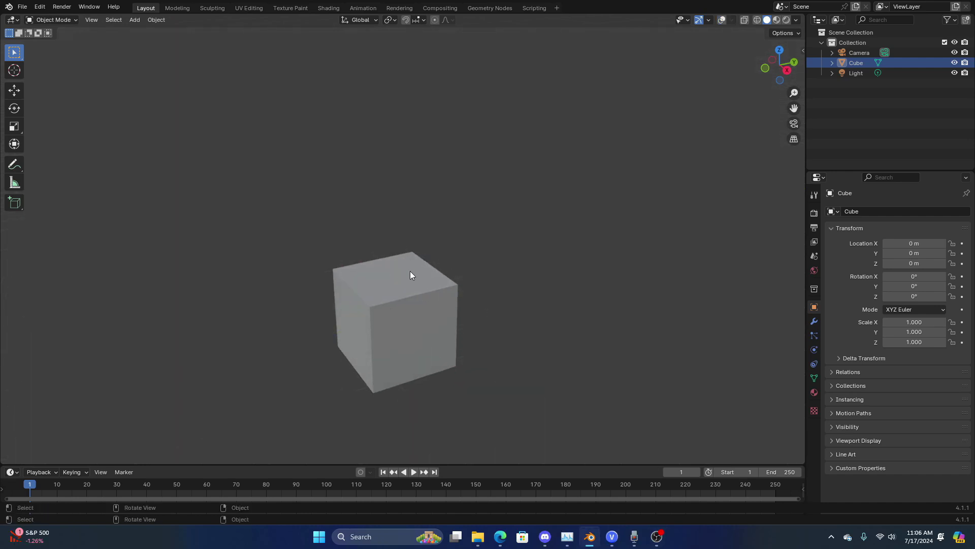
pyautogui.hotkey('shift', 'alt', 'z')
pyautogui.moveTo(532, 323); pyautogui.dragTo(519, 340, button='middle')
pyautogui.hotkey('shift', 'alt', 'z')
pyautogui.hotkey('shift', 'alt', 'z')
pyautogui.click(432, 315)
pyautogui.hotkey('shift', 'alt', 'z')
pyautogui.hotkey('shift', 'alt', 'z')
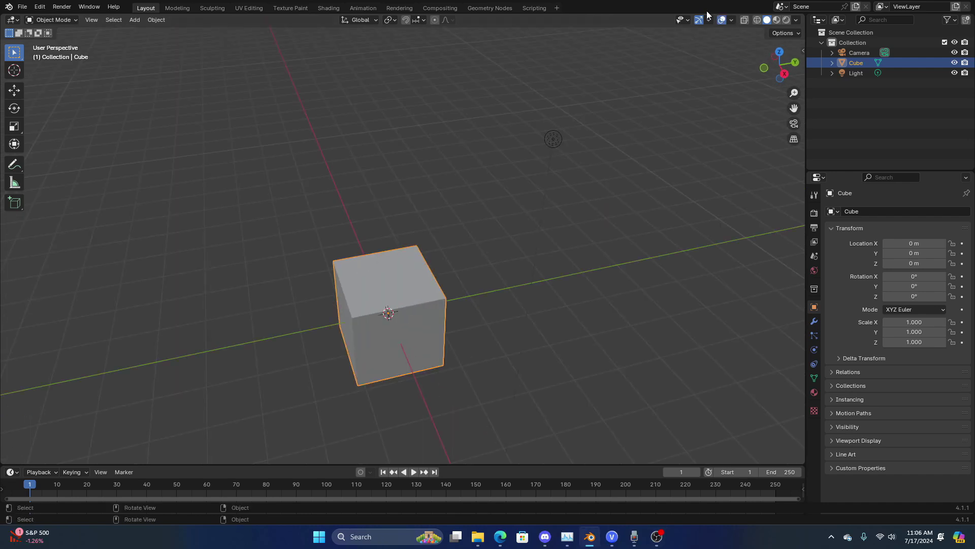
pyautogui.click(722, 22)
pyautogui.click(722, 21)
pyautogui.click(722, 21)
pyautogui.click(721, 21)
pyautogui.click(722, 22)
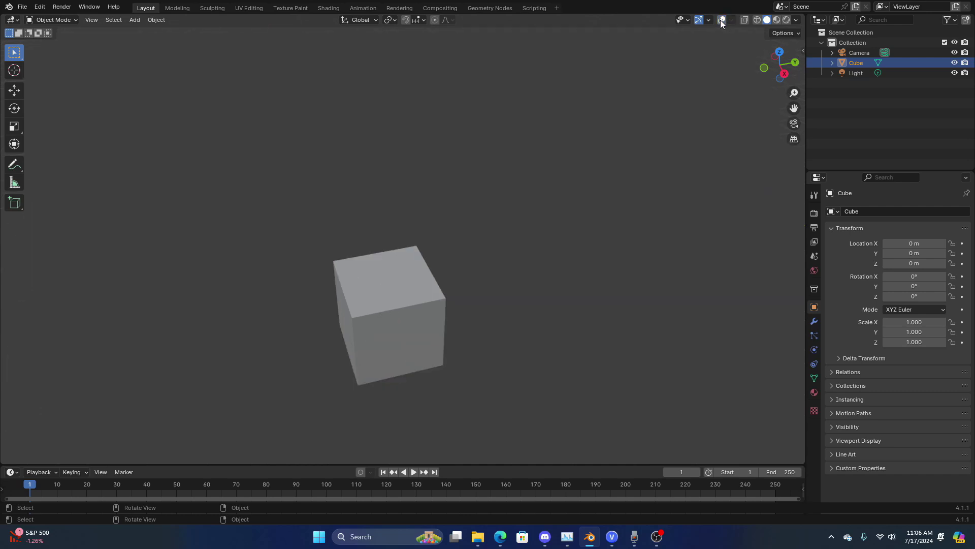
pyautogui.click(722, 21)
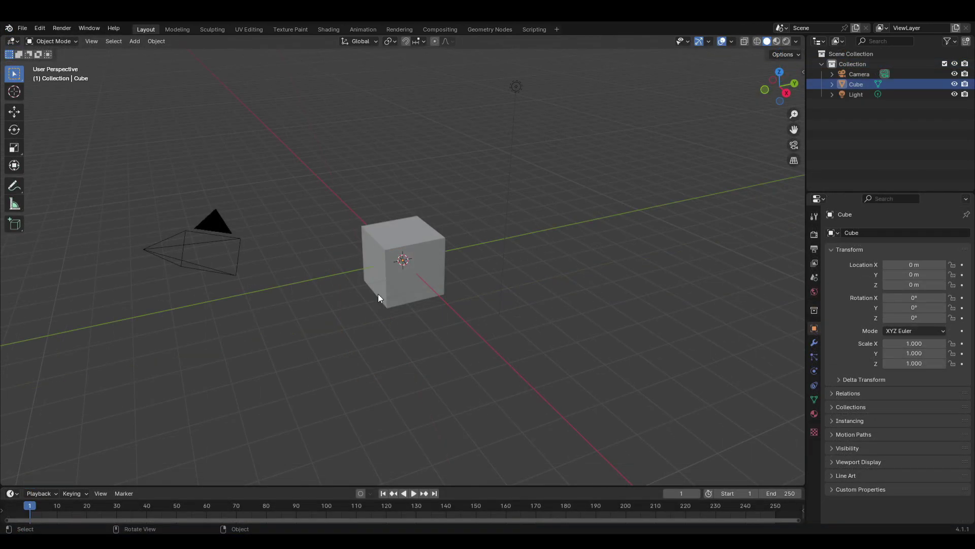
# Delete all default objects from the scene.
pyautogui.moveTo(477, 216); pyautogui.dragTo(475, 266, button='middle')
pyautogui.press('a')
pyautogui.press('x')
pyautogui.click(409, 241)
pyautogui.moveTo(409, 240); pyautogui.dragTo(492, 306, button='middle')
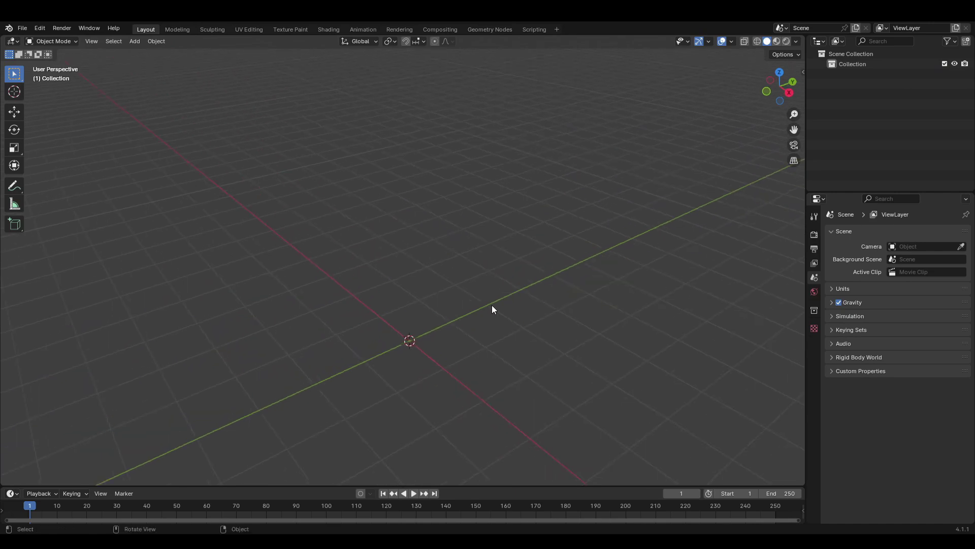
# Add a Sapling tree at the origin and set its branch distribution to 1.53.
pyautogui.hotkey('shift', 'a')
pyautogui.moveTo(458, 305)
pyautogui.click(558, 387)
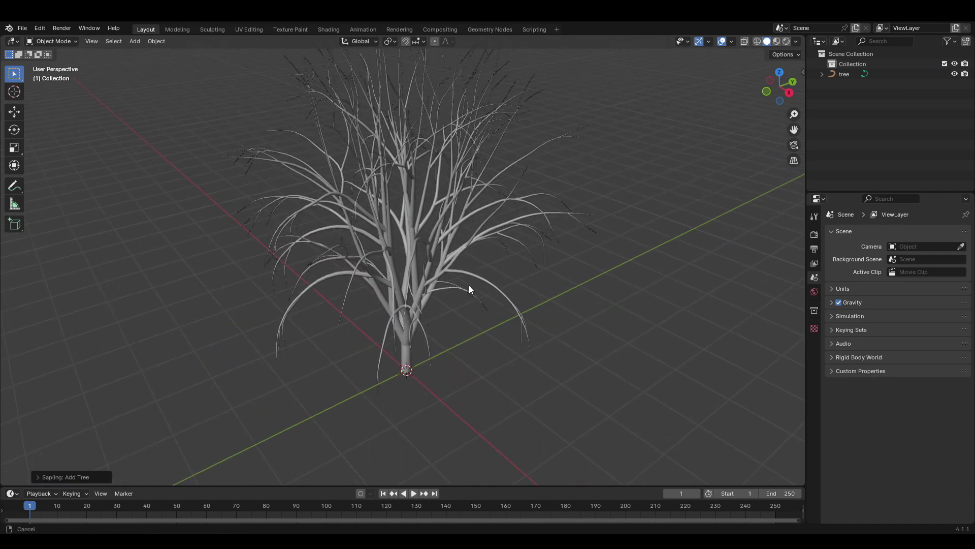
pyautogui.click(38, 476)
pyautogui.moveTo(118, 372)
pyautogui.mouseDown()
pyautogui.moveTo(142, 372)
pyautogui.moveTo(112, 372)
pyautogui.mouseUp()
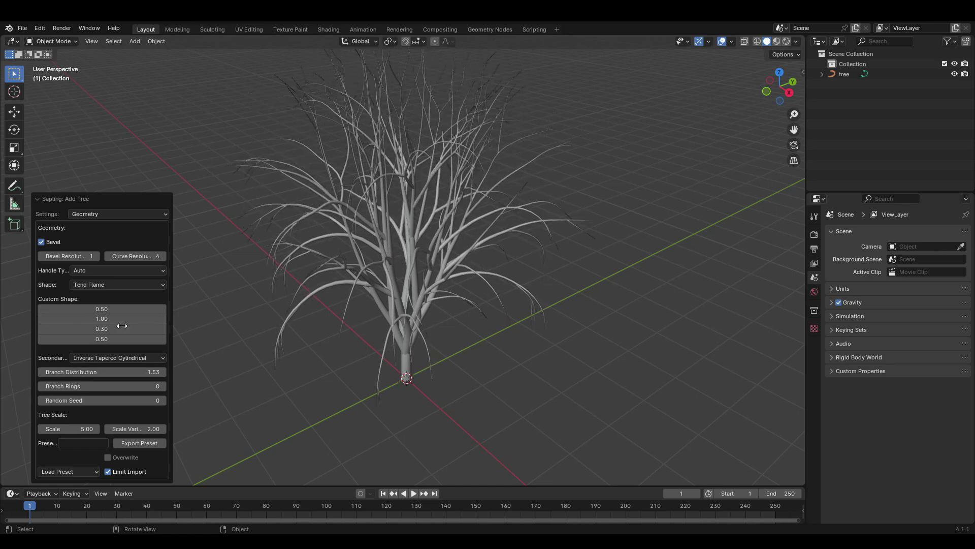
# Adjust the tree's branch radius ratio to 0.02.
pyautogui.click(114, 215)
pyautogui.click(130, 237)
pyautogui.moveTo(107, 331)
pyautogui.mouseDown()
pyautogui.moveTo(135, 331)
pyautogui.moveTo(107, 331)
pyautogui.mouseUp()
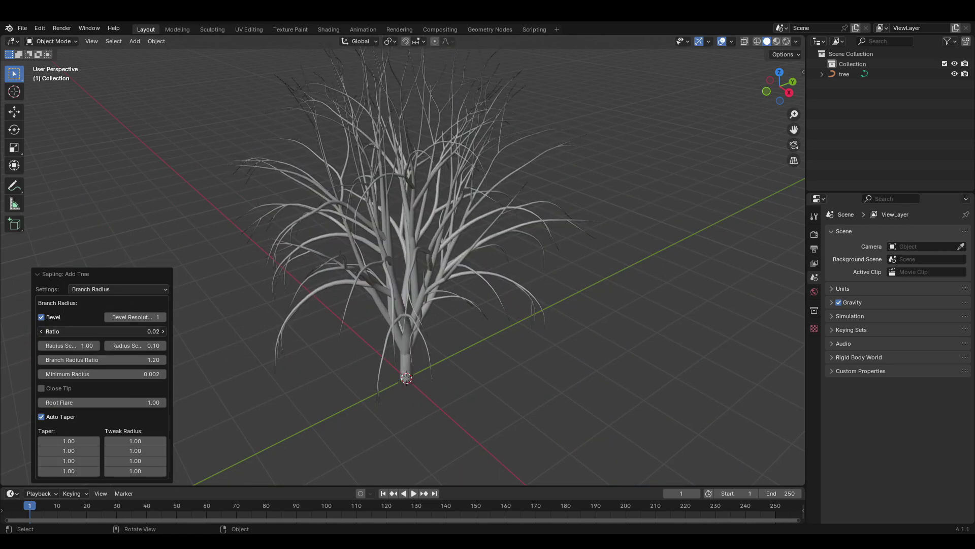
# Set the first split angle variation in the tree's branch splitting settings to 5.66.
pyautogui.click(119, 290)
pyautogui.click(120, 322)
pyautogui.moveTo(134, 240)
pyautogui.mouseDown()
pyautogui.moveTo(122, 241)
pyautogui.moveTo(152, 231)
pyautogui.moveTo(134, 232)
pyautogui.mouseUp()
pyautogui.moveTo(135, 282); pyautogui.dragTo(145, 282)
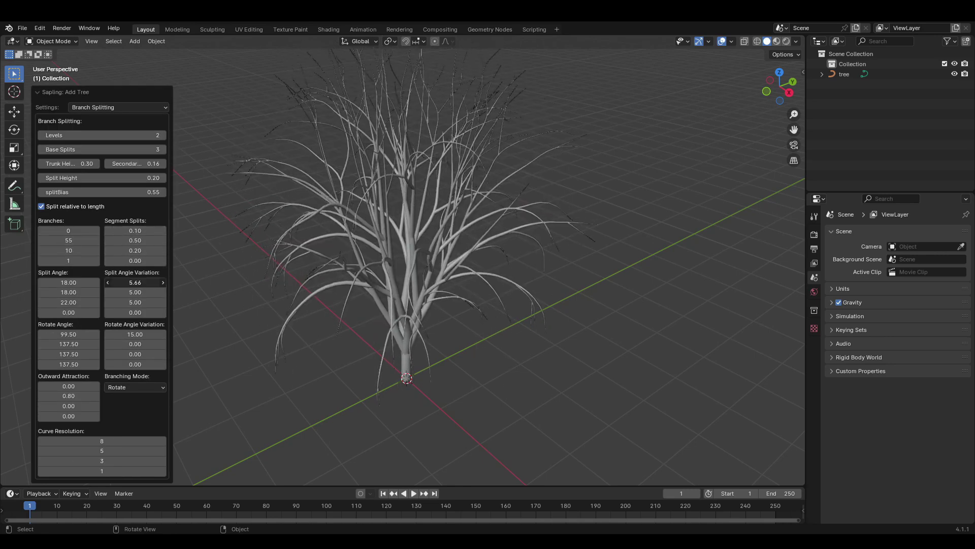
# Look over the tree's leaf settings and enable Use Armature in its armature settings.
pyautogui.click(113, 214)
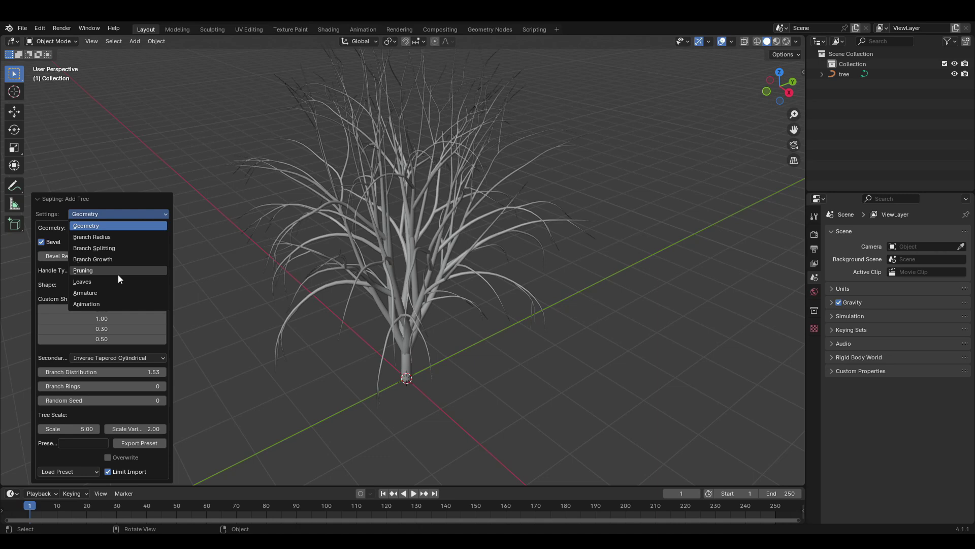
pyautogui.click(100, 281)
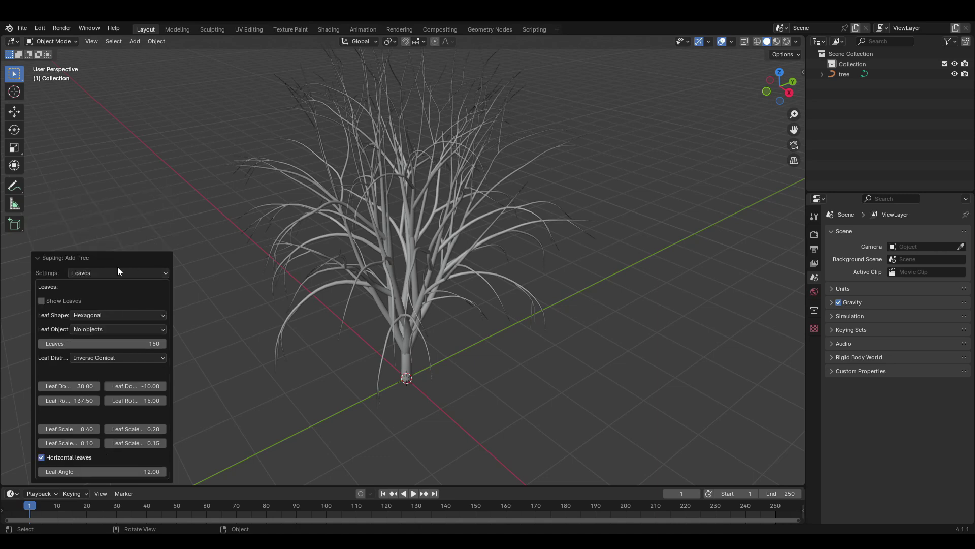
pyautogui.click(117, 268)
pyautogui.click(93, 353)
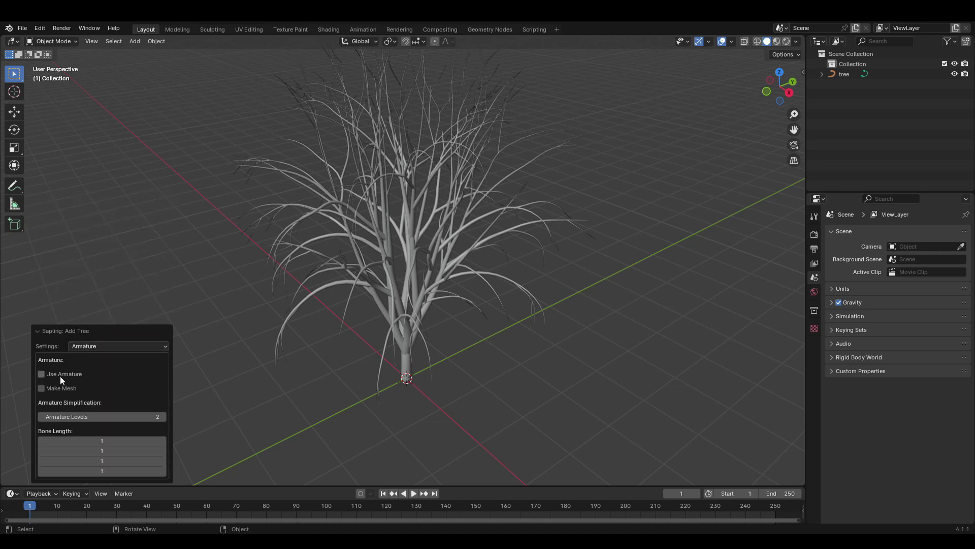
pyautogui.click(41, 374)
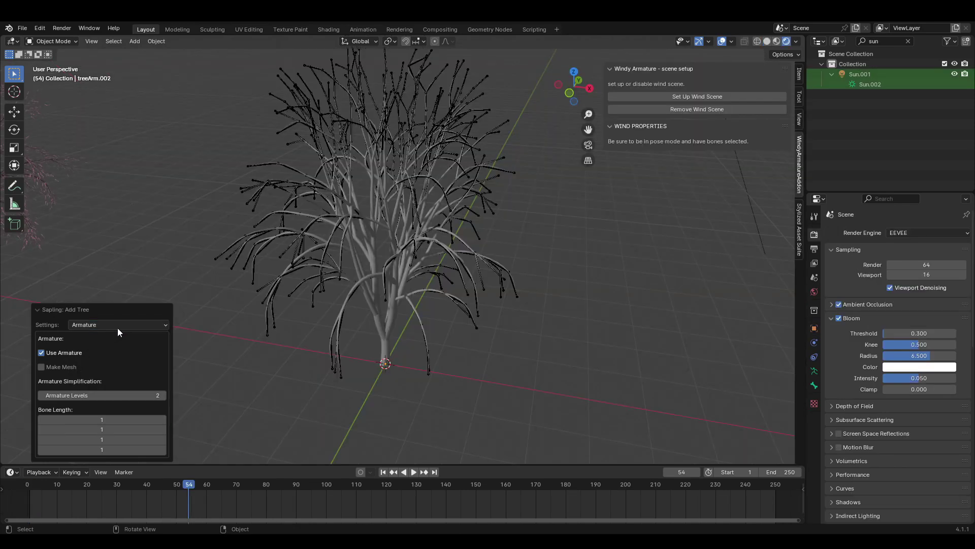
# Enable armature animation for the tree and scrub the timeline to preview the movement.
pyautogui.click(118, 325)
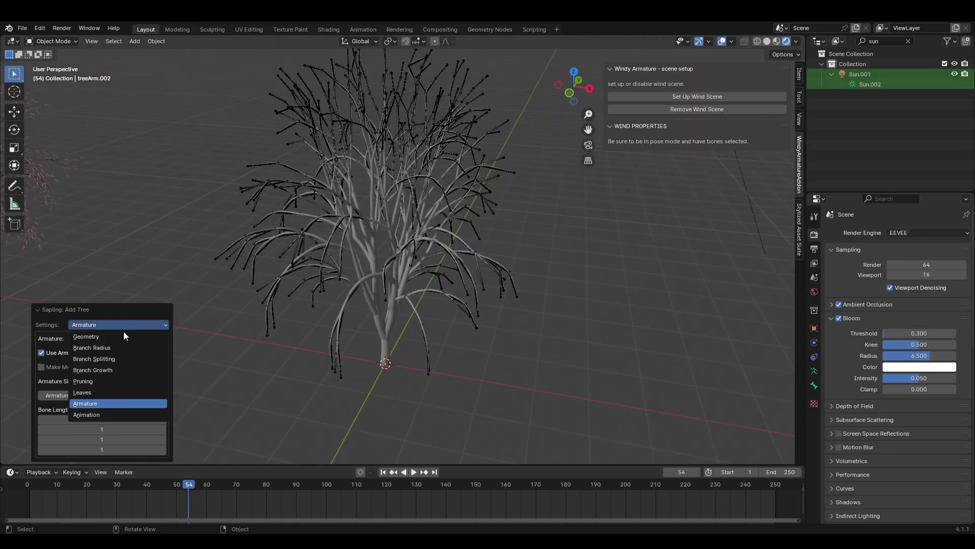
pyautogui.click(97, 413)
pyautogui.click(76, 294)
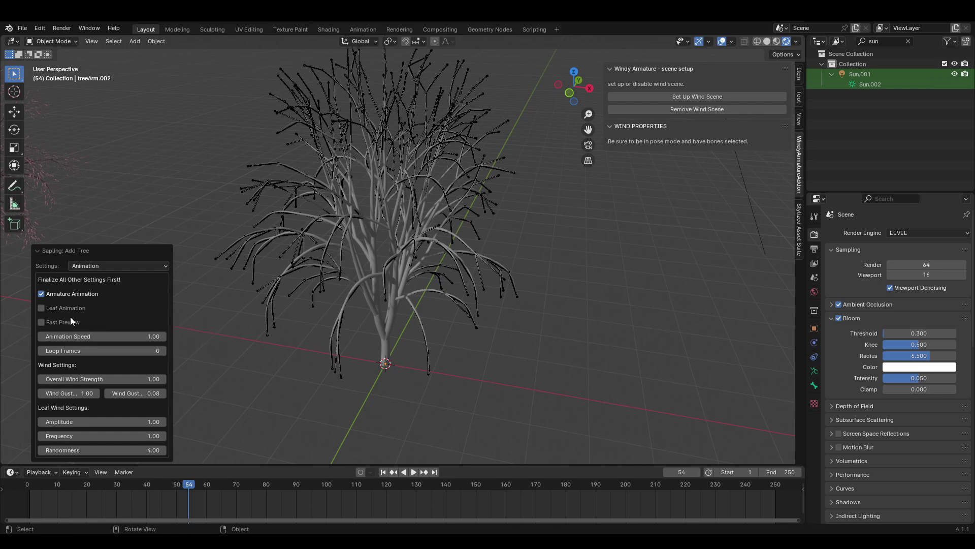
pyautogui.moveTo(37, 484); pyautogui.dragTo(294, 456)
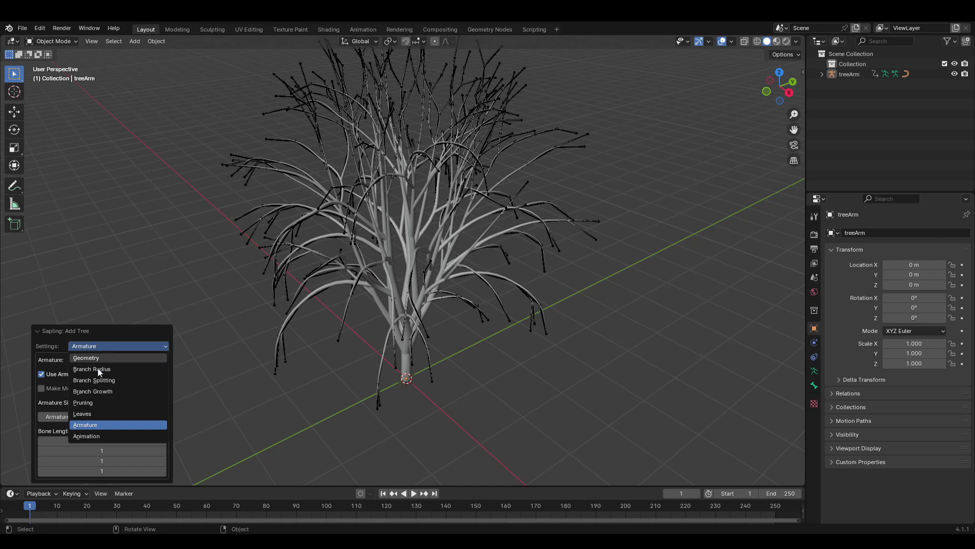
# Show the tree's leaves with the Hexagonal shape and adjust the leaf scale.
pyautogui.click(102, 412)
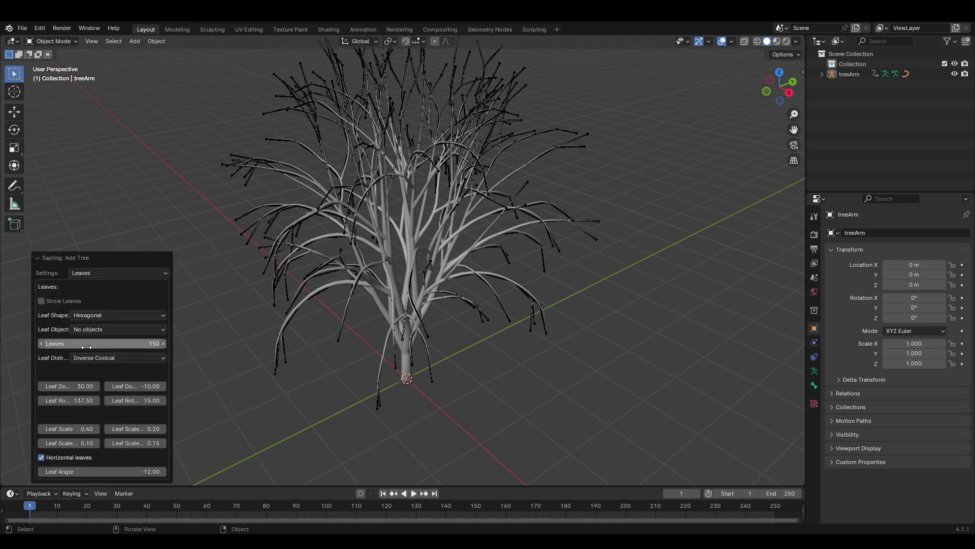
pyautogui.click(56, 300)
pyautogui.click(114, 314)
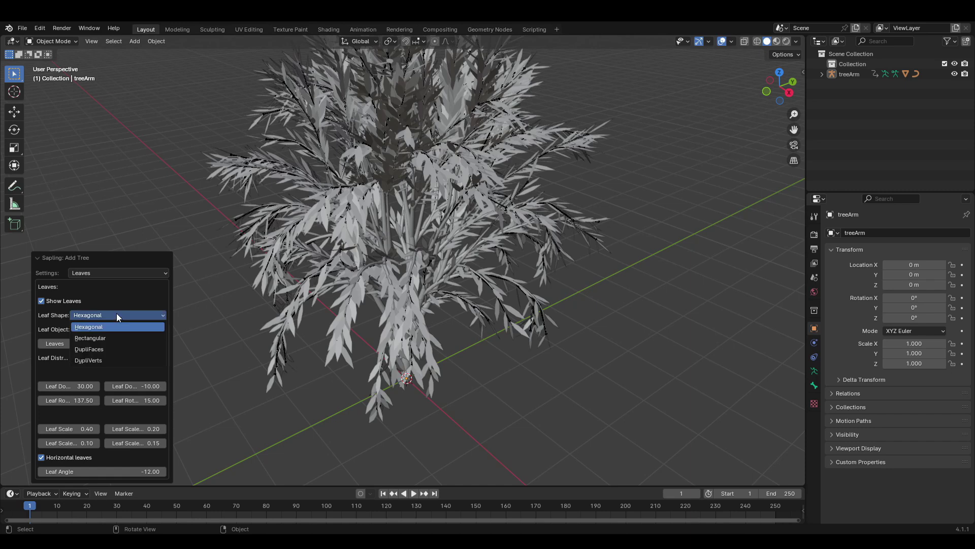
pyautogui.click(116, 315)
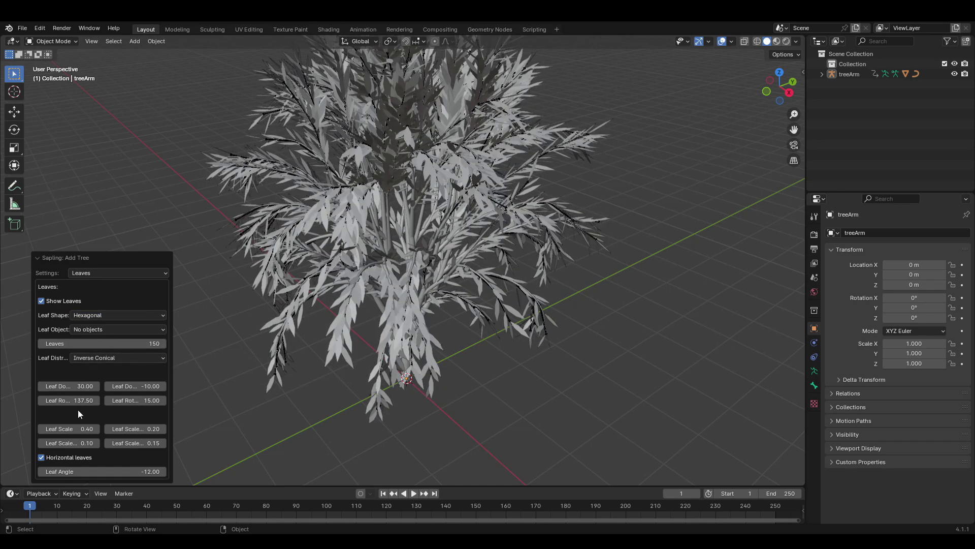
pyautogui.moveTo(69, 429); pyautogui.dragTo(39, 429)
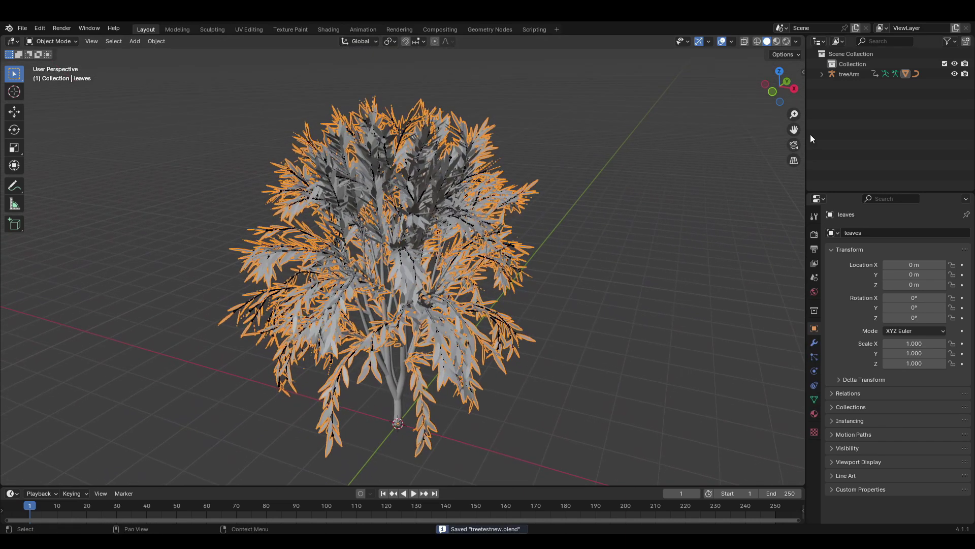
# Switch the viewport to rendered shading and give the trunk and branches a new Stylized Asset Suite material.
pyautogui.click(787, 41)
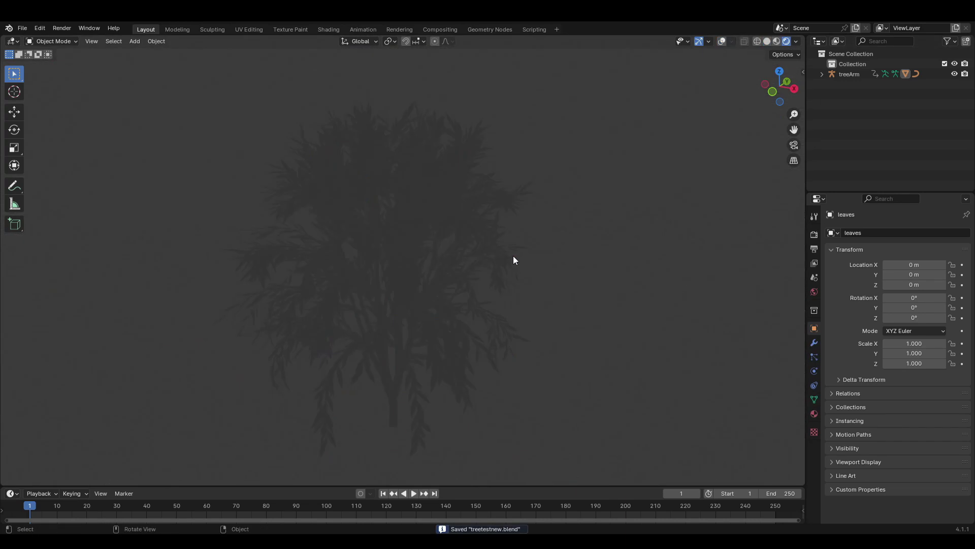
pyautogui.press('n')
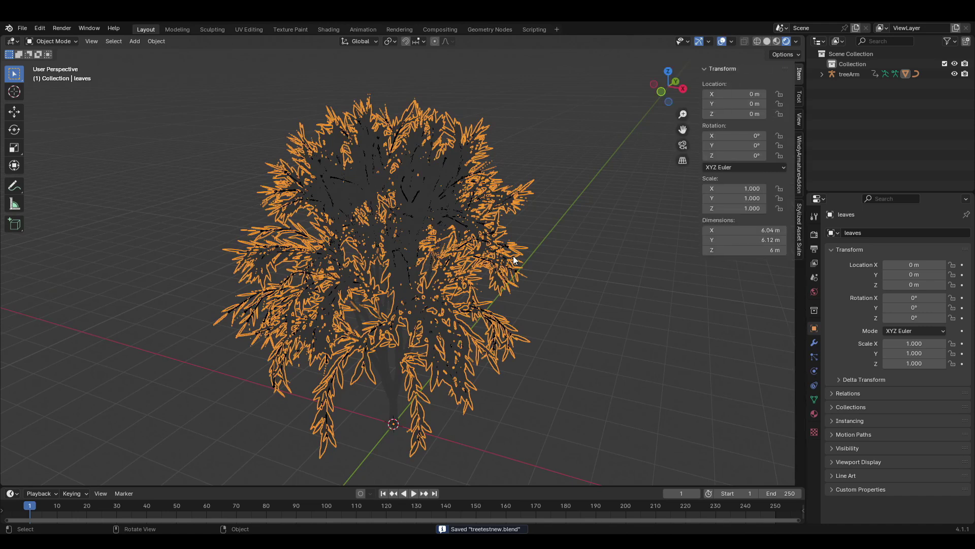
pyautogui.click(799, 231)
pyautogui.keyDown('shift'); pyautogui.moveTo(471, 309); pyautogui.dragTo(487, 286, button='middle'); pyautogui.keyUp('shift')
pyautogui.click(410, 357)
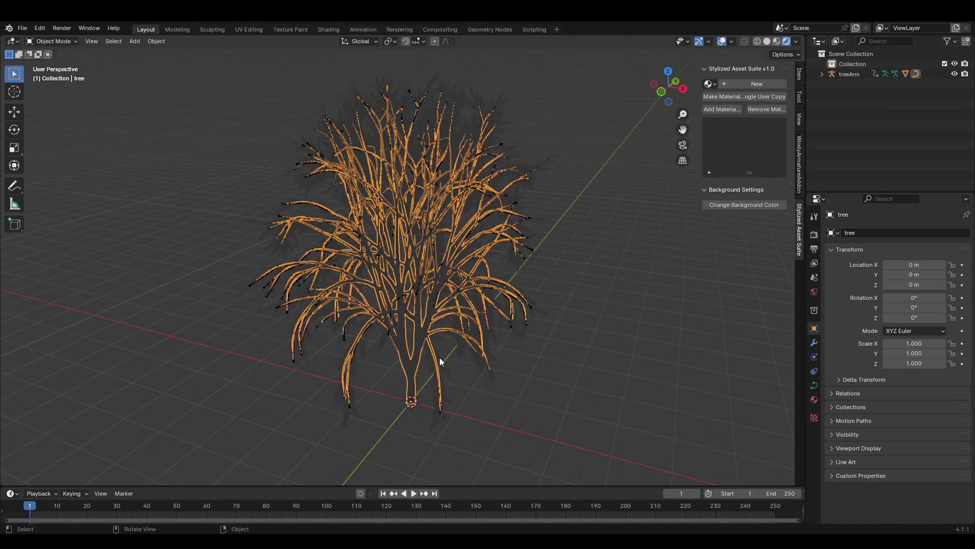
pyautogui.keyDown('shift'); pyautogui.moveTo(476, 355); pyautogui.dragTo(466, 359, button='middle'); pyautogui.keyUp('shift')
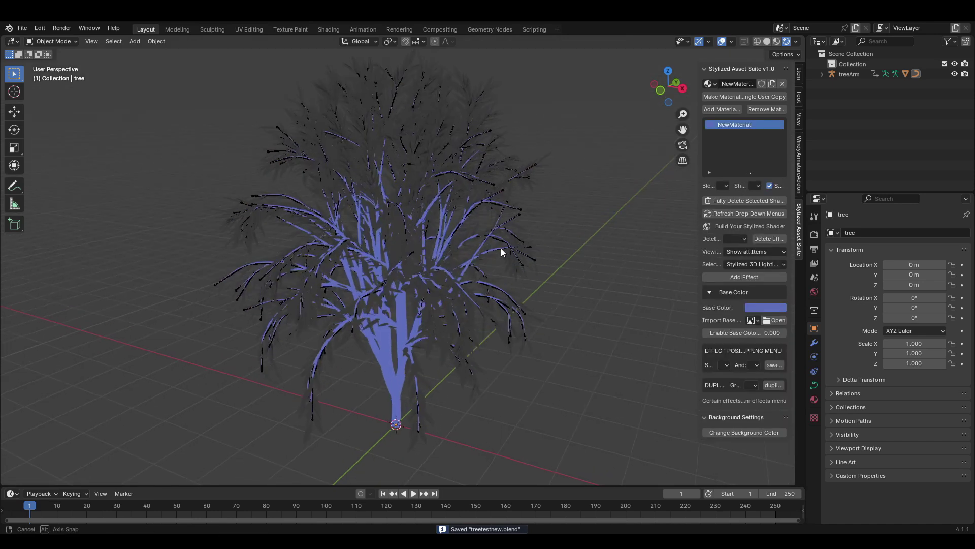
# Set the base color of the trunk material to a dark reddish brown.
pyautogui.click(766, 307)
pyautogui.moveTo(844, 175); pyautogui.dragTo(846, 222)
pyautogui.moveTo(698, 303); pyautogui.dragTo(602, 303)
# Give the leaves a new stylized material with a light pink base color and save the file.
pyautogui.click(434, 331)
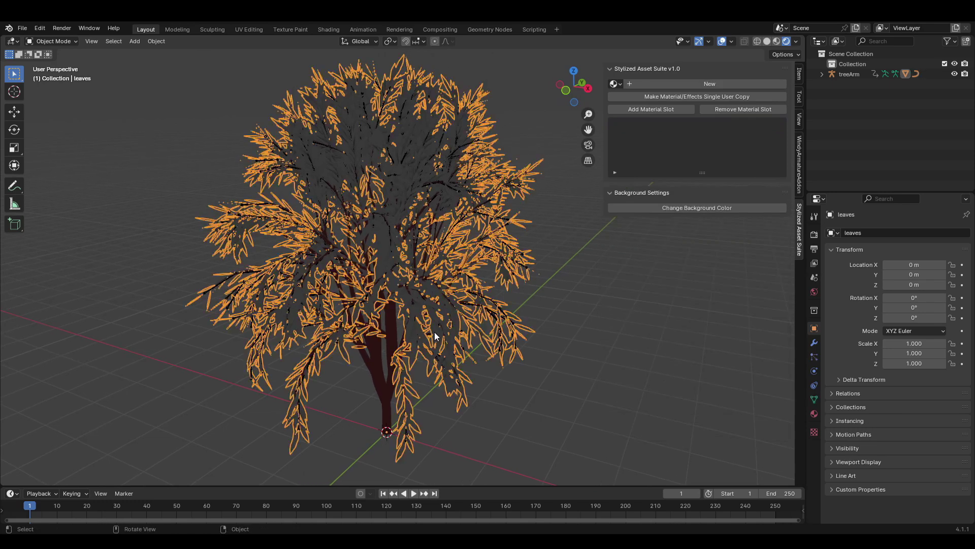
pyautogui.click(698, 84)
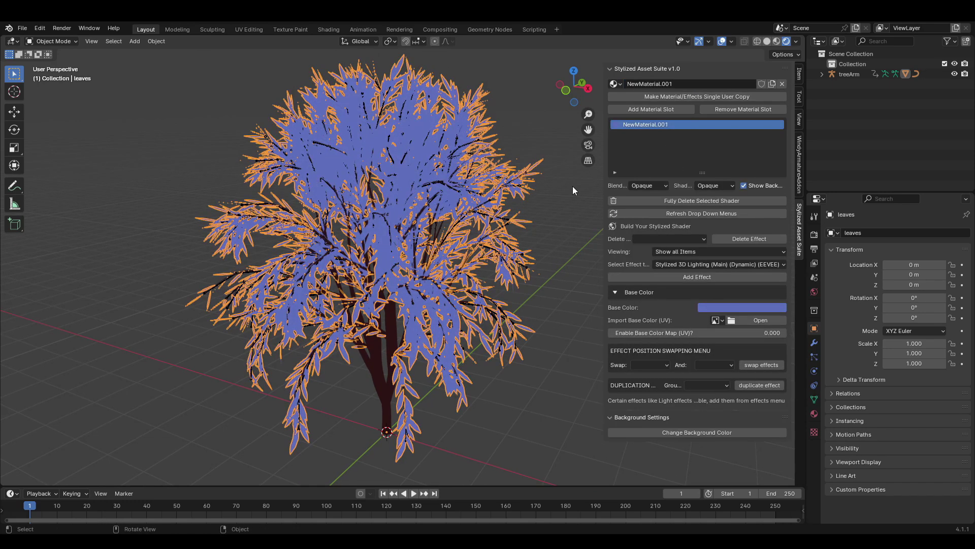
pyautogui.click(722, 305)
pyautogui.moveTo(762, 212); pyautogui.dragTo(757, 198)
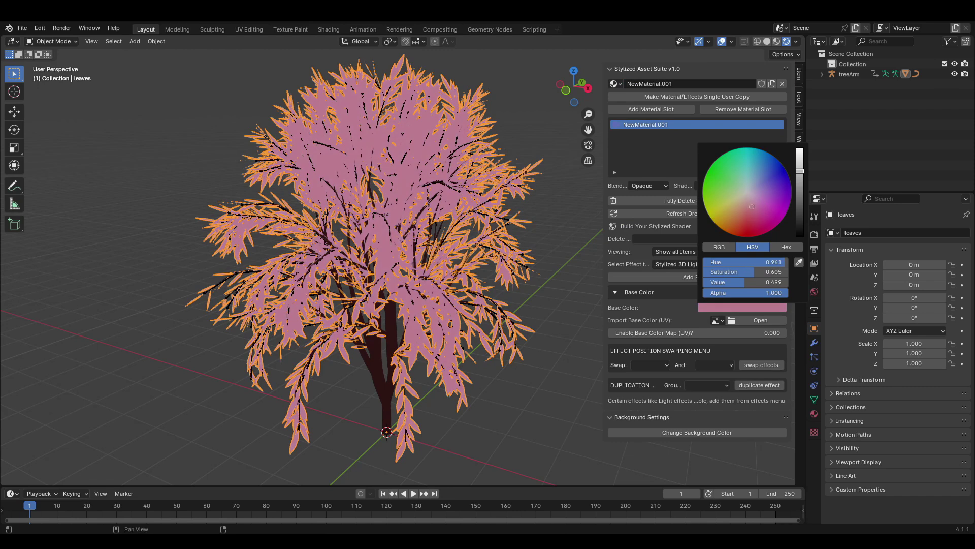
pyautogui.moveTo(800, 172); pyautogui.dragTo(801, 159)
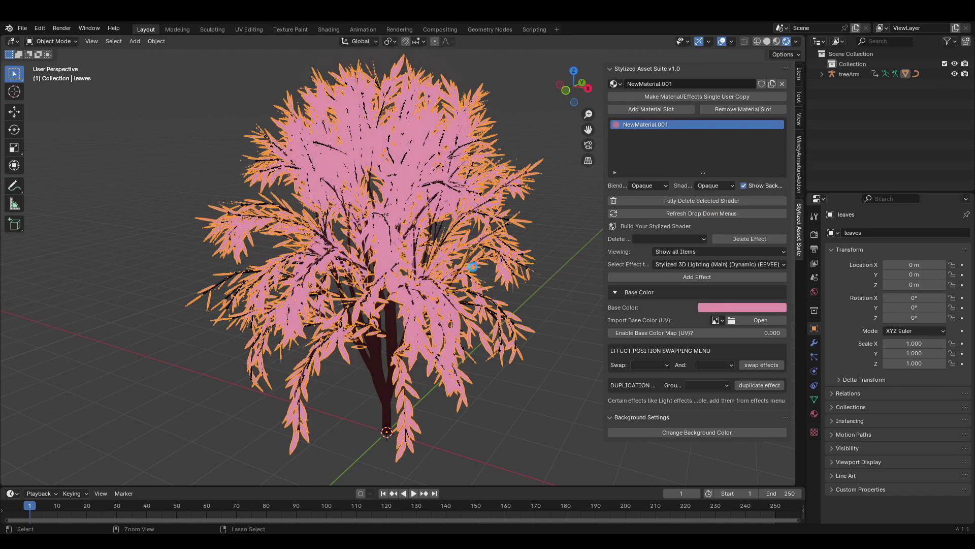
pyautogui.hotkey('ctrl', 's')
# Hide the viewport overlays and add the Stylized 3D Lighting (Main) (Dynamic) (EEVEE) effect to the leaves material.
pyautogui.hotkey('shift', 'alt', 'z')
pyautogui.moveTo(438, 279); pyautogui.dragTo(445, 274, button='middle')
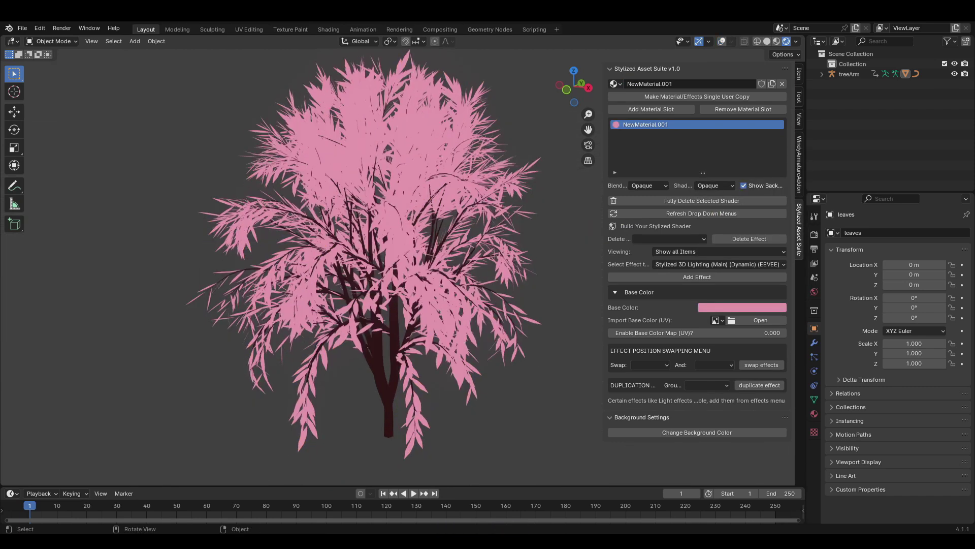
pyautogui.click(678, 277)
# Turn the viewport overlays back on and add a sun light at the origin.
pyautogui.hotkey('shift', 'alt', 'z')
pyautogui.hotkey('shift', 'a')
pyautogui.click(483, 355)
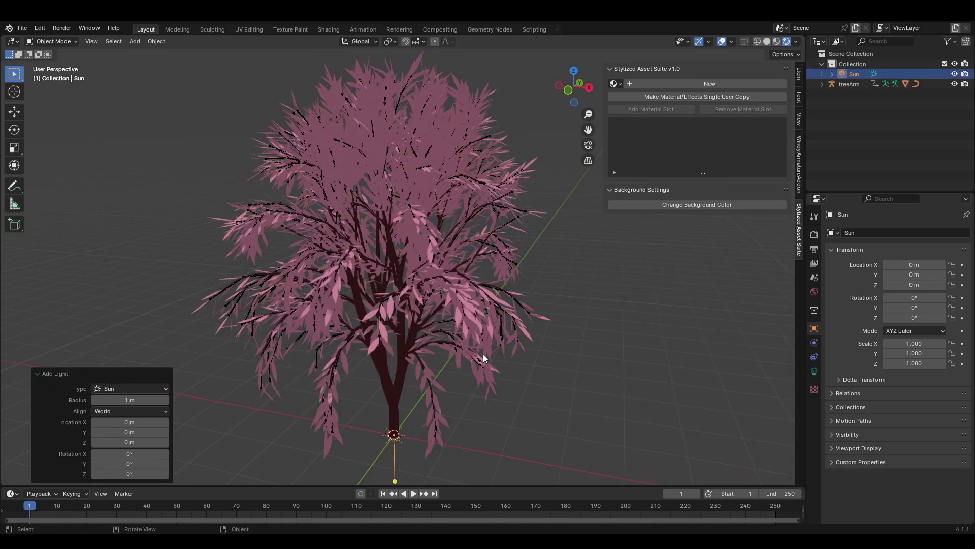
# Rotate the sun light to shine on the tree at an angle and adjust its strength to 1.030.
pyautogui.moveTo(483, 354); pyautogui.dragTo(514, 347, button='middle')
pyautogui.scroll(-2, 515, 347)
pyautogui.press('r')
pyautogui.click(538, 325)
pyautogui.press('r')
pyautogui.press('r')
pyautogui.click(579, 331)
pyautogui.click(813, 373)
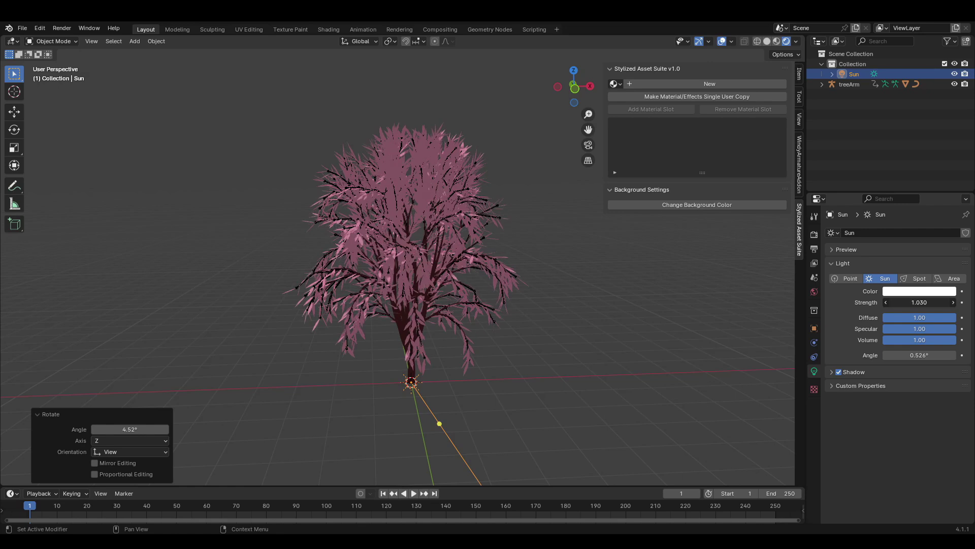
# In the leaves material's stylized light, set Toon Steps to 1 and Light Slider/Controller to -0.820.
pyautogui.click(419, 299)
pyautogui.hotkey('shift', 'alt', 'z')
pyautogui.click(419, 299)
pyautogui.scroll(3, 419, 299)
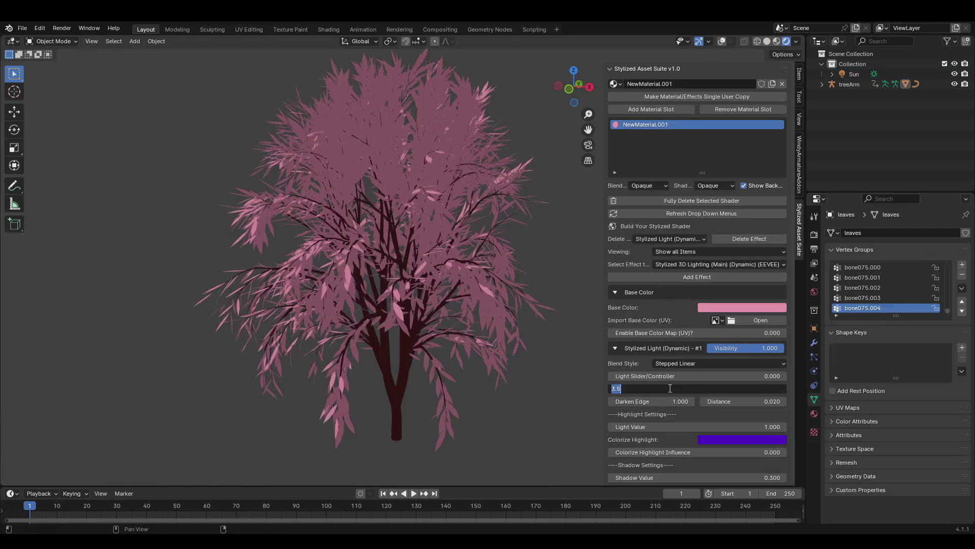
pyautogui.press('Return')
pyautogui.moveTo(687, 376)
pyautogui.mouseDown()
pyautogui.moveTo(635, 376)
pyautogui.moveTo(647, 376)
pyautogui.mouseUp()
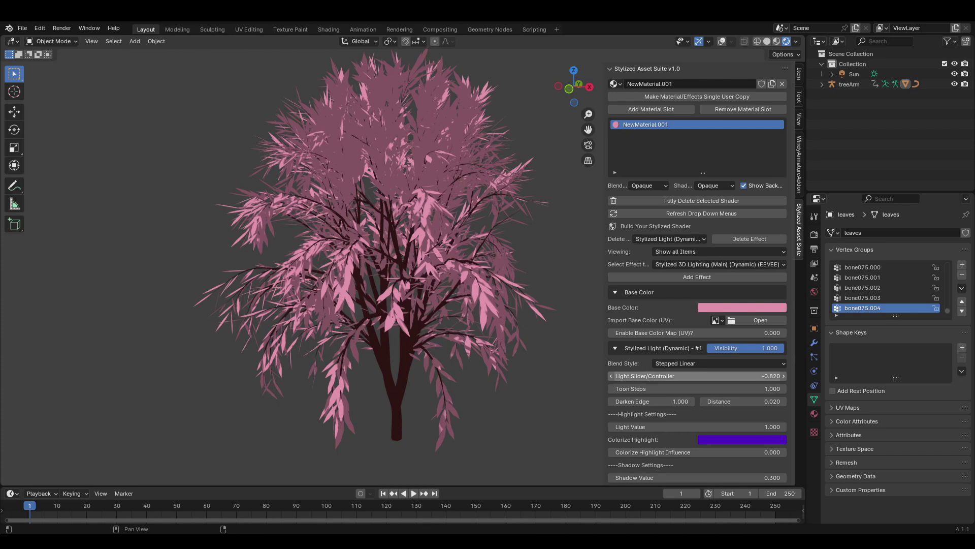
# Set the Light Value in the leaves material's highlight settings to 4.000.
pyautogui.scroll(-3, 762, 384)
pyautogui.moveTo(685, 366); pyautogui.dragTo(727, 366)
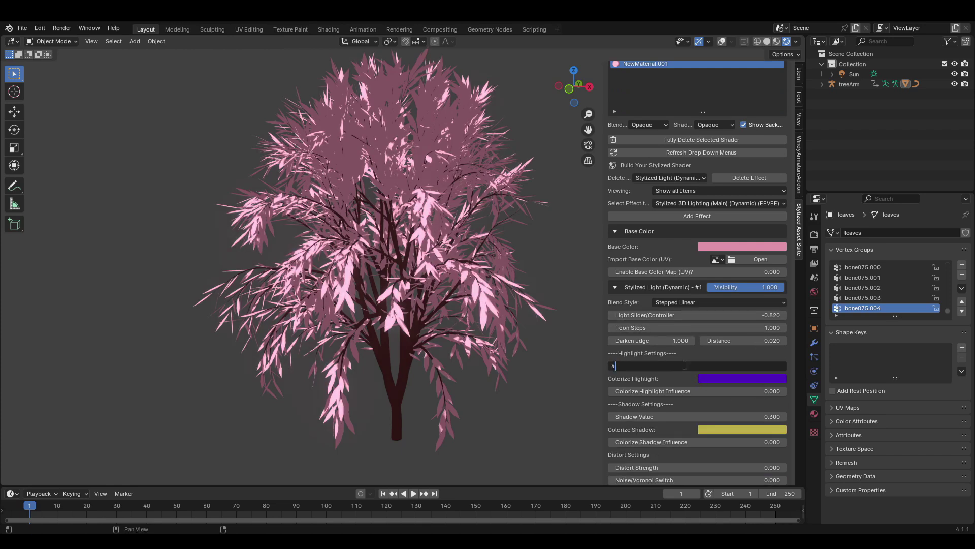
pyautogui.press('Return')
# Open the scene's EEVEE Bloom settings and adjust the bloom threshold to 0.382.
pyautogui.click(814, 234)
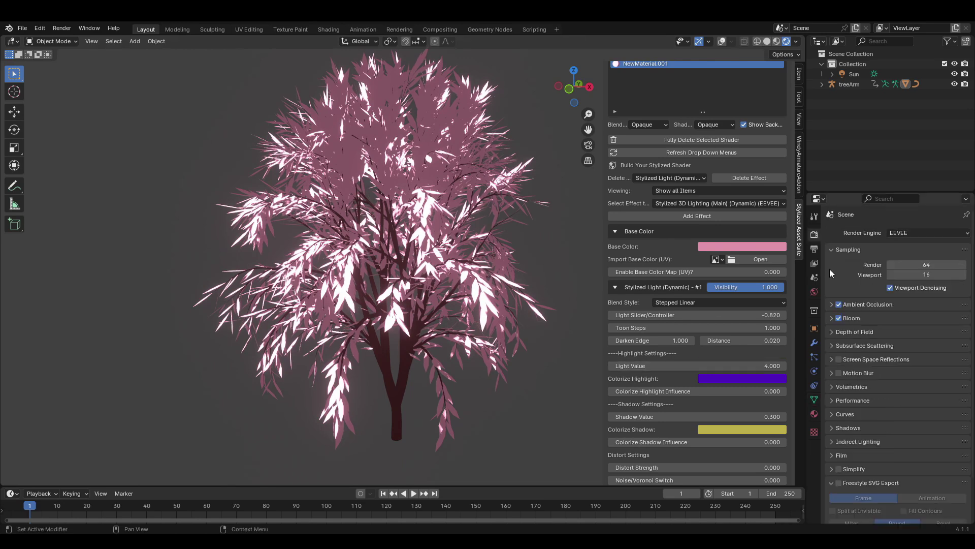
pyautogui.click(832, 318)
pyautogui.moveTo(914, 333); pyautogui.dragTo(912, 333)
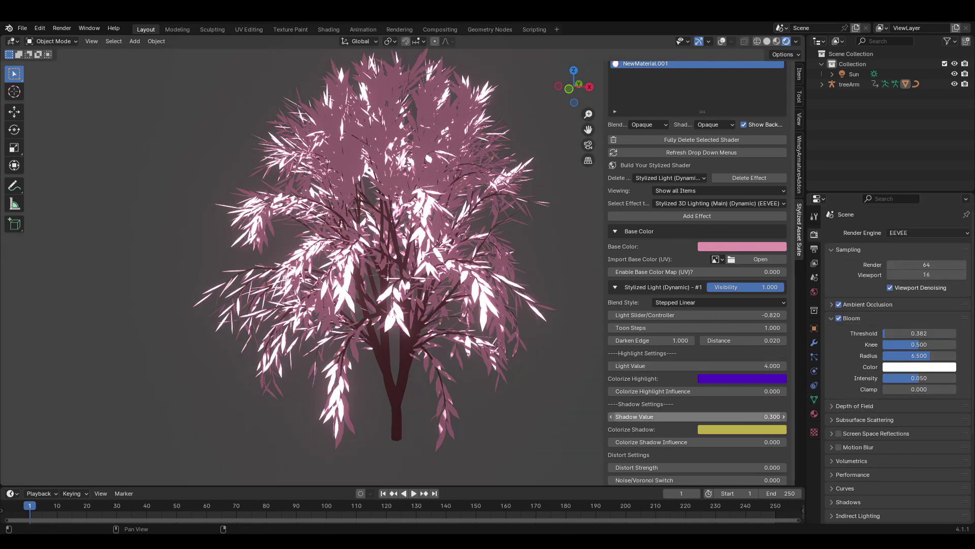
# Change the leaves' Colorize Shadow color to teal and try its influence before setting Colorize Shadow Influence back to 0.000.
pyautogui.scroll(-4, 755, 417)
pyautogui.click(749, 350)
pyautogui.moveTo(727, 303); pyautogui.dragTo(758, 302)
pyautogui.moveTo(711, 361); pyautogui.dragTo(771, 361)
pyautogui.moveTo(667, 361); pyautogui.dragTo(608, 361)
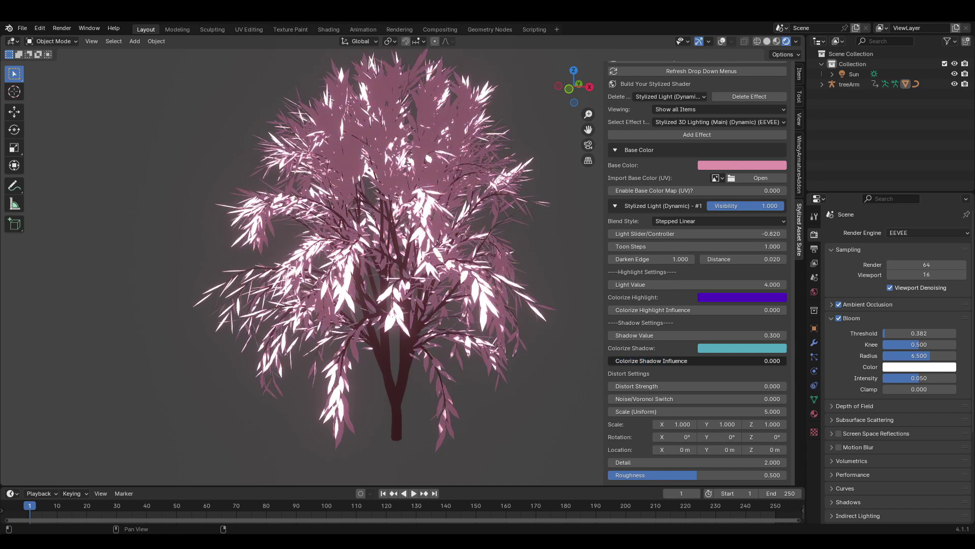
# Add a Watercolor/Charcoal effect to the leaves material and view only the Charcoal/Watercolor #1 settings.
pyautogui.scroll(6, 711, 243)
pyautogui.click(711, 244)
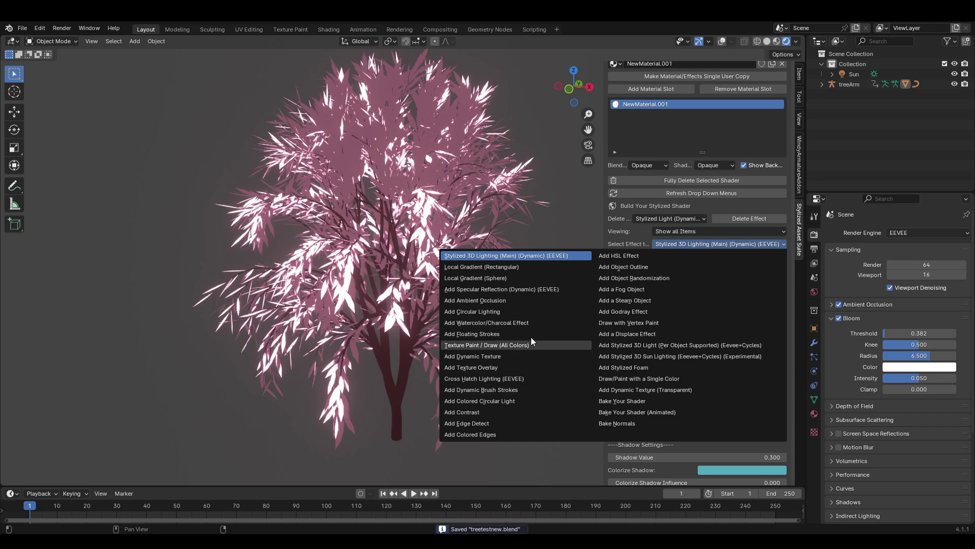
pyautogui.click(520, 322)
pyautogui.click(711, 256)
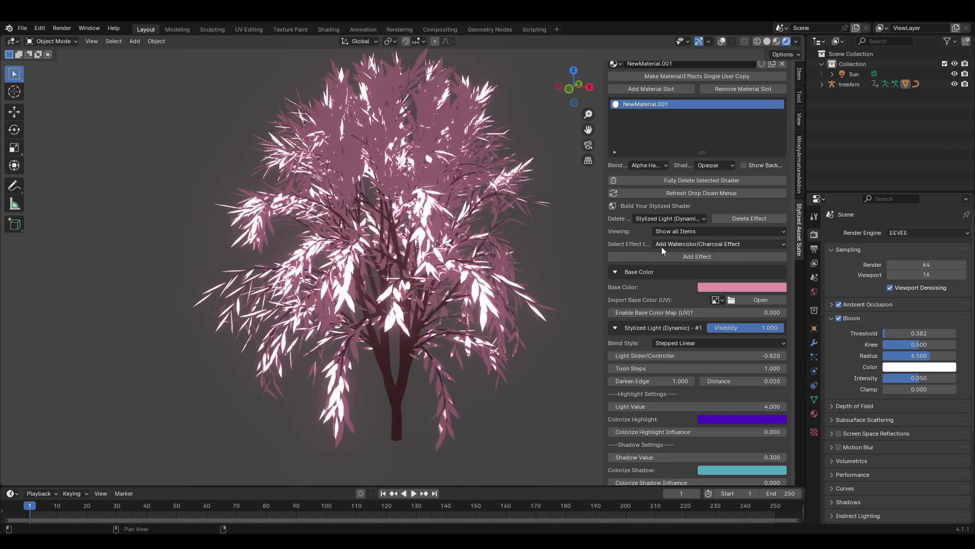
pyautogui.click(658, 232)
pyautogui.click(678, 276)
pyautogui.scroll(-5, 656, 314)
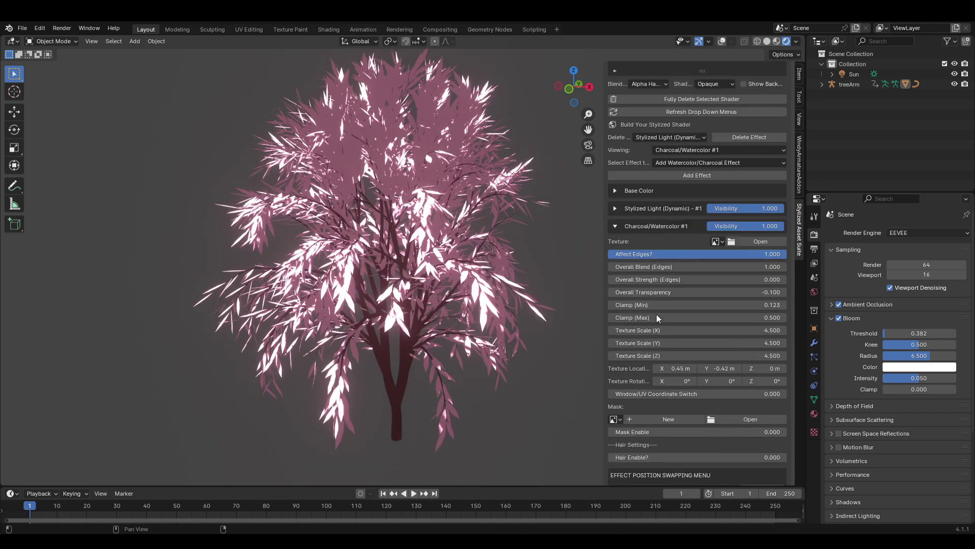
# Load the watercolorchaotic01 image as the leaves' Charcoal/Watercolor texture and save the file.
pyautogui.click(762, 221)
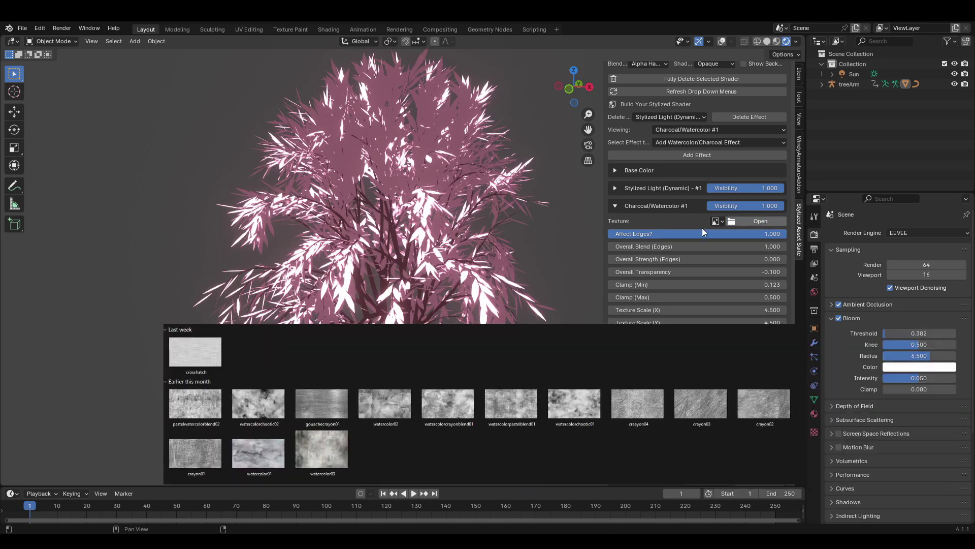
pyautogui.click(556, 404)
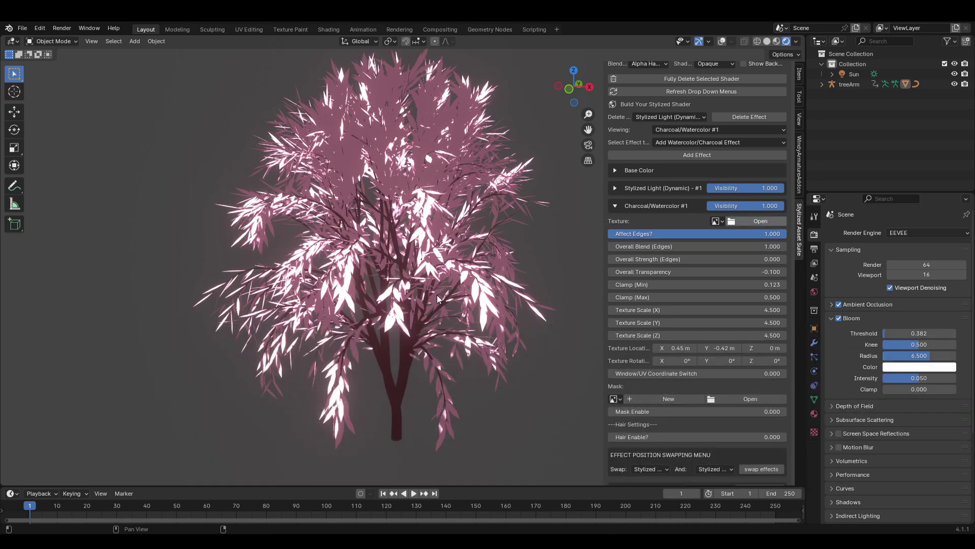
pyautogui.hotkey('ctrl', 's')
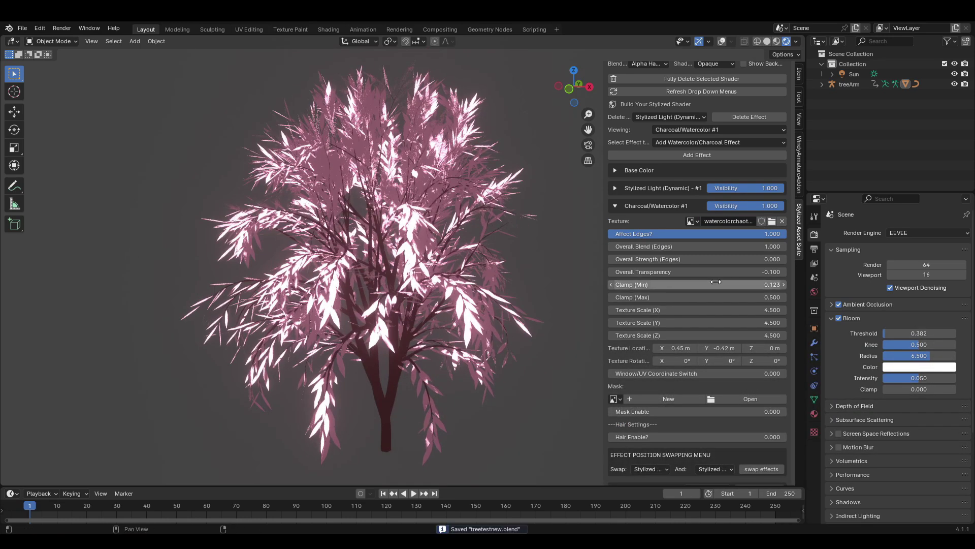
# Set the leaves effect's Overall Strength (Edges) to 1.000.
pyautogui.moveTo(641, 259)
pyautogui.mouseDown()
pyautogui.moveTo(660, 259)
pyautogui.moveTo(635, 259)
pyautogui.moveTo(648, 259)
pyautogui.mouseUp()
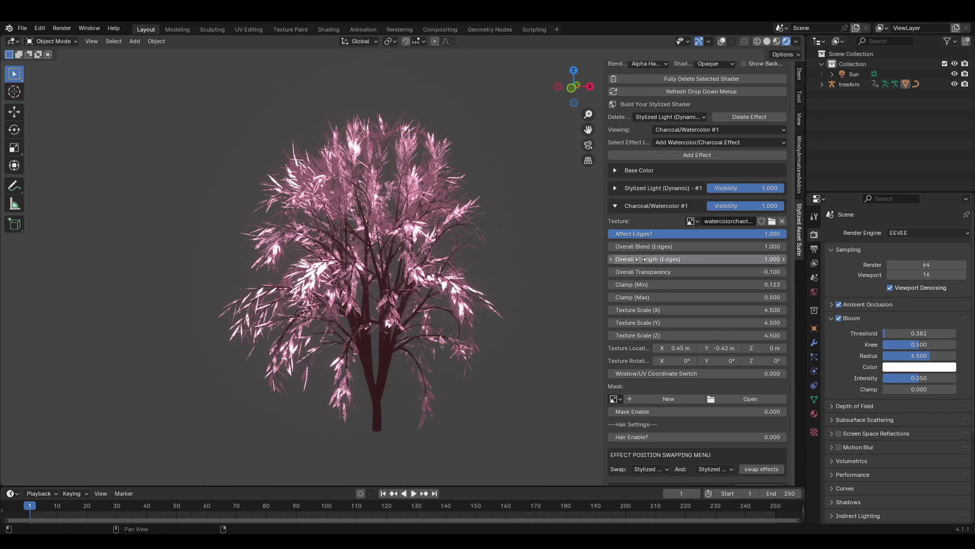
pyautogui.scroll(-1, 481, 329)
pyautogui.moveTo(478, 317); pyautogui.dragTo(519, 322, button='middle')
pyautogui.scroll(1, 508, 307)
# Delete the moved extra leaves object and save the file.
pyautogui.moveTo(730, 376); pyautogui.dragTo(666, 375)
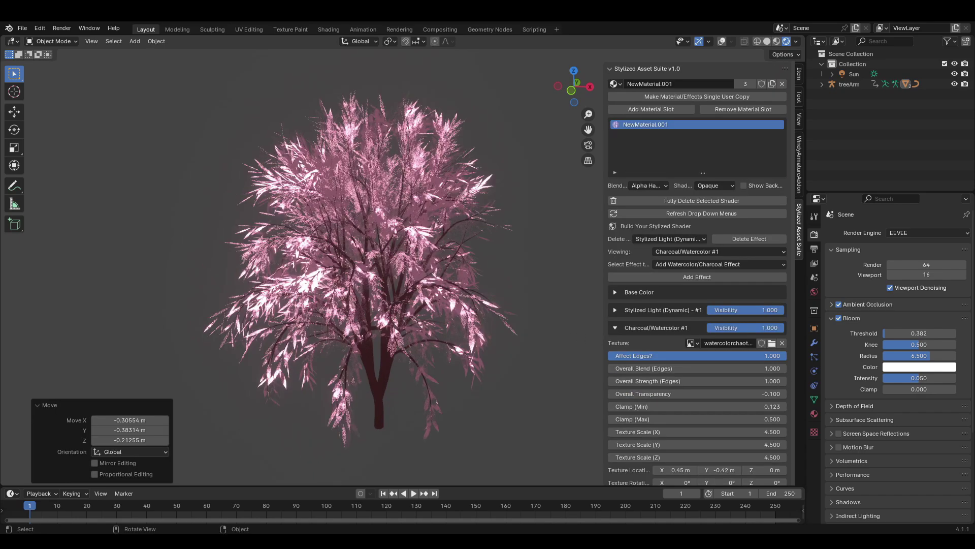
pyautogui.press('x')
pyautogui.click(528, 304)
pyautogui.hotkey('ctrl', 's')
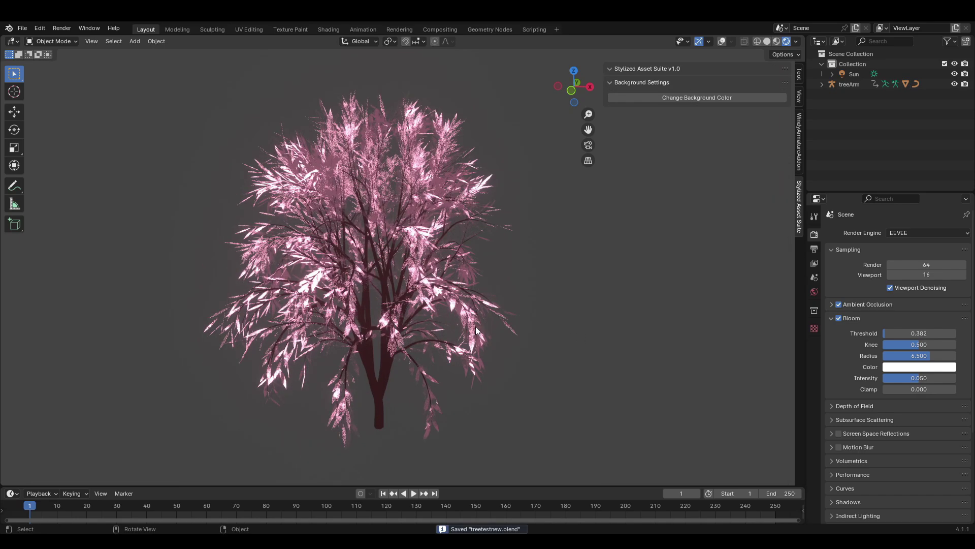
# Turn the viewport overlays back on and add a second Sapling tree at the origin.
pyautogui.hotkey('alt', 'shift', 'z')
pyautogui.moveTo(466, 339); pyautogui.dragTo(472, 345, button='middle')
pyautogui.scroll(-2, 472, 346)
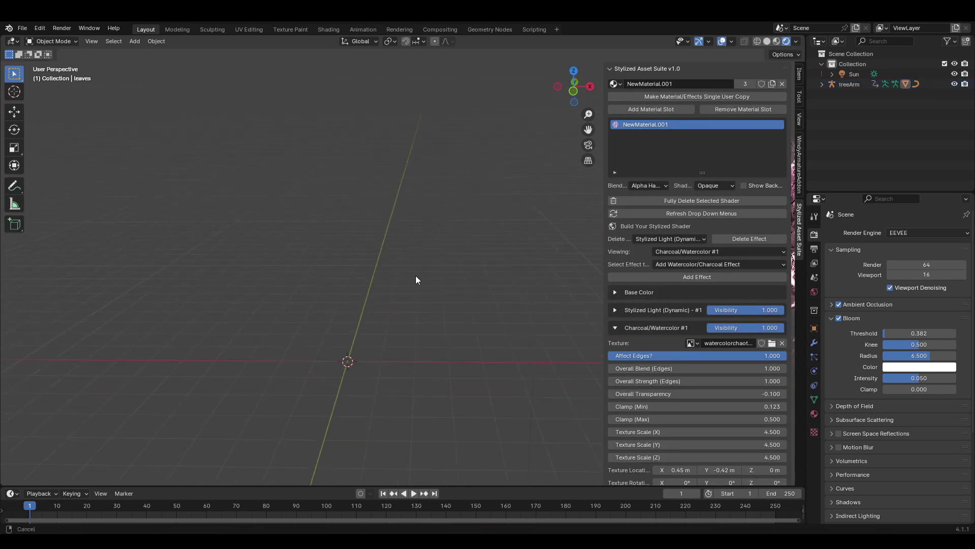
pyautogui.hotkey('shift', 'a')
pyautogui.moveTo(381, 165)
pyautogui.click(464, 244)
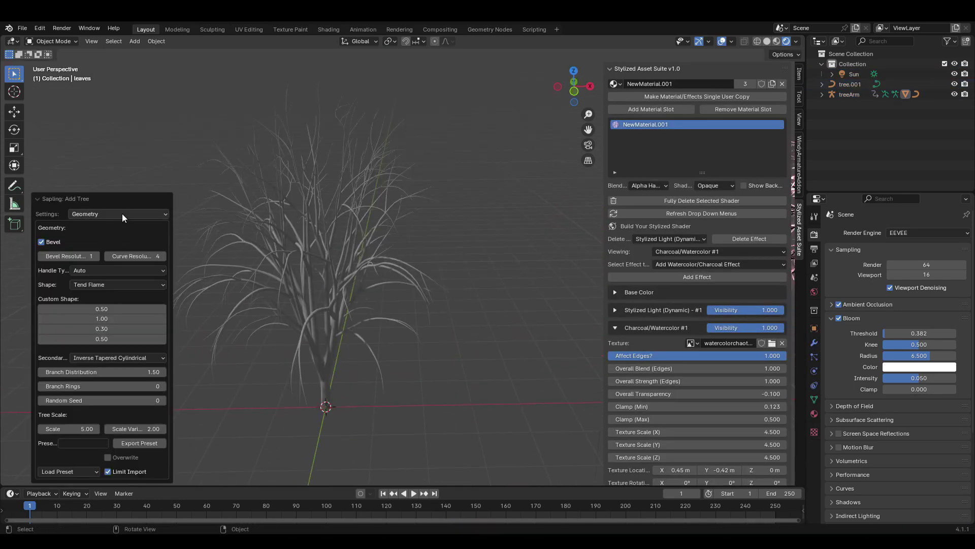
# Enable Show Leaves for the new Sapling tree with 250 leaves, and save the file.
pyautogui.click(122, 213)
pyautogui.click(121, 279)
pyautogui.click(60, 299)
pyautogui.click(107, 344)
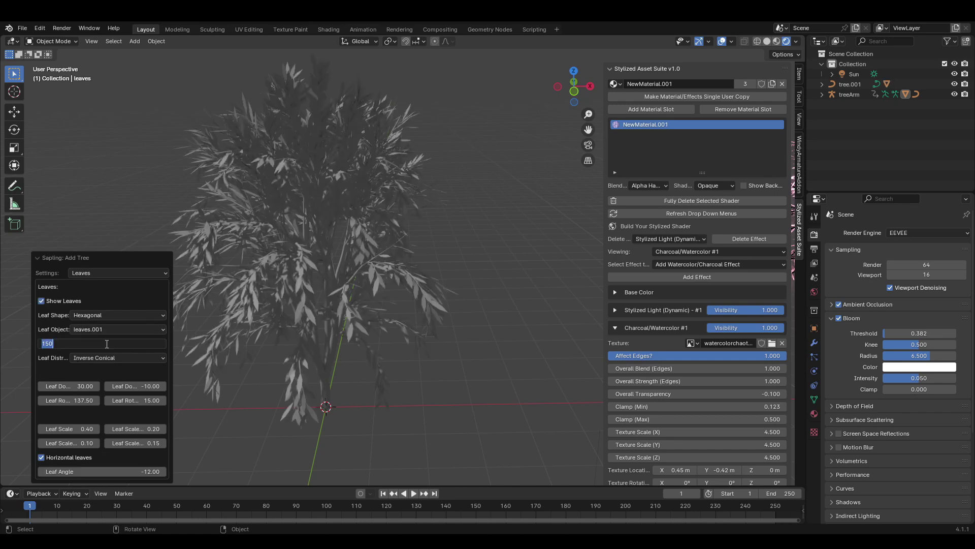
pyautogui.write('250')
pyautogui.press('Return')
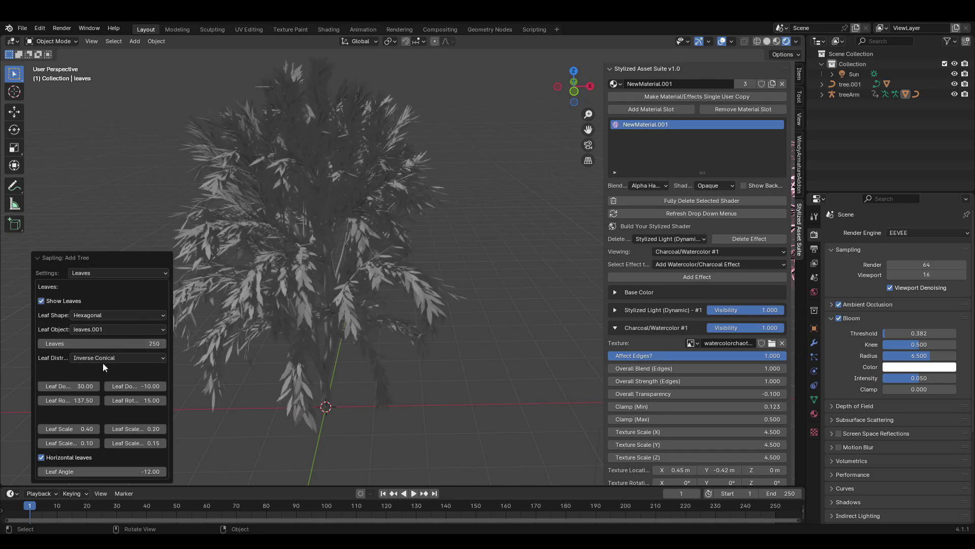
pyautogui.click(422, 321)
pyautogui.hotkey('ctrl', 's')
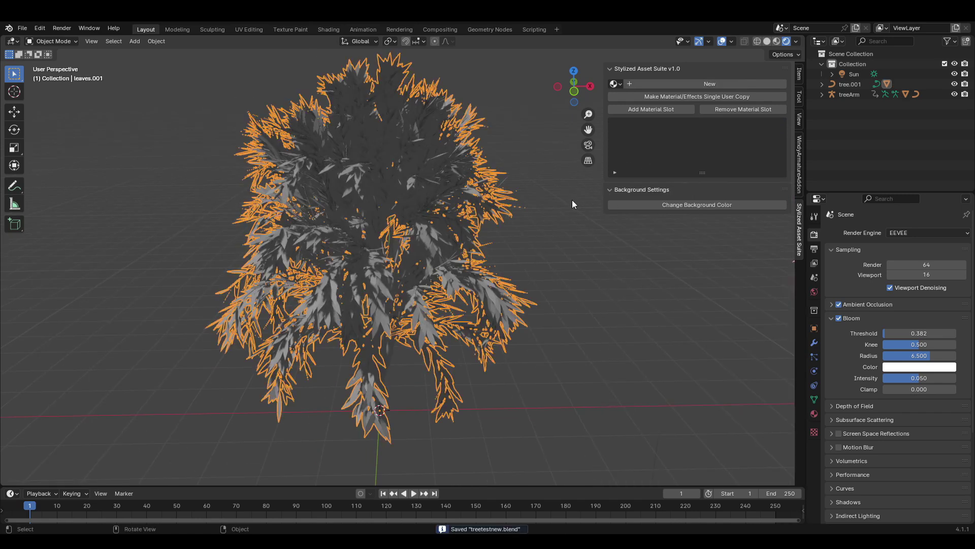
# Rename the original tree's leaf material as leaves.
pyautogui.scroll(-5, 572, 204)
pyautogui.keyDown('shift'); pyautogui.moveTo(572, 205); pyautogui.dragTo(513, 222, button='middle'); pyautogui.keyUp('shift')
pyautogui.click(591, 244)
pyautogui.keyDown('shift'); pyautogui.moveTo(591, 244); pyautogui.dragTo(432, 244, button='middle'); pyautogui.keyUp('shift')
pyautogui.scroll(2, 432, 244)
pyautogui.click(694, 81)
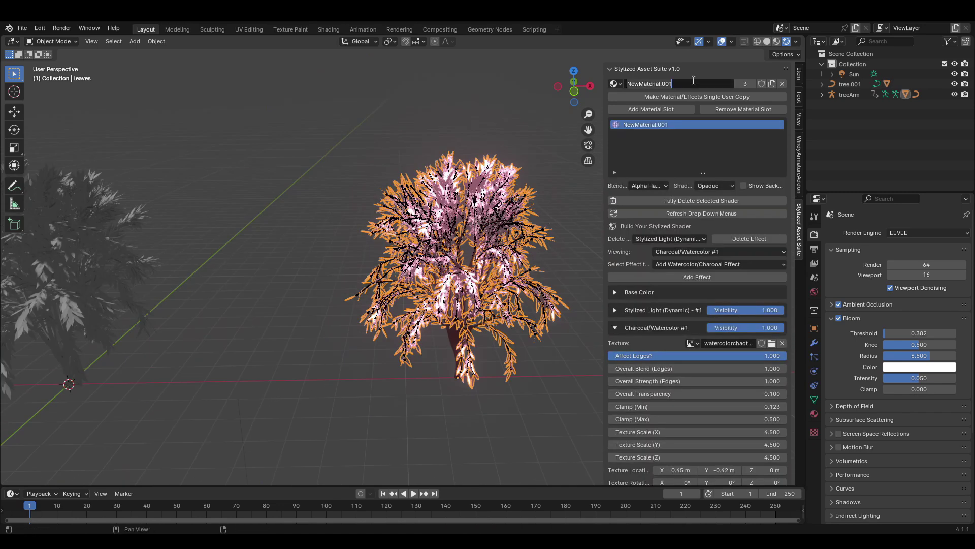
# Assign the existing leaves material to the new tree's leaves and hide the viewport overlays.
pyautogui.keyDown('shift'); pyautogui.moveTo(269, 310); pyautogui.dragTo(522, 305, button='middle'); pyautogui.keyUp('shift')
pyautogui.scroll(3, 254, 285)
pyautogui.click(264, 284)
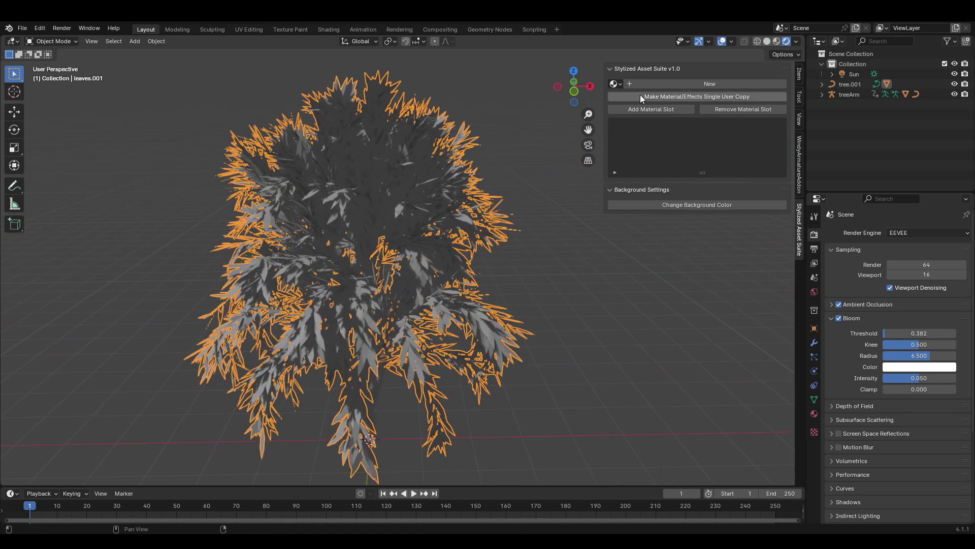
pyautogui.click(617, 84)
pyautogui.click(633, 100)
pyautogui.hotkey('shift', 'alt', 'z')
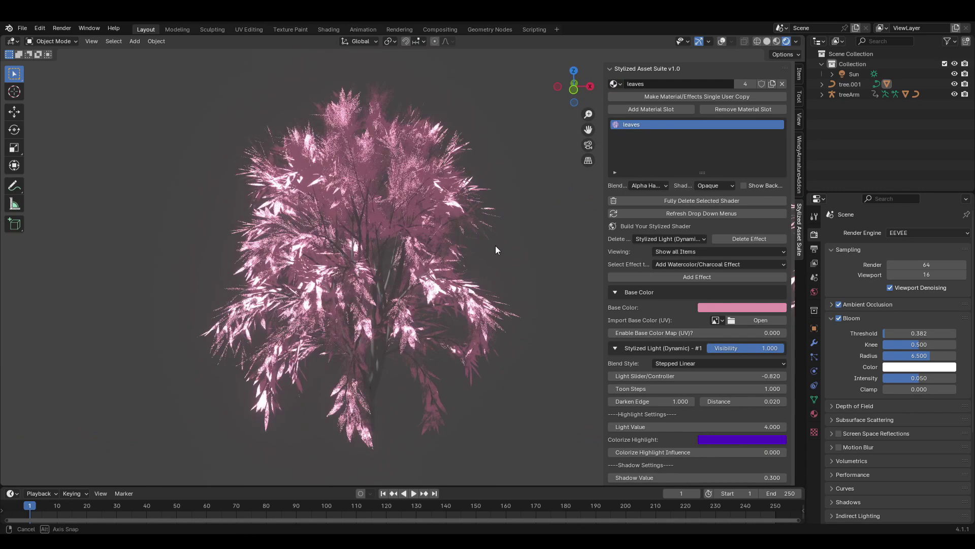
# Move the new tree about -8.2 m along the X axis and hide the overlays.
pyautogui.scroll(-10, 688, 367)
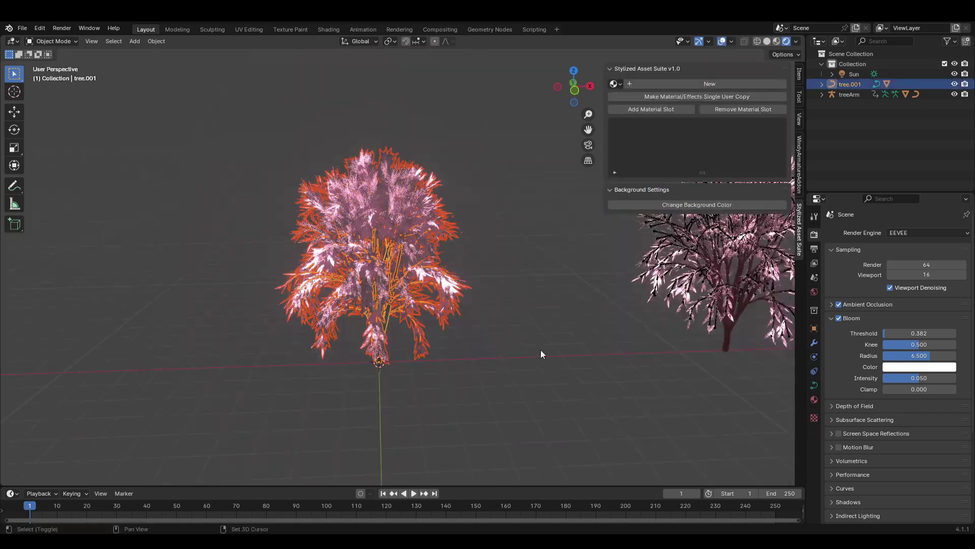
pyautogui.press('Home')
pyautogui.hotkey('shift', 'alt', 'z')
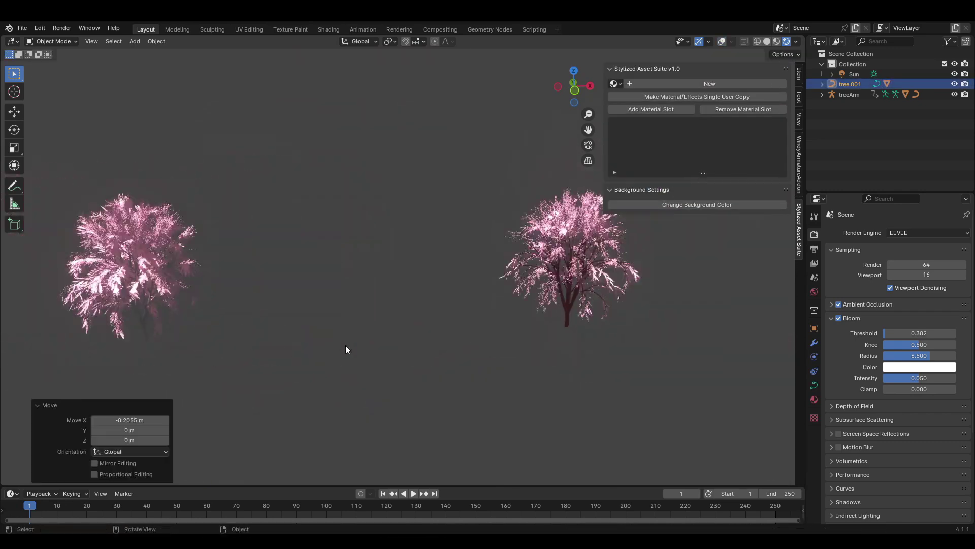
# Show the overlays and move the original tree with its armature about -11.44 m along X to the origin.
pyautogui.click(487, 272)
pyautogui.hotkey('shift', 'alt', 'z')
pyautogui.keyDown('shift'); pyautogui.moveTo(403, 348); pyautogui.dragTo(493, 365, button='middle'); pyautogui.keyUp('shift')
pyautogui.press('g')
pyautogui.press('x')
pyautogui.click(269, 391)
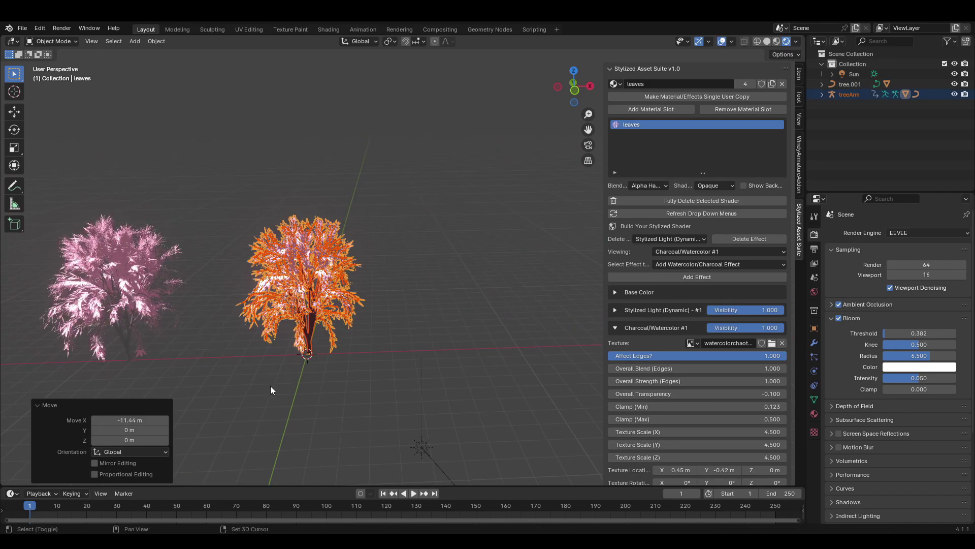
# Move the sun light by about -10.05 m in X, 1.06 m in Y and 6.98 m in Z, and save the file.
pyautogui.scroll(4, 455, 386)
pyautogui.keyDown('shift'); pyautogui.moveTo(361, 398); pyautogui.dragTo(453, 368, button='middle'); pyautogui.keyUp('shift')
pyautogui.press('g')
pyautogui.press('Escape')
pyautogui.hotkey('ctrl', 's')
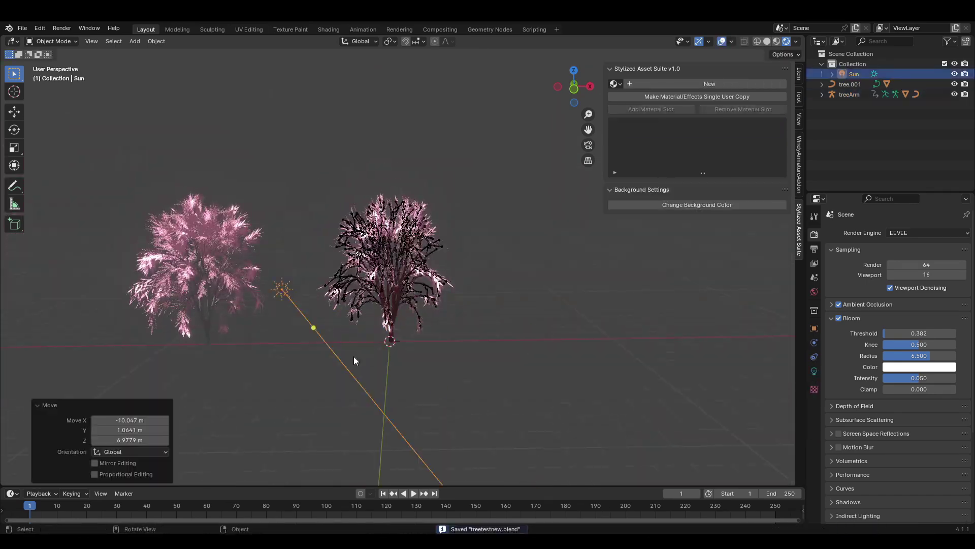
pyautogui.scroll(4, 353, 350)
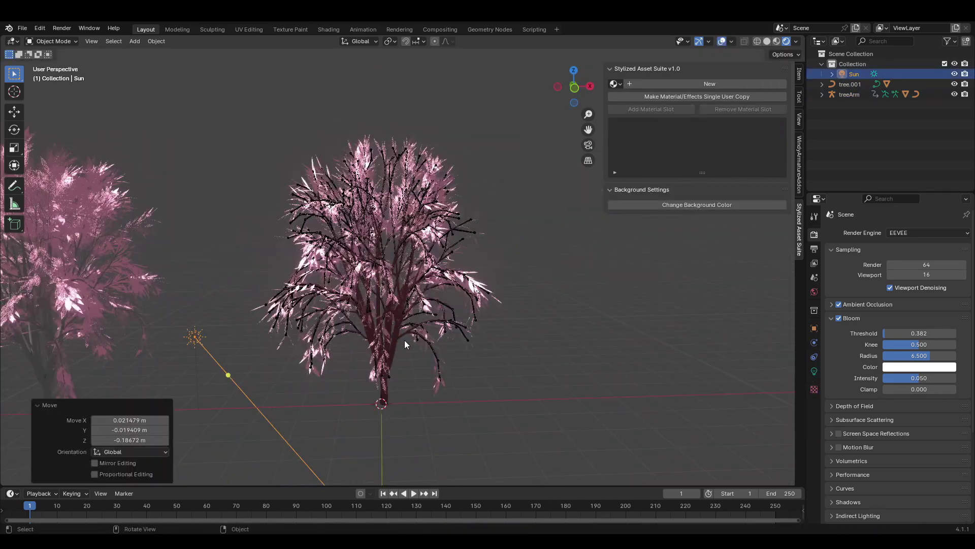
# Rename the original trunk's material as branch and assign it to the new tree's trunk and branches.
pyautogui.click(424, 353)
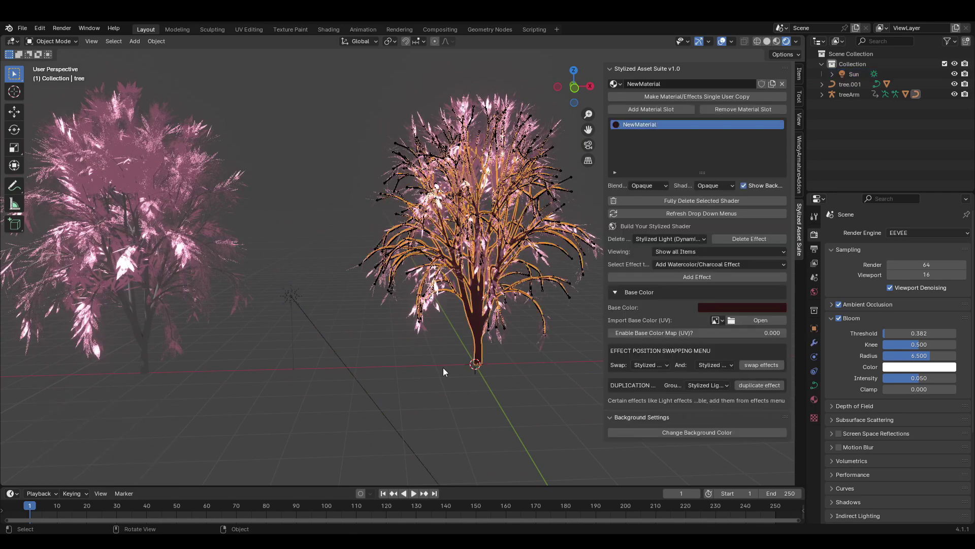
pyautogui.click(141, 382)
pyautogui.click(616, 84)
pyautogui.click(642, 108)
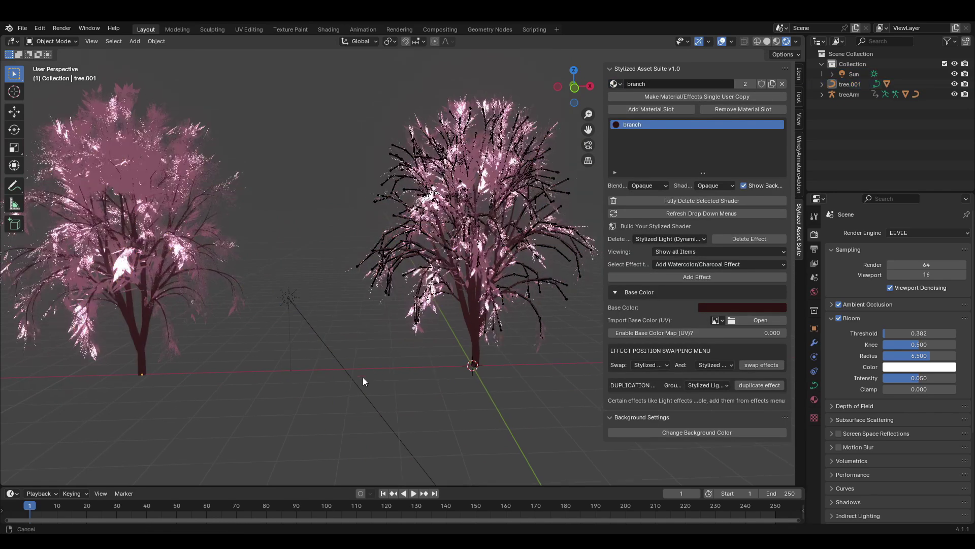
# Duplicate the sun light beside the new tree and rotate the copy freely by about 4.58° and 13.2°, with overlays hidden.
pyautogui.keyDown('shift'); pyautogui.moveTo(363, 382); pyautogui.dragTo(317, 404, button='middle'); pyautogui.keyUp('shift')
pyautogui.click(315, 408)
pyautogui.hotkey('ctrl', 's')
pyautogui.hotkey('shift', 'd')
pyautogui.click(328, 279)
pyautogui.press('r')
pyautogui.press('r')
pyautogui.click(448, 326)
pyautogui.hotkey('shift', 'alt', 'z')
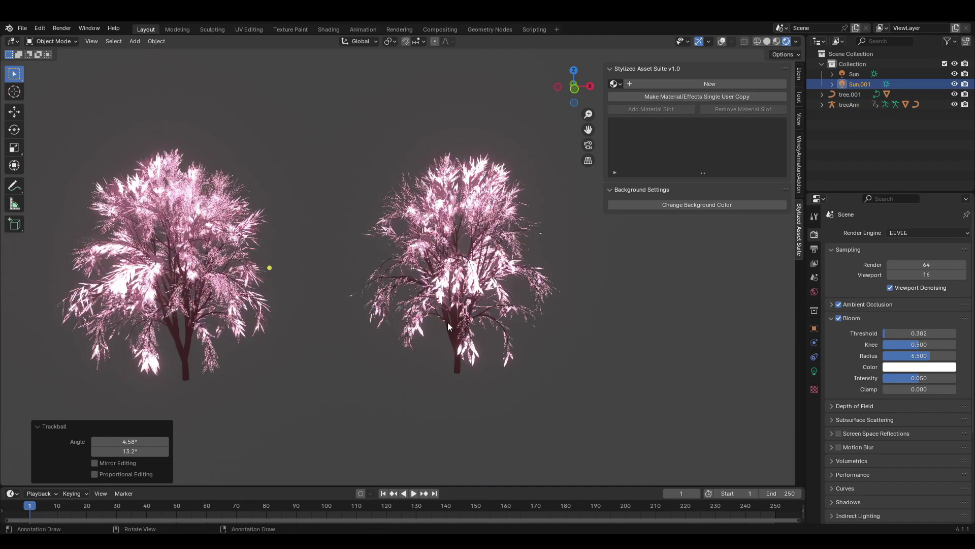
# Darken the branch material's base color to a Value of about 0.025 and save the file with overlays hidden.
pyautogui.moveTo(448, 323); pyautogui.dragTo(443, 351, button='middle')
pyautogui.scroll(2, 471, 345)
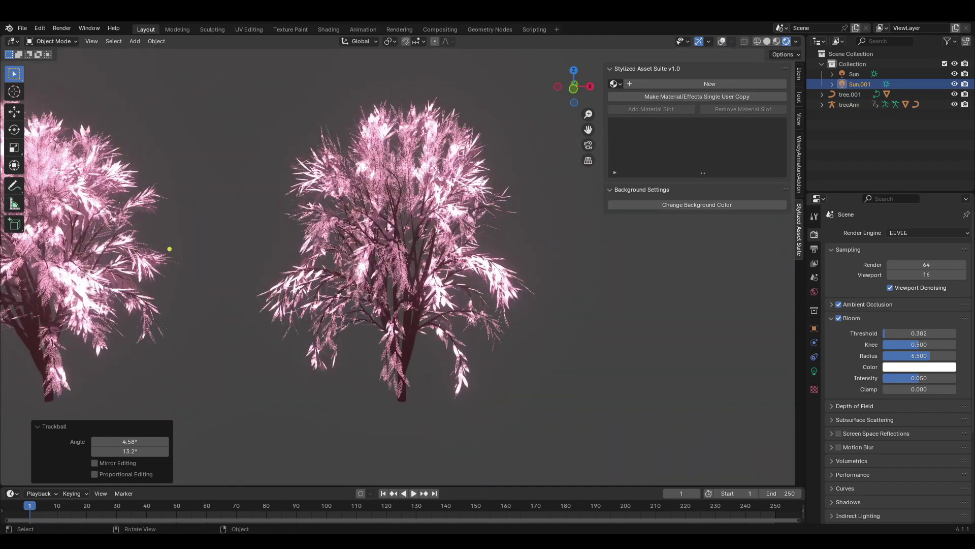
pyautogui.scroll(-3, 468, 320)
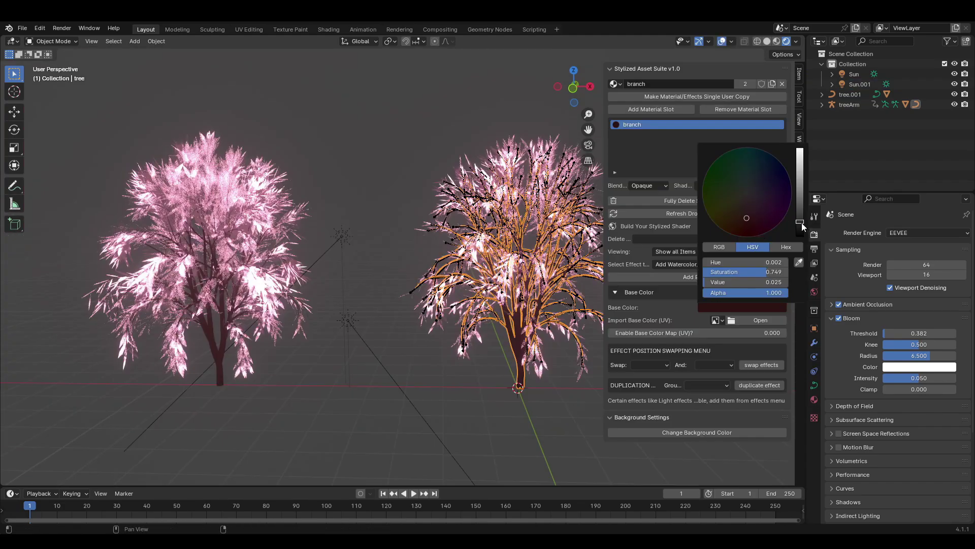
pyautogui.hotkey('shift', 'alt', 'z')
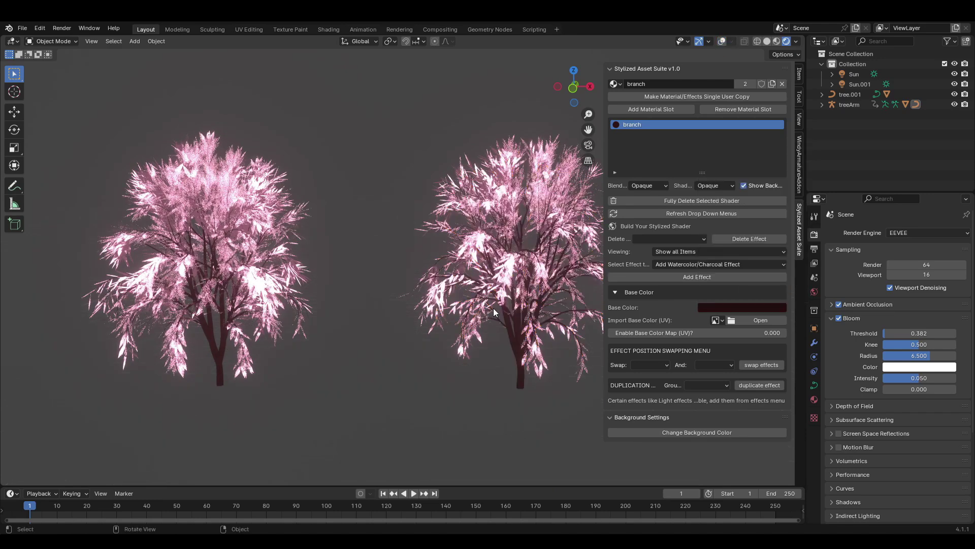
pyautogui.hotkey('ctrl', 's')
# Give the branch material a Watercolor/Charcoal effect with the existing watercolor texture and adjusted Overall Strength and Blend (Edges), and save the file.
pyautogui.click(663, 276)
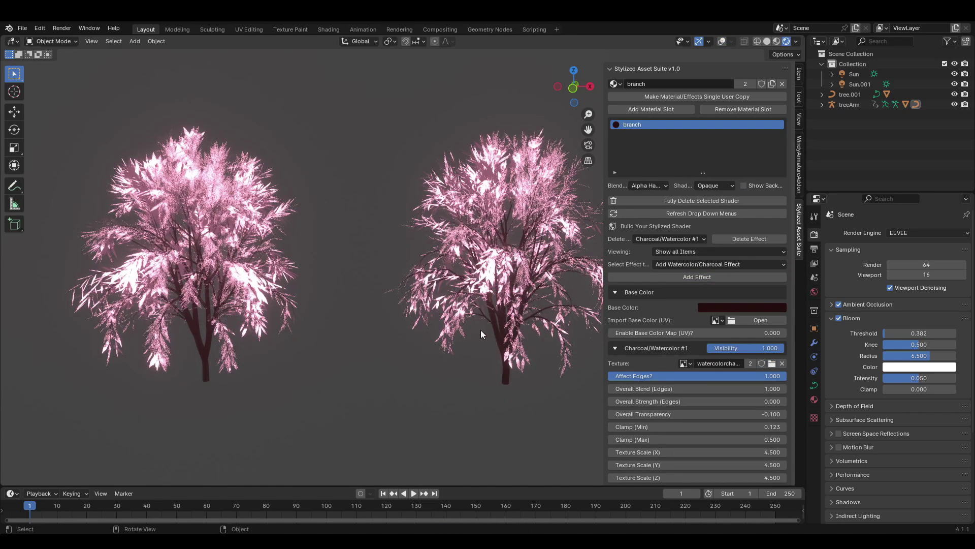
pyautogui.scroll(-3, 673, 337)
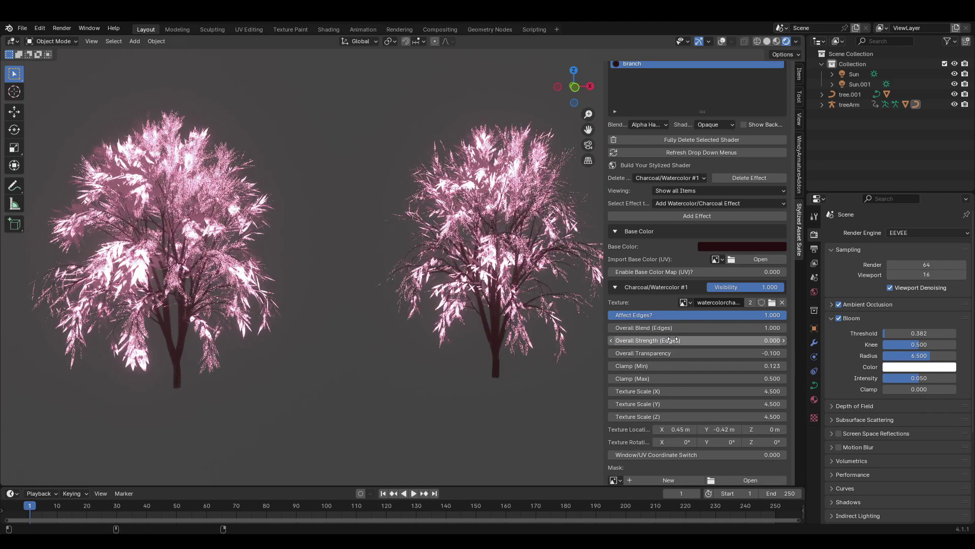
pyautogui.moveTo(673, 340); pyautogui.dragTo(694, 328)
pyautogui.moveTo(662, 339); pyautogui.dragTo(692, 328)
pyautogui.moveTo(659, 340); pyautogui.dragTo(654, 340)
pyautogui.moveTo(659, 328); pyautogui.dragTo(701, 328)
pyautogui.moveTo(427, 350); pyautogui.dragTo(452, 314, button='middle')
pyautogui.scroll(-7, 370, 318)
pyautogui.hotkey('ctrl', 's')
pyautogui.keyDown('shift'); pyautogui.moveTo(370, 318); pyautogui.dragTo(417, 334, button='middle'); pyautogui.keyUp('shift')
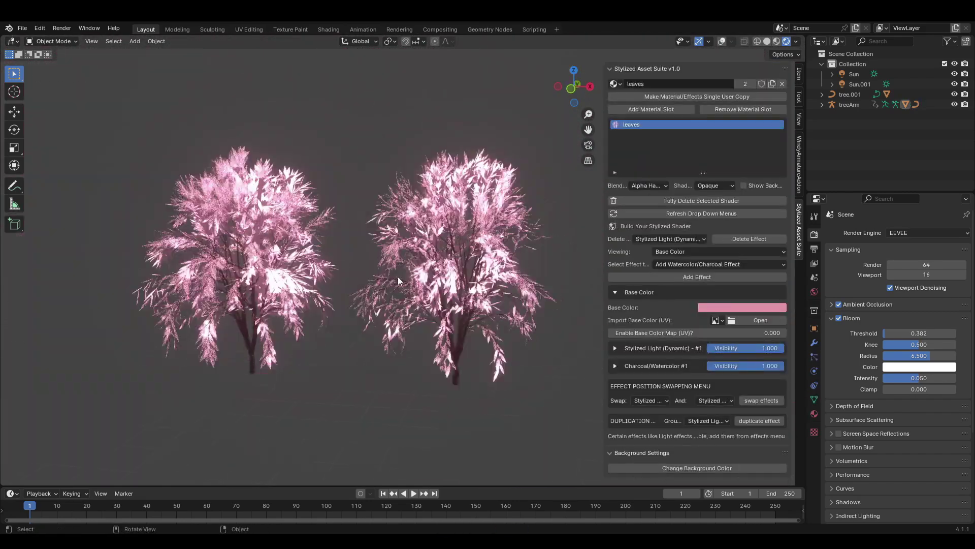
# Add a Colored Circular Light effect to the leaves material and place its enlarged control beside the wind-animated tree.
pyautogui.hotkey('shift', 'alt', 'z')
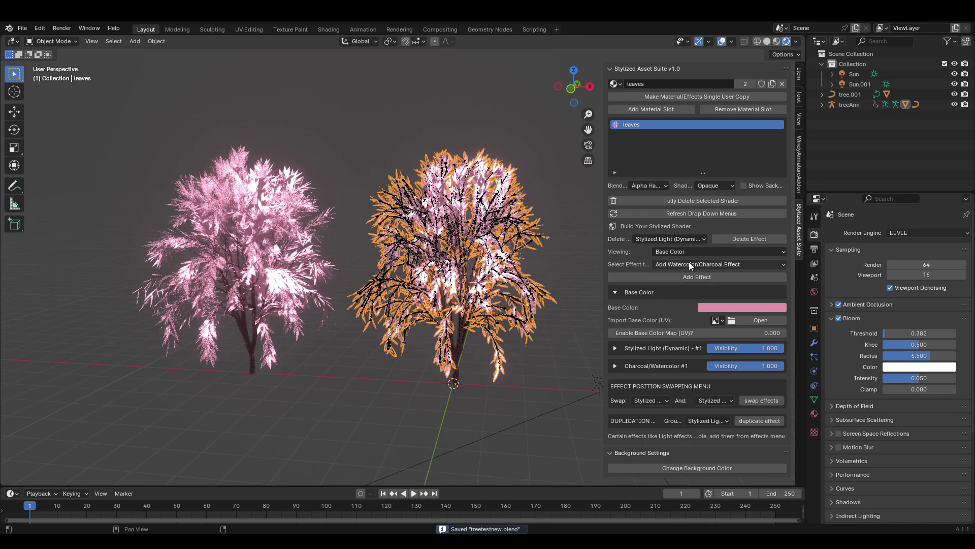
pyautogui.click(689, 263)
pyautogui.click(516, 421)
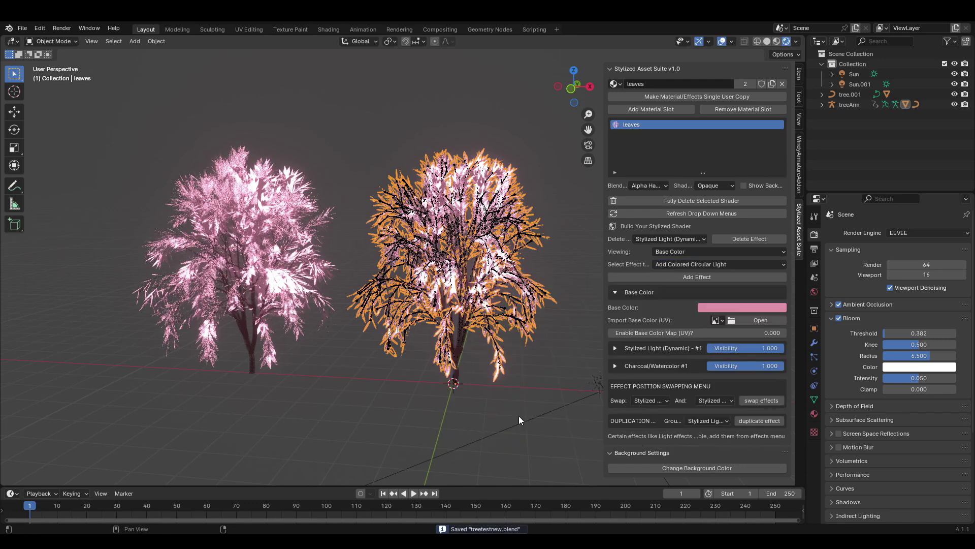
pyautogui.click(678, 278)
pyautogui.press('g')
pyautogui.click(551, 306)
pyautogui.moveTo(551, 306); pyautogui.dragTo(519, 305, button='middle')
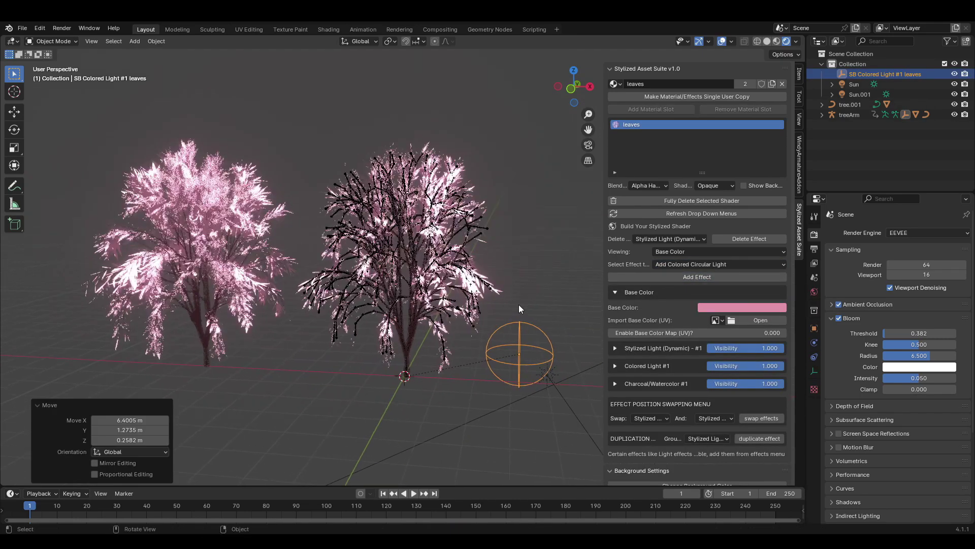
pyautogui.press('g')
pyautogui.click(540, 223)
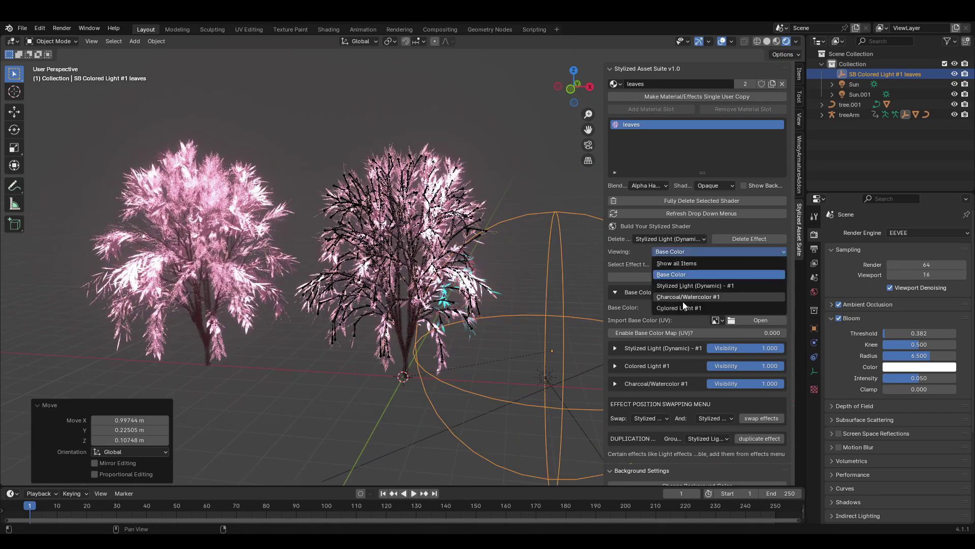
# Color the new circular light orange with Hue 0.036, Saturation 0.961 and Value 90.
pyautogui.click(683, 305)
pyautogui.scroll(-3, 683, 328)
pyautogui.click(759, 282)
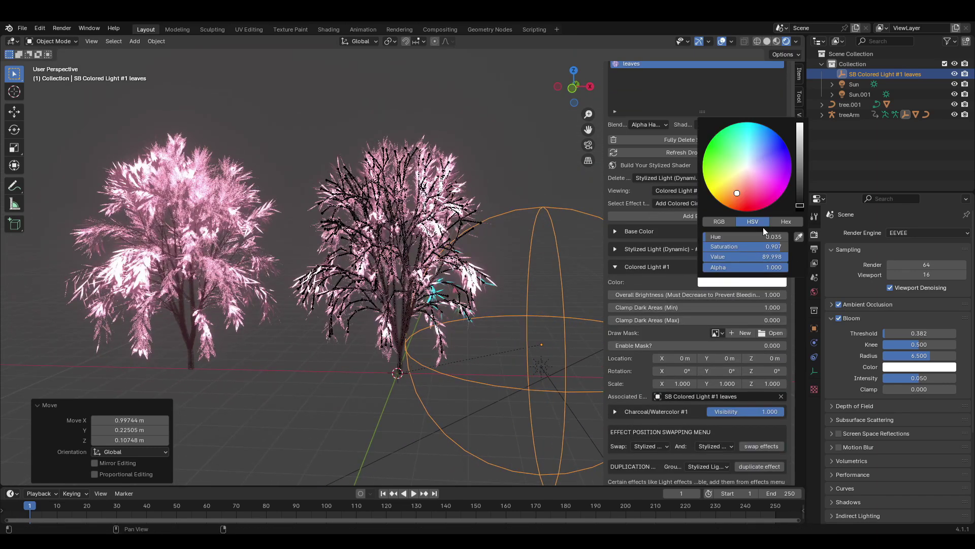
pyautogui.moveTo(737, 194); pyautogui.dragTo(736, 199)
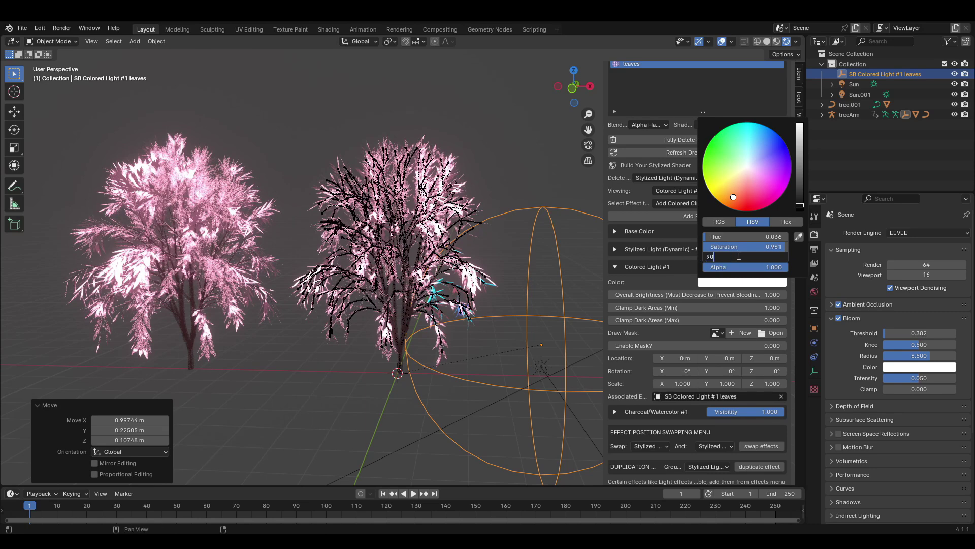
# Enlarge the colored light's control, save the file and preview the trees with overlays hidden.
pyautogui.keyDown('shift'); pyautogui.moveTo(508, 316); pyautogui.dragTo(442, 334, button='middle'); pyautogui.keyUp('shift')
pyautogui.press('s')
pyautogui.click(480, 294)
pyautogui.hotkey('ctrl', 's')
pyautogui.hotkey('alt', 'shift', 'z')
pyautogui.hotkey('alt', 'shift', 'z')
# Move the colored light's control horizontally by about -0.27 m in X and -1.70 m in Y.
pyautogui.press('g')
pyautogui.hotkey('shift', 'z')
pyautogui.click(394, 369)
pyautogui.moveTo(399, 369); pyautogui.dragTo(462, 335, button='middle')
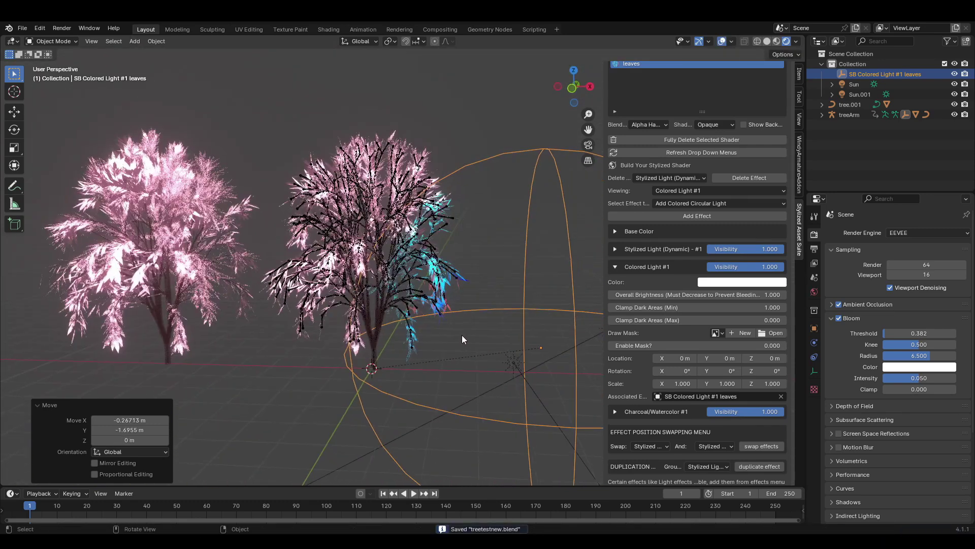
pyautogui.hotkey('alt', 'shift', 'z')
pyautogui.hotkey('alt', 'shift', 'z')
# Swap the positions of the Colored Light and Stylized Light effects in the leaves material.
pyautogui.scroll(-3, 637, 404)
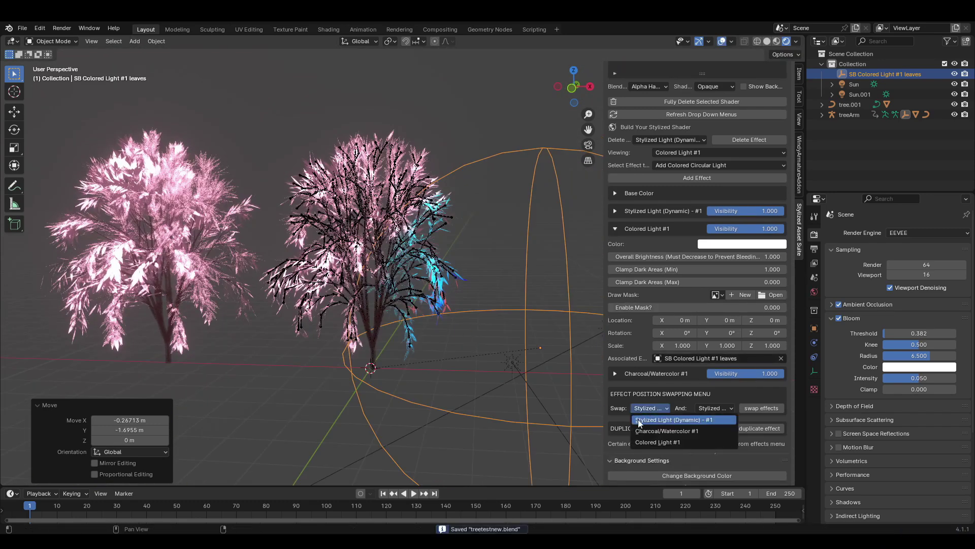
pyautogui.click(658, 442)
pyautogui.click(715, 408)
pyautogui.scroll(2, 656, 241)
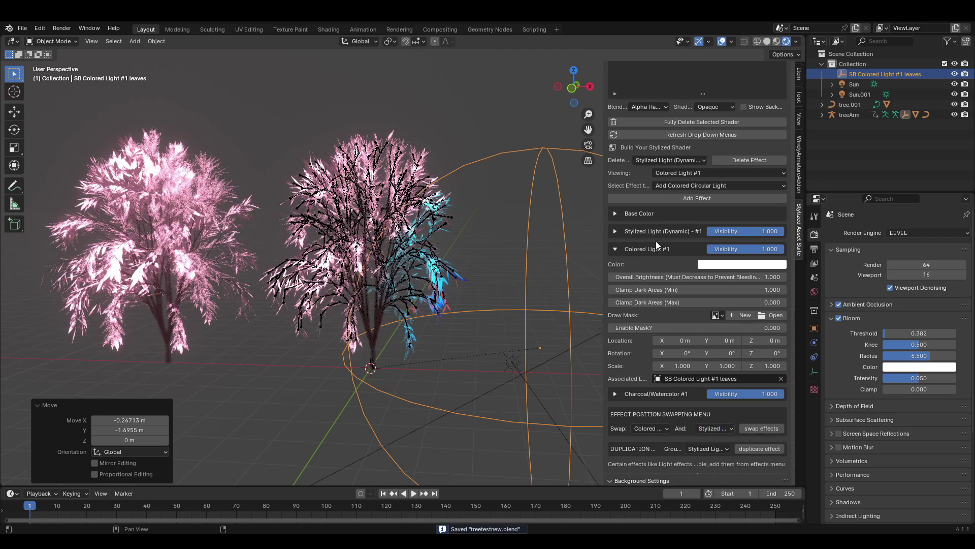
pyautogui.click(752, 428)
# Reposition the colored light beside the tree and enlarge its control, finishing with a scale of about 1.817.
pyautogui.press('g')
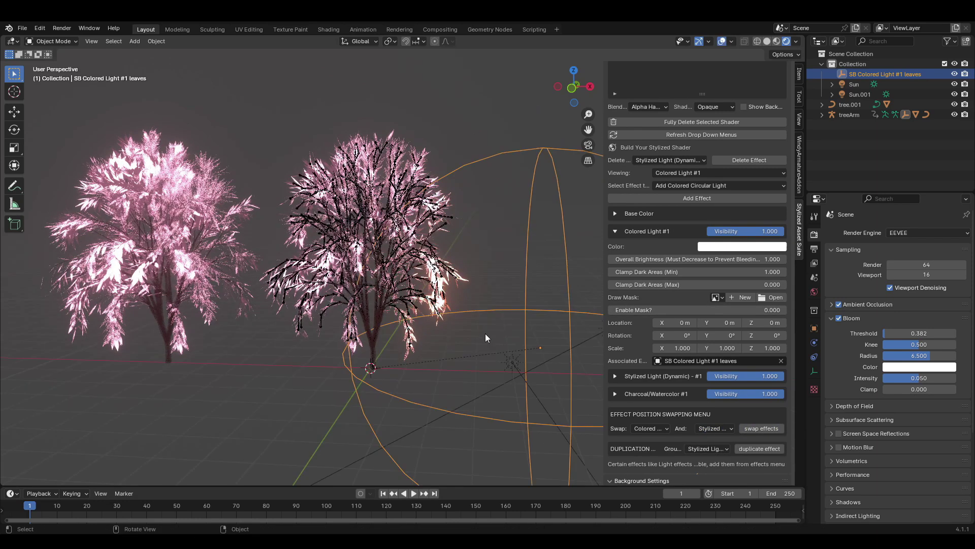
pyautogui.click(507, 318)
pyautogui.press('s')
pyautogui.click(499, 284)
pyautogui.hotkey('shift', 'alt', 'z')
pyautogui.keyDown('shift'); pyautogui.moveTo(498, 282); pyautogui.dragTo(512, 283, button='middle'); pyautogui.keyUp('shift')
pyautogui.press('s')
pyautogui.click(513, 327)
pyautogui.hotkey('shift', 'alt', 'z')
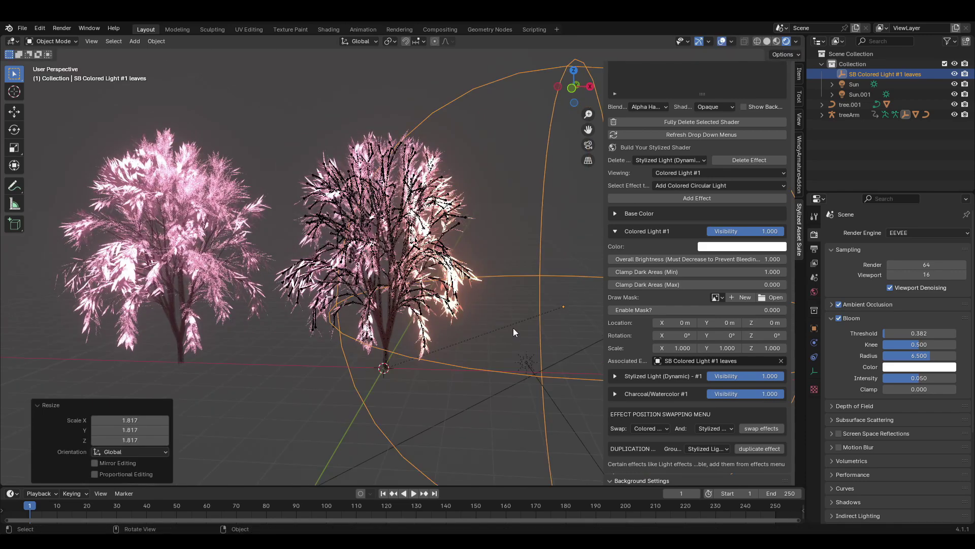
# Try moving the colored light above the gap between the two trees and shrinking its control.
pyautogui.press('g')
pyautogui.click(248, 103)
pyautogui.hotkey('shift', 'alt', 'z')
pyautogui.keyDown('shift'); pyautogui.moveTo(248, 103); pyautogui.dragTo(285, 114, button='middle'); pyautogui.keyUp('shift')
pyautogui.hotkey('shift', 'alt', 'z')
pyautogui.press('s')
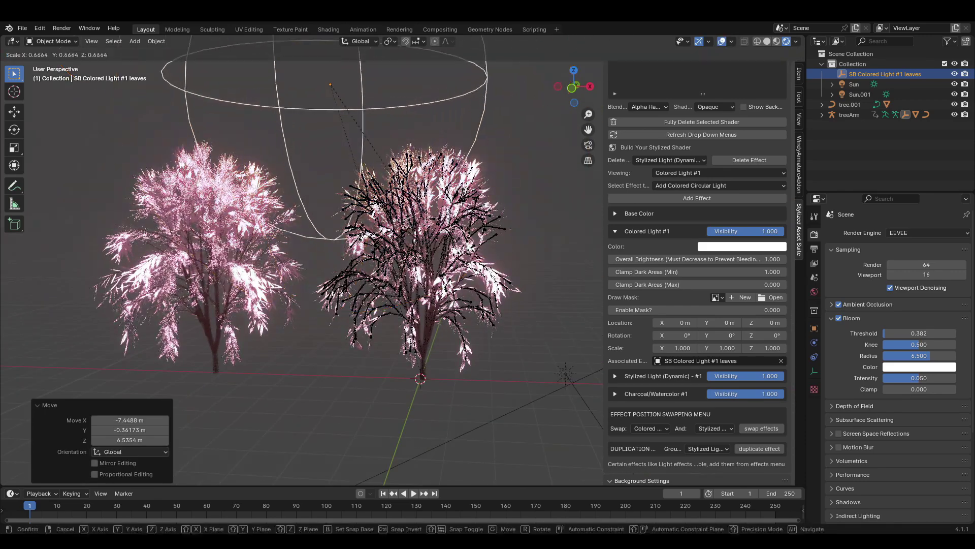
pyautogui.click(311, 122)
pyautogui.press('g')
pyautogui.click(286, 165)
# Try enlarging and shifting the colored light over both tree crowns with overlays hidden.
pyautogui.hotkey('shift', 'alt', 'z')
pyautogui.moveTo(514, 257); pyautogui.dragTo(523, 258, button='middle')
pyautogui.press('s')
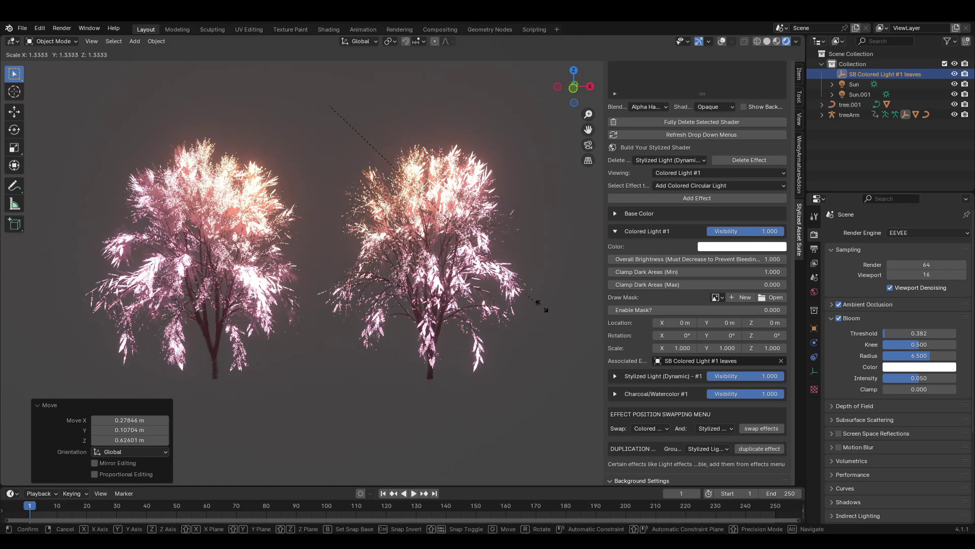
pyautogui.click(537, 301)
pyautogui.press('g')
pyautogui.click(385, 262)
pyautogui.press('s')
pyautogui.click(383, 268)
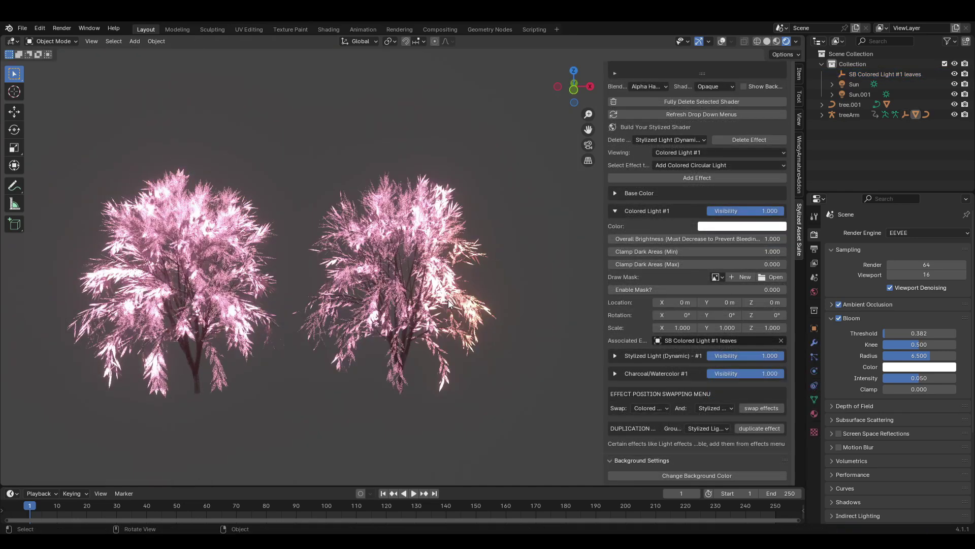
# Add a Dynamic Texture effect to the leaves material and place its resized control between the two tree crowns.
pyautogui.scroll(2, 671, 229)
pyautogui.click(670, 226)
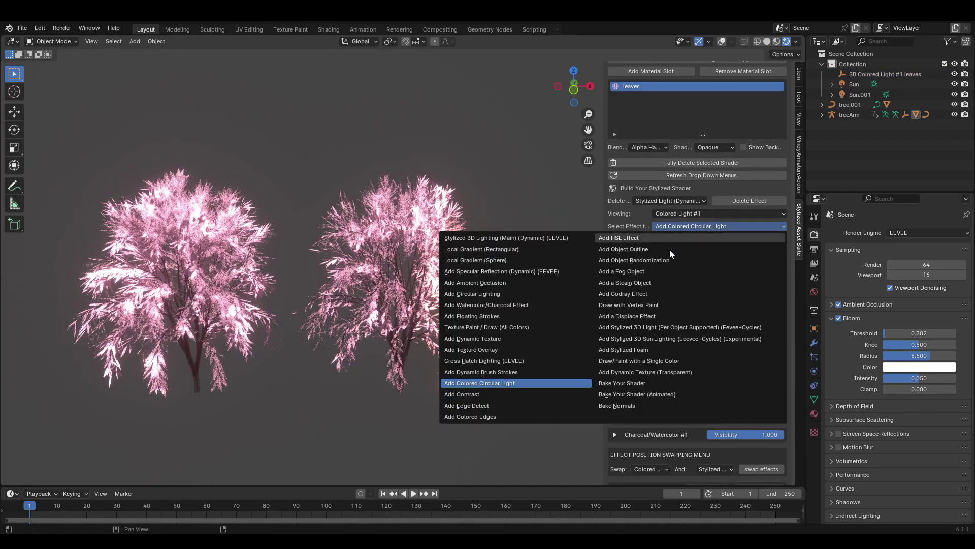
pyautogui.click(519, 339)
pyautogui.click(706, 240)
pyautogui.press('g')
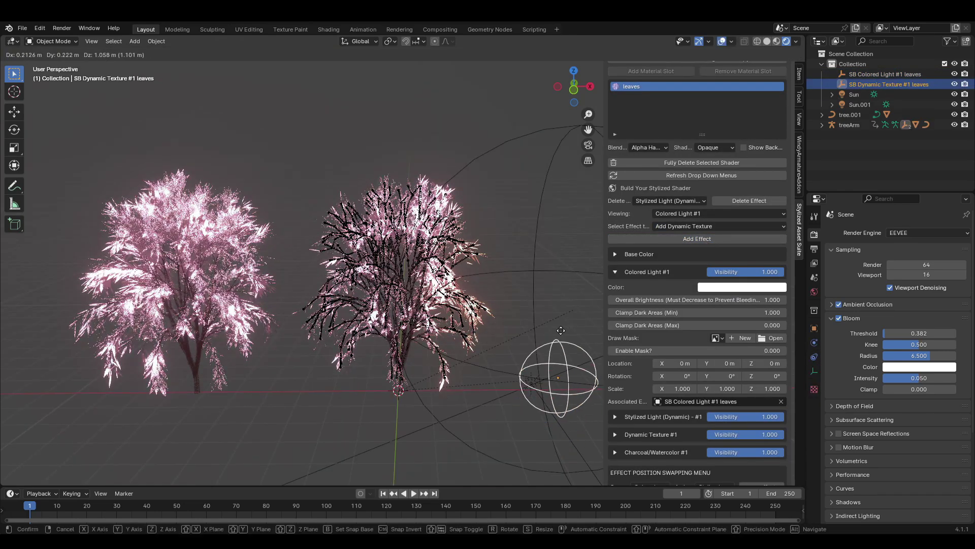
pyautogui.click(293, 196)
pyautogui.press('s')
pyautogui.click(441, 209)
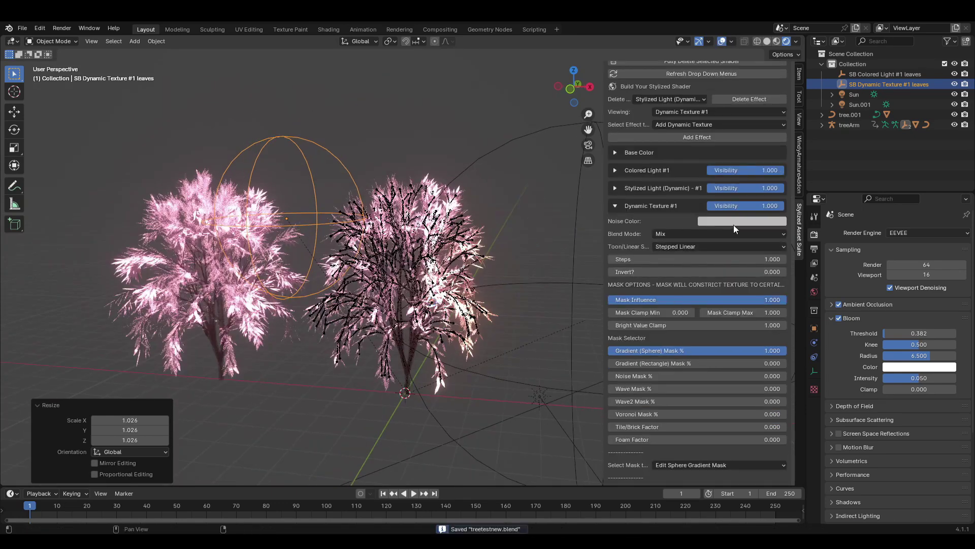
# Set the Dynamic Texture's noise color to dark red and adjust the position and size of its sphere control.
pyautogui.click(733, 222)
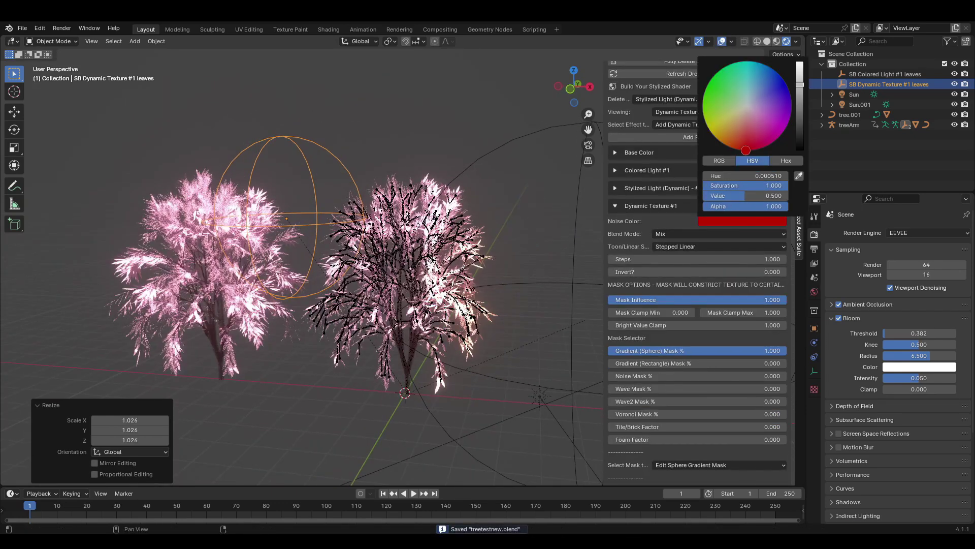
pyautogui.click(798, 97)
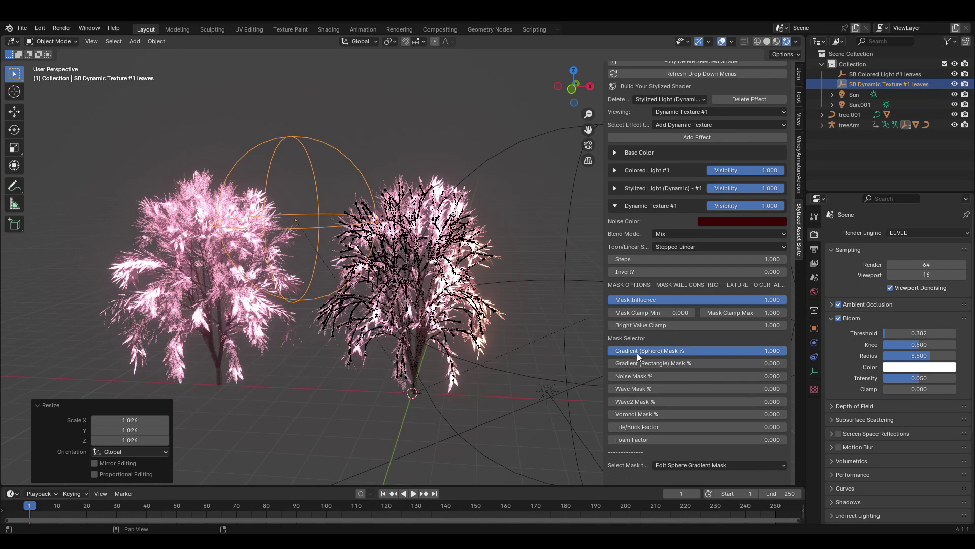
pyautogui.press('s')
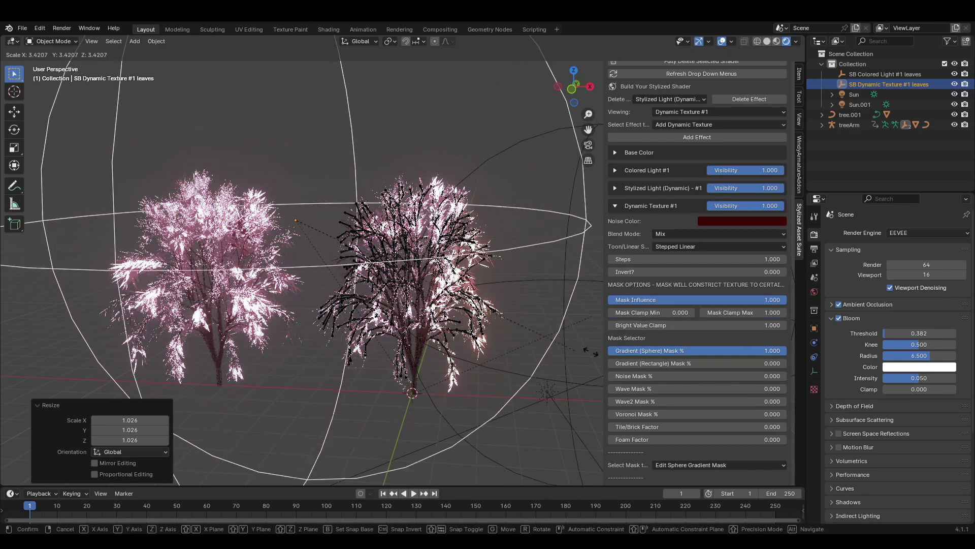
pyautogui.click(414, 313)
pyautogui.press('g')
pyautogui.click(419, 304)
pyautogui.press('s')
pyautogui.click(476, 335)
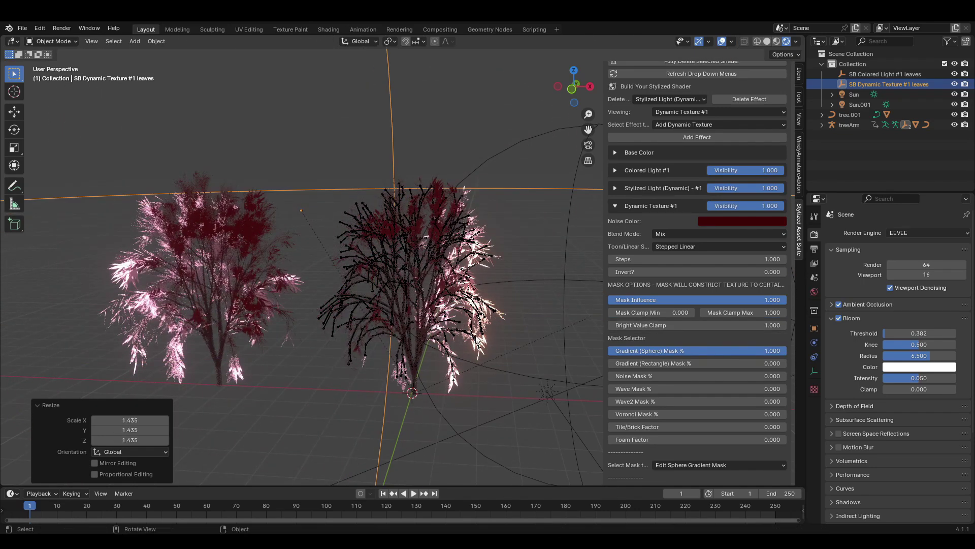
pyautogui.press('s')
pyautogui.click(336, 229)
pyautogui.press('s')
pyautogui.click(328, 224)
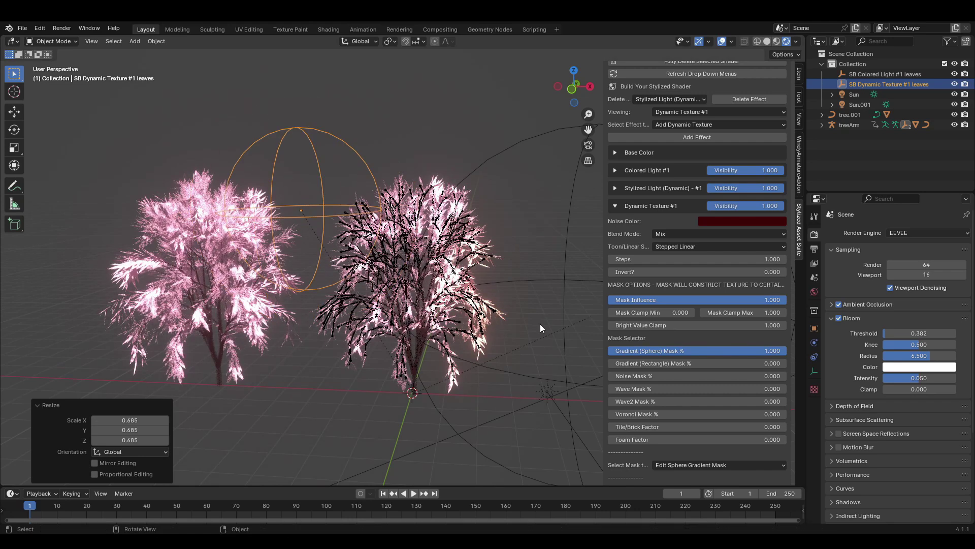
# Replace the Dynamic Texture's sphere gradient mask with a full Noise Mask and raise the noise Clamp to about 2.53.
pyautogui.moveTo(726, 350); pyautogui.dragTo(614, 350)
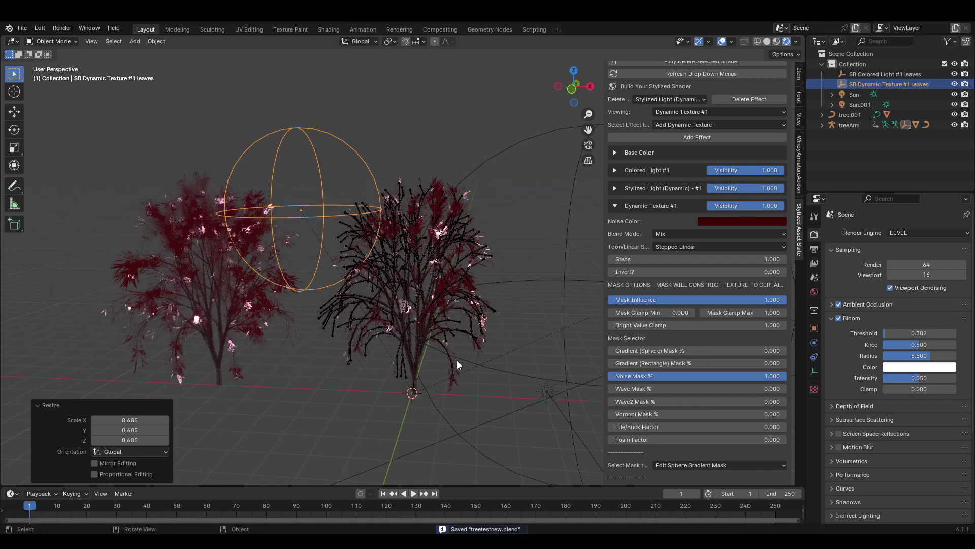
pyautogui.scroll(-5, 711, 349)
pyautogui.click(687, 363)
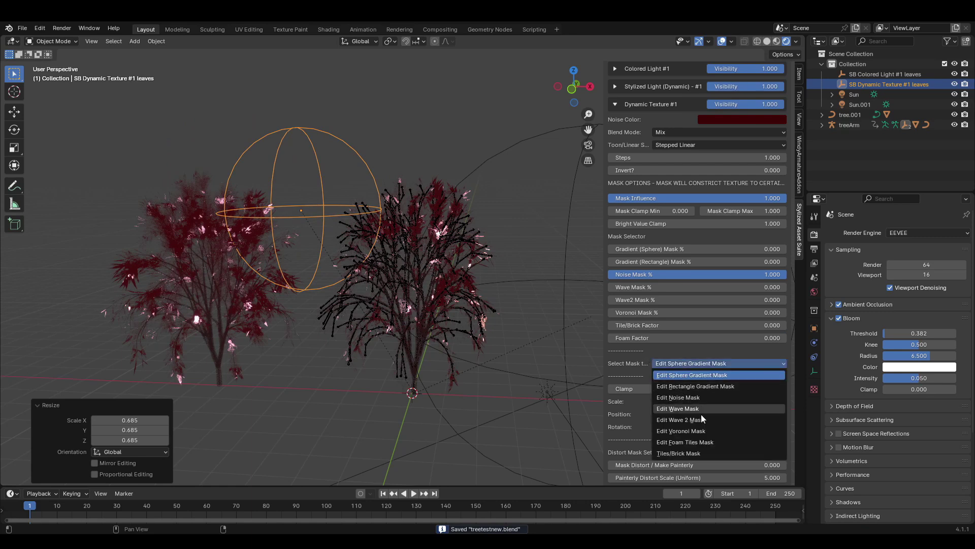
pyautogui.click(700, 398)
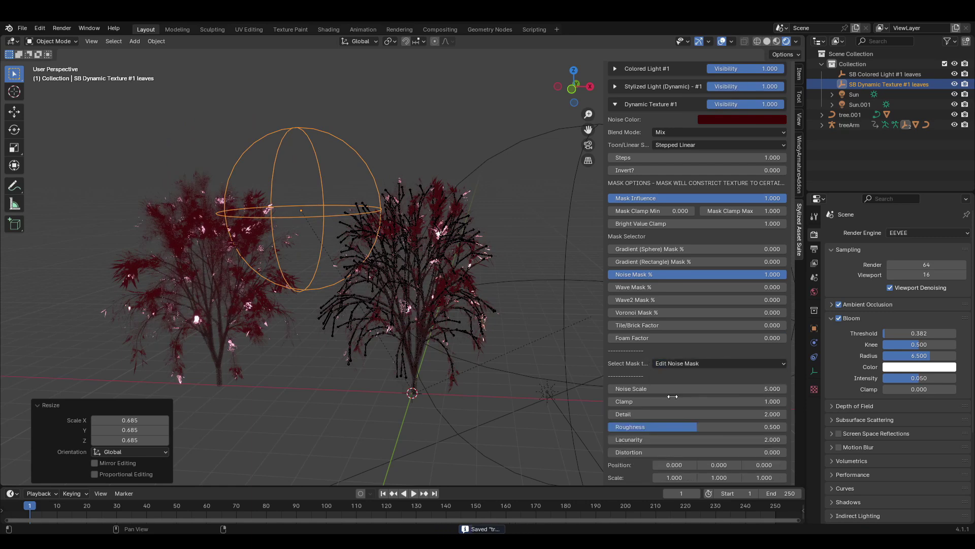
pyautogui.scroll(-2, 657, 348)
pyautogui.moveTo(676, 361); pyautogui.dragTo(694, 361)
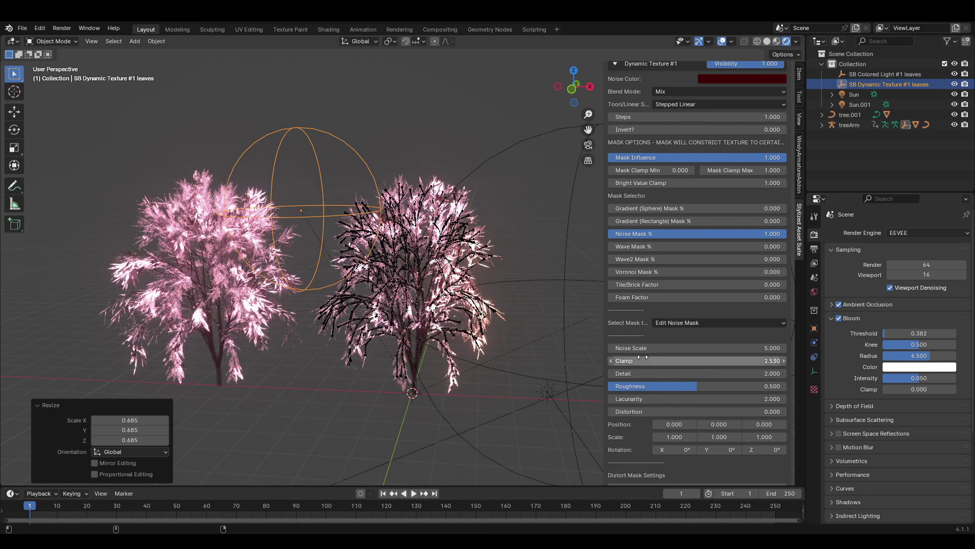
# Hide the overlays and set the Dynamic Texture's blend mode to Color.
pyautogui.hotkey('shift', 'alt', 'z')
pyautogui.scroll(4, 734, 322)
pyautogui.scroll(2, 734, 323)
pyautogui.moveTo(755, 187)
pyautogui.mouseDown()
pyautogui.moveTo(697, 186)
pyautogui.moveTo(757, 187)
pyautogui.mouseUp()
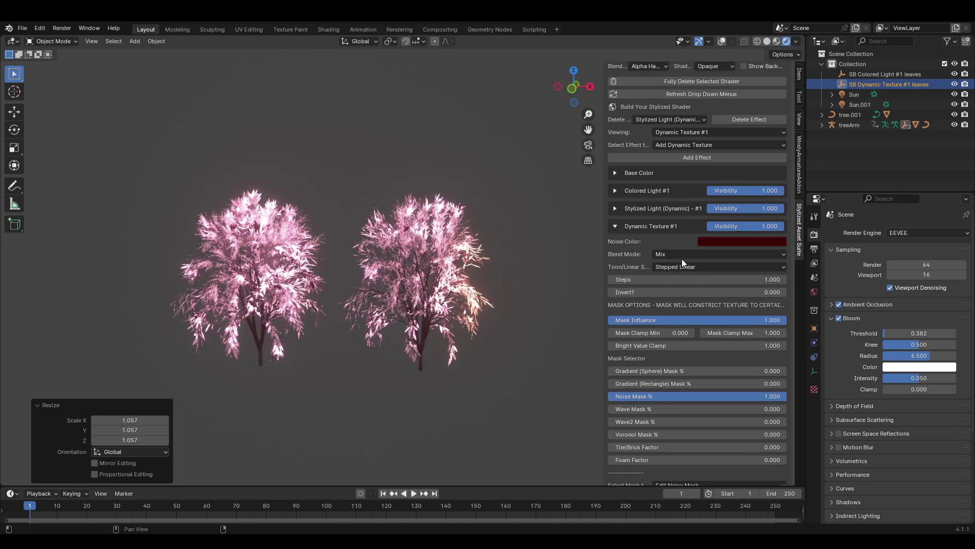
pyautogui.click(671, 253)
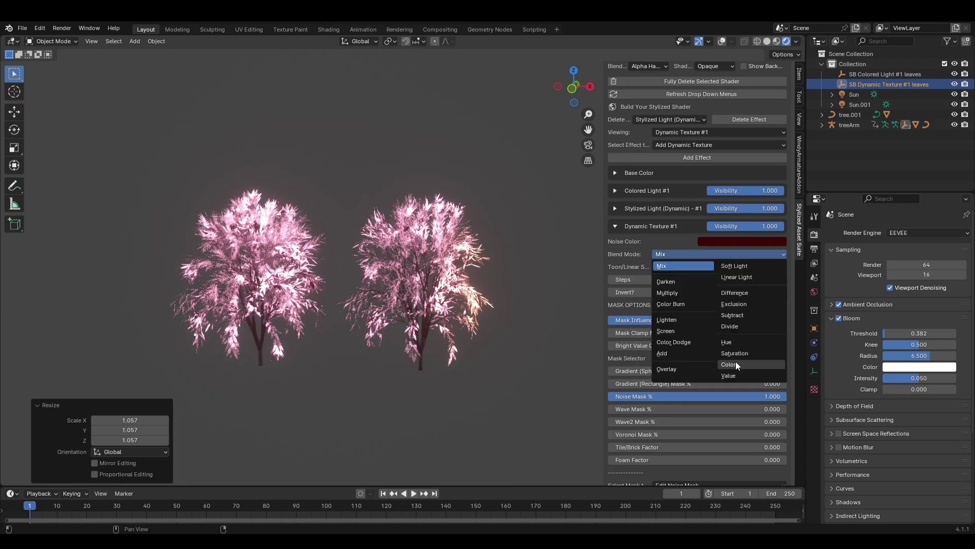
pyautogui.click(736, 361)
# Resize the Dynamic Texture's control to adjust the red patches, then save the file with overlays hidden.
pyautogui.hotkey('shift', 'alt', 'z')
pyautogui.press('a')
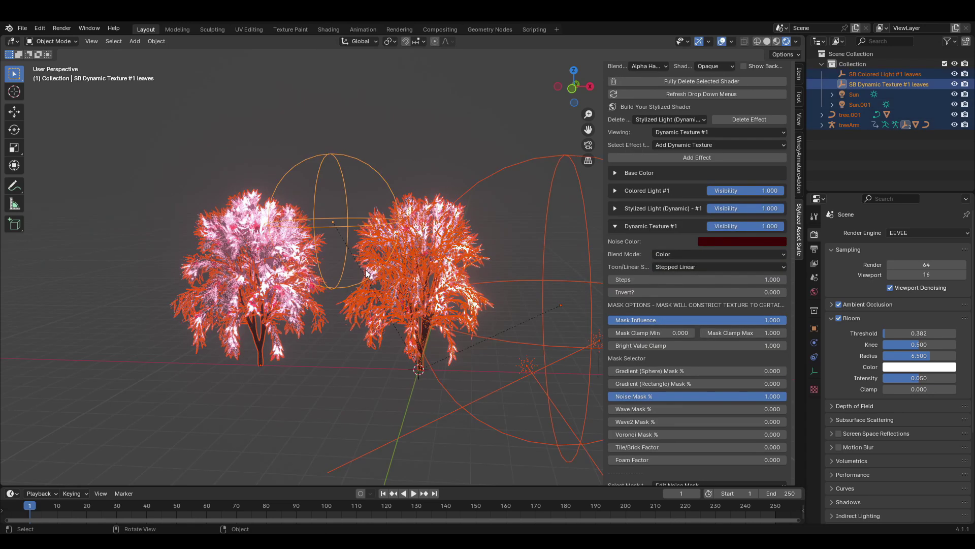
pyautogui.click(447, 267)
pyautogui.hotkey('shift', 'alt', 'z')
pyautogui.press('s')
pyautogui.click(507, 256)
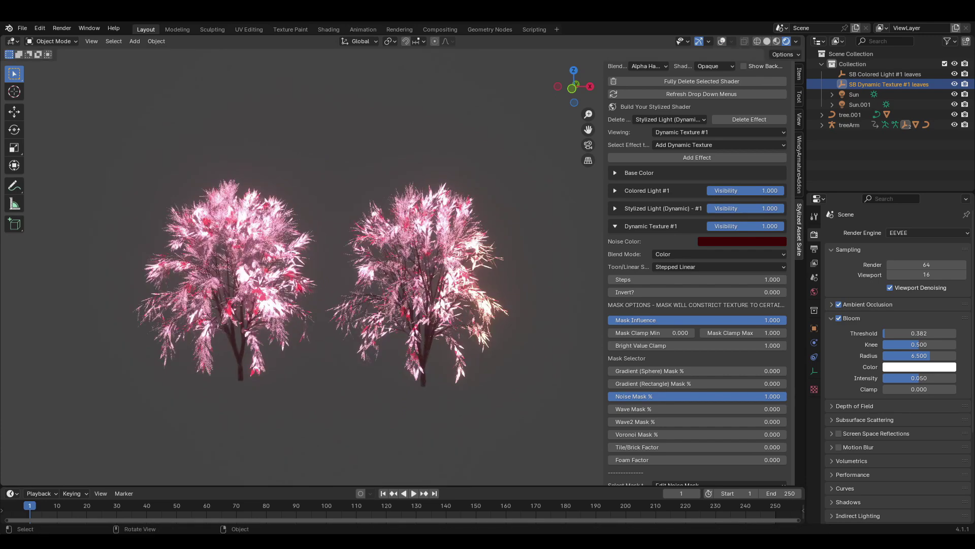
pyautogui.click(705, 254)
pyautogui.click(675, 246)
pyautogui.hotkey('ctrl', 's')
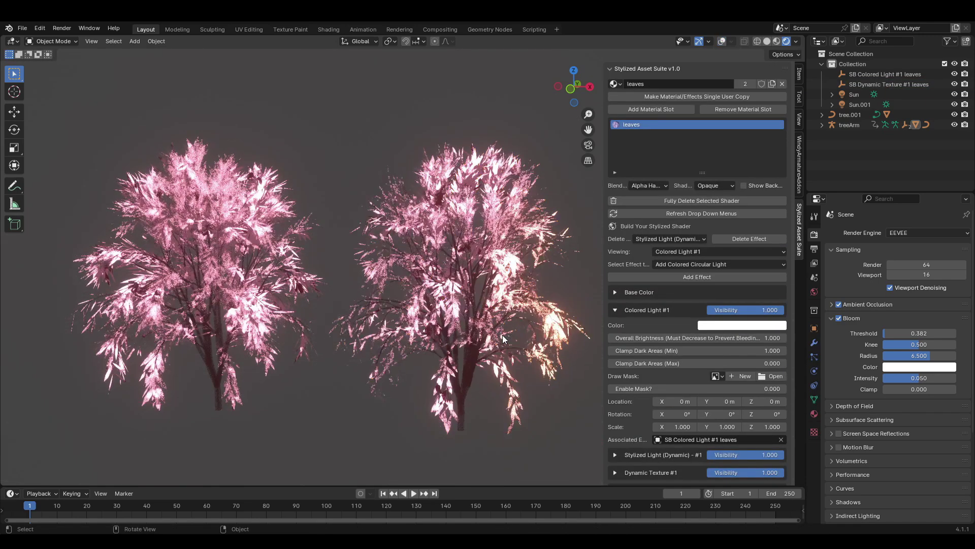
# Show the leaves' Charcoal/Watercolor settings and try a Texture Scale of about 10.38 on all three axes.
pyautogui.scroll(-3, 711, 212)
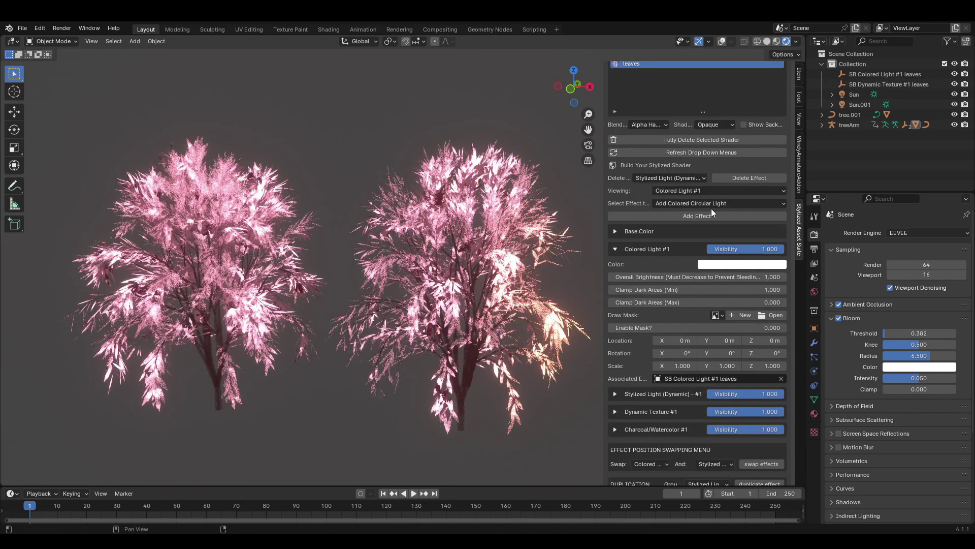
pyautogui.click(708, 237)
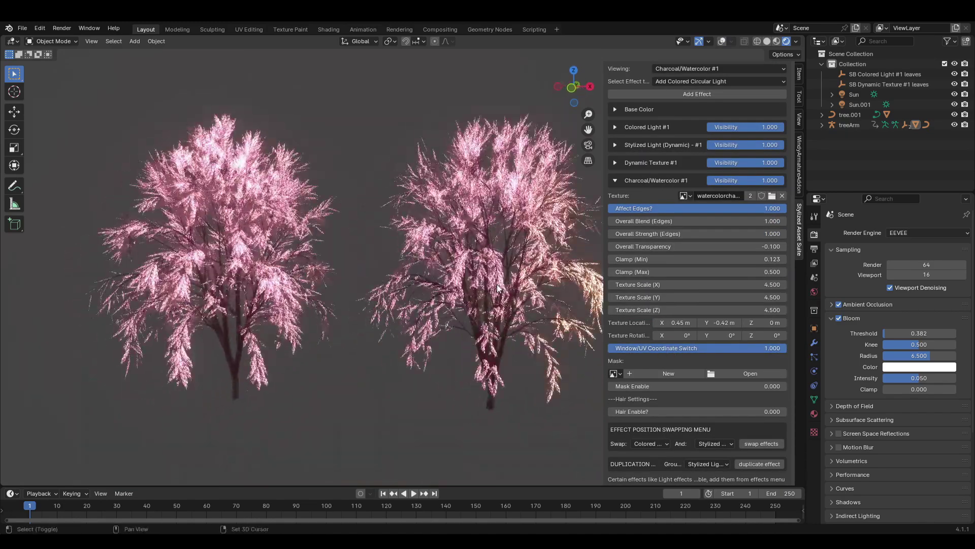
pyautogui.moveTo(653, 284); pyautogui.dragTo(696, 284)
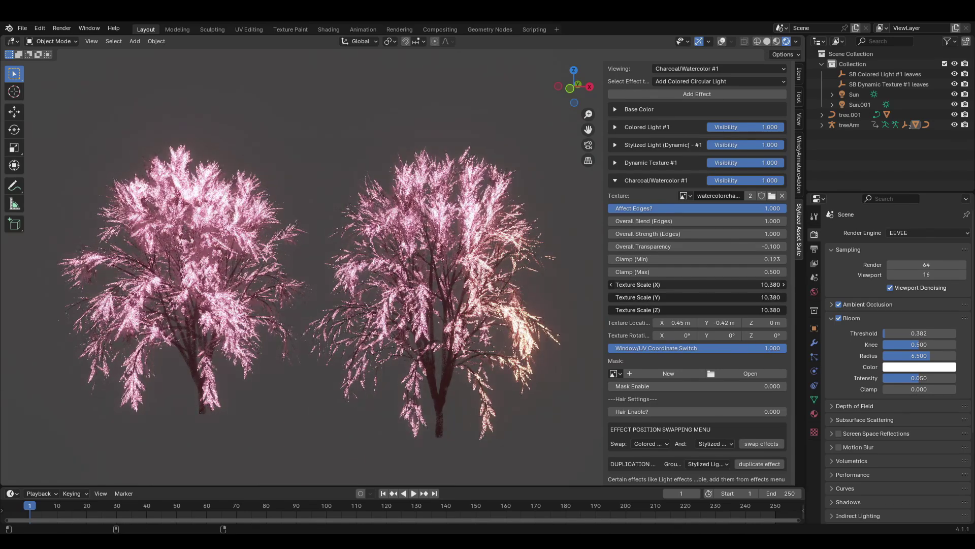
pyautogui.rightClick(654, 284)
# Raise the leaves' Charcoal/Watercolor Overall Strength (Edges) to 1.390 and Overall Blend (Edges) to about 1.55.
pyautogui.moveTo(653, 246); pyautogui.dragTo(683, 234)
pyautogui.hotkey('ctrl', 'z')
pyautogui.hotkey('ctrl', 'z')
pyautogui.moveTo(663, 221); pyautogui.dragTo(688, 221)
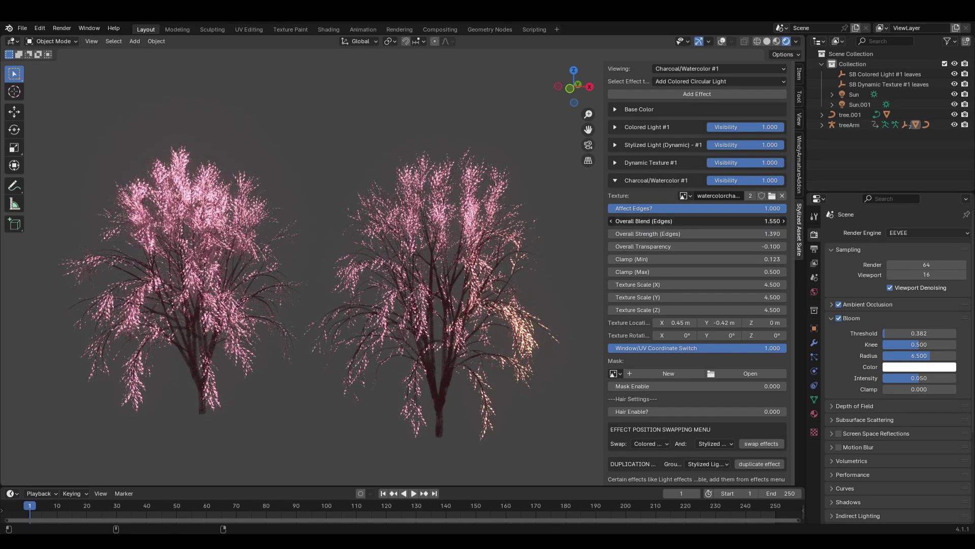
# Undo the edge blend and strength changes, then try a Charcoal/Watercolor Texture Scale of 0.760 on all three axes.
pyautogui.hotkey('ctrl', 'z')
pyautogui.hotkey('ctrl', 'z')
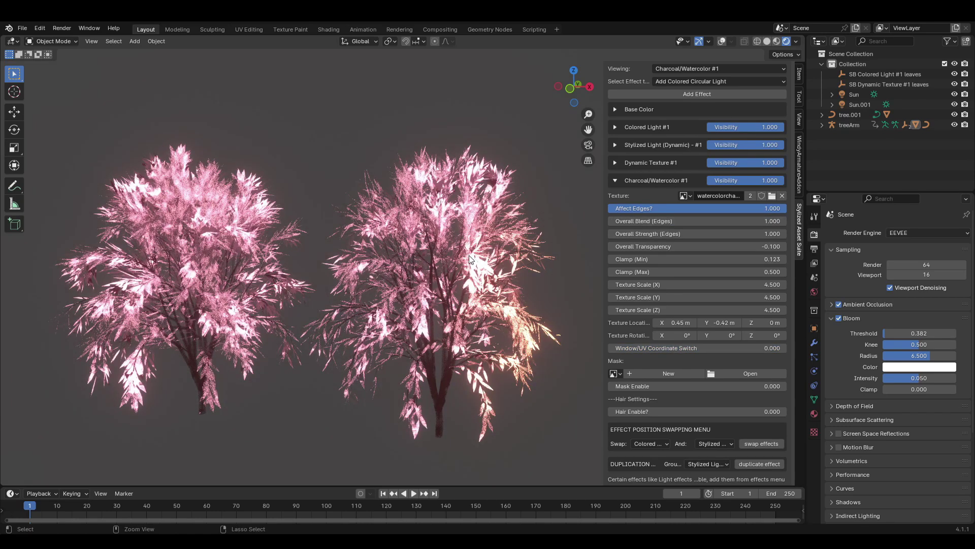
pyautogui.hotkey('ctrl', 'shift', 'z')
pyautogui.moveTo(653, 285); pyautogui.dragTo(586, 310)
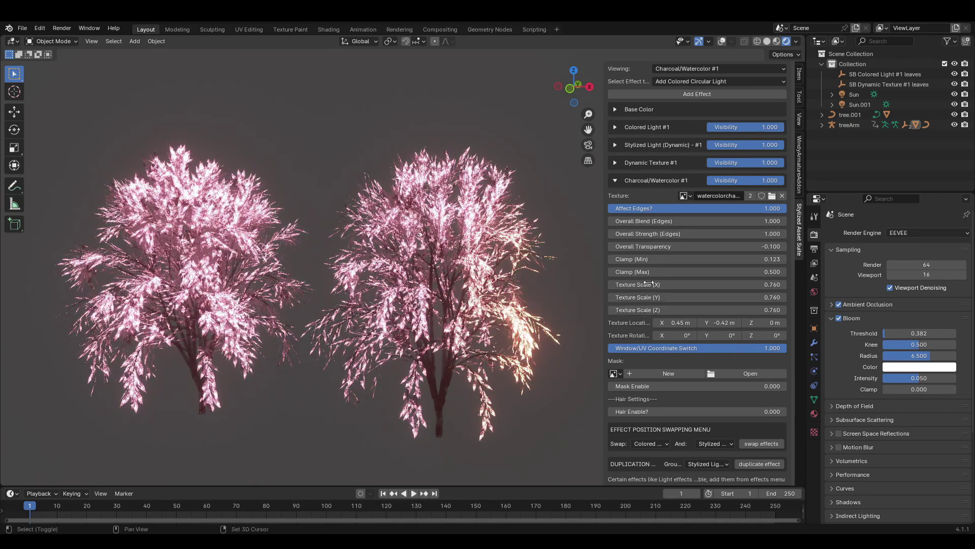
pyautogui.moveTo(653, 222); pyautogui.dragTo(703, 221)
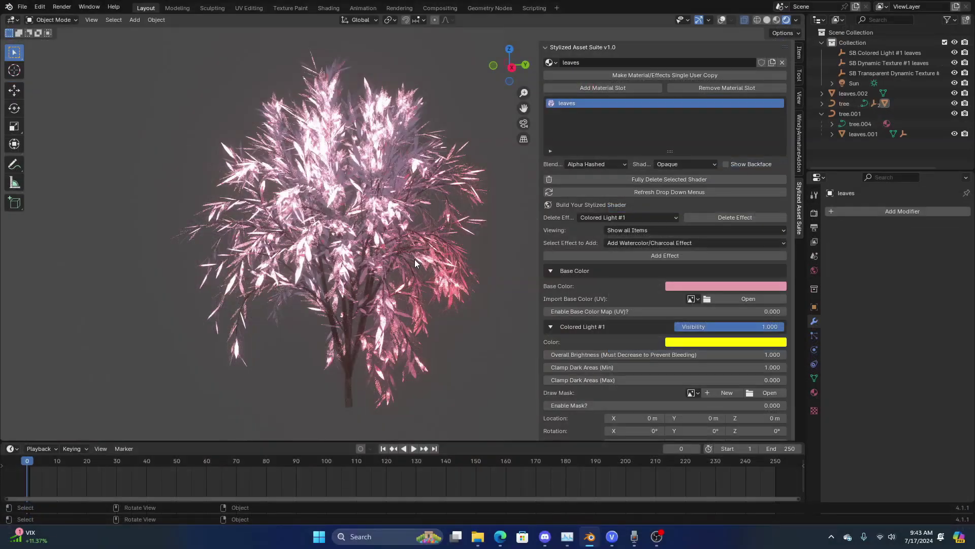
# Unwrap all faces of the leaves mesh, inspect the UV layout in the UV Editing workspace, then return to Object Mode in Layout.
pyautogui.press('Tab')
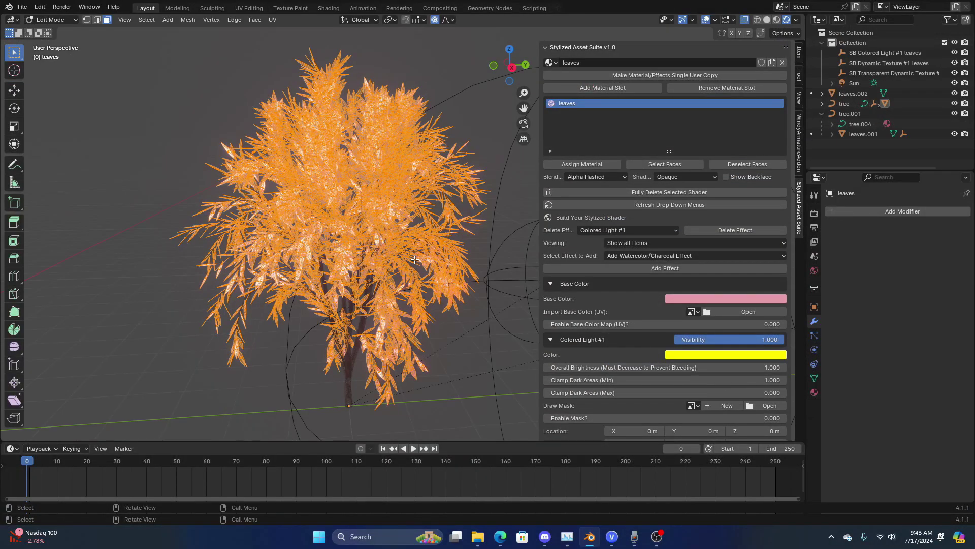
pyautogui.click(463, 267)
pyautogui.press('a')
pyautogui.press('u')
pyautogui.click(462, 266)
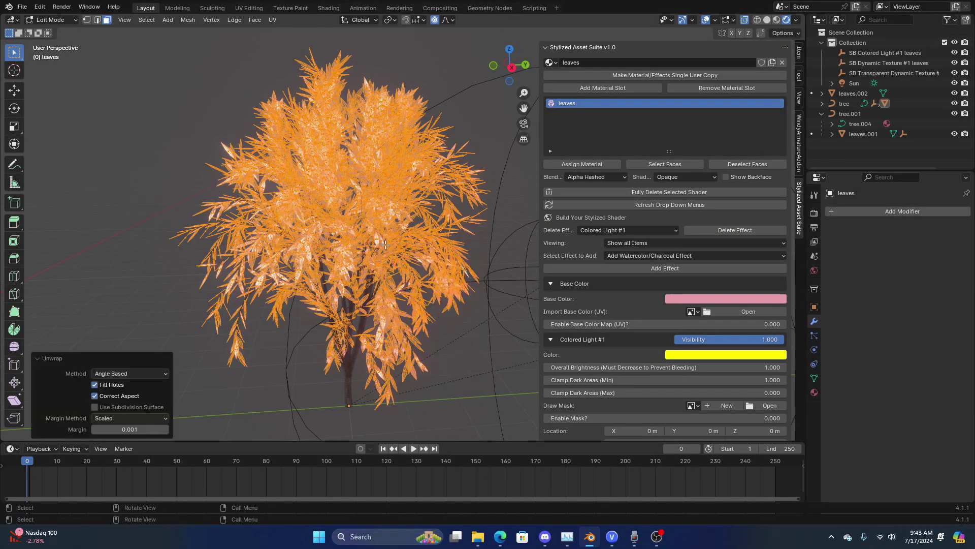
pyautogui.click(260, 9)
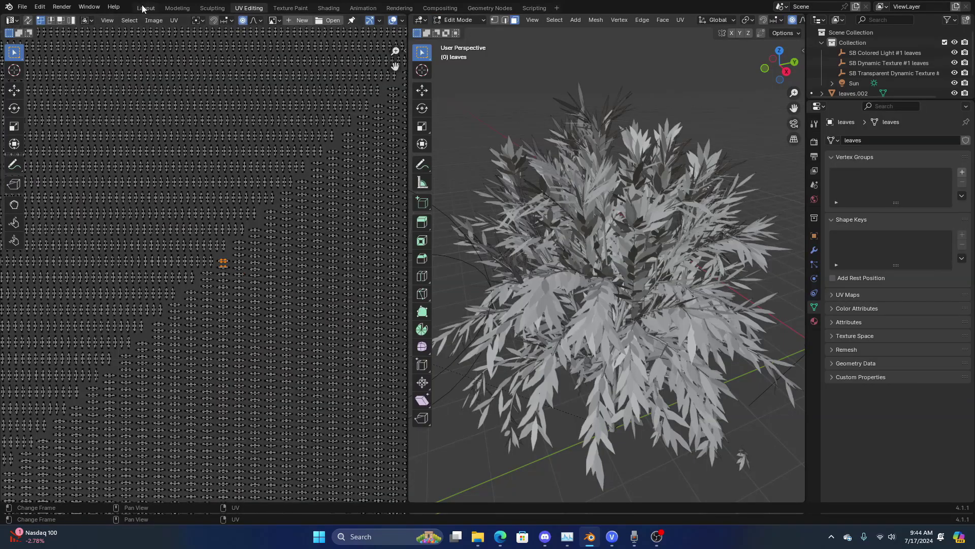
pyautogui.click(146, 8)
pyautogui.press('Tab')
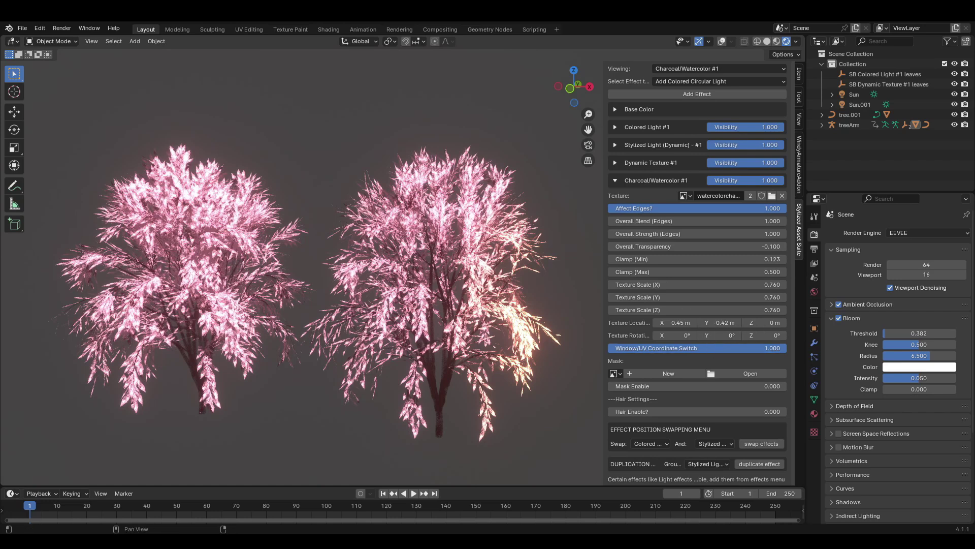
# Set the leaves' Window/UV Coordinate Switch to 0 and select the leaves of each tree in turn.
pyautogui.moveTo(712, 348); pyautogui.dragTo(533, 348)
pyautogui.click(233, 342)
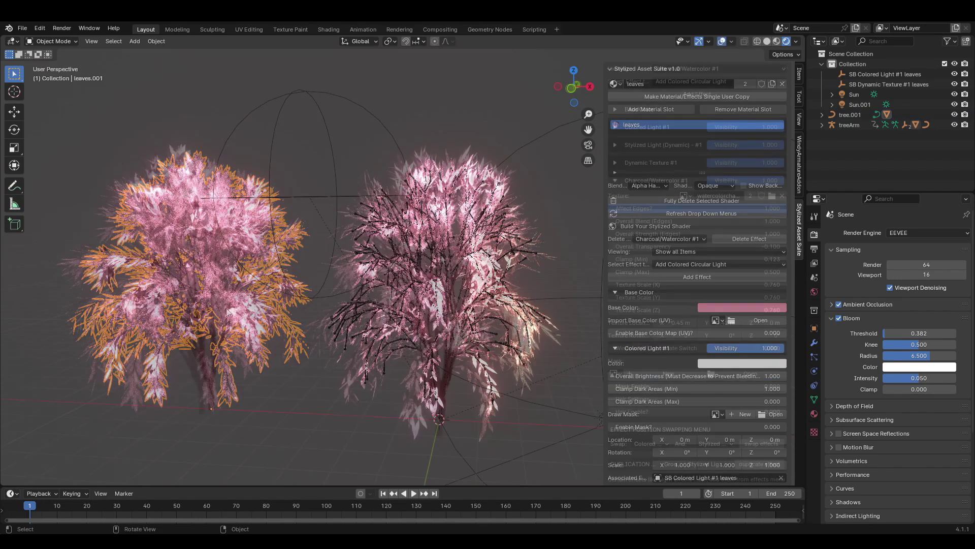
pyautogui.click(409, 362)
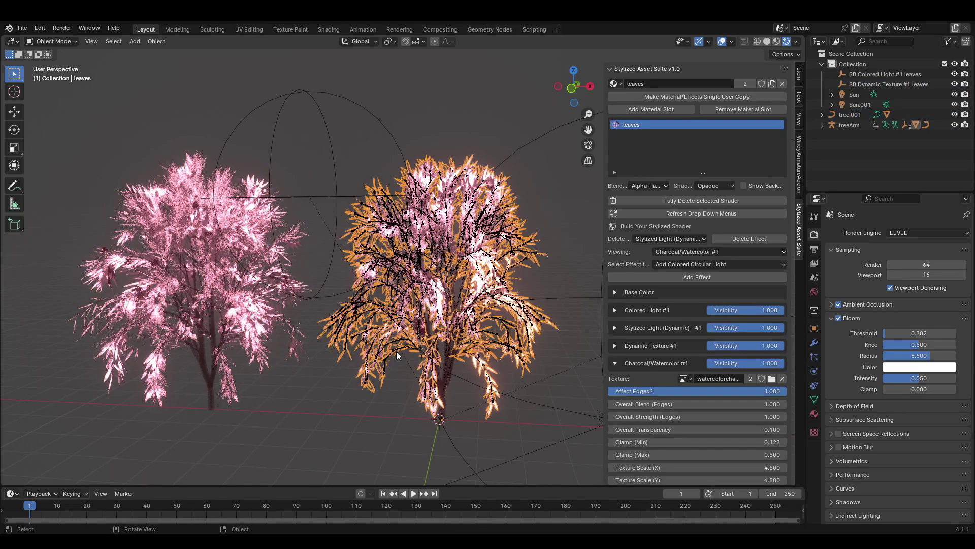
pyautogui.click(390, 352)
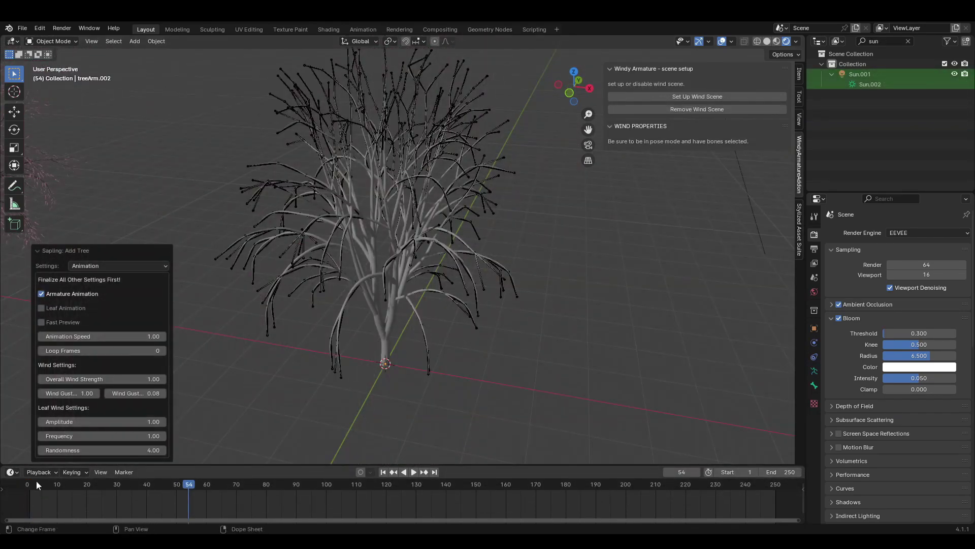
# Play the Sapling tree's armature animation from near the start of the timeline.
pyautogui.click(61, 483)
pyautogui.press('space')
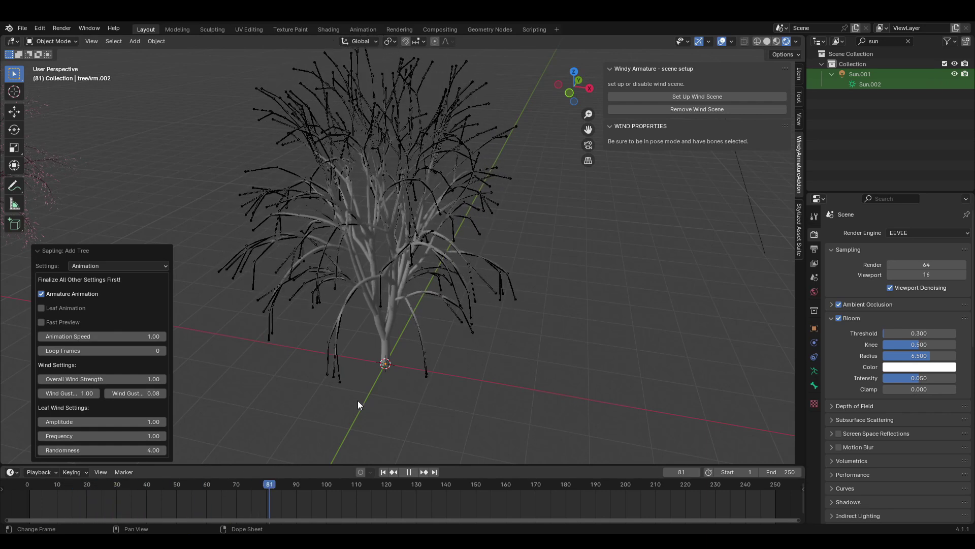
pyautogui.press('Escape')
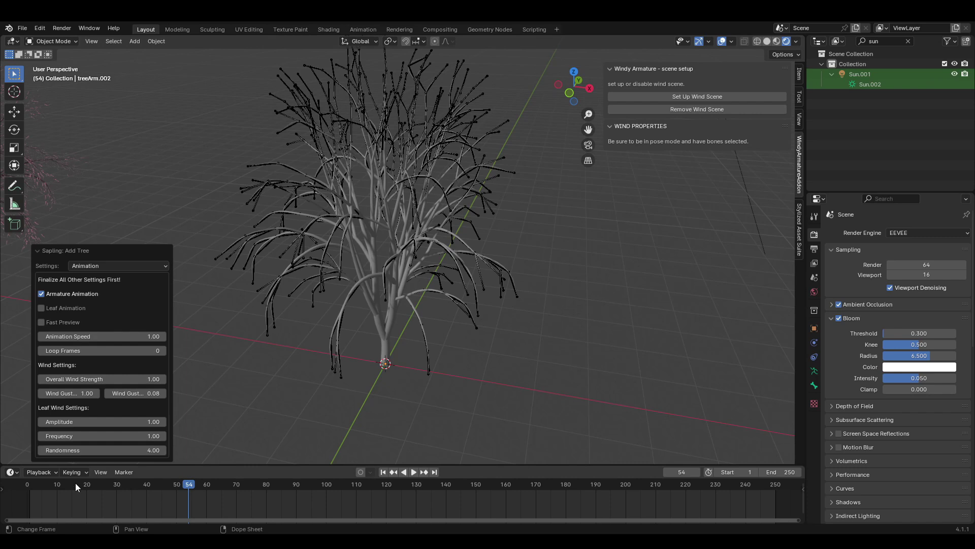
pyautogui.click(60, 484)
pyautogui.press('space')
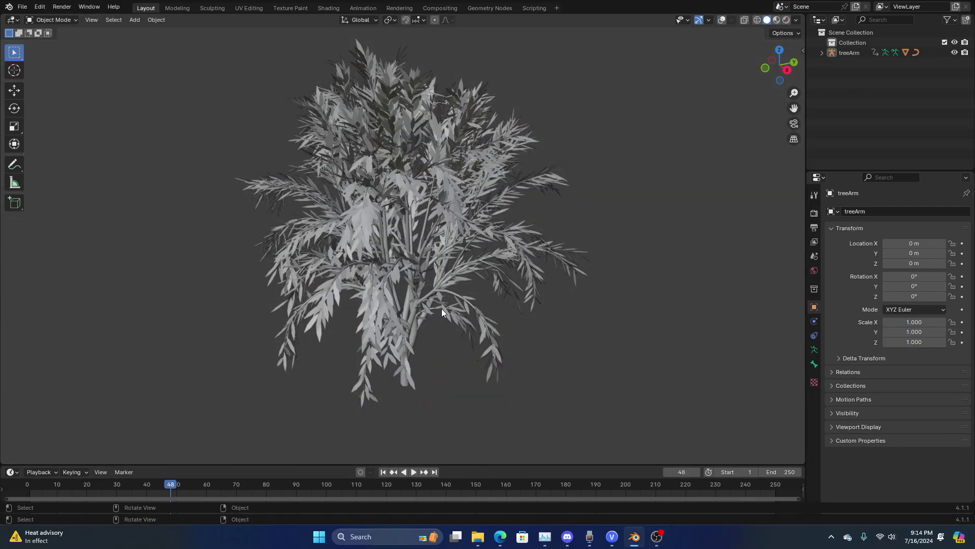
# Put the tree's armature into Pose Mode and set up the Windy Armature wind scene with X-ray view enabled.
pyautogui.click(441, 309)
pyautogui.hotkey('ctrl', 'Tab')
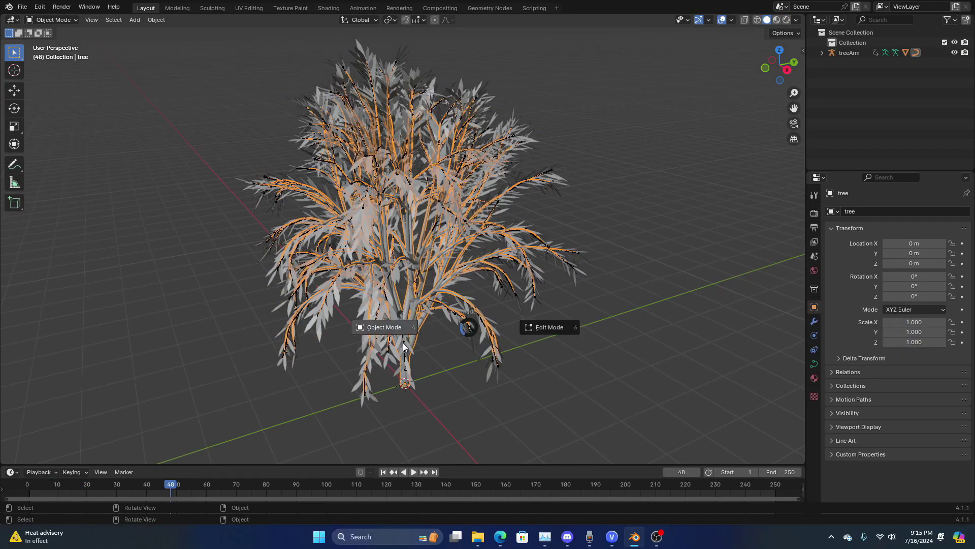
pyautogui.press('n')
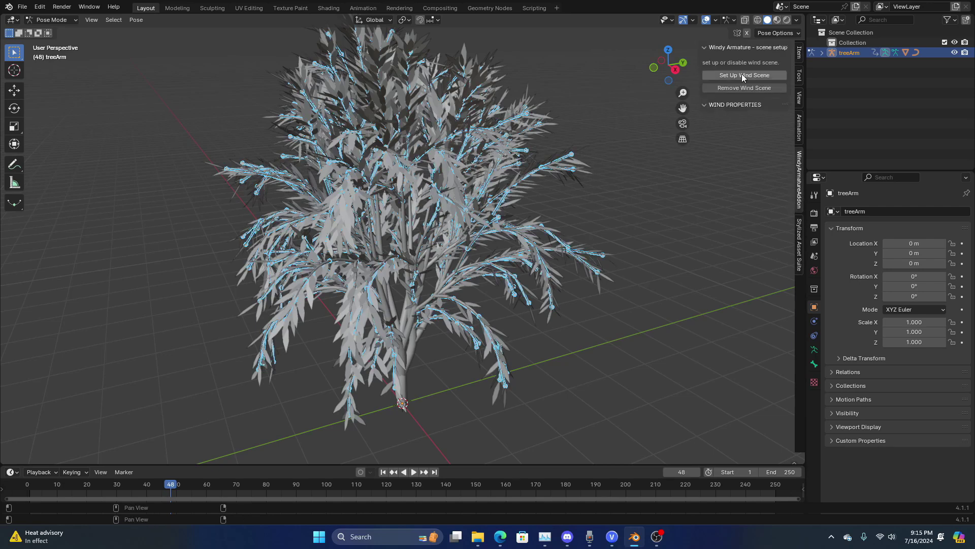
pyautogui.click(742, 76)
pyautogui.hotkey('alt', 'z')
# Add wind to the linked bones of three branches near the trunk of the tree's armature.
pyautogui.moveTo(438, 378); pyautogui.dragTo(406, 340, button='middle')
pyautogui.click(407, 355)
pyautogui.scroll(3, 465, 318)
pyautogui.hotkey('ctrl', 'l')
pyautogui.click(732, 130)
pyautogui.click(374, 348)
pyautogui.hotkey('ctrl', 'l')
pyautogui.click(727, 140)
pyautogui.click(371, 322)
pyautogui.hotkey('ctrl', 'l')
pyautogui.click(732, 131)
# Add wind Template 1 to the linked bones of two low side branches and play the animation briefly.
pyautogui.moveTo(426, 257); pyautogui.dragTo(410, 279, button='middle')
pyautogui.click(312, 317)
pyautogui.hotkey('ctrl', 'l')
pyautogui.click(730, 131)
pyautogui.click(268, 332)
pyautogui.hotkey('ctrl', 'l')
pyautogui.click(728, 131)
pyautogui.press('space')
pyautogui.press('space')
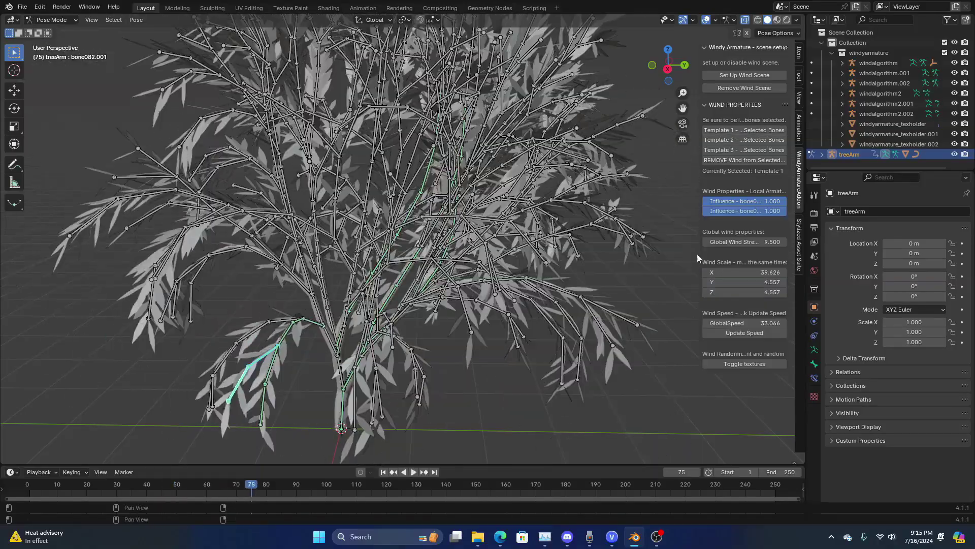
# Set Global Wind Strength to 3.000 and GlobalSpeed to 7.000, update the speed, and toggle the wind textures.
pyautogui.click(752, 322)
pyautogui.click(750, 333)
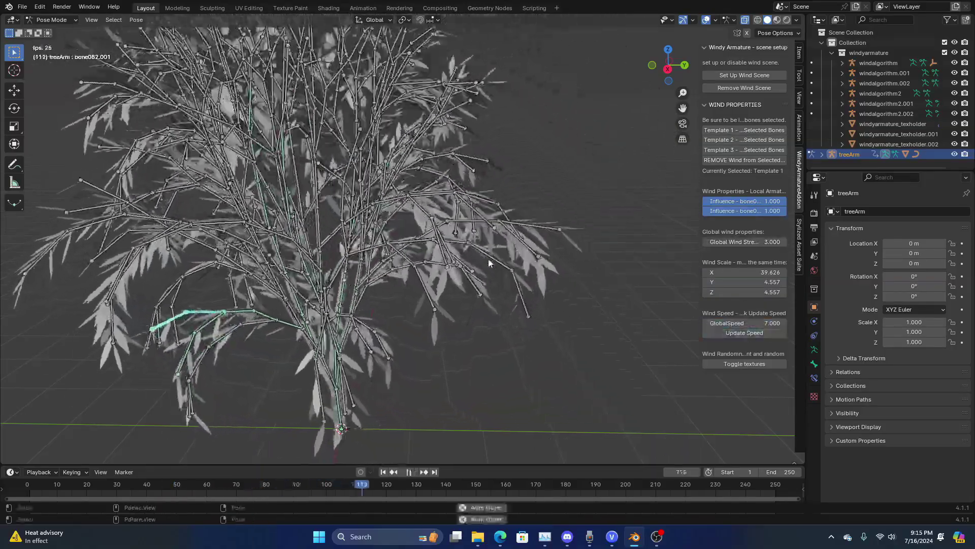
pyautogui.click(736, 362)
pyautogui.moveTo(434, 303); pyautogui.dragTo(454, 299, button='middle')
pyautogui.press('space')
# Add wind Template 1 to the linked bones of three more lower branches from different sides of the tree.
pyautogui.click(324, 315)
pyautogui.hotkey('ctrl', 'l')
pyautogui.click(728, 132)
pyautogui.moveTo(457, 254); pyautogui.dragTo(405, 319, button='middle')
pyautogui.click(396, 318)
pyautogui.hotkey('ctrl', 'l')
pyautogui.click(732, 131)
pyautogui.click(375, 306)
pyautogui.hotkey('ctrl', 'l')
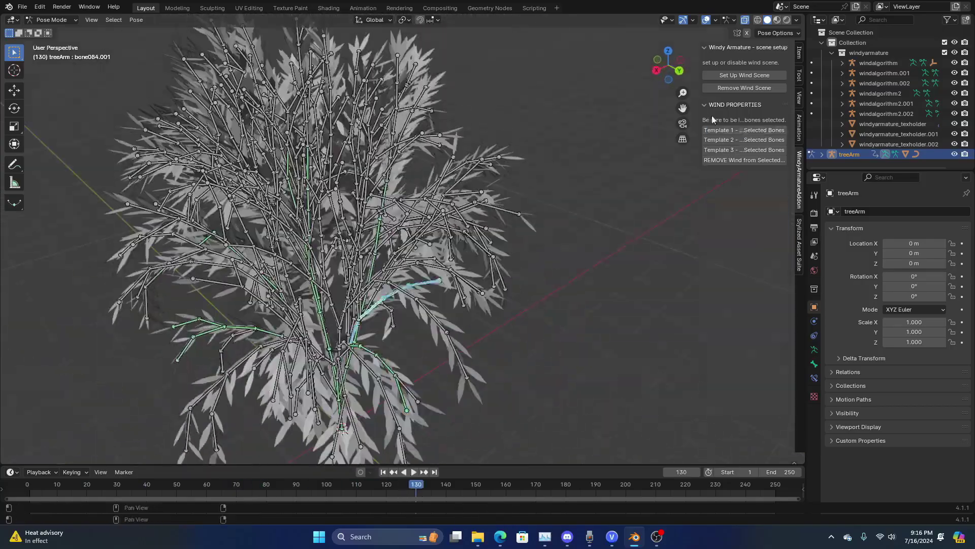
pyautogui.click(729, 130)
# Add wind Template 1 to the linked bones of two upright inner branches and one side branch.
pyautogui.moveTo(472, 244); pyautogui.dragTo(396, 249, button='middle')
pyautogui.click(347, 244)
pyautogui.hotkey('ctrl', 'l')
pyautogui.click(729, 130)
pyautogui.moveTo(569, 178); pyautogui.dragTo(447, 168, button='middle')
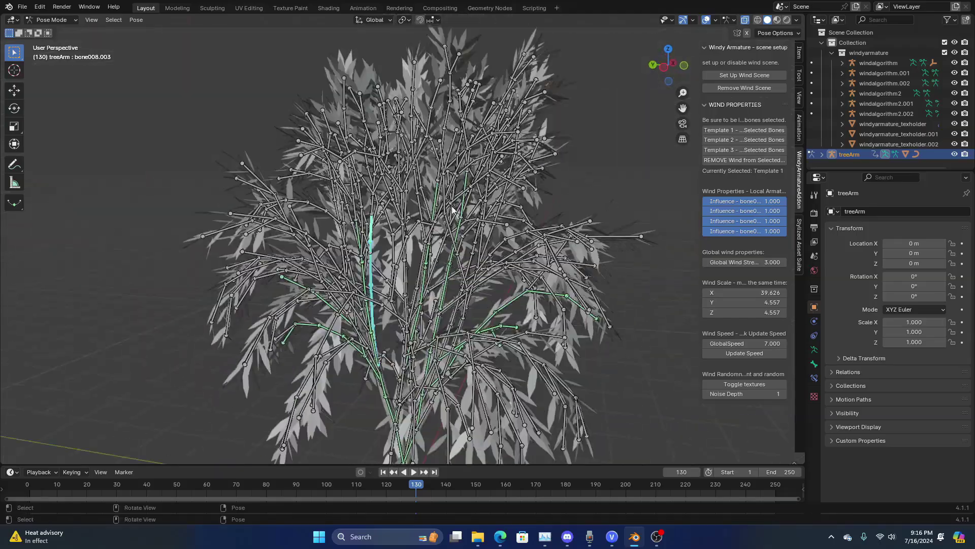
pyautogui.click(420, 219)
pyautogui.hotkey('ctrl', 'l')
pyautogui.click(728, 130)
pyautogui.moveTo(548, 203); pyautogui.dragTo(417, 224, button='middle')
pyautogui.click(360, 314)
pyautogui.click(373, 309)
pyautogui.hotkey('ctrl', 'l')
pyautogui.click(729, 130)
# Play the wind animation with overlays hidden while trying a different Global Wind Strength.
pyautogui.scroll(-3, 511, 228)
pyautogui.press('space')
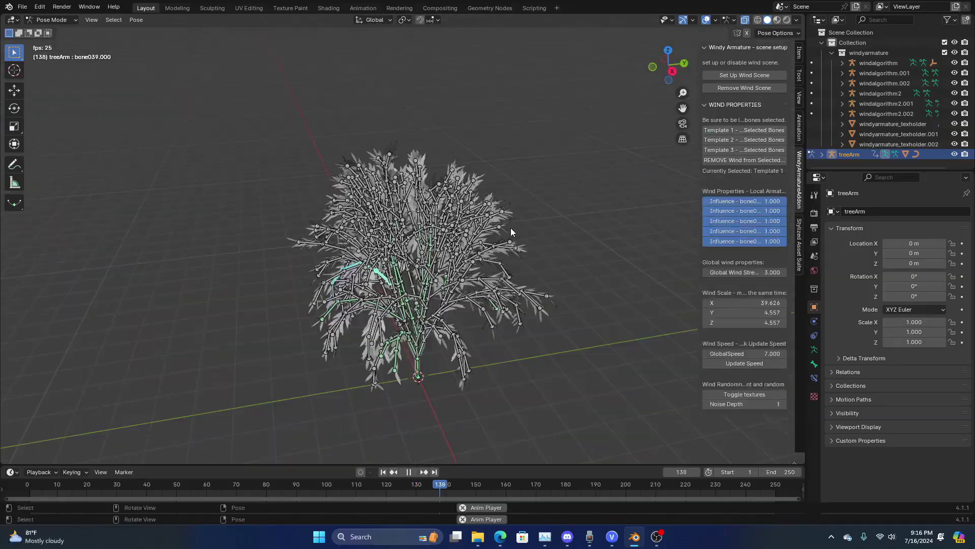
pyautogui.moveTo(510, 228); pyautogui.dragTo(508, 214, button='middle')
pyautogui.click(706, 20)
pyautogui.moveTo(736, 272); pyautogui.dragTo(760, 273)
pyautogui.hotkey('shift', 'alt', 'z')
pyautogui.scroll(4, 429, 212)
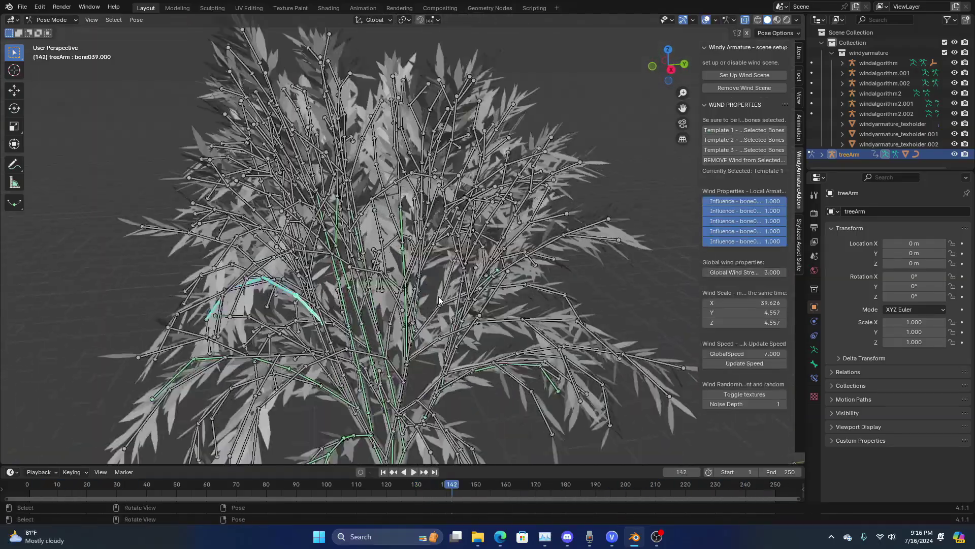
pyautogui.press('space')
# Add wind Template 1 to an outer side branch bone and to the linked bones of an upper branch.
pyautogui.moveTo(430, 212); pyautogui.dragTo(275, 294, button='middle')
pyautogui.click(276, 294)
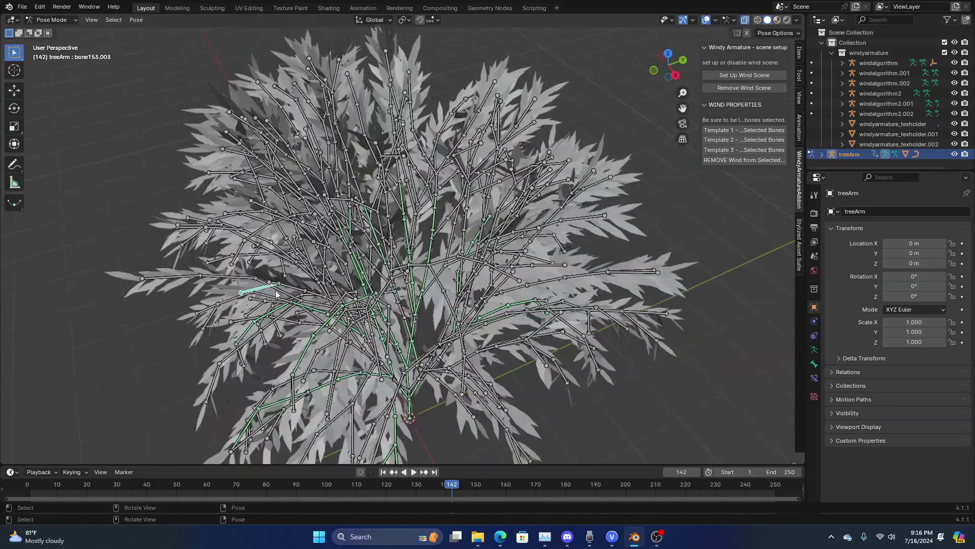
pyautogui.click(750, 132)
pyautogui.moveTo(508, 254); pyautogui.dragTo(500, 214, button='middle')
pyautogui.click(414, 133)
pyautogui.hotkey('ctrl', 'l')
pyautogui.click(746, 130)
# Play the wind animation of the whole tree with overlays hidden, then restore the overlays.
pyautogui.scroll(-4, 478, 281)
pyautogui.press('space')
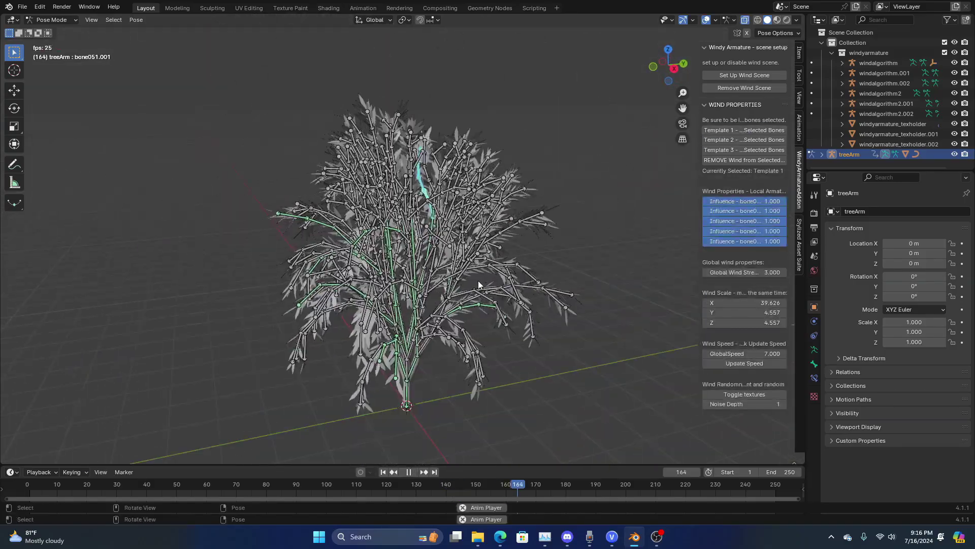
pyautogui.click(705, 19)
pyautogui.hotkey('shift', 'alt', 'z')
pyautogui.scroll(3, 511, 303)
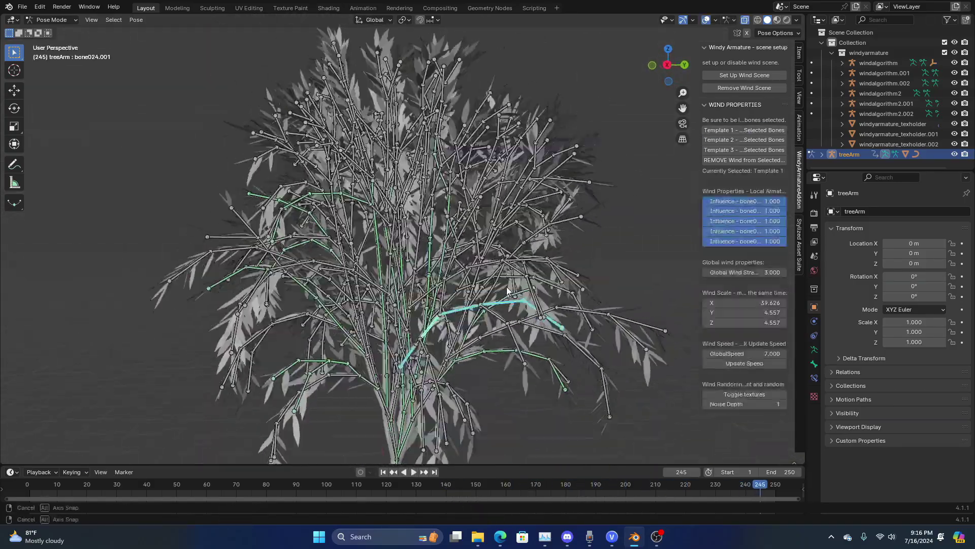
pyautogui.press('space')
# Add wind to the linked bones of three further branches in the lower and middle crown.
pyautogui.moveTo(432, 264); pyautogui.dragTo(551, 182, button='middle')
pyautogui.click(407, 299)
pyautogui.hotkey('ctrl', 'l')
pyautogui.click(708, 133)
pyautogui.click(373, 333)
pyautogui.hotkey('ctrl', 'l')
pyautogui.click(727, 133)
pyautogui.click(412, 278)
pyautogui.hotkey('ctrl', 'l')
pyautogui.click(709, 139)
# Add wind Template 1 to the linked bones of four more branches, including one upright branch in the upper crown.
pyautogui.click(461, 265)
pyautogui.hotkey('ctrl', 'l')
pyautogui.click(710, 136)
pyautogui.click(464, 185)
pyautogui.hotkey('ctrl', 'l')
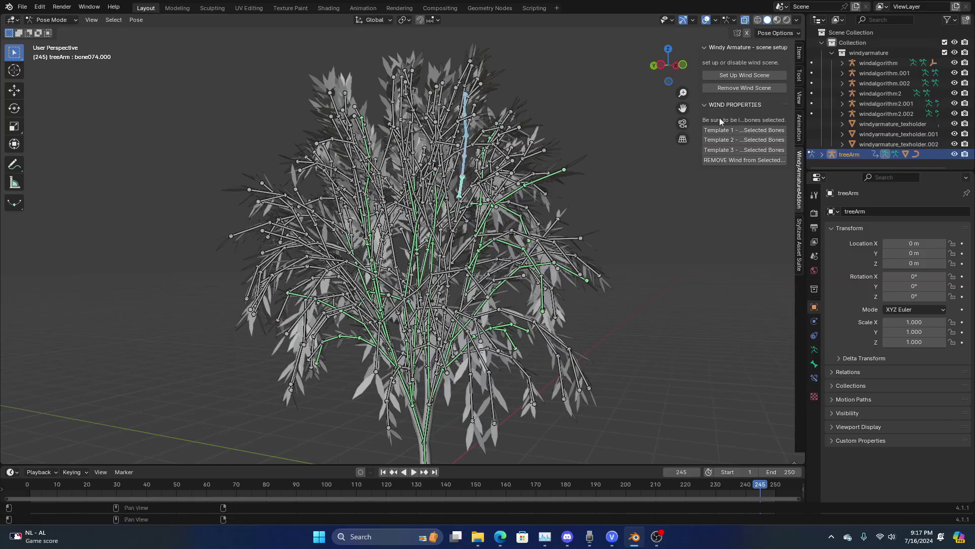
pyautogui.click(719, 132)
pyautogui.click(450, 281)
pyautogui.moveTo(449, 280); pyautogui.dragTo(629, 244, button='middle')
pyautogui.hotkey('ctrl', 'l')
pyautogui.click(713, 132)
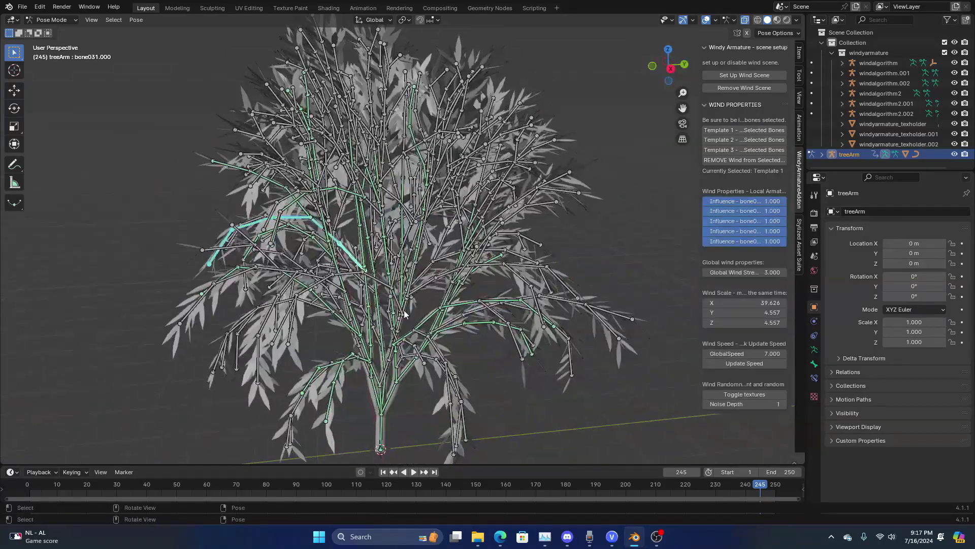
pyautogui.click(405, 323)
pyautogui.hotkey('ctrl', 'l')
pyautogui.click(713, 132)
# Preview the tree's wind without overlays while trying other Global Wind Strength values, then select an inner branch bone with overlays restored.
pyautogui.press('space')
pyautogui.hotkey('alt', 'shift', 'z')
pyautogui.moveTo(742, 283); pyautogui.dragTo(917, 282)
pyautogui.press('Escape')
pyautogui.press('Escape')
pyautogui.hotkey('shift', 'alt', 'z')
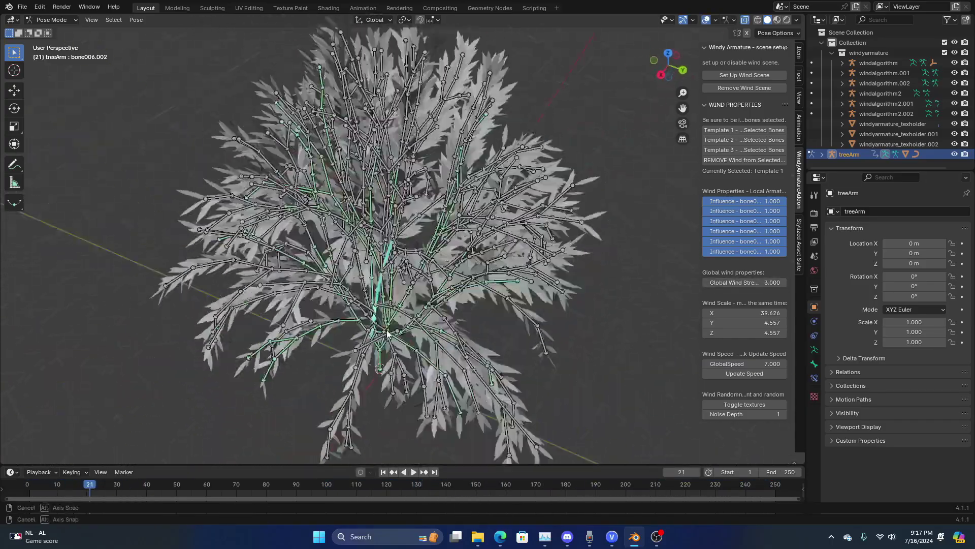
pyautogui.click(426, 279)
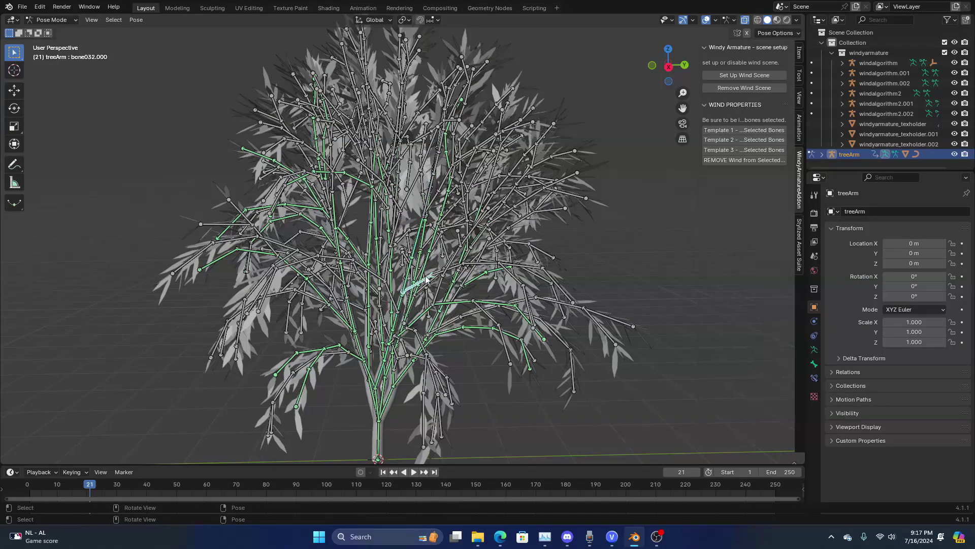
pyautogui.press('space')
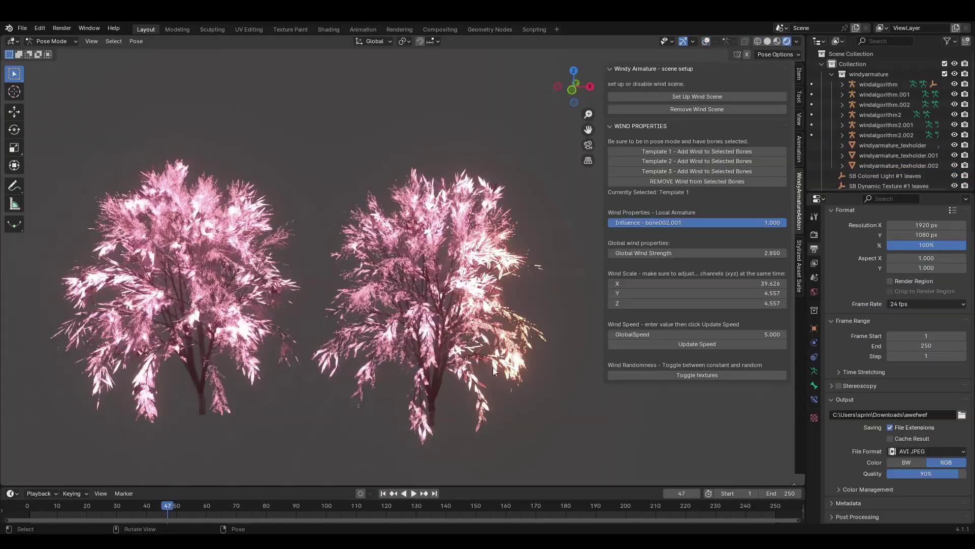
# Try rotating the selected bone of the wind-animated tree, then return its armature to Object Mode.
pyautogui.press('r')
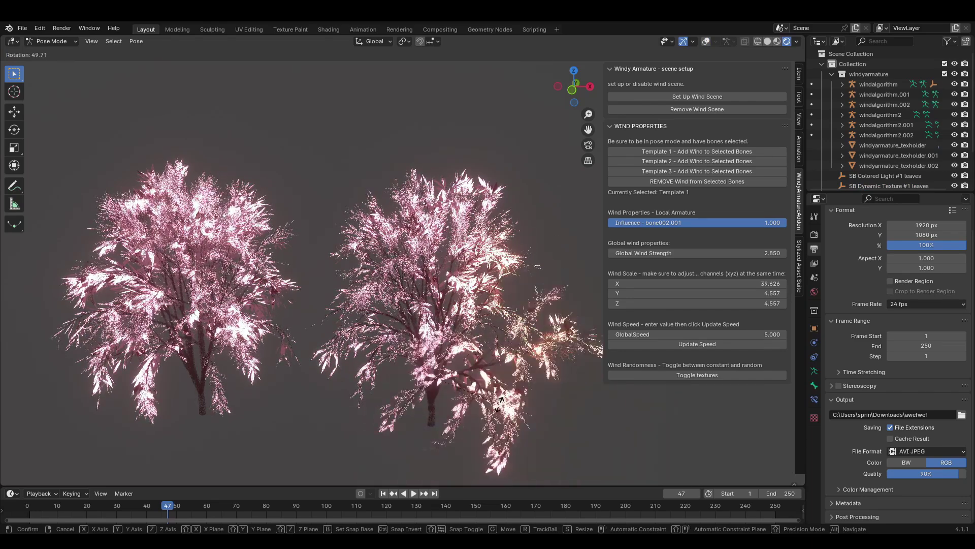
pyautogui.press('Escape')
pyautogui.hotkey('ctrl', 'Tab')
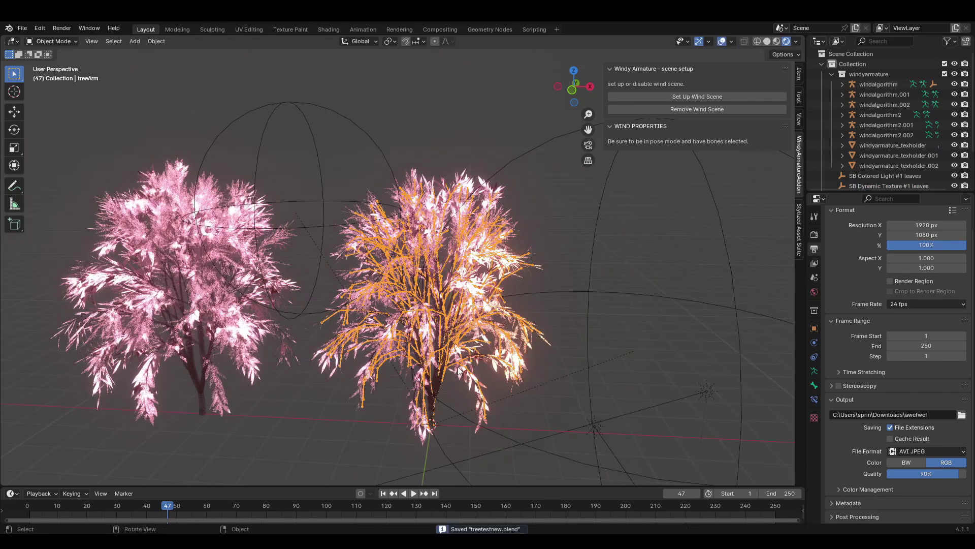
# Switch the wind-animated leaves' Dynamic Texture mask from object to UV coordinates at 1.000 and hide the overlays.
pyautogui.click(410, 388)
pyautogui.click(797, 218)
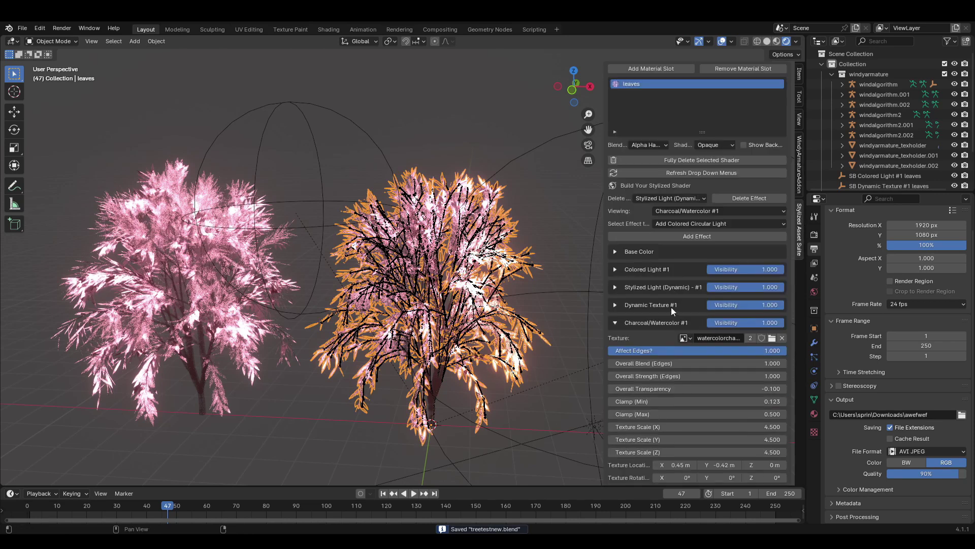
pyautogui.scroll(-15, 669, 288)
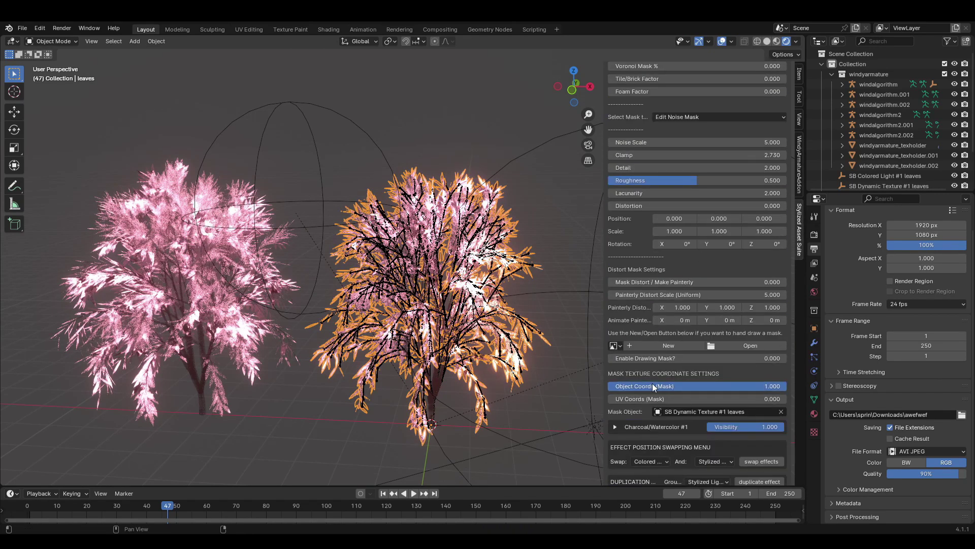
pyautogui.click(653, 398)
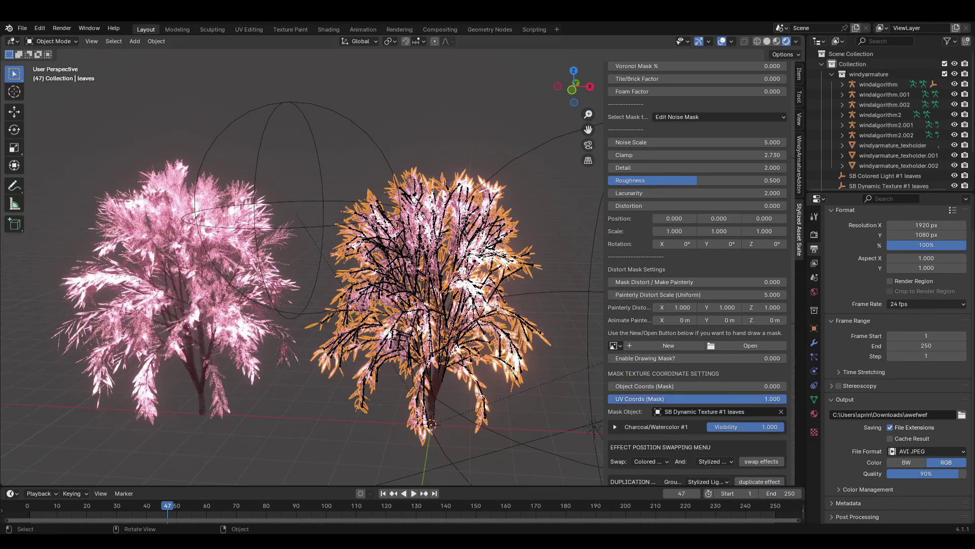
pyautogui.hotkey('alt', 'shift', 'z')
pyautogui.moveTo(398, 291)
pyautogui.mouseDown(button='middle')
pyautogui.moveTo(390, 289)
pyautogui.moveTo(399, 282)
pyautogui.mouseUp(button='middle')
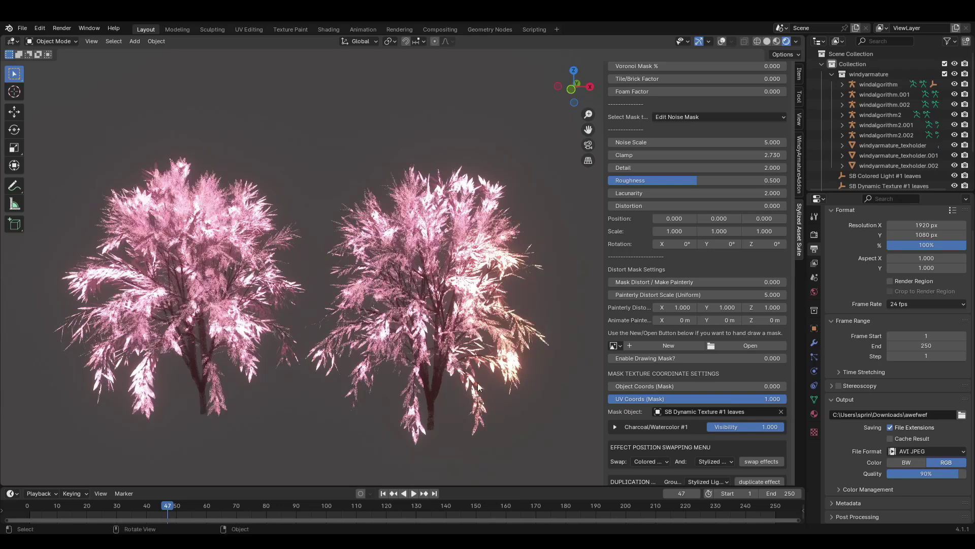
# Unwrap the UVs of the wind-animated tree's leaves in Edit Mode, then preview them in Object Mode without overlays.
pyautogui.hotkey('shift', 'alt', 'z')
pyautogui.press('Tab')
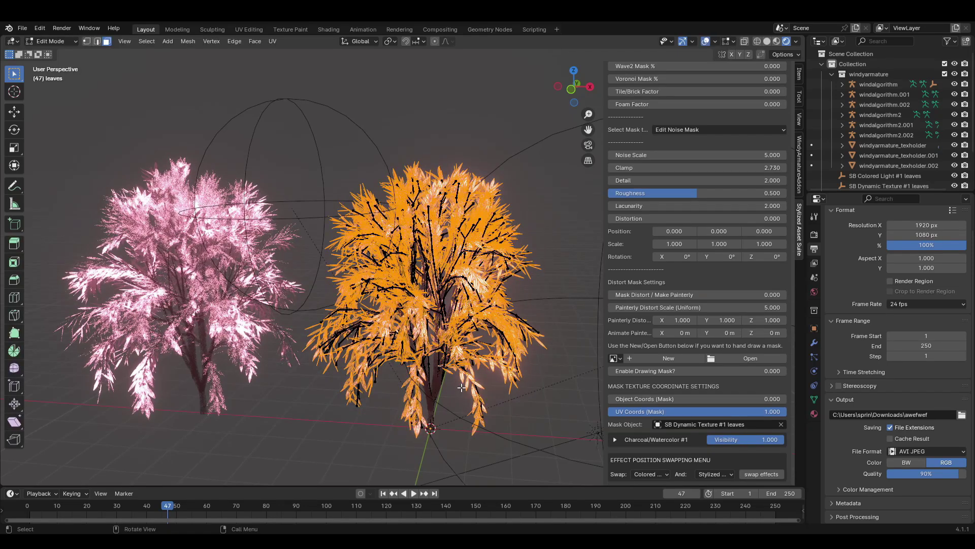
pyautogui.press('u')
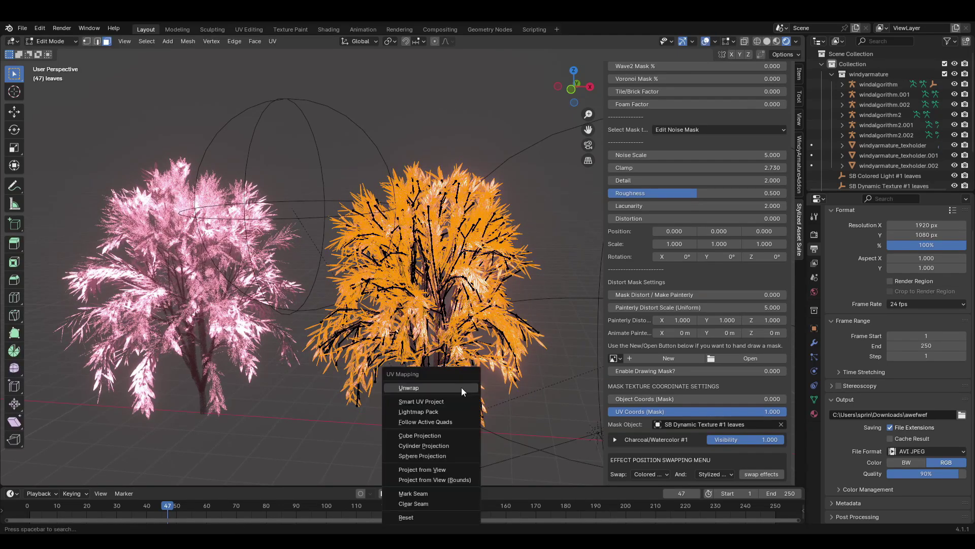
pyautogui.click(462, 387)
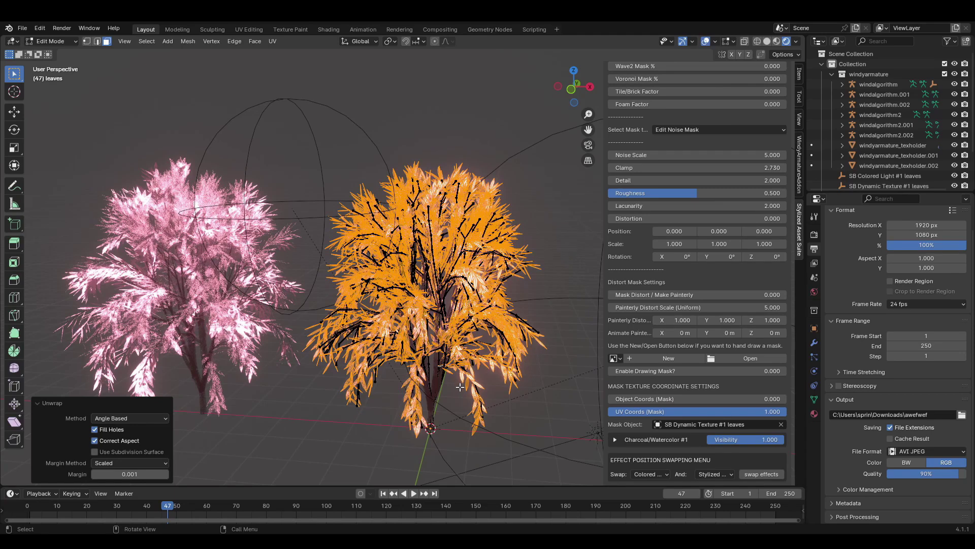
pyautogui.press('Tab')
pyautogui.hotkey('shift', 'alt', 'z')
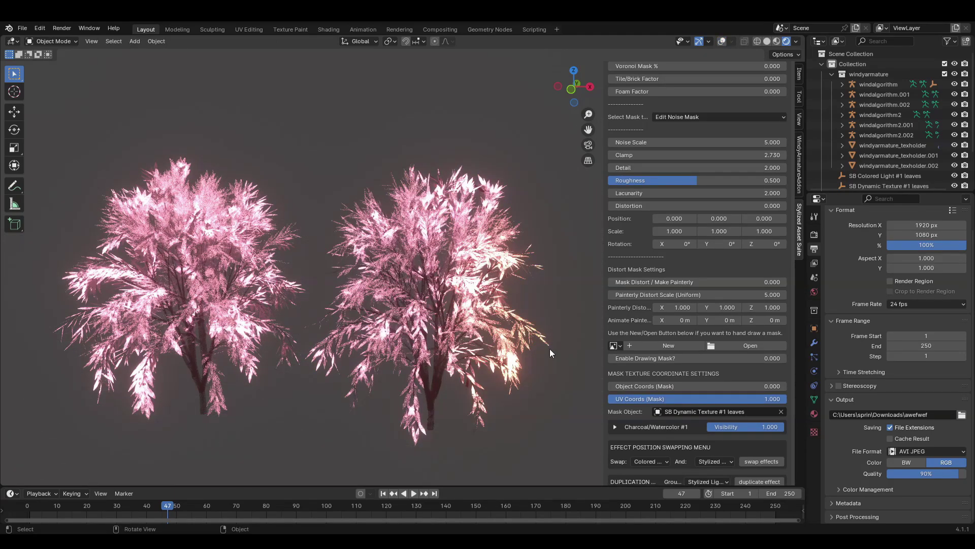
# Lower the Clamp of the leaves' Dynamic Texture noise mask slightly.
pyautogui.scroll(6, 684, 311)
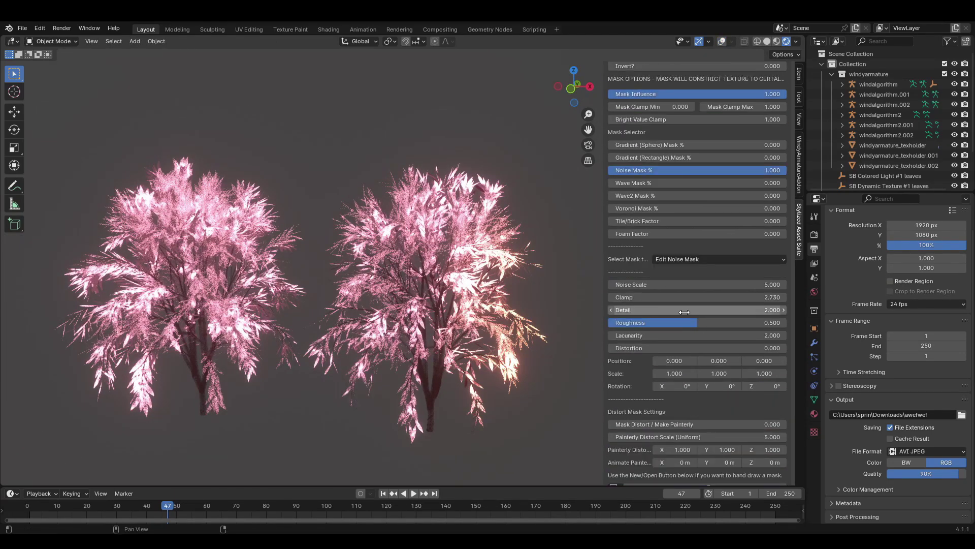
pyautogui.moveTo(664, 299)
pyautogui.mouseDown()
pyautogui.moveTo(620, 299)
pyautogui.moveTo(658, 299)
pyautogui.mouseUp()
pyautogui.moveTo(529, 332)
pyautogui.mouseDown(button='middle')
pyautogui.moveTo(514, 330)
pyautogui.moveTo(538, 352)
pyautogui.moveTo(570, 339)
pyautogui.moveTo(542, 341)
pyautogui.mouseUp(button='middle')
pyautogui.scroll(8, 720, 356)
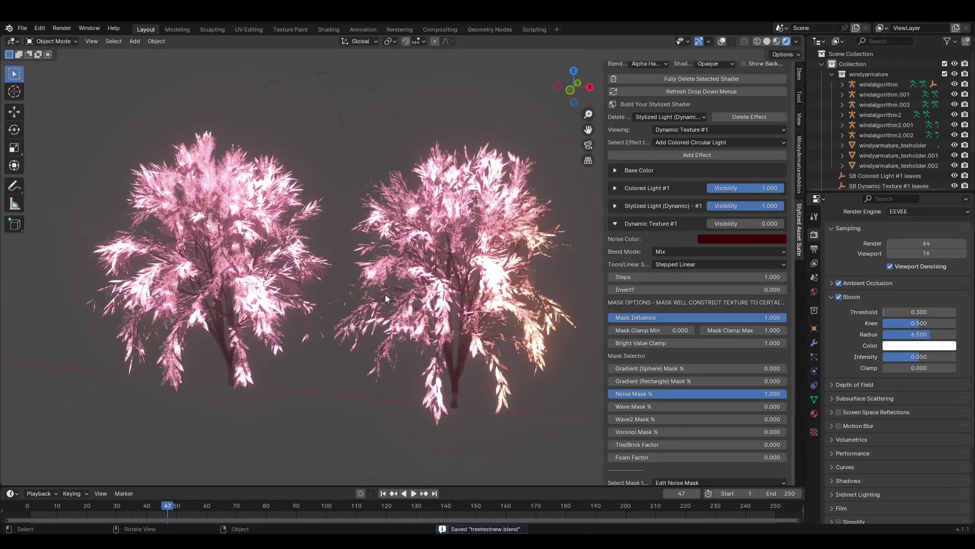
# Add a plane with a new stylized material in front of the trees, scaled by 0.936.
pyautogui.moveTo(385, 294); pyautogui.dragTo(373, 363, button='middle')
pyautogui.keyDown('shift'); pyautogui.moveTo(374, 364); pyautogui.dragTo(471, 243, button='middle'); pyautogui.keyUp('shift')
pyautogui.hotkey('shift', 'alt', 'z')
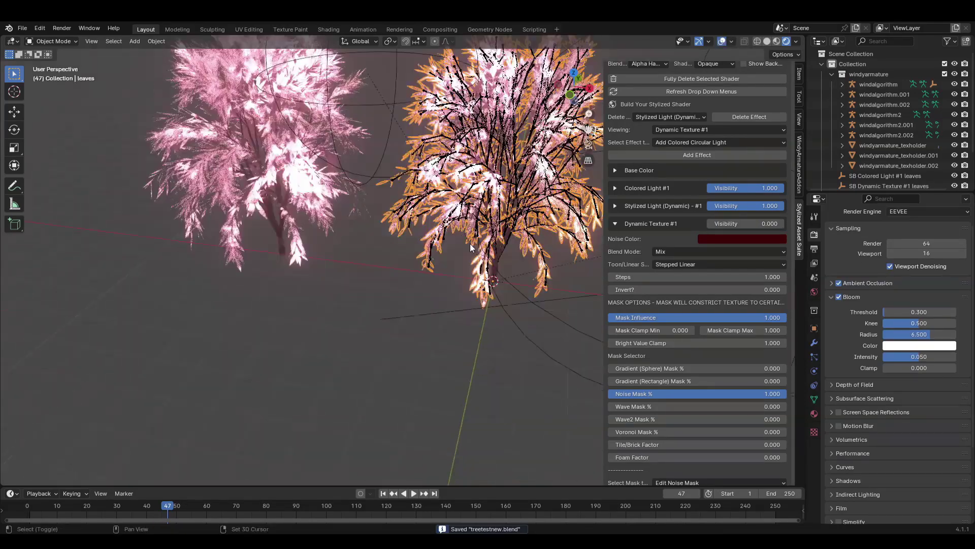
pyautogui.hotkey('shift', 'a')
pyautogui.click(519, 233)
pyautogui.press('g')
pyautogui.click(387, 328)
pyautogui.moveTo(387, 328); pyautogui.dragTo(417, 276, button='middle')
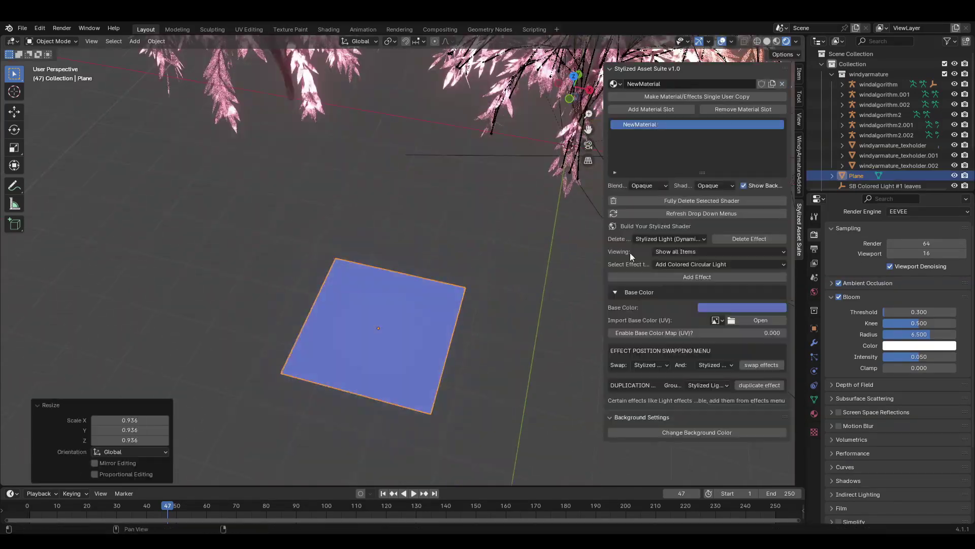
# Add a Floating Strokes effect to the plane's material and create its transparent 2048 px drawing image named strokes.
pyautogui.click(678, 264)
pyautogui.click(558, 354)
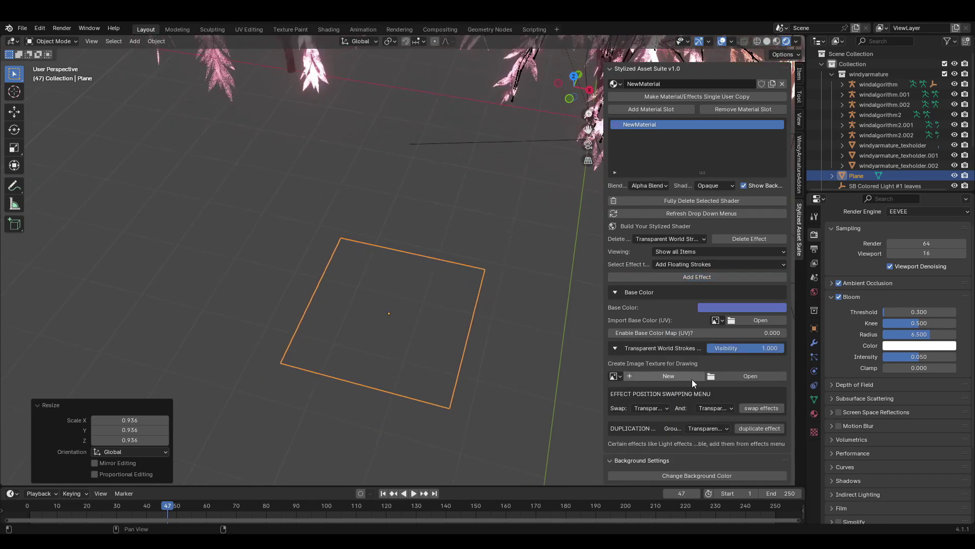
pyautogui.click(686, 376)
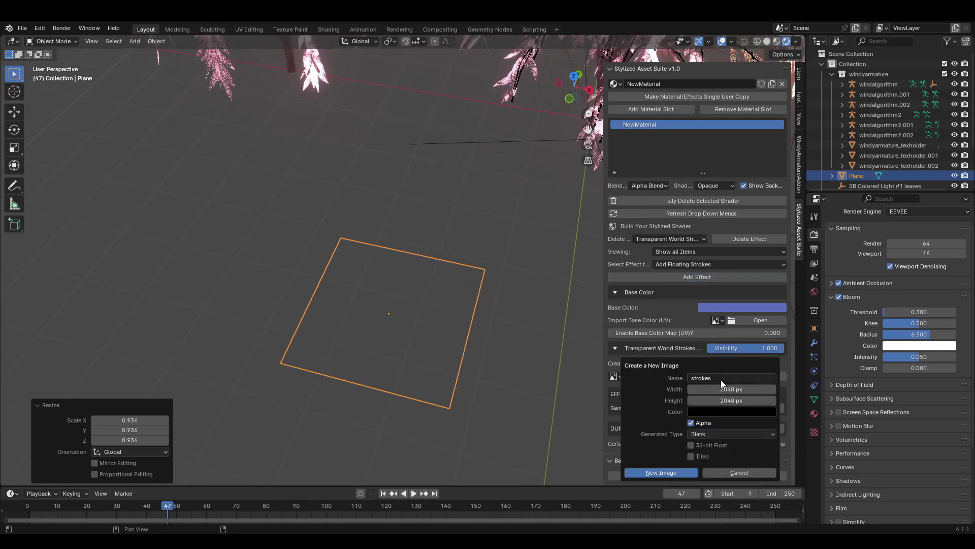
pyautogui.click(702, 411)
pyautogui.moveTo(722, 398); pyautogui.dragTo(609, 427)
pyautogui.click(661, 473)
pyautogui.moveTo(475, 318); pyautogui.dragTo(467, 333, button='middle')
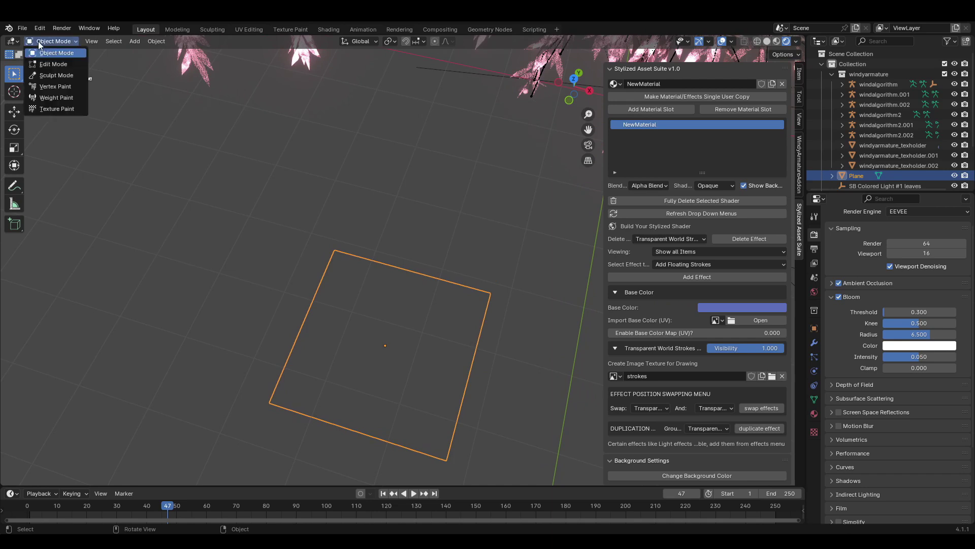
# Paint pink strokes on the plane in Texture Paint mode using the Gouache (Textured) brush at a 36 px radius.
pyautogui.click(57, 109)
pyautogui.click(12, 55)
pyautogui.click(109, 135)
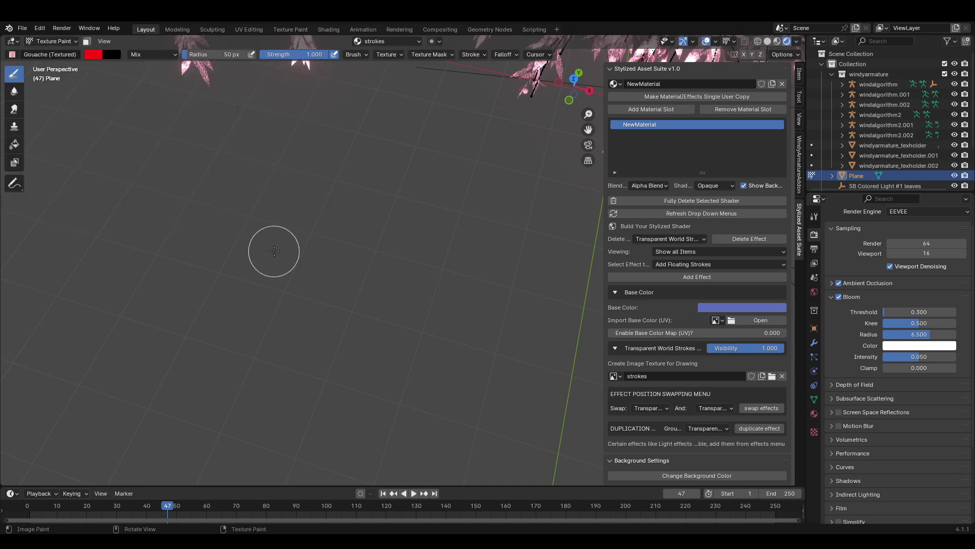
pyautogui.moveTo(392, 218)
pyautogui.mouseDown(button='middle')
pyautogui.moveTo(460, 161)
pyautogui.moveTo(448, 223)
pyautogui.mouseUp(button='middle')
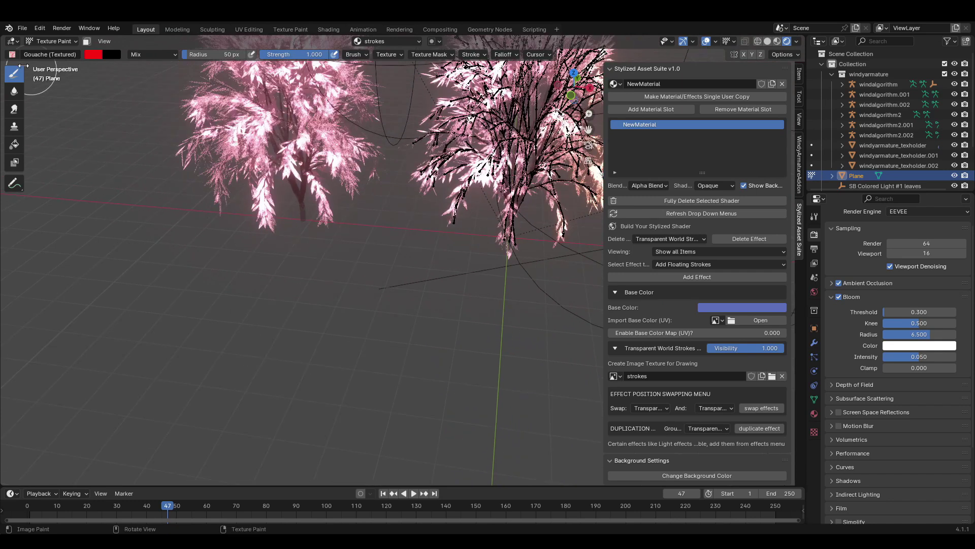
pyautogui.click(12, 54)
pyautogui.click(93, 54)
pyautogui.click(186, 178)
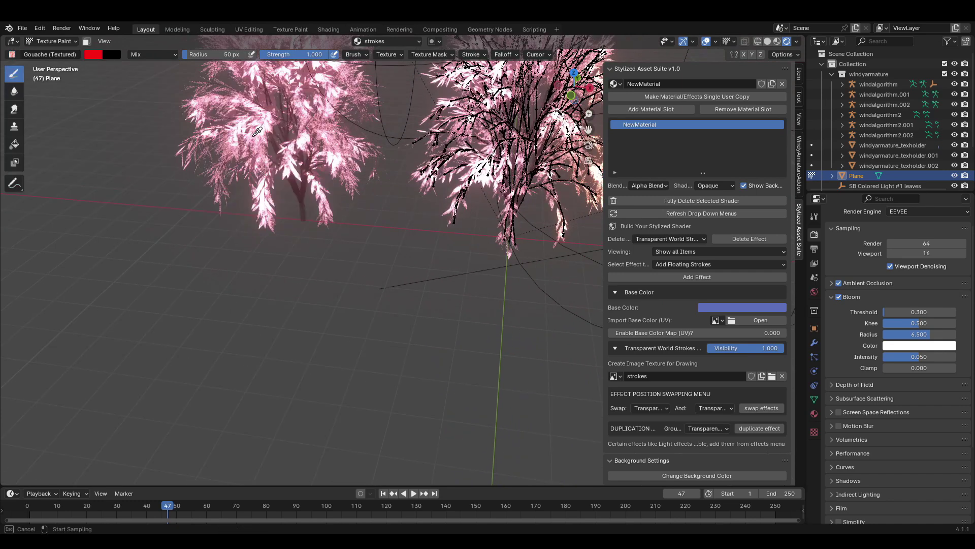
pyautogui.click(98, 59)
pyautogui.moveTo(133, 125); pyautogui.dragTo(136, 130)
pyautogui.moveTo(376, 254); pyautogui.dragTo(379, 300, button='middle')
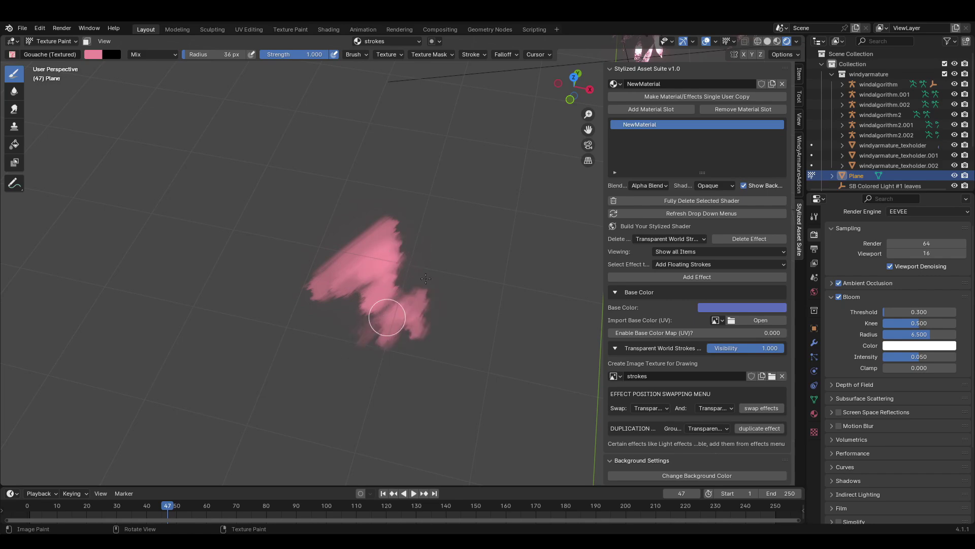
# Return to Object Mode, move the painted plane between the two trees and trackball-rotate it by about 61.3° and 12.6°.
pyautogui.click(56, 42)
pyautogui.click(56, 52)
pyautogui.scroll(-7, 448, 248)
pyautogui.press('g')
pyautogui.click(437, 239)
pyautogui.moveTo(437, 238); pyautogui.dragTo(437, 168, button='middle')
pyautogui.click(721, 41)
pyautogui.press('r')
pyautogui.press('r')
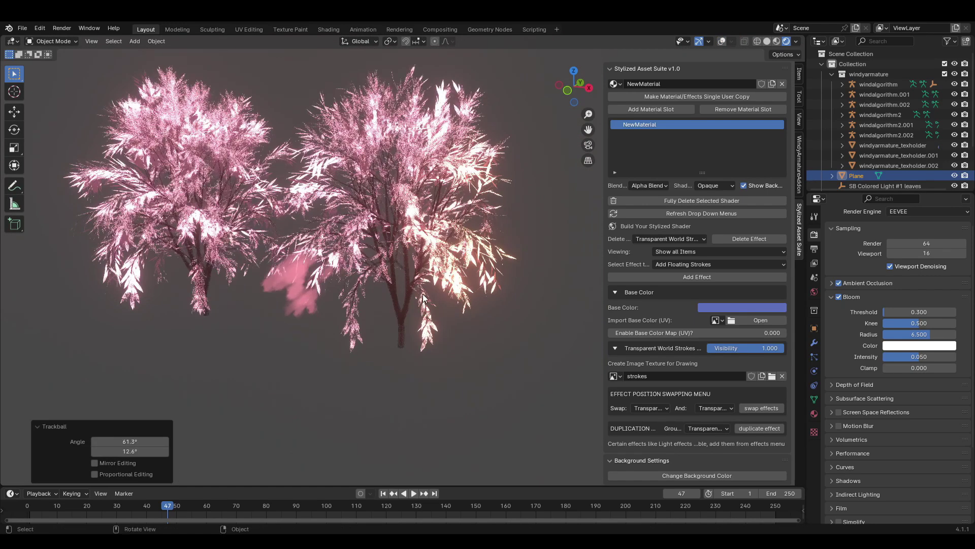
# Duplicate the painted plane twice among the wind-animated tree's branches and trackball-rotate the last copy by about -6.3° and -15.5°.
pyautogui.scroll(2, 425, 297)
pyautogui.hotkey('shift', 'd')
pyautogui.click(402, 255)
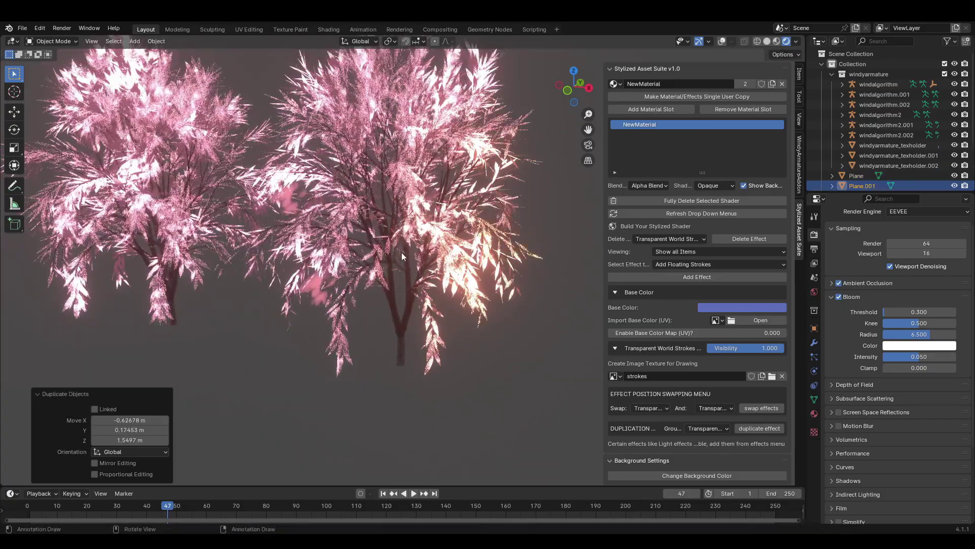
pyautogui.moveTo(402, 256); pyautogui.dragTo(414, 255, button='middle')
pyautogui.hotkey('shift', 'd')
pyautogui.click(447, 213)
pyautogui.press('r')
pyautogui.press('r')
pyautogui.click(467, 229)
pyautogui.scroll(-2, 498, 272)
pyautogui.moveTo(498, 274); pyautogui.dragTo(506, 275, button='middle')
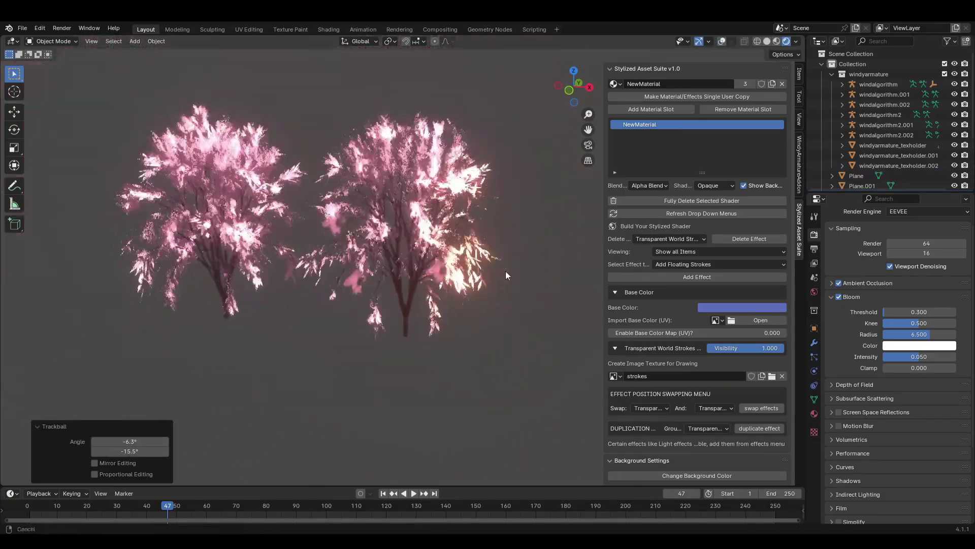
# Restore the overlays and delete two of the three painted stroke planes.
pyautogui.scroll(3, 506, 275)
pyautogui.click(721, 41)
pyautogui.click(305, 218)
pyautogui.press('Delete')
pyautogui.click(450, 284)
pyautogui.press('Delete')
# Shrink the remaining painted plane and move it beside the wind-animated tree's drooping lower branch.
pyautogui.click(336, 300)
pyautogui.press('s')
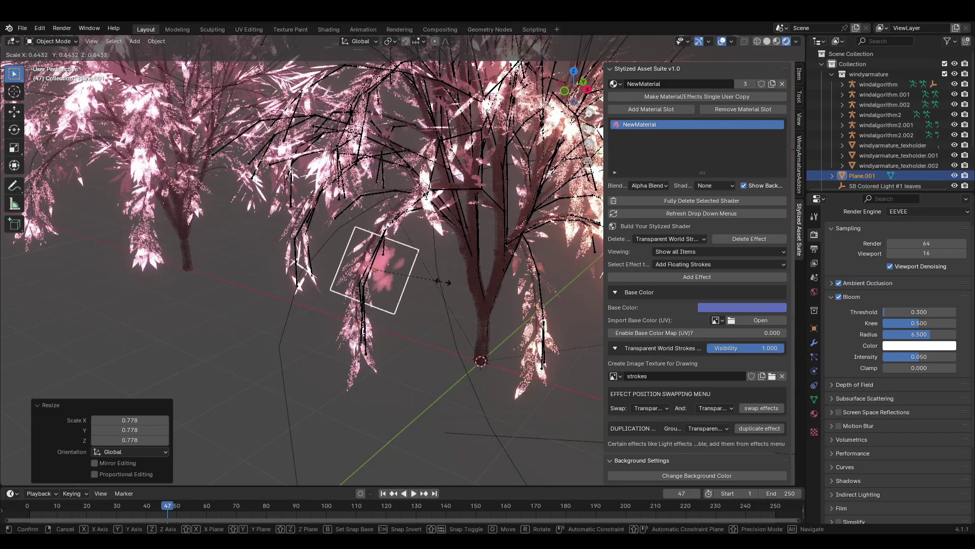
pyautogui.click(443, 282)
pyautogui.moveTo(443, 282); pyautogui.dragTo(458, 282, button='middle')
pyautogui.press('g')
pyautogui.click(500, 310)
# Add the tree's armature to the plane selection and select the adjacent drooping branch bone in Pose Mode.
pyautogui.keyDown('shift'); pyautogui.click(425, 272); pyautogui.keyUp('shift')
pyautogui.hotkey('ctrl', 'Tab')
pyautogui.click(425, 272)
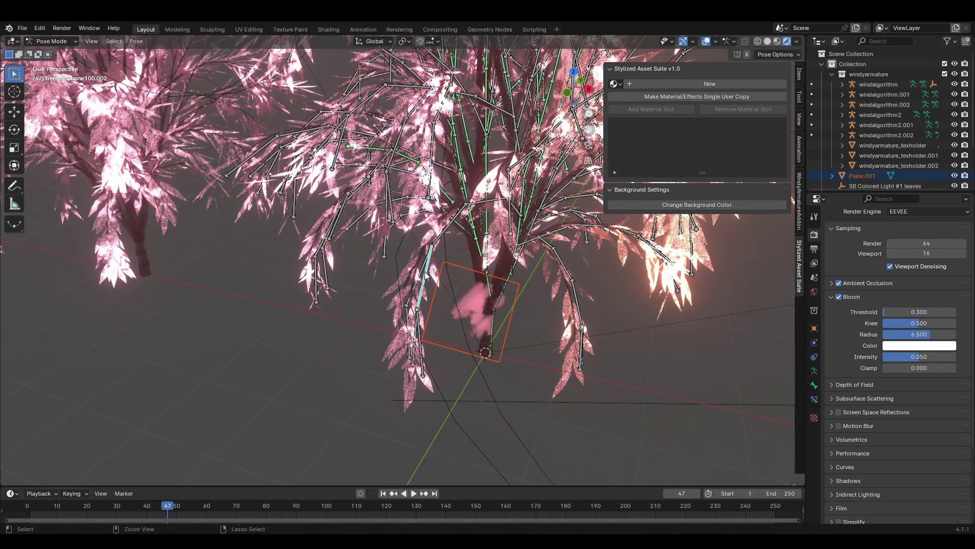
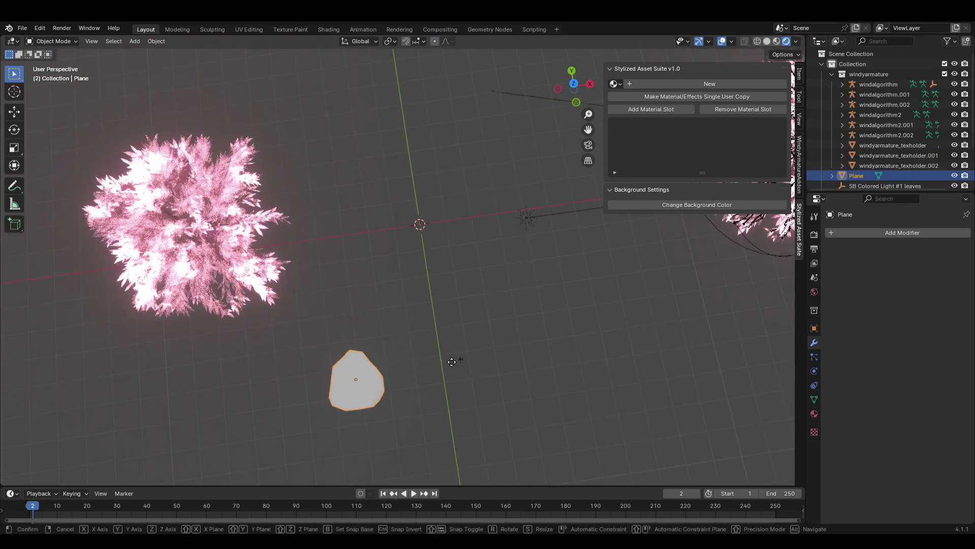
# Clear the leaf-shaped plane's location, rename it LEAFOBJECT and save the file.
pyautogui.click(499, 270)
pyautogui.scroll(3, 531, 284)
pyautogui.keyDown('shift'); pyautogui.moveTo(510, 289); pyautogui.dragTo(492, 334, button='middle'); pyautogui.keyUp('shift')
pyautogui.hotkey('alt', 'g')
pyautogui.moveTo(534, 282); pyautogui.dragTo(503, 270, button='middle')
pyautogui.press('F2')
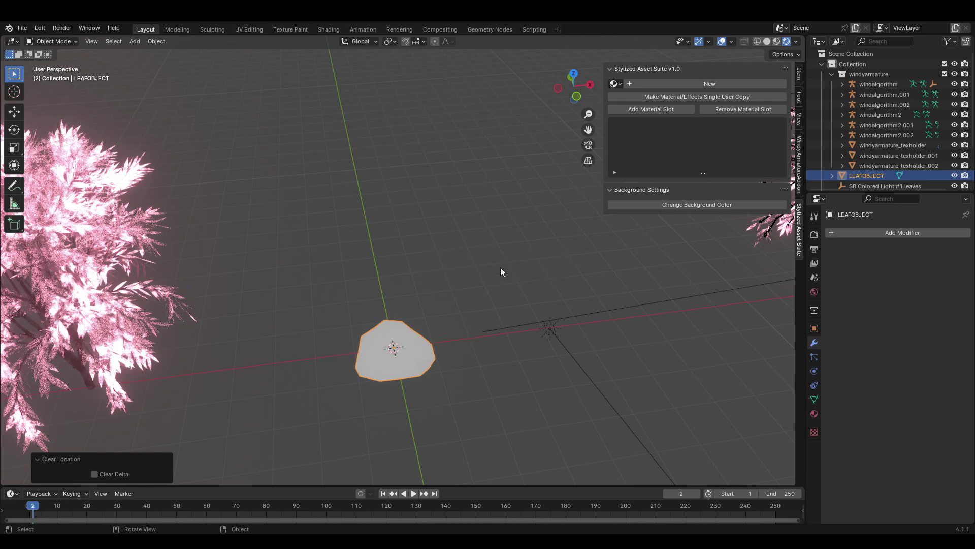
pyautogui.moveTo(500, 267); pyautogui.dragTo(498, 249, button='middle')
pyautogui.hotkey('ctrl', 's')
# Add a Sapling tree at the world origin and turn on its leaves.
pyautogui.hotkey('shift', 'a')
pyautogui.moveTo(492, 260)
pyautogui.click(530, 338)
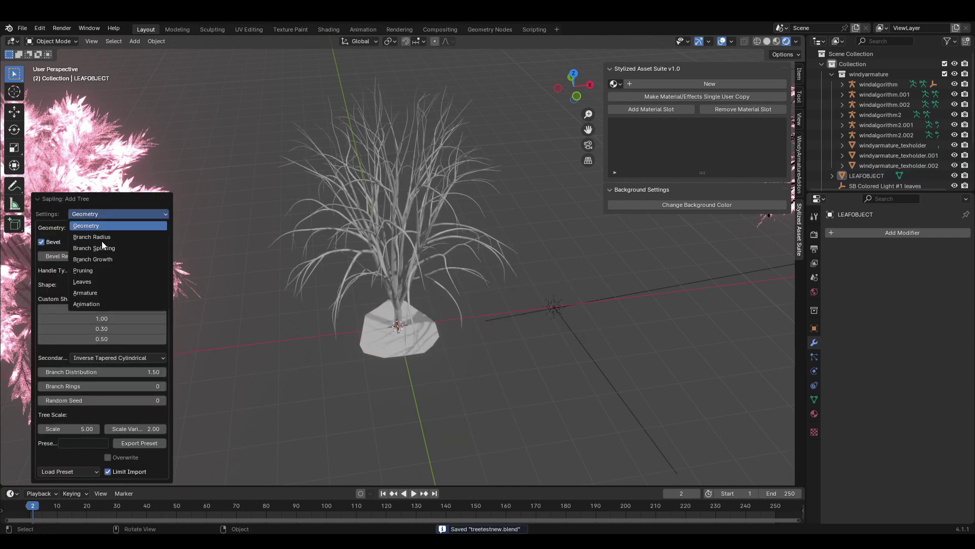
pyautogui.click(83, 281)
pyautogui.click(61, 302)
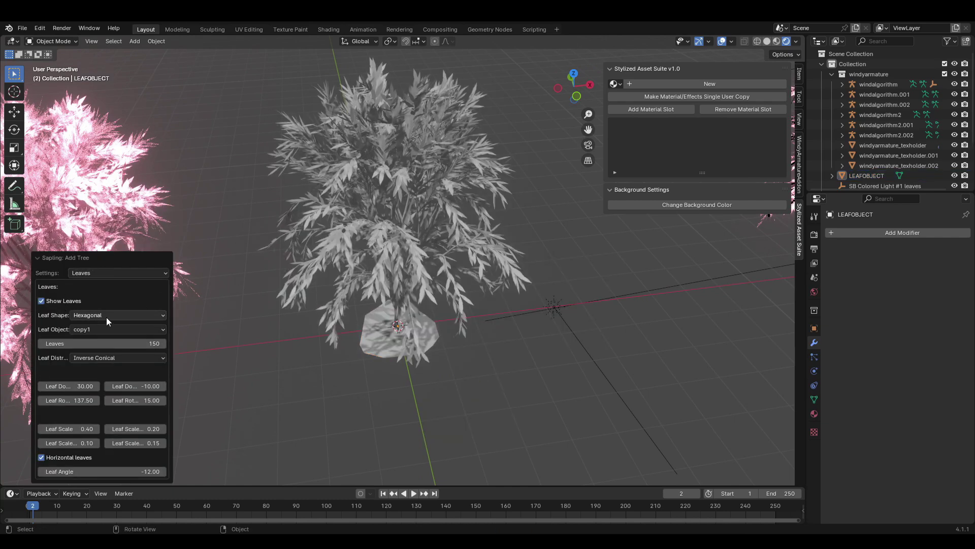
# Set the sapling's leaf shape to DupliFaces using LEAFOBJECT, with a leaf count of 179.
pyautogui.click(99, 348)
pyautogui.click(105, 327)
pyautogui.click(102, 327)
pyautogui.click(102, 328)
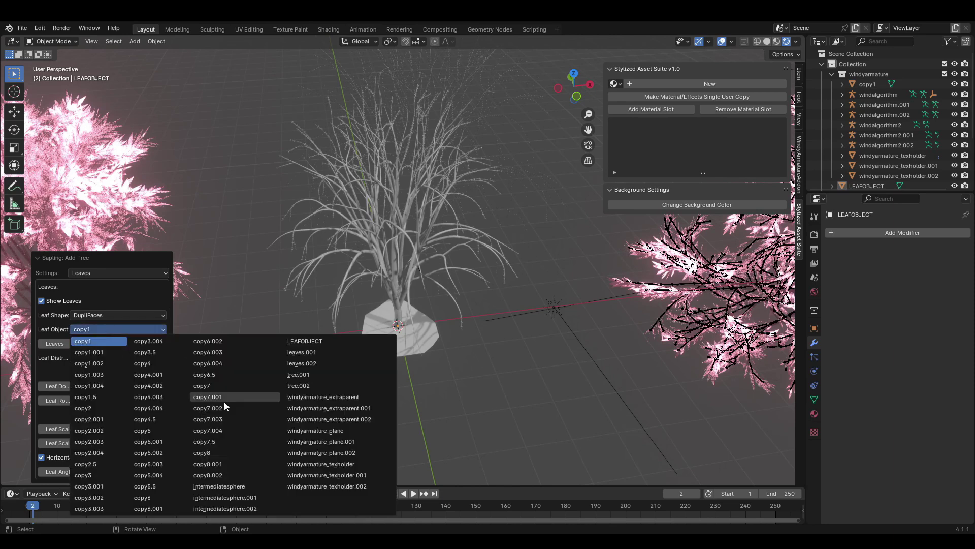
pyautogui.click(313, 342)
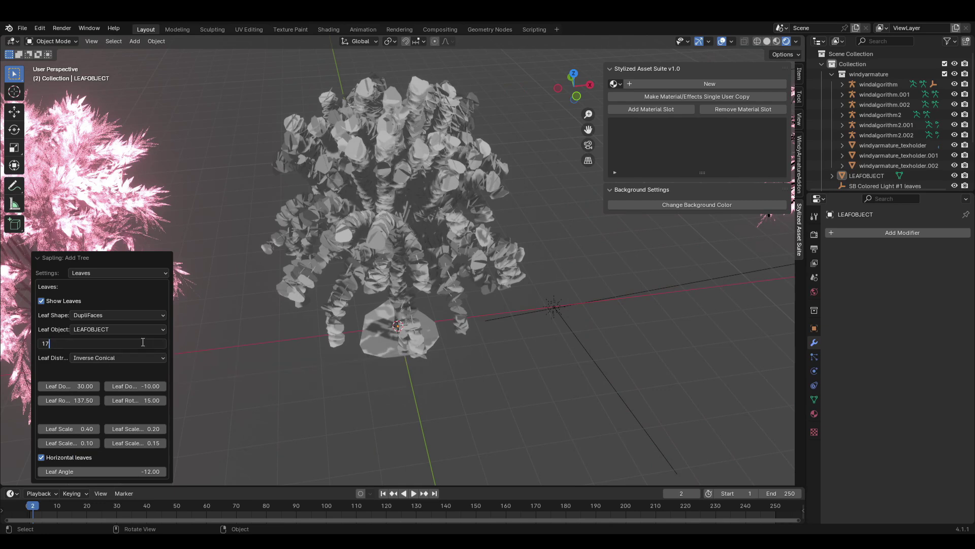
pyautogui.press('Return')
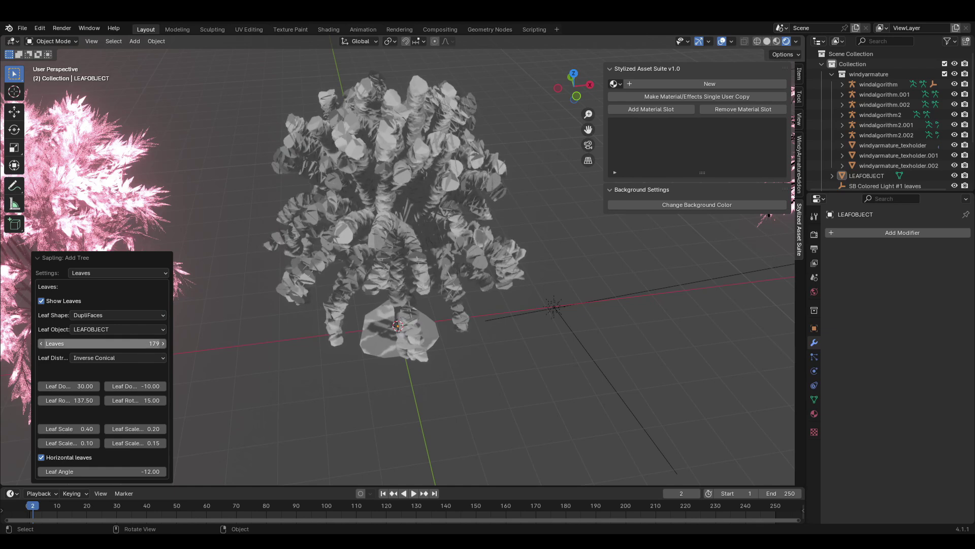
# Enable Use Armature in the sapling tree's armature settings.
pyautogui.click(117, 273)
pyautogui.click(81, 351)
pyautogui.click(116, 347)
pyautogui.click(97, 434)
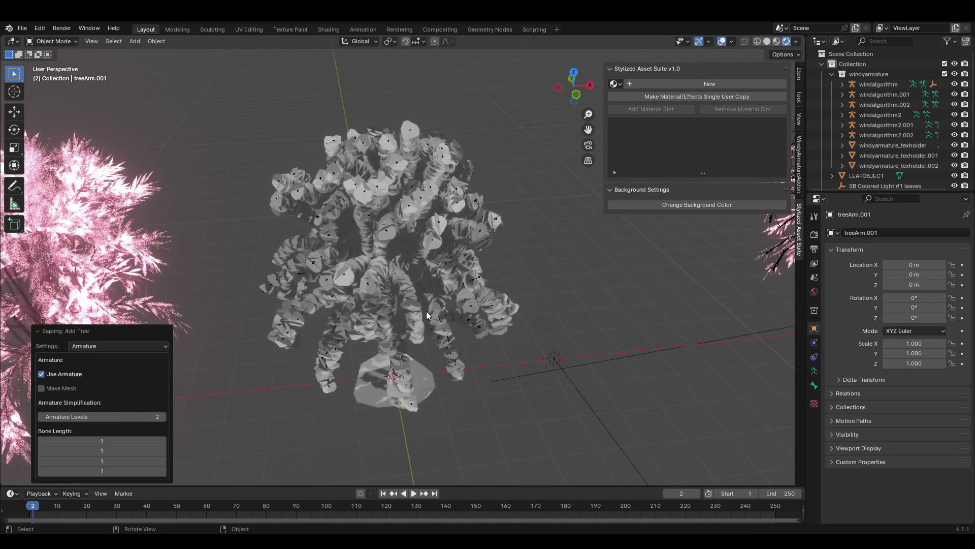
# Save the file, assign the existing leaves.001 material to LEAFOBJECT and preview the new tree without overlays.
pyautogui.click(375, 291)
pyautogui.click(425, 378)
pyautogui.hotkey('ctrl', 's')
pyautogui.moveTo(493, 353); pyautogui.dragTo(429, 305, button='middle')
pyautogui.click(615, 84)
pyautogui.click(640, 122)
pyautogui.click(721, 41)
pyautogui.scroll(-3, 727, 351)
pyautogui.scroll(3, 711, 330)
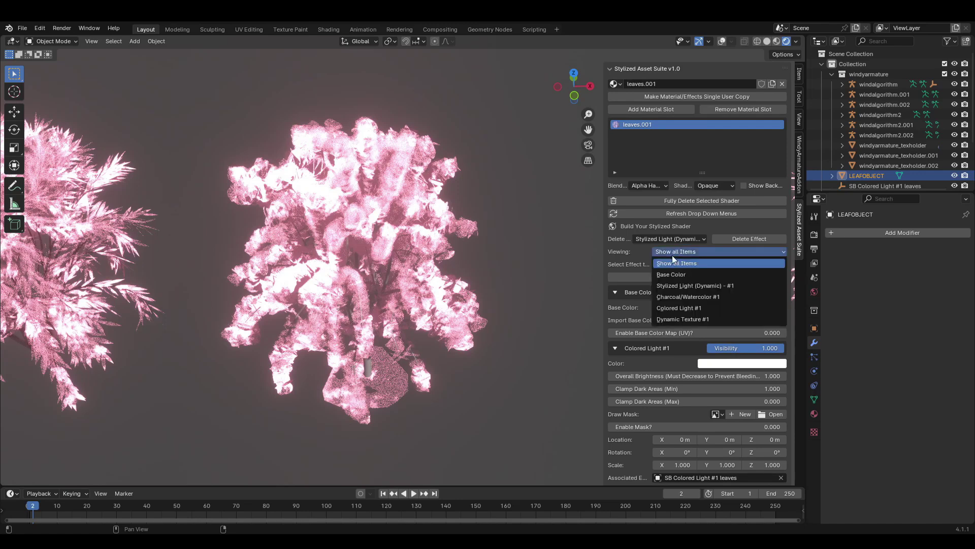
# Set the leaf material's Charcoal/Watercolor Window/UV Coordinate Switch to 1.000 and raise its Overall Blend (Edges).
pyautogui.click(695, 296)
pyautogui.scroll(-6, 718, 332)
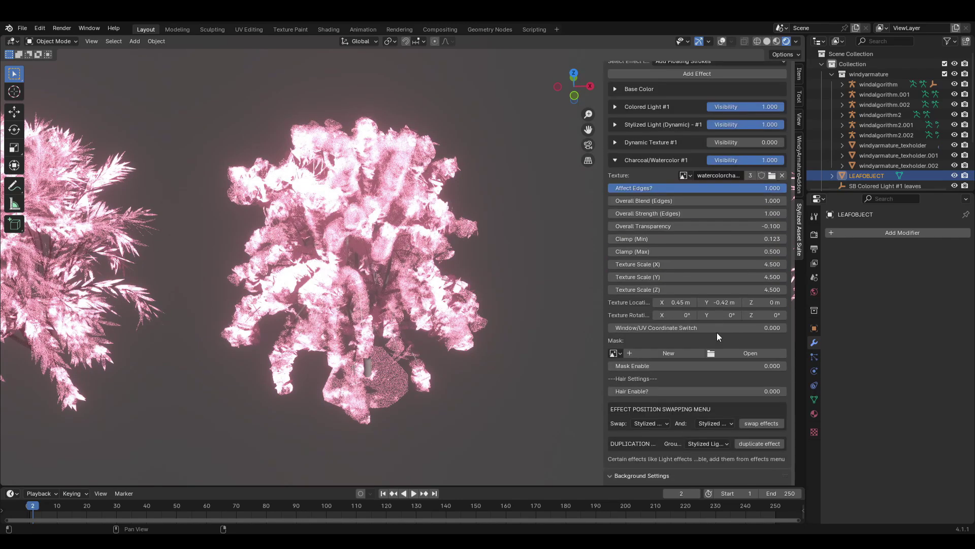
pyautogui.scroll(3, 717, 331)
pyautogui.hotkey('ctrl', 's')
pyautogui.moveTo(504, 394); pyautogui.dragTo(709, 441, button='middle')
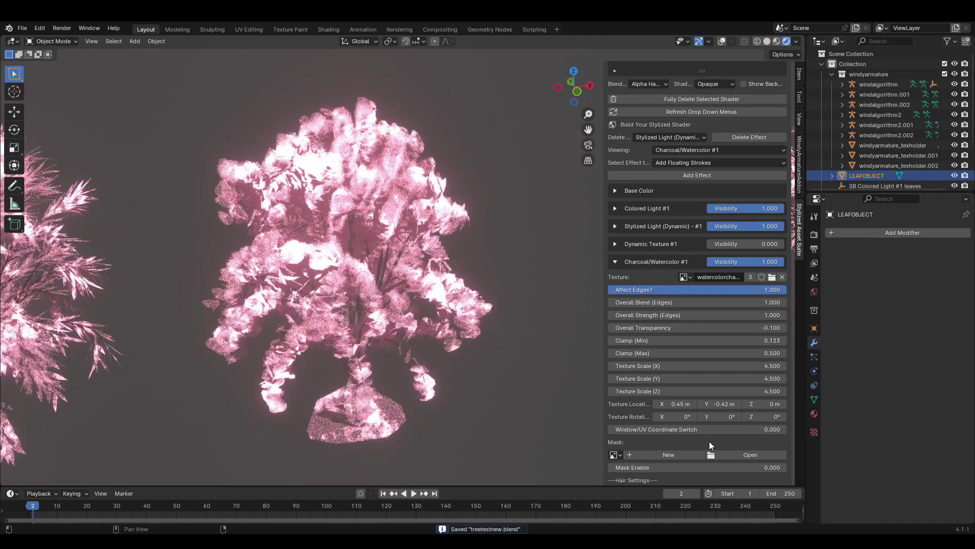
pyautogui.moveTo(612, 429); pyautogui.dragTo(786, 429)
pyautogui.moveTo(382, 327); pyautogui.dragTo(440, 338, button='middle')
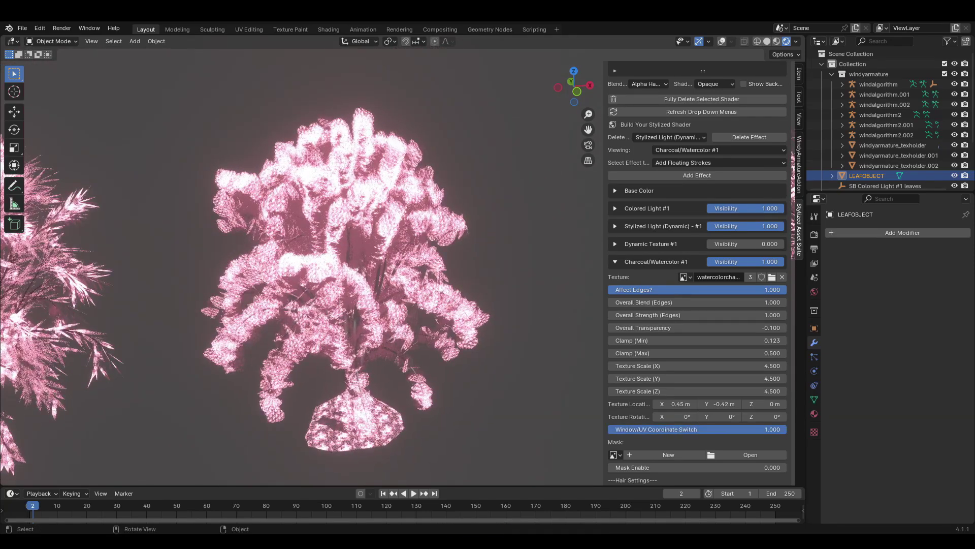
pyautogui.moveTo(695, 302); pyautogui.dragTo(738, 301)
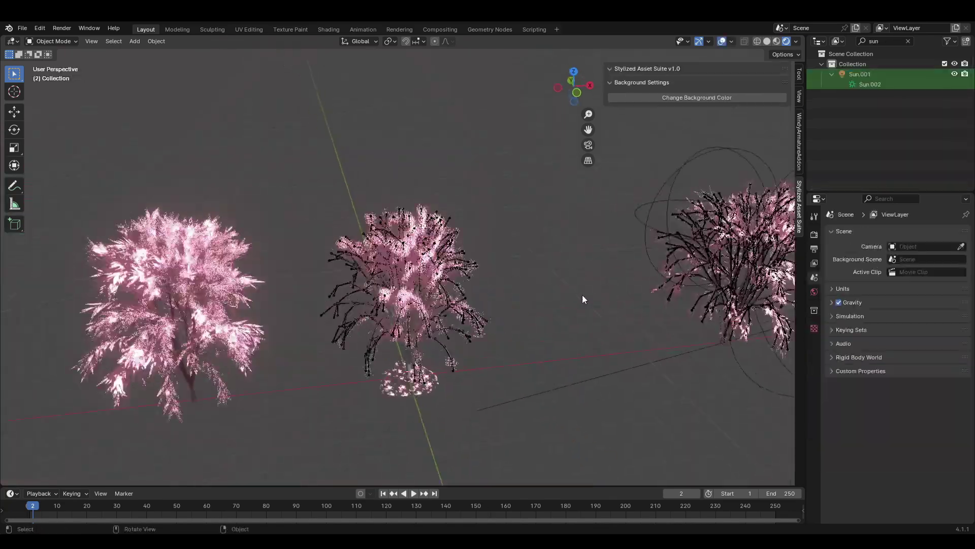
# Trackball-rotate the Sun.001 light twice to change the lighting on the new tree's leaves.
pyautogui.scroll(5, 584, 277)
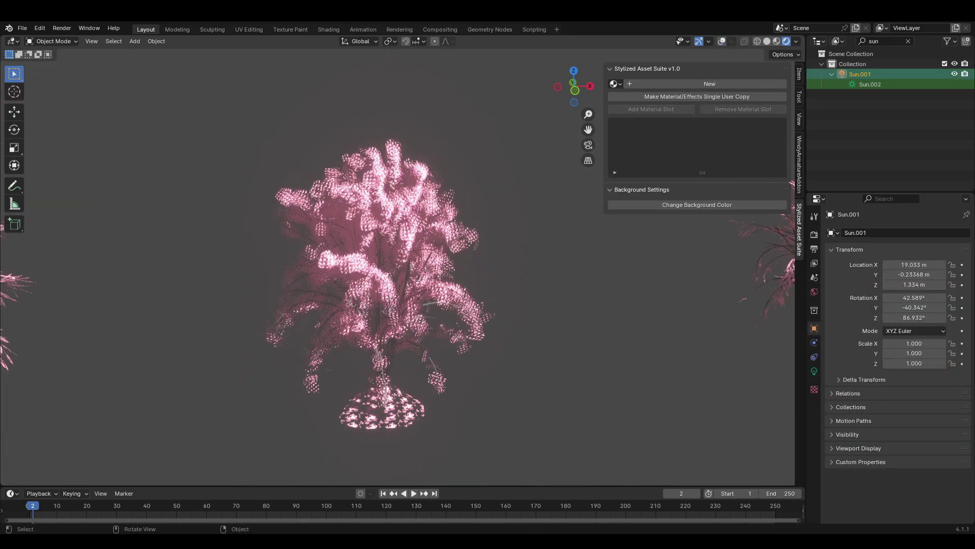
pyautogui.press('r')
pyautogui.press('r')
pyautogui.click(451, 326)
pyautogui.moveTo(451, 326); pyautogui.dragTo(519, 329, button='middle')
pyautogui.press('r')
pyautogui.press('r')
pyautogui.click(520, 330)
pyautogui.click(520, 333)
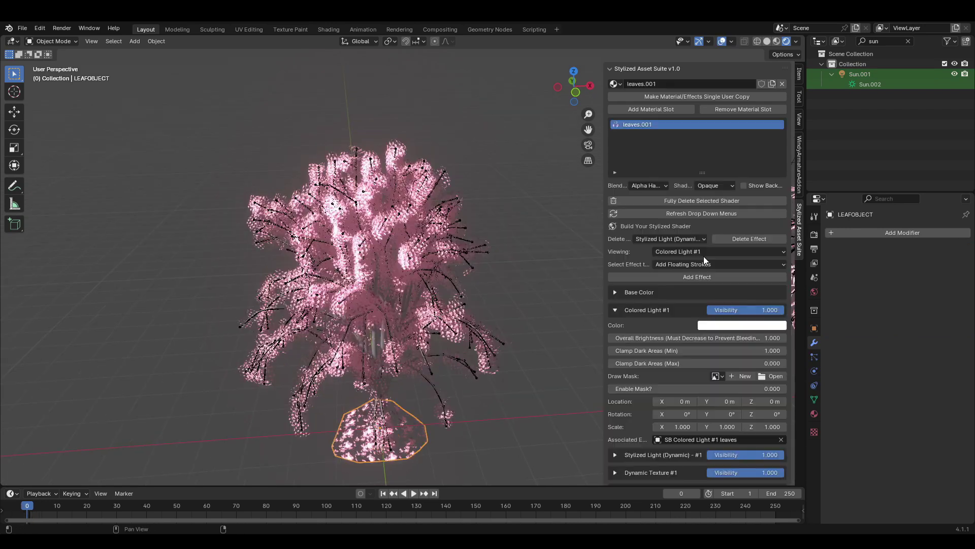
# Change the Dynamic Texture #1 noise color of the leaf material to a brighter red.
pyautogui.click(694, 252)
pyautogui.click(694, 286)
pyautogui.scroll(-5, 696, 304)
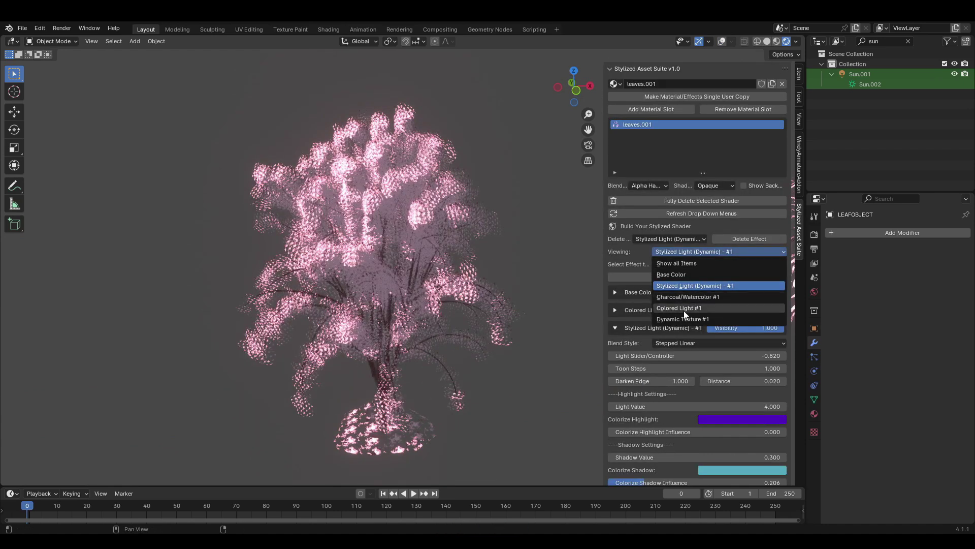
pyautogui.click(683, 319)
pyautogui.scroll(-4, 711, 305)
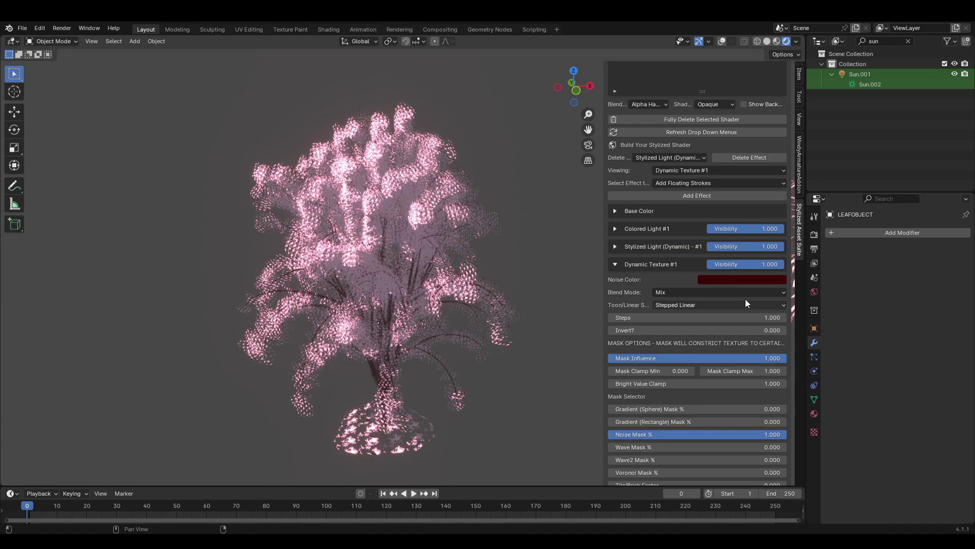
pyautogui.click(742, 279)
pyautogui.moveTo(798, 153); pyautogui.dragTo(800, 121)
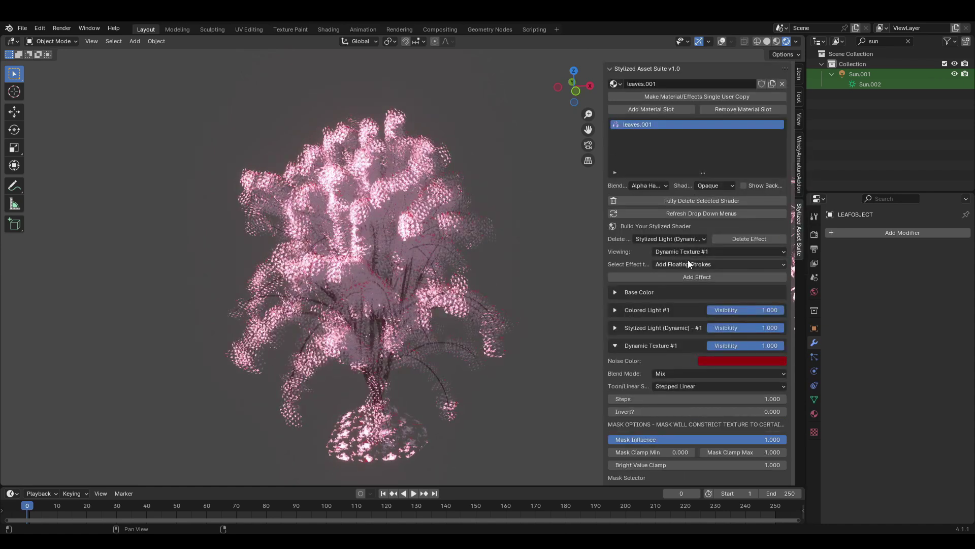
# Adjust the leaf Base Color to a pink around Saturation 0.582 and Value 0.739, and show the Charcoal/Watercolor #1 settings.
pyautogui.click(688, 252)
pyautogui.click(686, 278)
pyautogui.click(742, 307)
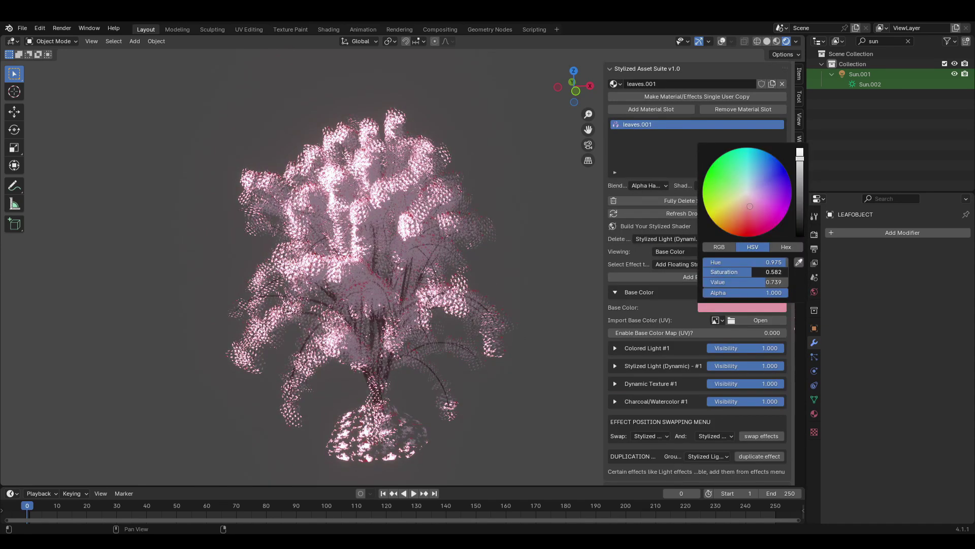
pyautogui.click(719, 251)
pyautogui.click(681, 304)
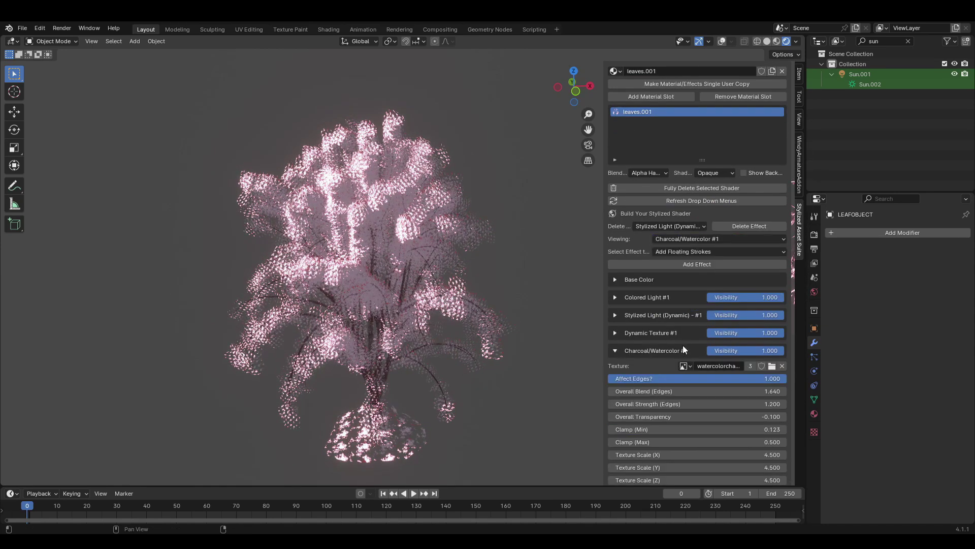
pyautogui.scroll(-7, 696, 351)
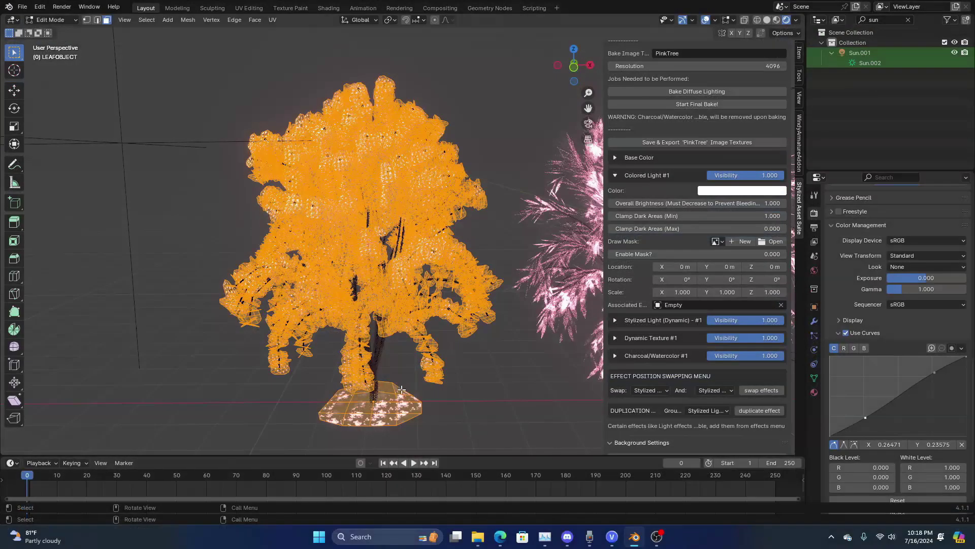
# Hide the overlays and make two copies of LEAFOBJECT's leaf faces within the XY plane, rescaling each copy.
pyautogui.hotkey('alt', 'shift', 'z')
pyautogui.hotkey('shift', 'd')
pyautogui.hotkey('shift', 'z')
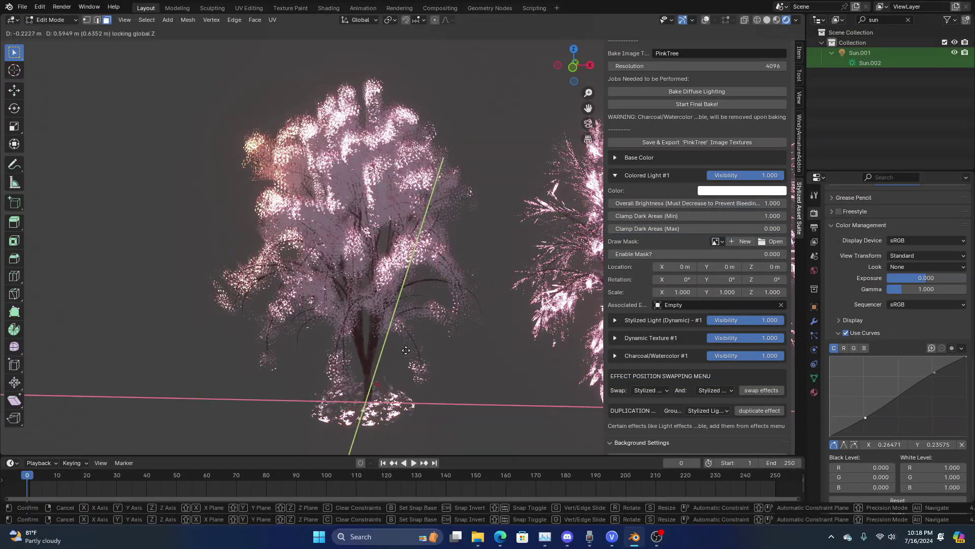
pyautogui.click(442, 354)
pyautogui.press('s')
pyautogui.click(454, 346)
pyautogui.hotkey('shift', 'd')
pyautogui.hotkey('shift', 'z')
pyautogui.click(375, 363)
pyautogui.press('s')
pyautogui.click(357, 390)
# Add two more leaf-face copies in the XY plane, the first offset about 2.64 m in X, and reposition the last copy.
pyautogui.hotkey('shift', 'd')
pyautogui.hotkey('shift', 'z')
pyautogui.click(502, 410)
pyautogui.hotkey('shift', 'd')
pyautogui.hotkey('shift', 'z')
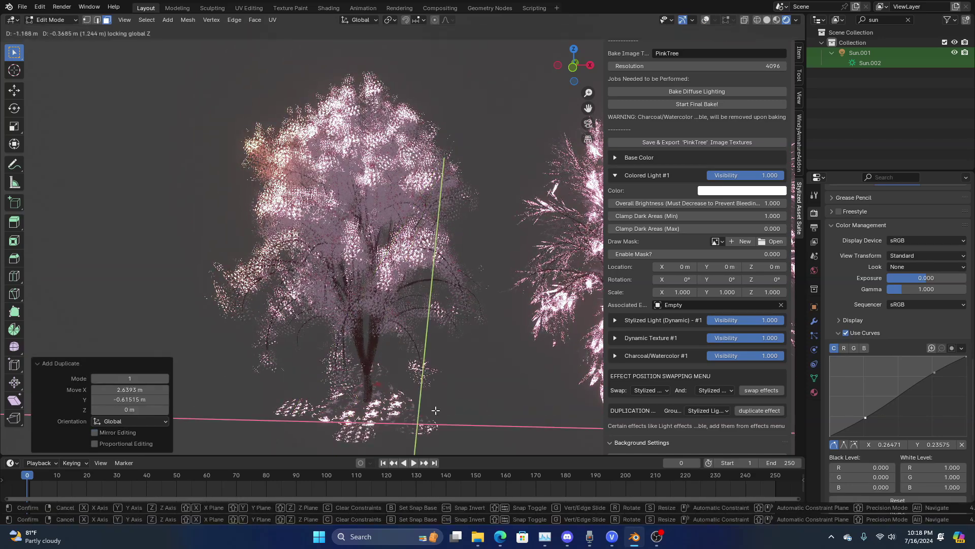
pyautogui.click(405, 417)
pyautogui.press('g')
pyautogui.hotkey('shift', 'z')
pyautogui.click(404, 415)
# Duplicate the leaf faces twice more in the XY plane, rescale the first of these copies and leave Edit Mode.
pyautogui.hotkey('shift', 'd')
pyautogui.hotkey('shift', 'z')
pyautogui.click(483, 365)
pyautogui.press('s')
pyautogui.click(483, 364)
pyautogui.hotkey('shift', 'd')
pyautogui.hotkey('shift', 'z')
pyautogui.click(402, 375)
pyautogui.press('Tab')
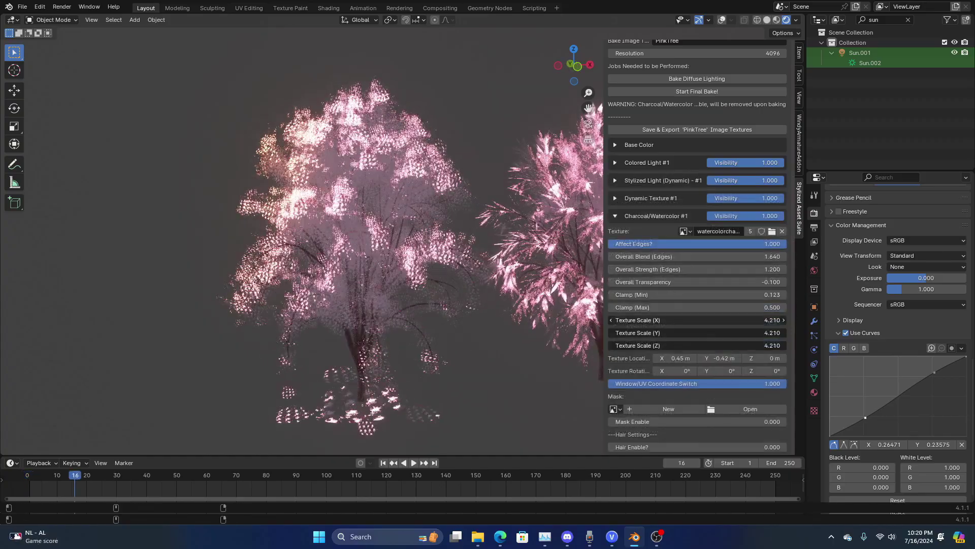
# Set the Charcoal/Watercolor Texture Scale to 0.410 on all axes, then fine-tune Overall Strength (Edges) to about 1.180 and raise Clamp (Min).
pyautogui.moveTo(697, 320); pyautogui.dragTo(679, 320)
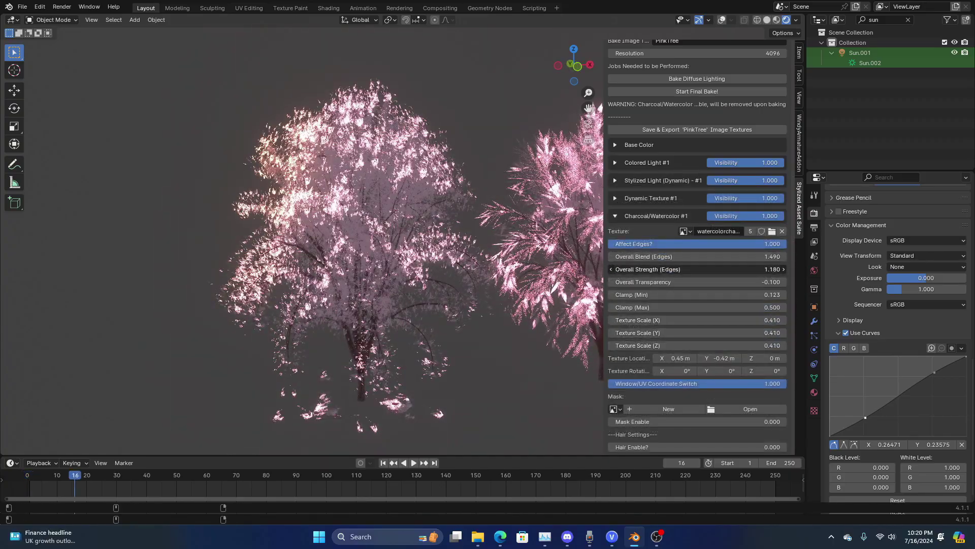
pyautogui.scroll(-5, 458, 334)
pyautogui.scroll(5, 458, 331)
pyautogui.moveTo(468, 314); pyautogui.dragTo(549, 353, button='middle')
pyautogui.moveTo(697, 269)
pyautogui.mouseDown()
pyautogui.moveTo(685, 269)
pyautogui.moveTo(698, 269)
pyautogui.mouseUp()
pyautogui.moveTo(697, 295)
pyautogui.mouseDown()
pyautogui.moveTo(721, 295)
pyautogui.moveTo(698, 295)
pyautogui.mouseUp()
pyautogui.moveTo(697, 294); pyautogui.dragTo(711, 294)
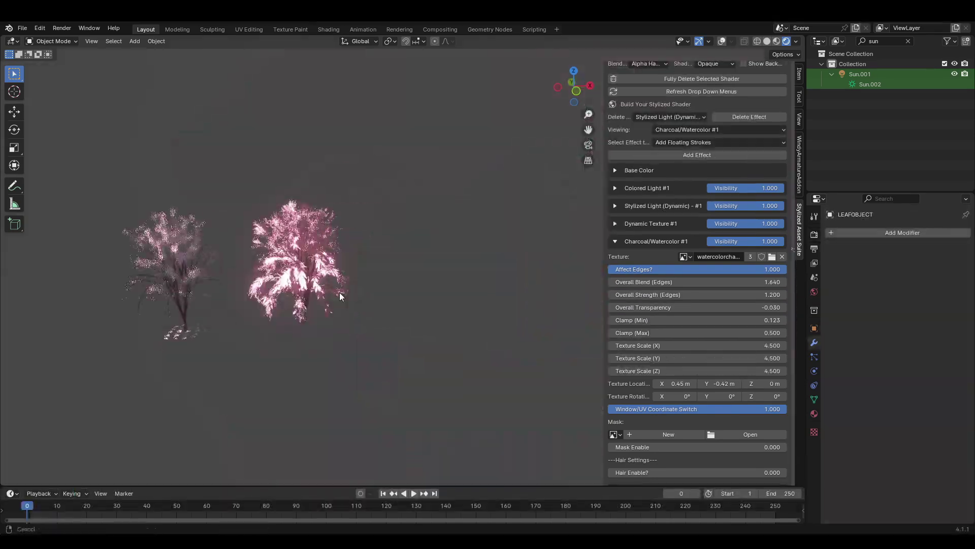
# Fine-tune the Colorize Shadow Influence in Stylized Light (Dynamic) - #1 for the neighbouring tree's leaves.
pyautogui.moveTo(339, 291); pyautogui.dragTo(395, 288, button='middle')
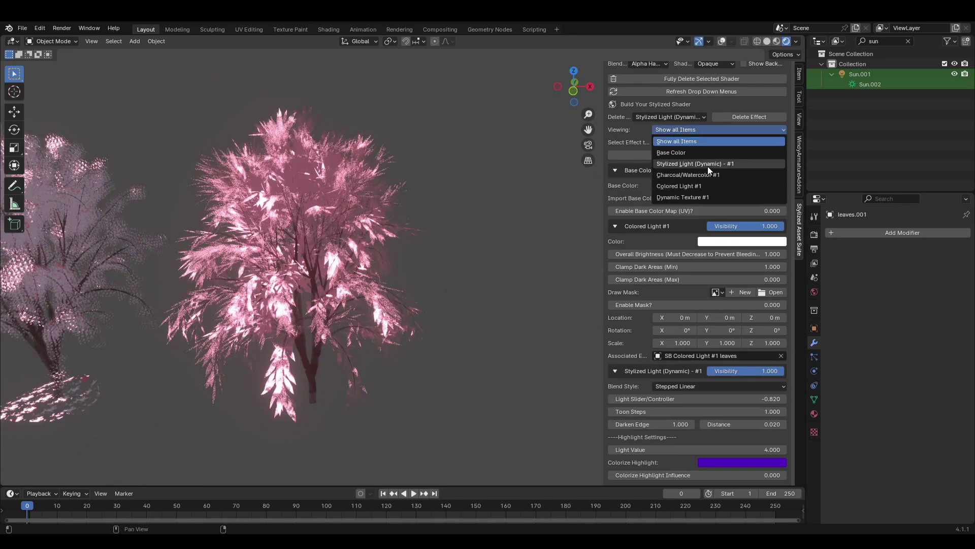
pyautogui.click(709, 163)
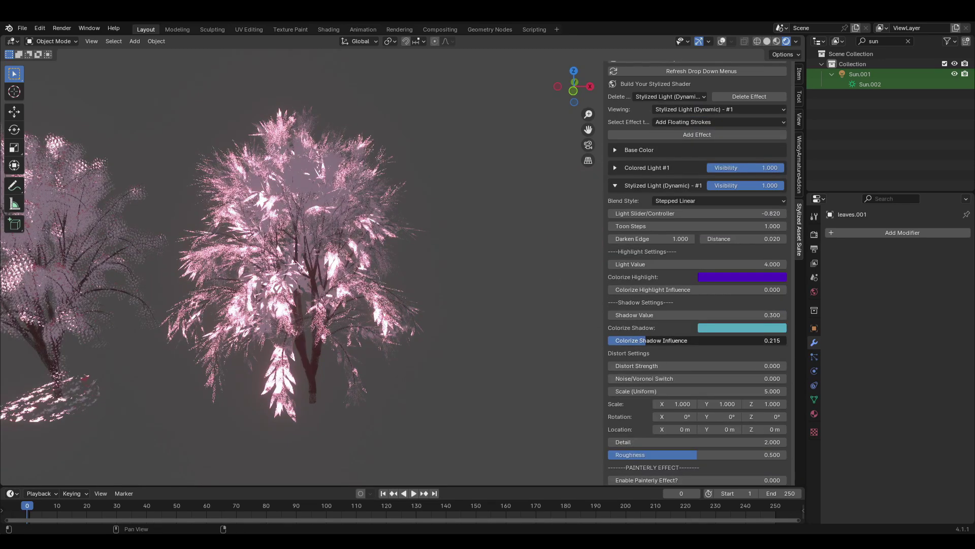
pyautogui.moveTo(652, 340); pyautogui.dragTo(648, 341)
pyautogui.scroll(-4, 518, 274)
pyautogui.keyDown('shift'); pyautogui.moveTo(518, 272); pyautogui.dragTo(403, 275, button='middle'); pyautogui.keyUp('shift')
pyautogui.scroll(2, 402, 276)
pyautogui.moveTo(402, 277); pyautogui.dragTo(397, 273, button='middle')
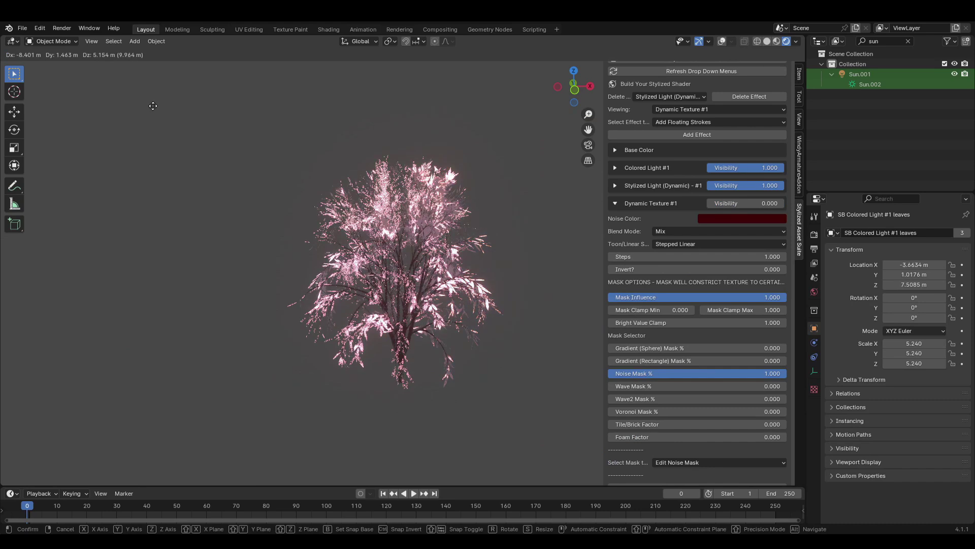
# Show the overlays and move the SB Colored Light #1 leaves empty about -41.27 m along X, beside the other trees.
pyautogui.rightClick(265, 332)
pyautogui.hotkey('shift', 'alt', 'z')
pyautogui.scroll(-6, 265, 332)
pyautogui.keyDown('shift'); pyautogui.moveTo(265, 333); pyautogui.dragTo(476, 295, button='middle'); pyautogui.keyUp('shift')
pyautogui.press('g')
pyautogui.press('x')
pyautogui.click(677, 310)
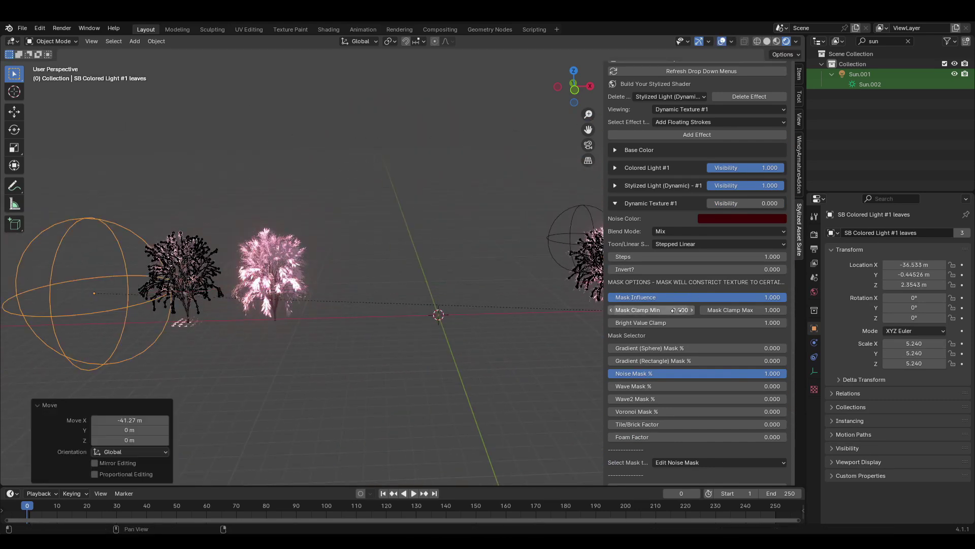
# Reposition the SB Colored Light #1 leaves empty around the trees with two free moves, checking the lighting without overlays.
pyautogui.hotkey('shift', 'alt', 'z')
pyautogui.keyDown('shift'); pyautogui.moveTo(257, 311); pyautogui.dragTo(382, 316, button='middle'); pyautogui.keyUp('shift')
pyautogui.scroll(5, 382, 316)
pyautogui.keyDown('shift'); pyautogui.moveTo(285, 406); pyautogui.dragTo(399, 313, button='middle'); pyautogui.keyUp('shift')
pyautogui.press('g')
pyautogui.click(457, 280)
pyautogui.keyDown('shift'); pyautogui.moveTo(405, 236); pyautogui.dragTo(344, 307, button='middle'); pyautogui.keyUp('shift')
pyautogui.hotkey('shift', 'alt', 'z')
pyautogui.press('g')
pyautogui.click(312, 282)
# Move the SB Colored Light #1 leaves empty back along X in the positive direction.
pyautogui.scroll(-4, 312, 282)
pyautogui.scroll(-4, 343, 307)
pyautogui.press('g')
pyautogui.press('x')
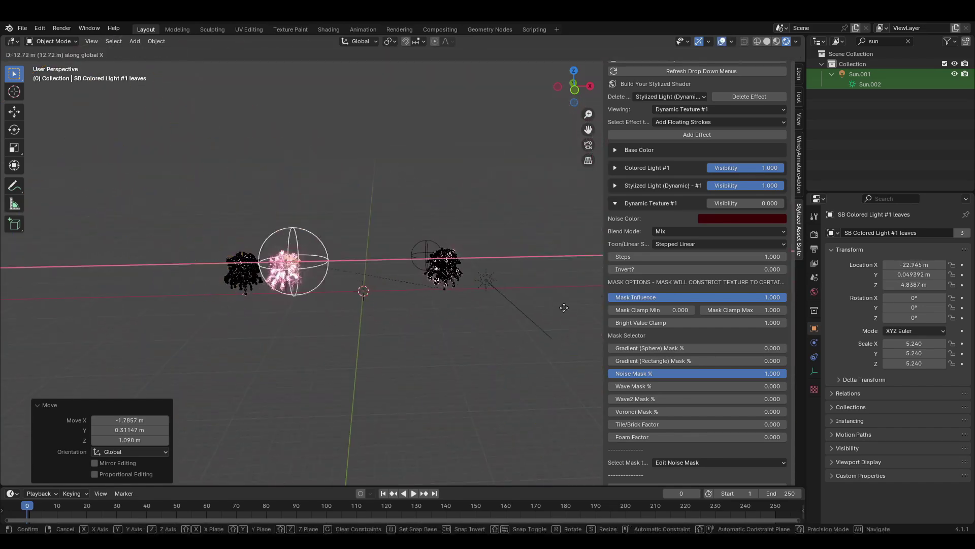
pyautogui.click(528, 301)
pyautogui.scroll(8, 380, 312)
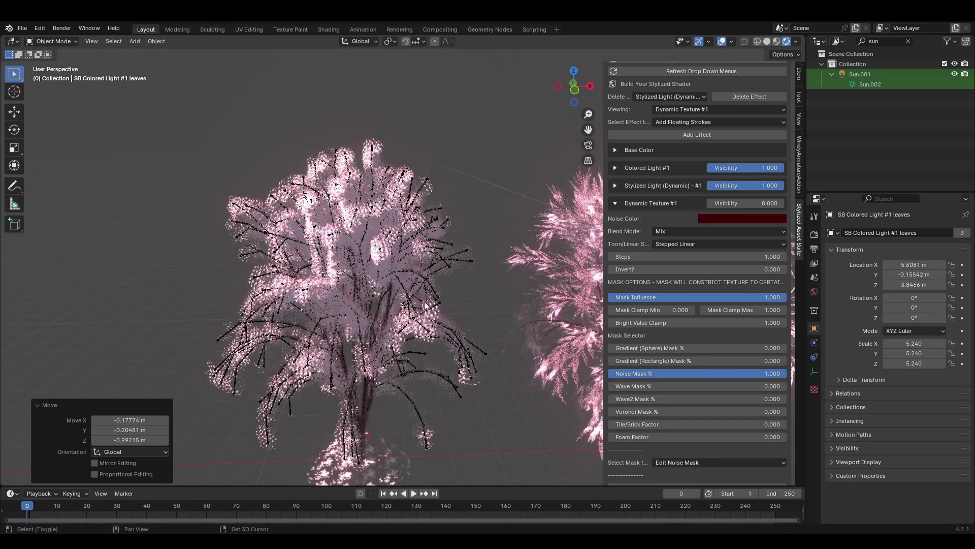
# Show LEAFOBJECT's Colored Light #1 settings and clear the associated empty.
pyautogui.click(321, 254)
pyautogui.click(389, 434)
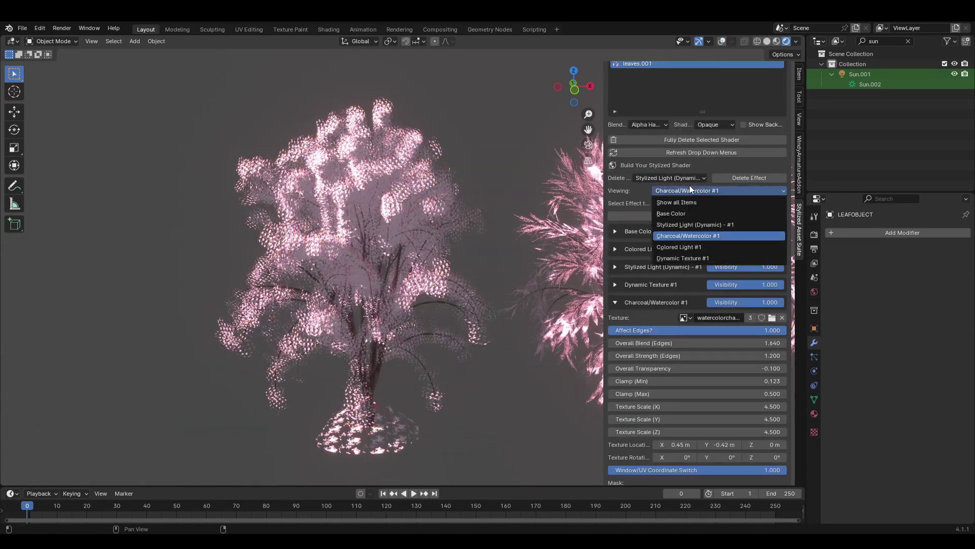
pyautogui.click(690, 247)
pyautogui.scroll(-2, 690, 247)
pyautogui.scroll(1, 781, 358)
# Add a plain axes empty and move it about -18.13 m along X.
pyautogui.hotkey('shift', 'a')
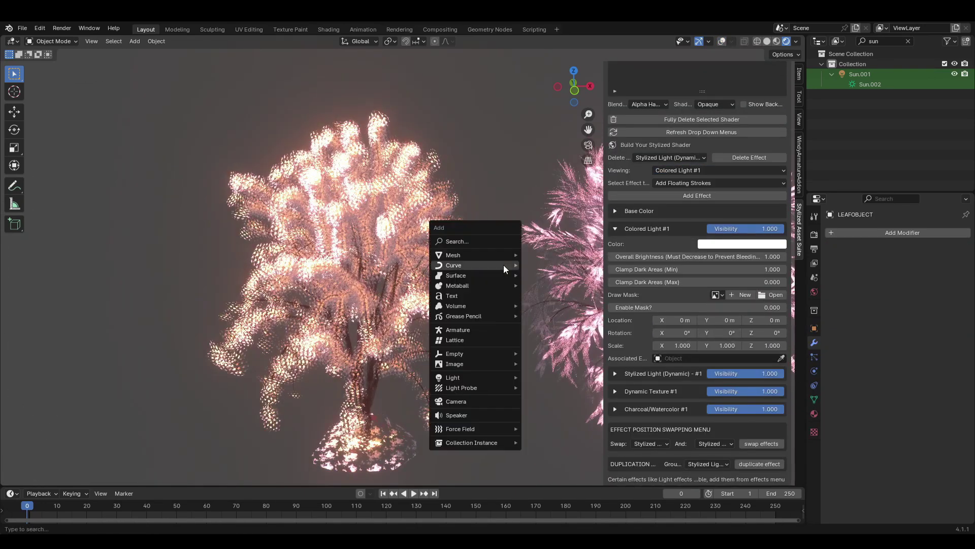
pyautogui.click(551, 353)
pyautogui.scroll(-4, 538, 312)
pyautogui.press('g')
pyautogui.press('x')
pyautogui.click(303, 300)
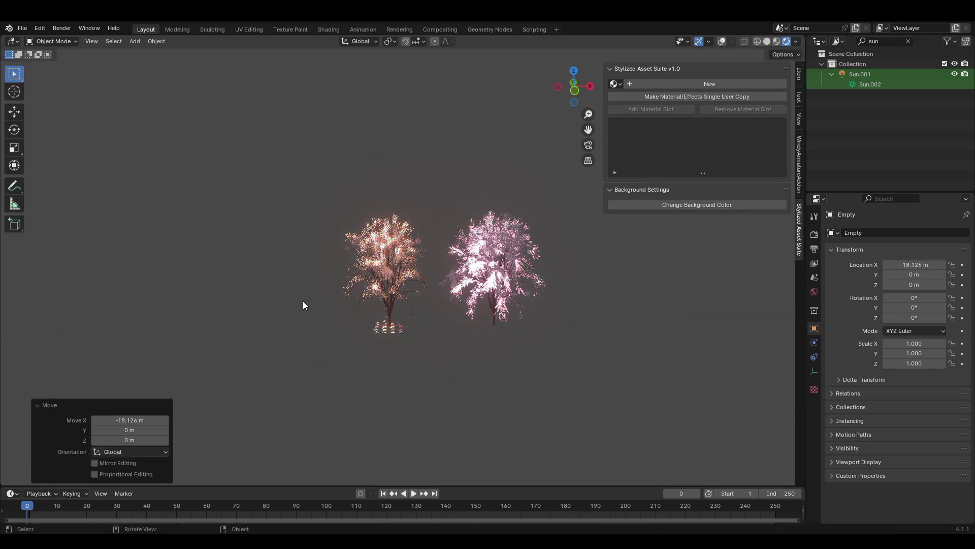
# Show the overlays, move the new empty beside the dotted-leaf tree and scale it up.
pyautogui.click(722, 41)
pyautogui.press('g')
pyautogui.click(436, 270)
pyautogui.scroll(5, 436, 270)
pyautogui.press('s')
pyautogui.click(508, 259)
# Assign the new Empty as the associated object of LEAFOBJECT's Colored Light #1.
pyautogui.click(333, 346)
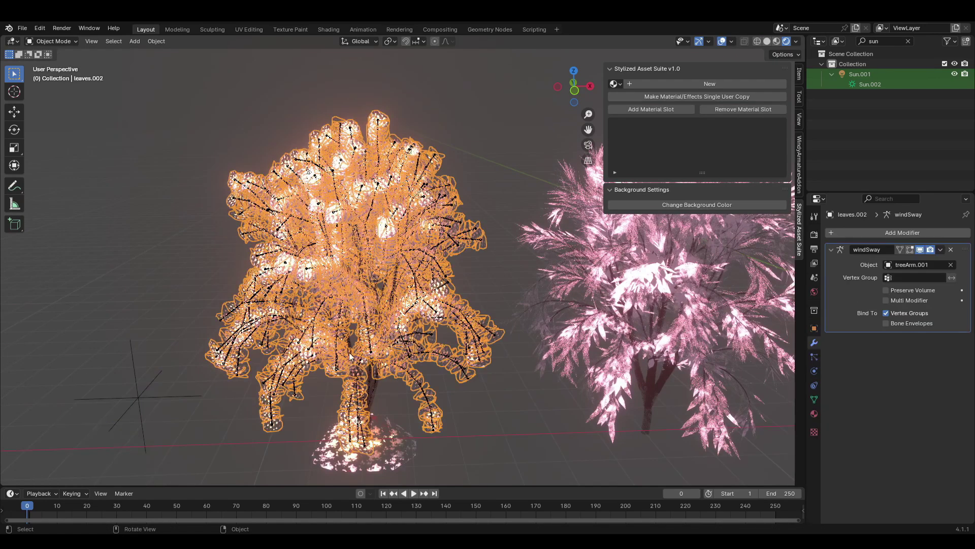
pyautogui.click(339, 450)
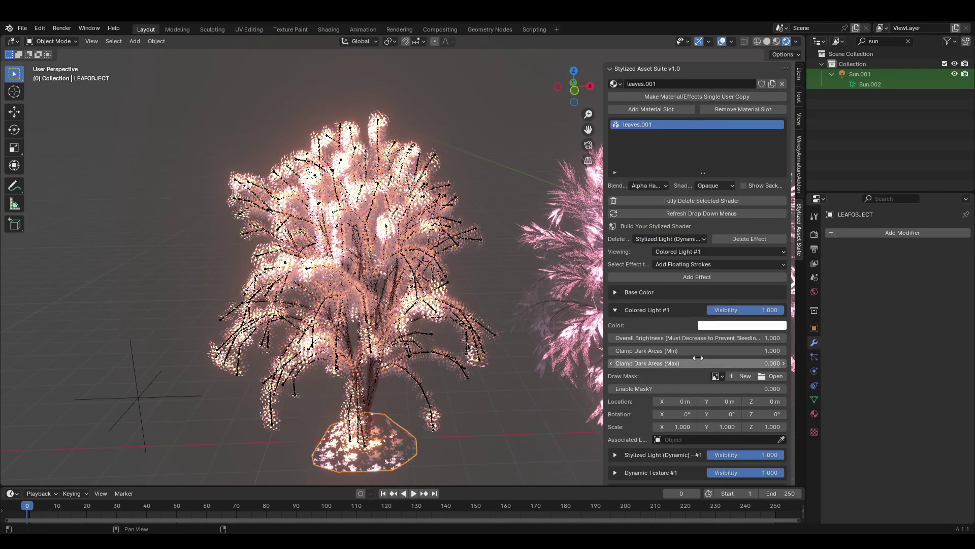
pyautogui.click(142, 398)
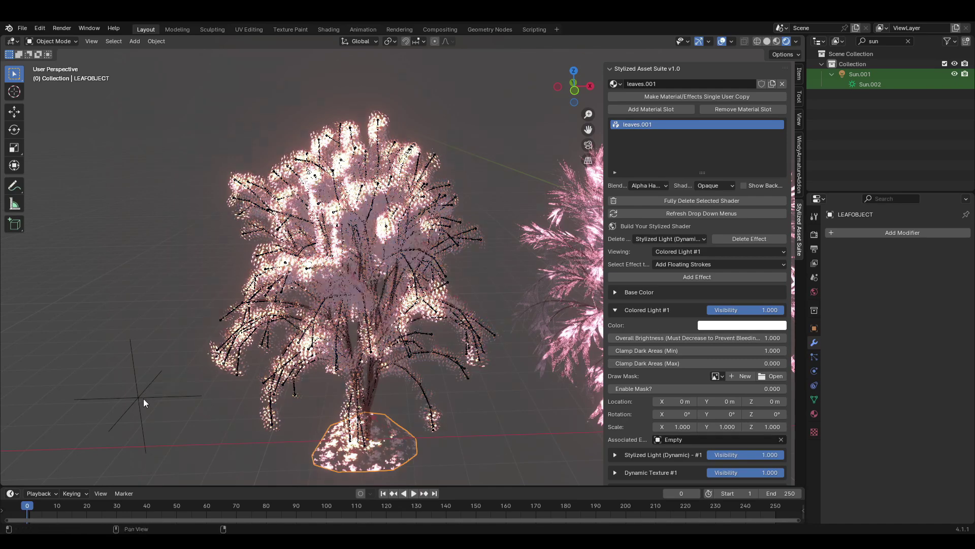
# Scale the Empty to about 4.389 and reposition it near X -21.55 m, Y -1.40 m, Z 3.38 m.
pyautogui.click(143, 399)
pyautogui.press('g')
pyautogui.click(160, 296)
pyautogui.press('s')
pyautogui.click(399, 335)
pyautogui.press('g')
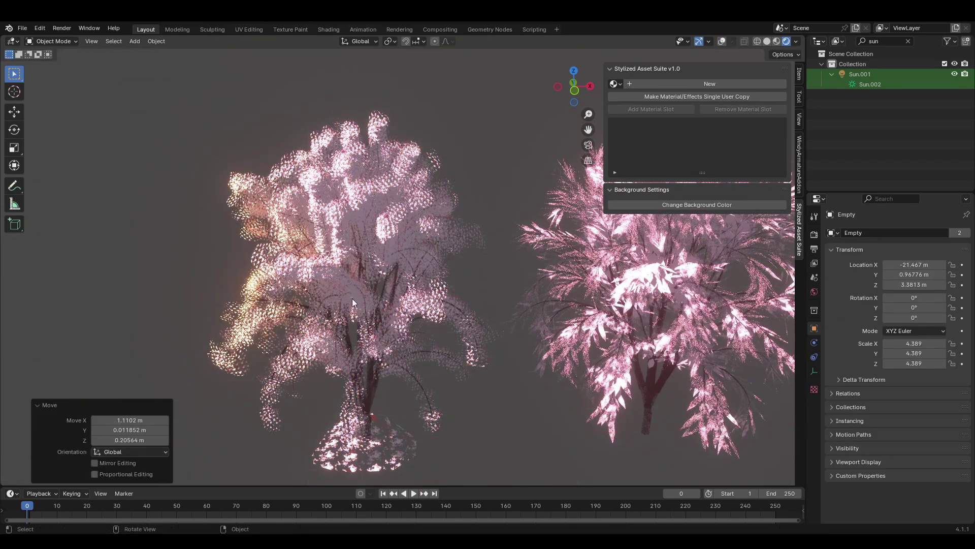
pyautogui.click(368, 370)
pyautogui.scroll(-5, 369, 371)
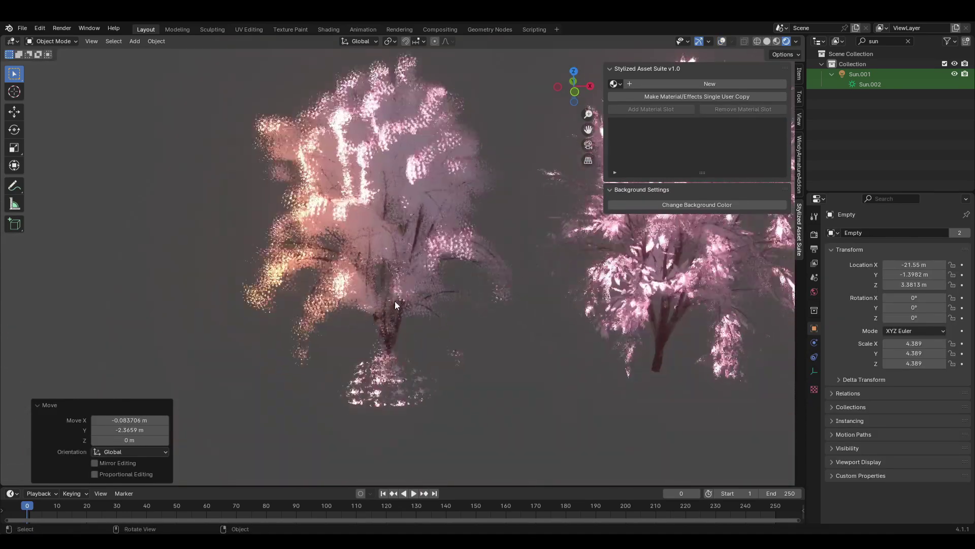
pyautogui.press('g')
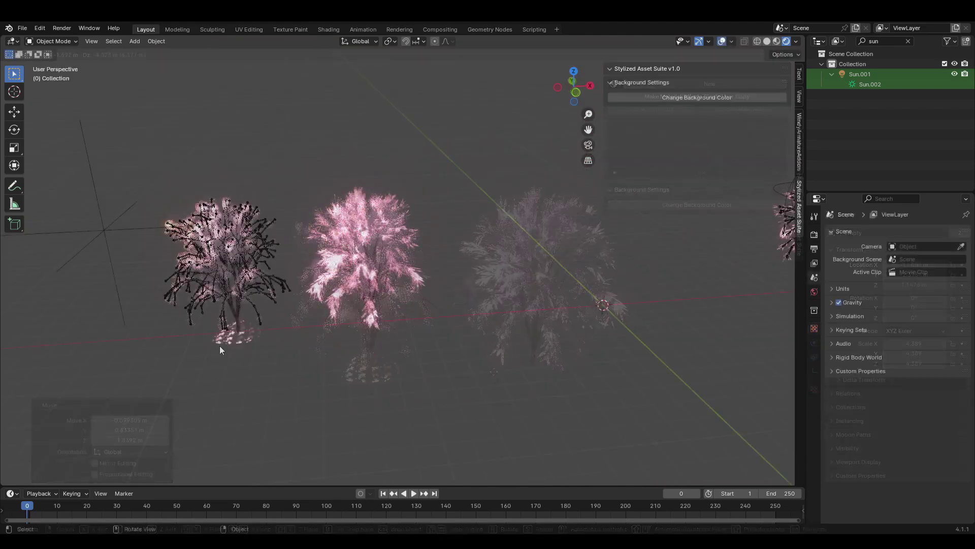
# Duplicate LEAFOBJECT and move the copy about 15.85 m along X.
pyautogui.click(220, 345)
pyautogui.moveTo(241, 364); pyautogui.dragTo(196, 374, button='middle')
pyautogui.hotkey('shift', 'd')
pyautogui.press('x')
pyautogui.click(524, 351)
pyautogui.keyDown('shift'); pyautogui.moveTo(523, 349); pyautogui.dragTo(381, 356, button='middle'); pyautogui.keyUp('shift')
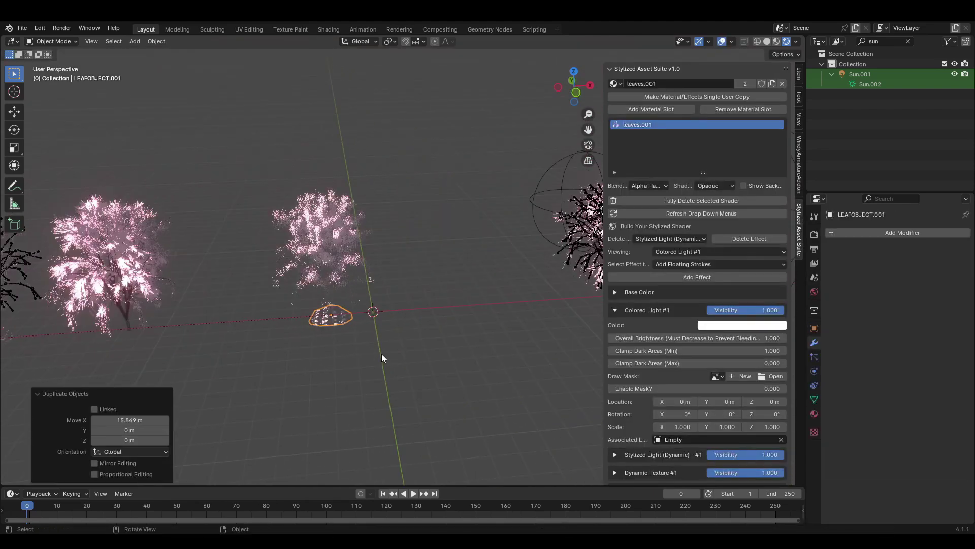
# Shift LEAFOBJECT.001 about 2.17 m further along X and clear its parent.
pyautogui.scroll(3, 381, 357)
pyautogui.press('g')
pyautogui.press('x')
pyautogui.click(399, 375)
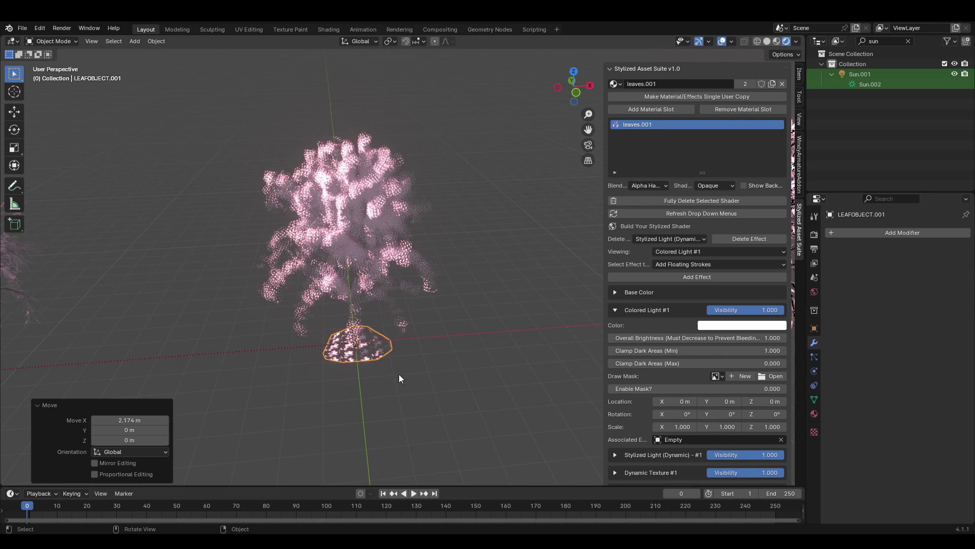
pyautogui.hotkey('alt', 'p')
pyautogui.click(399, 373)
# Add a new Sapling tree beside the duplicated leaf object.
pyautogui.moveTo(353, 362); pyautogui.dragTo(360, 372, button='middle')
pyautogui.scroll(-6, 360, 372)
pyautogui.scroll(8, 386, 305)
pyautogui.keyDown('shift'); pyautogui.moveTo(402, 259); pyautogui.dragTo(428, 273, button='middle'); pyautogui.keyUp('shift')
pyautogui.hotkey('shift', 'a')
pyautogui.click(477, 337)
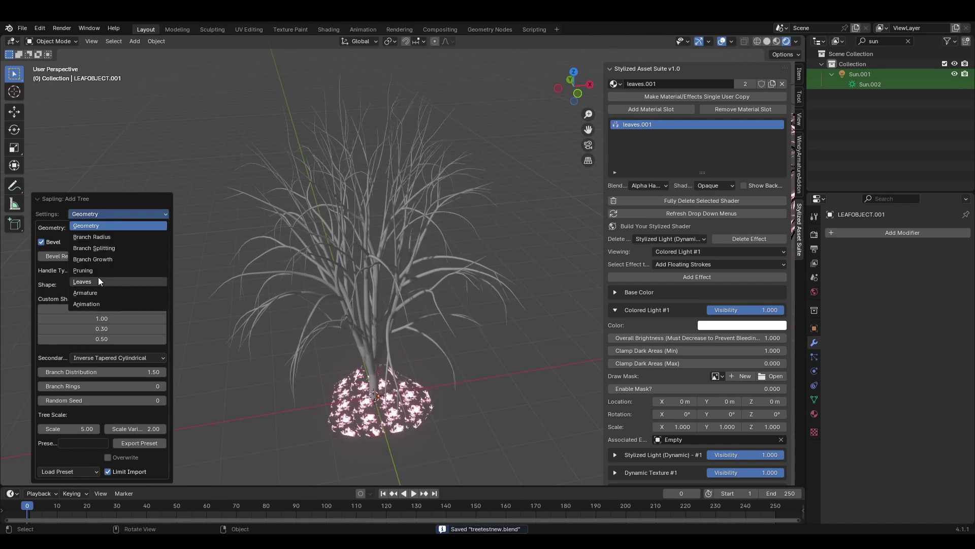
# Use LEAFOBJECT.001 as the new tree's leaf object and enable Show Leaves.
pyautogui.click(98, 281)
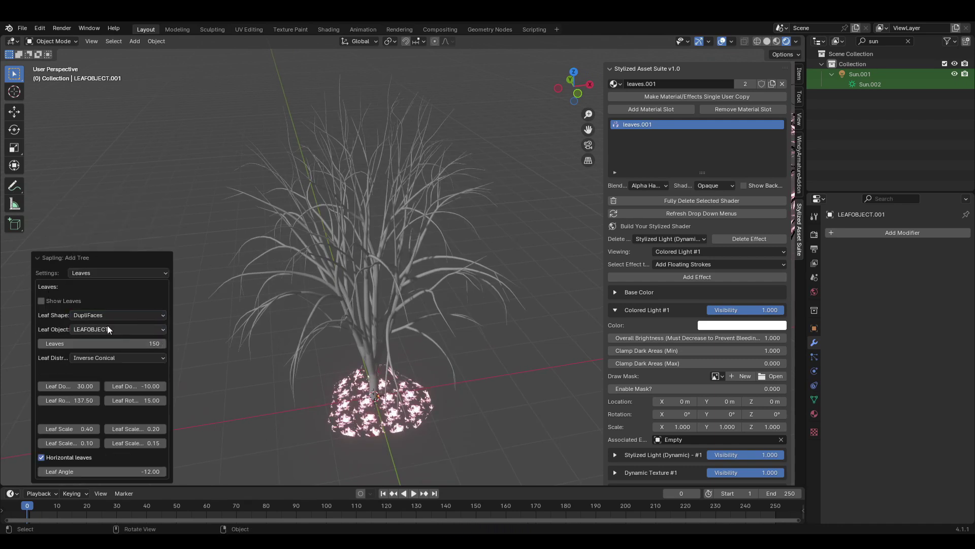
pyautogui.click(103, 327)
pyautogui.click(300, 351)
pyautogui.click(59, 301)
pyautogui.moveTo(400, 289); pyautogui.dragTo(394, 292, button='middle')
pyautogui.scroll(-2, 408, 303)
pyautogui.scroll(1, 418, 297)
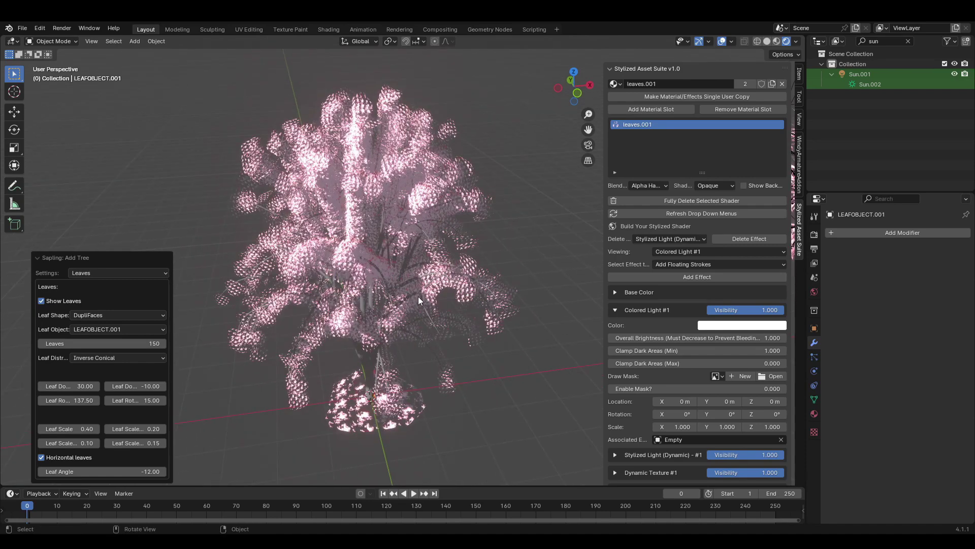
# Increase the first Length value in the tree's Branch Growth settings and raise the Leaf Scale to about 0.52.
pyautogui.click(105, 316)
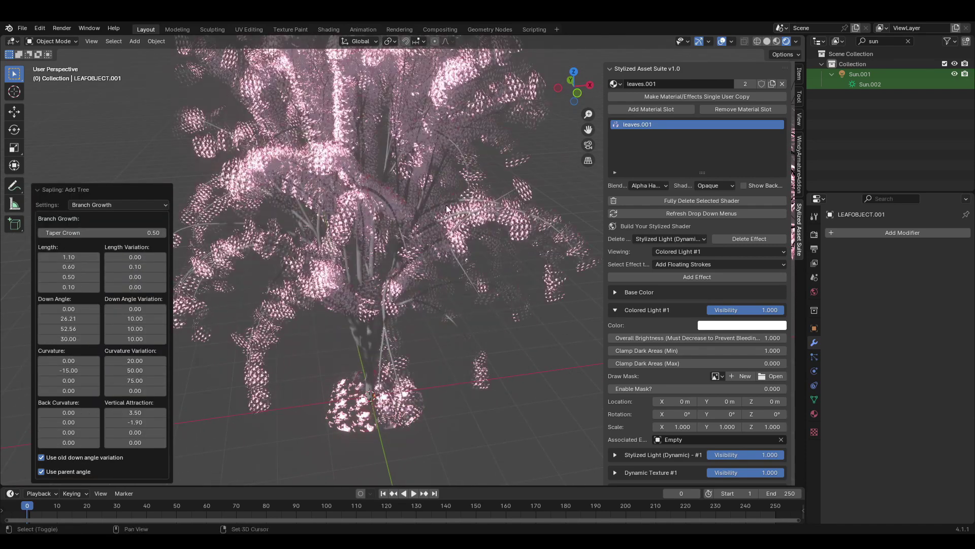
pyautogui.moveTo(76, 257); pyautogui.dragTo(82, 257)
pyautogui.click(99, 273)
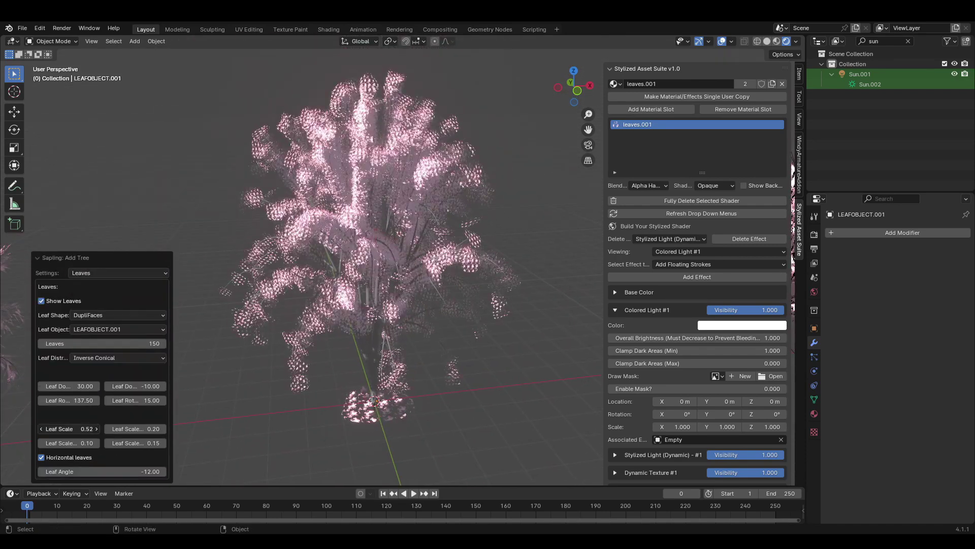
# Save the file and make LEAFOBJECT.001's material and effects a single-user copy.
pyautogui.click(375, 408)
pyautogui.hotkey('ctrl', 's')
pyautogui.click(697, 97)
# Change the Base Color of LEAFOBJECT.001's material to a pale green.
pyautogui.click(720, 251)
pyautogui.click(701, 264)
pyautogui.click(742, 307)
pyautogui.moveTo(749, 206); pyautogui.dragTo(734, 196)
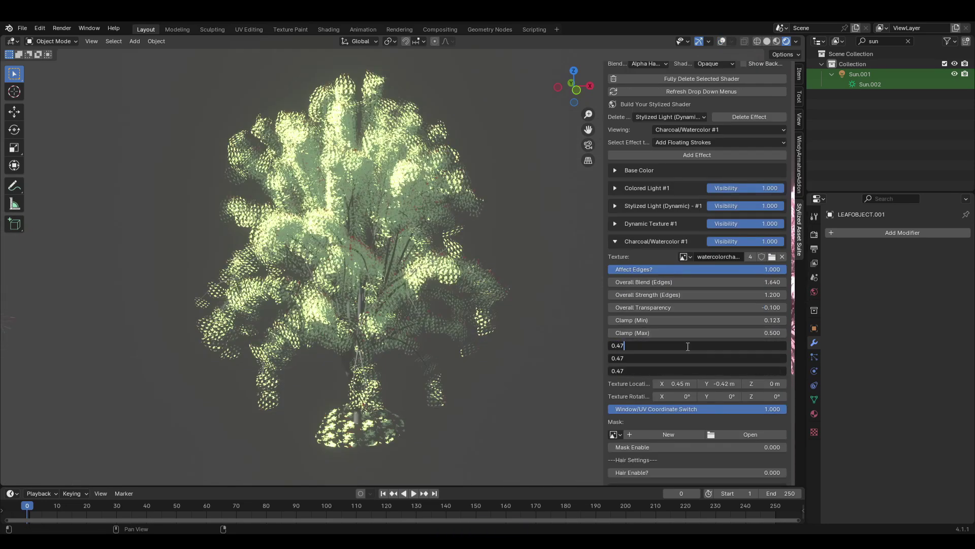
# Set the Charcoal/Watercolor #1 Texture Scale to 0.47 on X, Y and Z, undoing the extra scale changes.
pyautogui.press('Return')
pyautogui.moveTo(688, 347); pyautogui.dragTo(792, 359)
pyautogui.hotkey('ctrl', 'z')
pyautogui.hotkey('ctrl', 'z')
pyautogui.hotkey('ctrl', 'z')
# Try other Texture Scale and Texture Location values for Charcoal/Watercolor #1.
pyautogui.moveTo(689, 370); pyautogui.dragTo(793, 359)
pyautogui.rightClick(689, 371)
pyautogui.rightClick(689, 359)
pyautogui.moveTo(689, 346); pyautogui.dragTo(731, 371)
pyautogui.rightClick(689, 346)
pyautogui.rightClick(689, 371)
pyautogui.moveTo(675, 384); pyautogui.dragTo(718, 384)
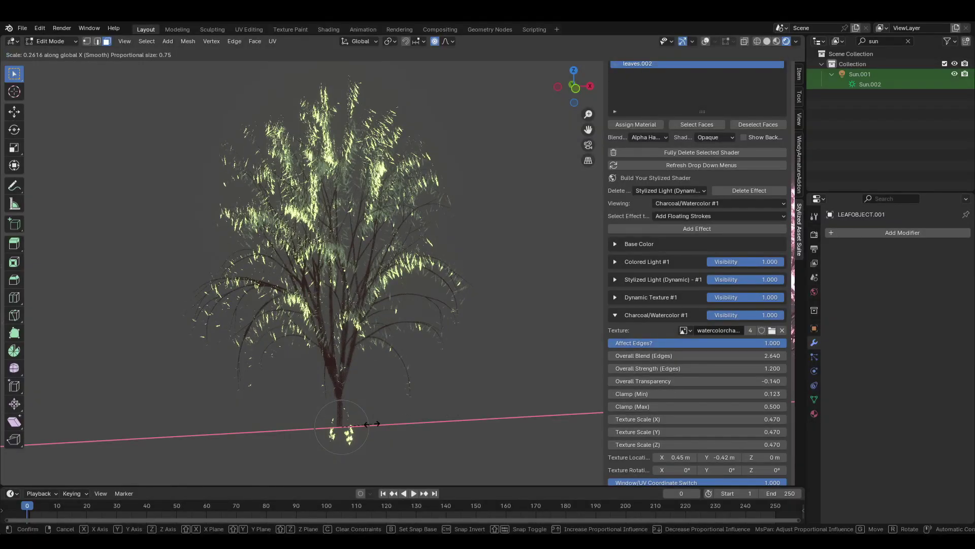
# Scale LEAFOBJECT.001's leaf mesh along global X with proportional editing, using a factor of about 2.563 before scaling again.
pyautogui.click(635, 367)
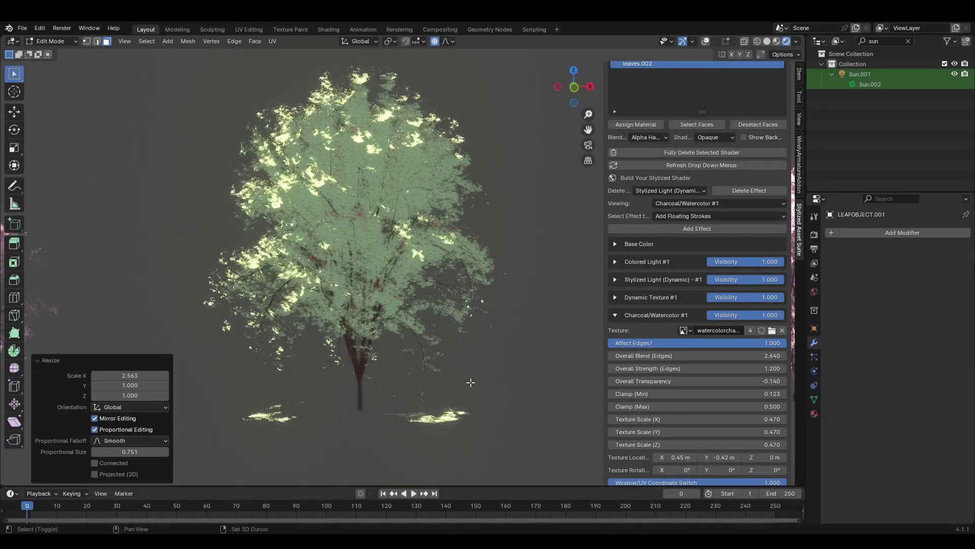
pyautogui.press('s')
pyautogui.press('x')
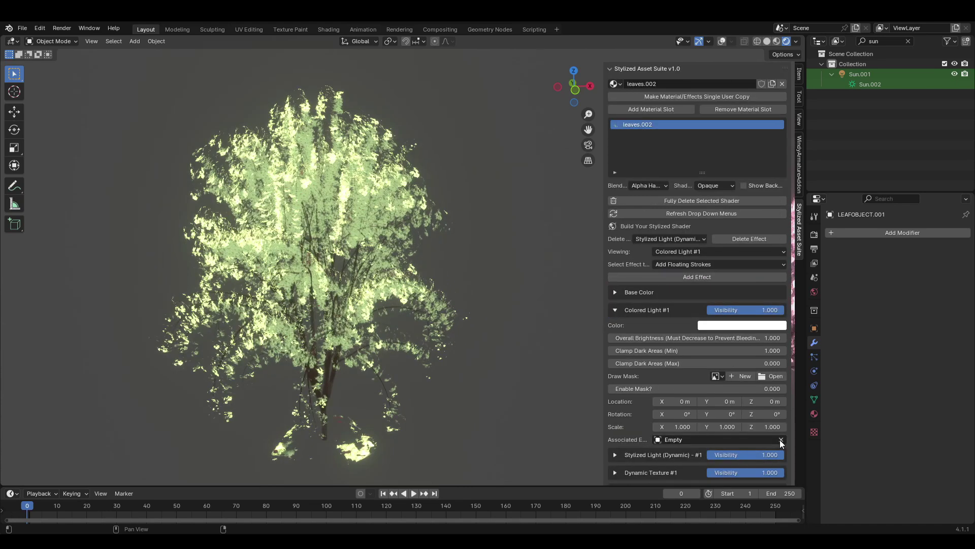
# Add a sphere empty beside the green tree and link it as Colored Light #1's associated empty.
pyautogui.hotkey('shift', 'a')
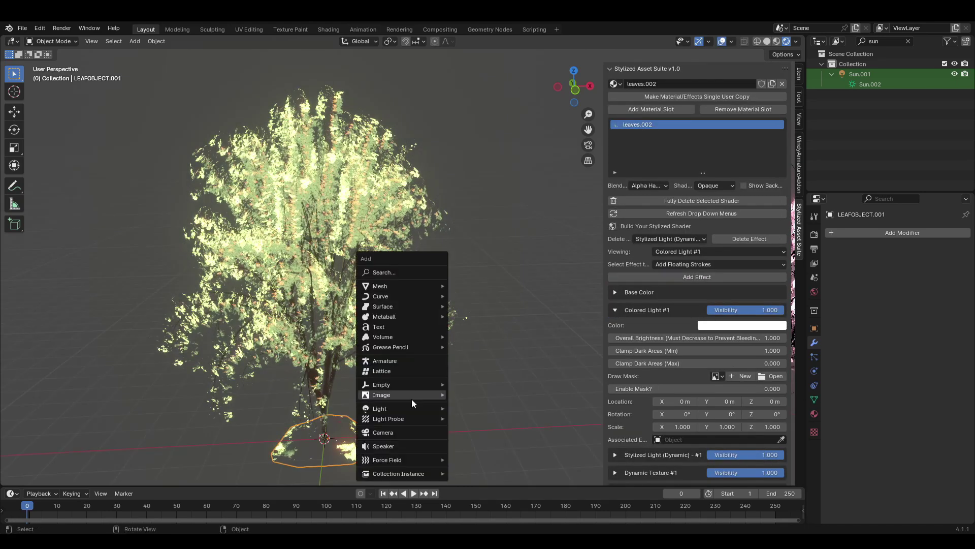
pyautogui.click(486, 440)
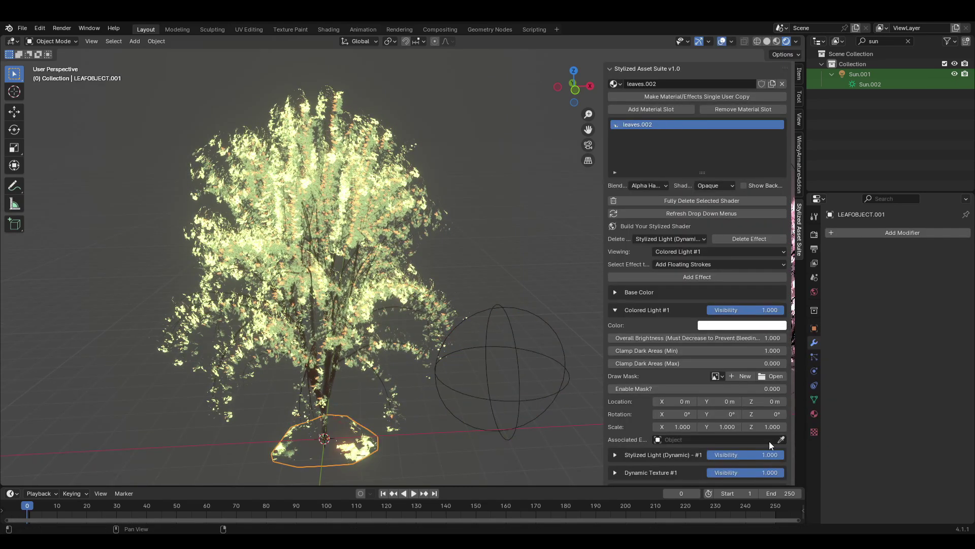
pyautogui.click(514, 382)
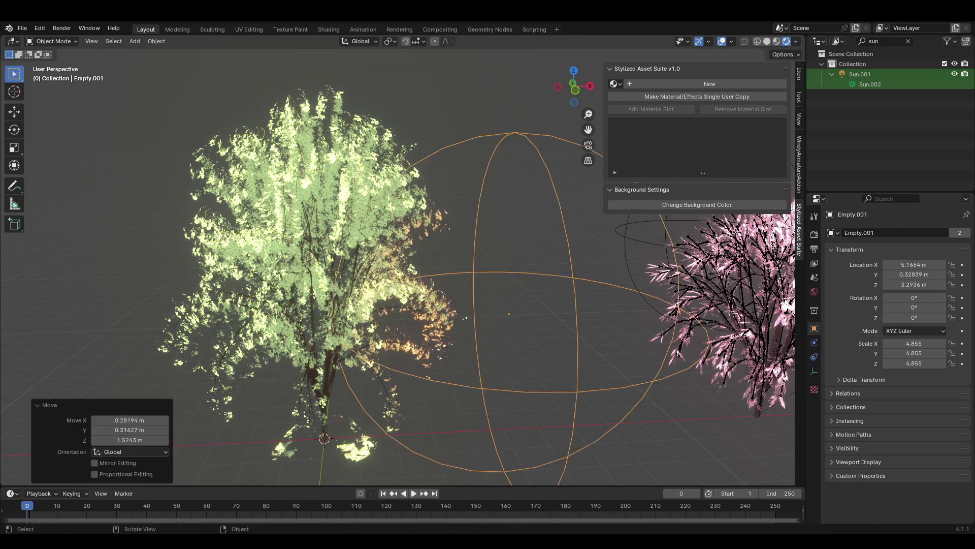
# Enlarge the new light empty by a factor of 1.222, and further move and scale it beside the green tree.
pyautogui.press('s')
pyautogui.click(448, 305)
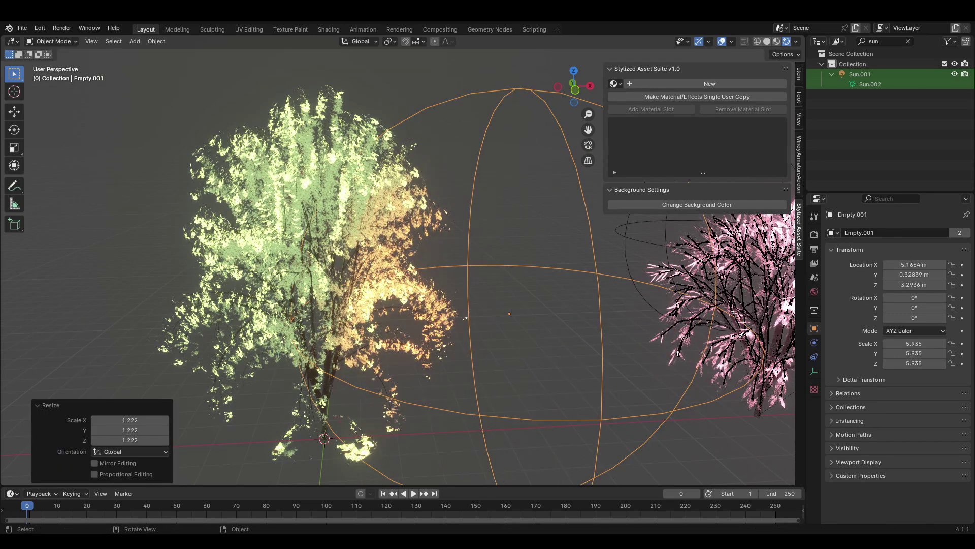
pyautogui.press('g')
pyautogui.click(478, 286)
pyautogui.press('s')
pyautogui.click(496, 284)
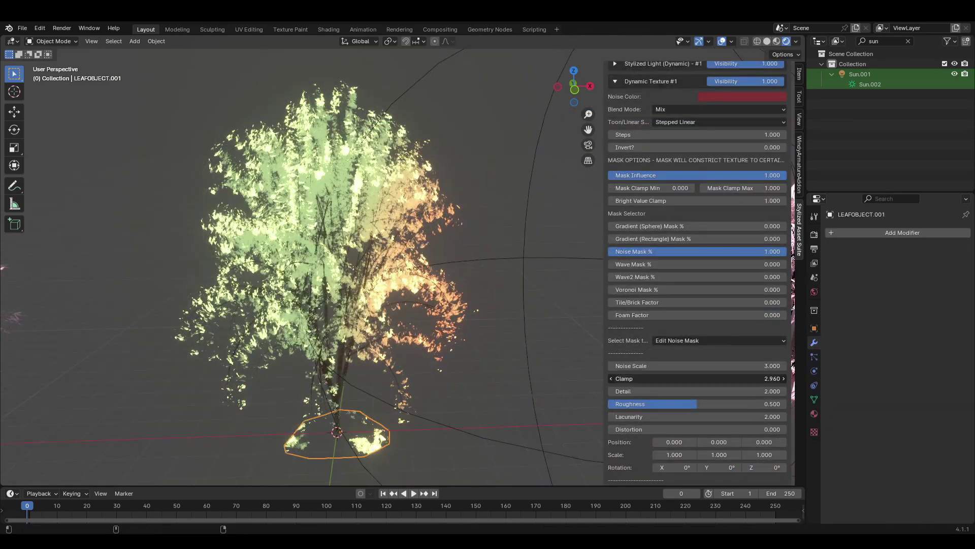
# Adjust the noise mask Clamp of LEAFOBJECT.001's Dynamic Texture #1 to about 2.96.
pyautogui.moveTo(698, 379); pyautogui.dragTo(697, 378)
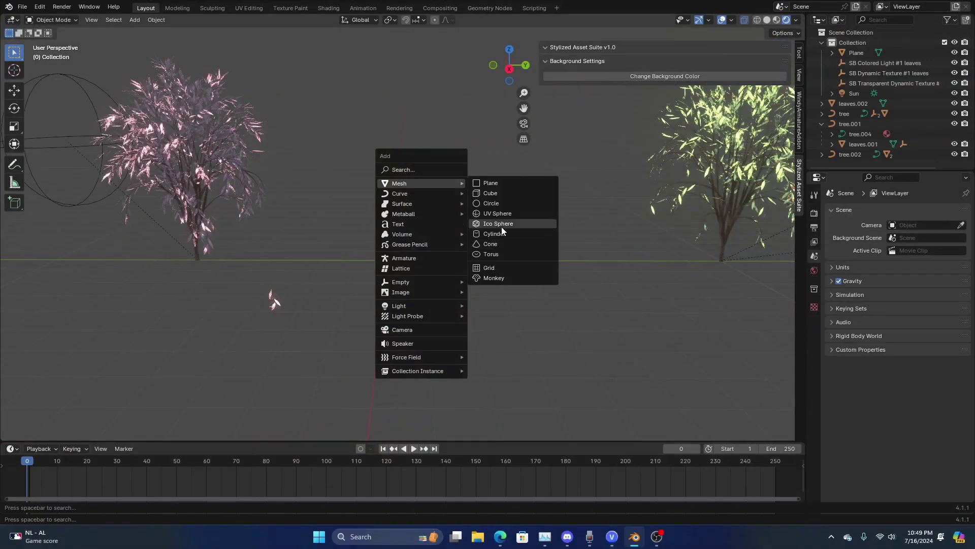
# Add an ico sphere, scale it to about 0.936 and reset its location to the world origin.
pyautogui.click(499, 220)
pyautogui.press('g')
pyautogui.click(515, 276)
pyautogui.press('s')
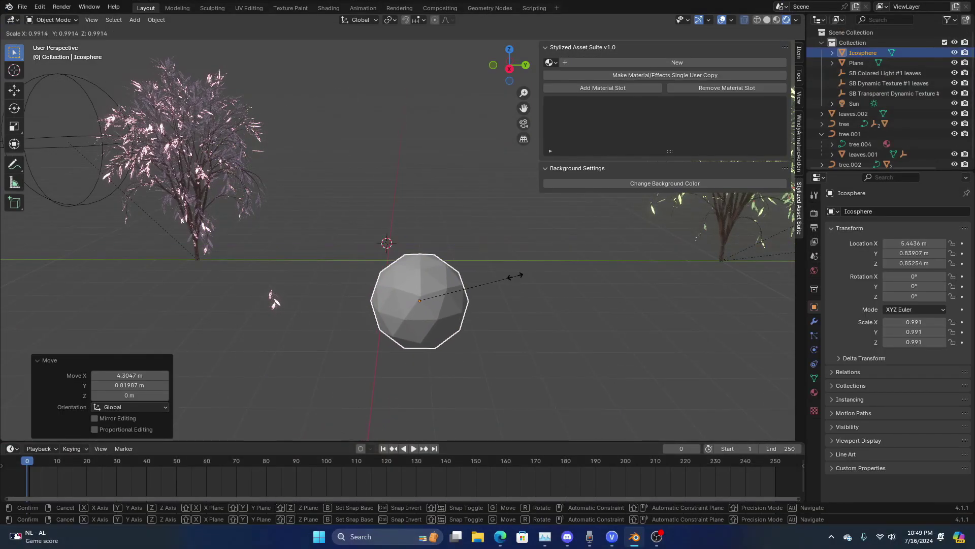
pyautogui.click(509, 276)
pyautogui.press('g')
pyautogui.click(520, 232)
pyautogui.hotkey('alt', 'g')
# Generate a sapling tree with leaves shown, using the DupliFaces leaf shape and Icosphere as the leaf object.
pyautogui.scroll(3, 478, 227)
pyautogui.moveTo(468, 230); pyautogui.dragTo(438, 246, button='middle')
pyautogui.hotkey('shift', 'a')
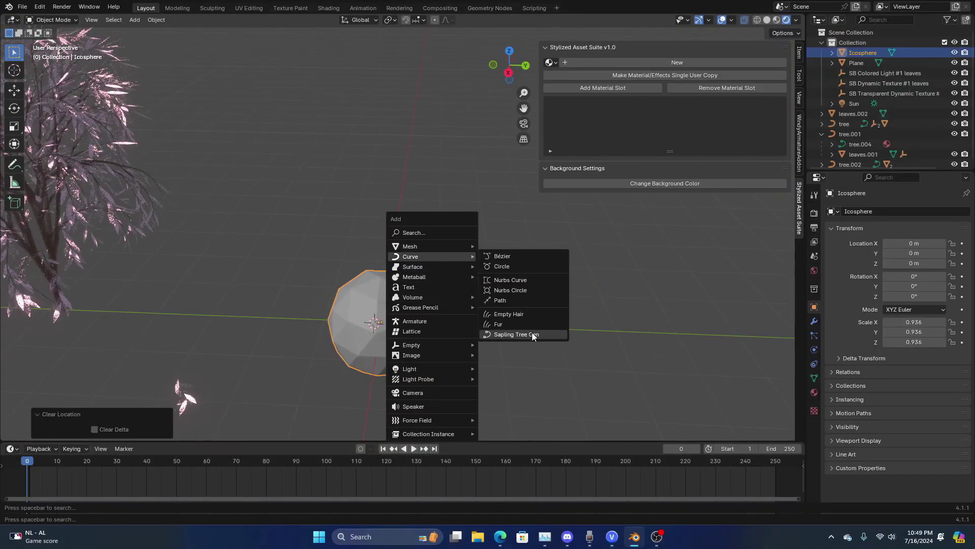
pyautogui.click(532, 335)
pyautogui.scroll(-2, 390, 328)
pyautogui.click(118, 170)
pyautogui.click(104, 237)
pyautogui.click(83, 255)
pyautogui.click(101, 270)
pyautogui.click(108, 305)
pyautogui.moveTo(108, 300); pyautogui.dragTo(106, 299)
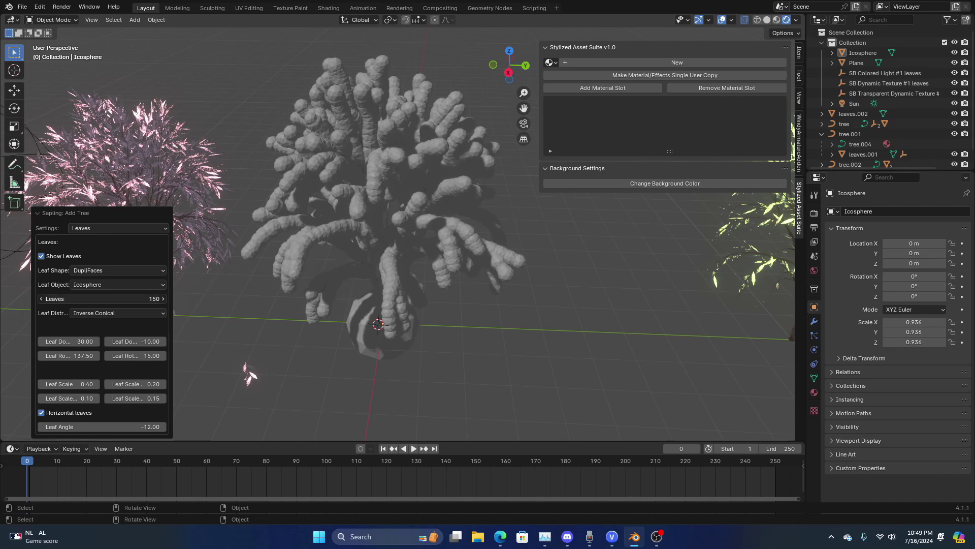
# Reduce the sapling tree's Leaves count to 30 and then to 25.
pyautogui.click(125, 298)
pyautogui.write('30')
pyautogui.press('Return')
pyautogui.click(125, 298)
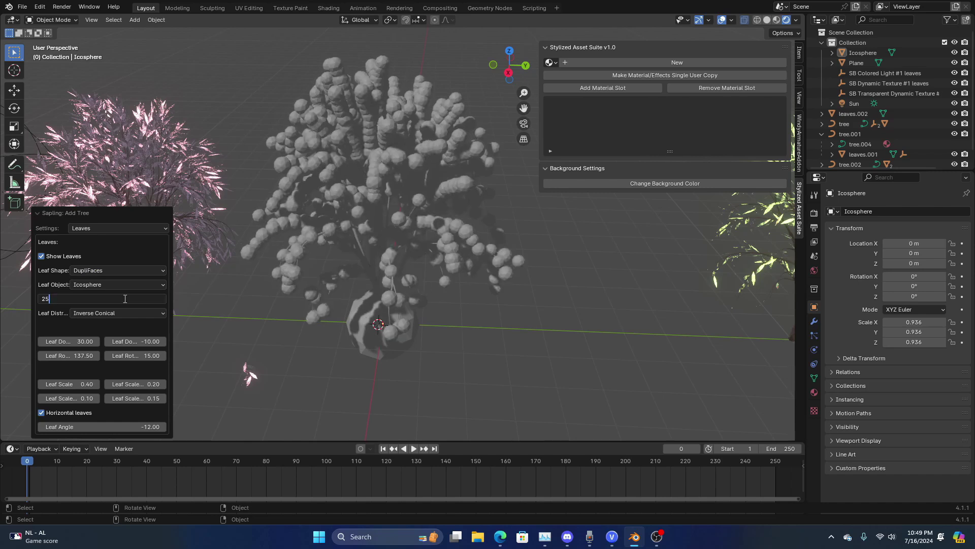
# Assign the green tree's existing leaves material to the Icosphere.
pyautogui.click(359, 331)
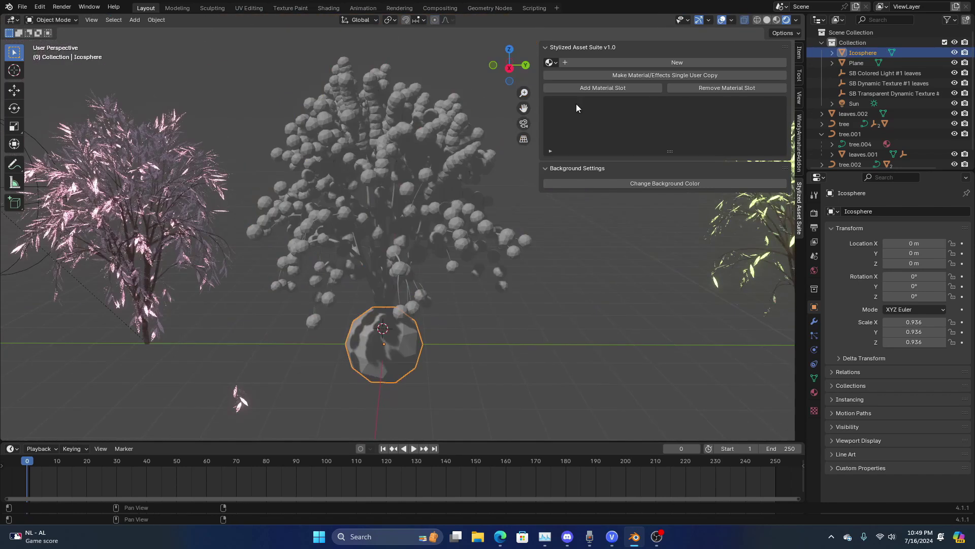
pyautogui.scroll(2, 509, 189)
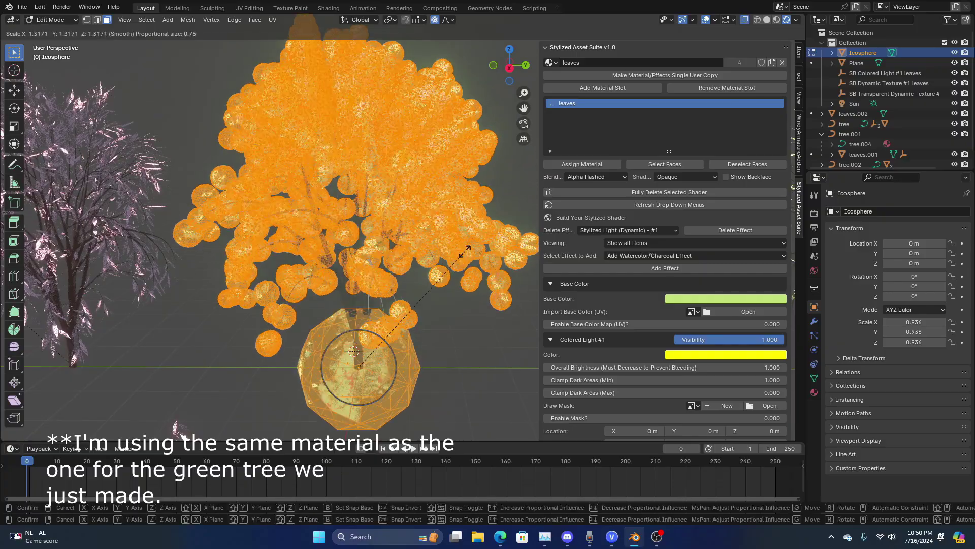
# Scale the Icosphere's mesh in Edit Mode and place offset duplicates of the sphere around it as a clump.
pyautogui.click(442, 291)
pyautogui.hotkey('shift', 'd')
pyautogui.click(478, 253)
pyautogui.click(473, 257)
pyautogui.press('g')
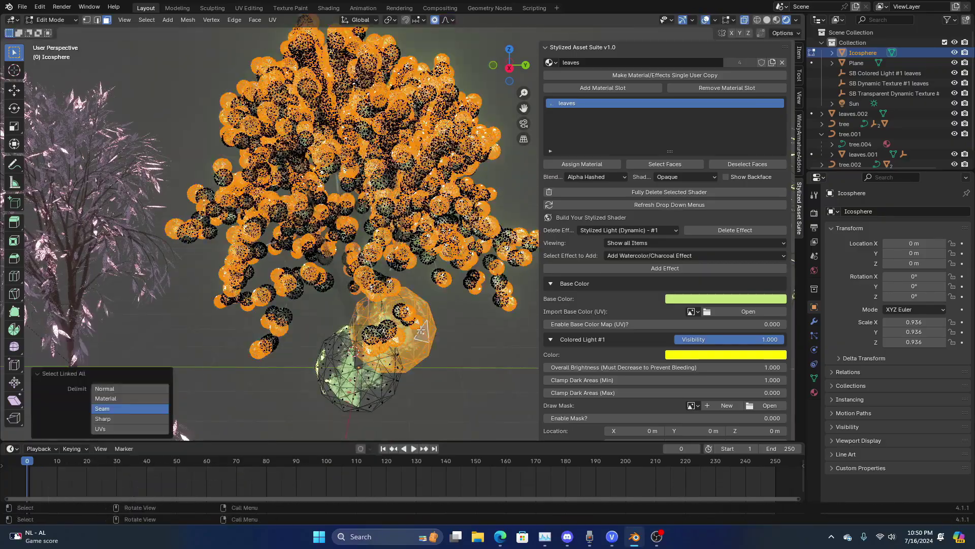
pyautogui.click(470, 385)
pyautogui.hotkey('shift', 'd')
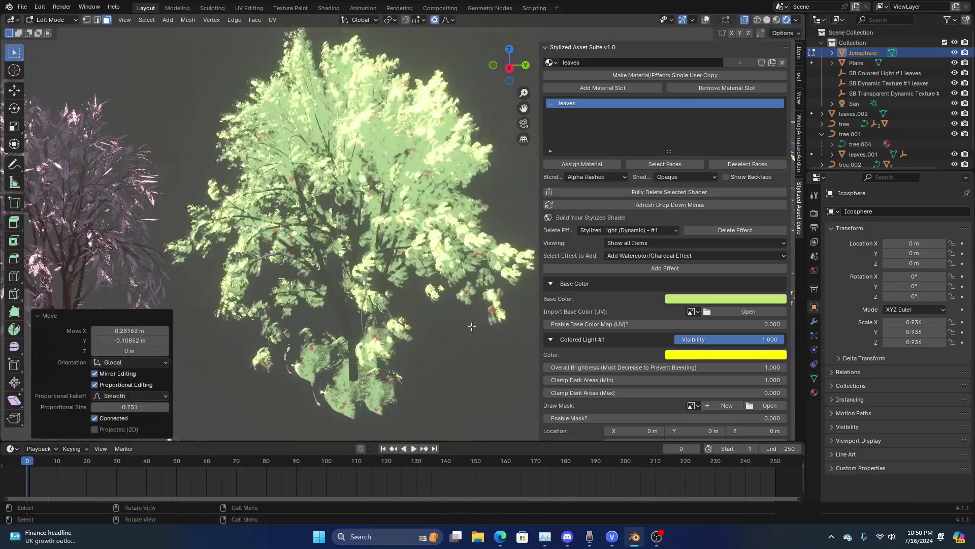
pyautogui.click(462, 315)
# Shift the last duplicated sphere along Z, and return to Object Mode with the Icosphere selected and overlays hidden.
pyautogui.moveTo(460, 308)
pyautogui.mouseDown(button='middle')
pyautogui.moveTo(466, 325)
pyautogui.moveTo(473, 291)
pyautogui.moveTo(474, 306)
pyautogui.mouseUp(button='middle')
pyautogui.press('g')
pyautogui.press('z')
pyautogui.click(473, 291)
pyautogui.press('Tab')
pyautogui.click(722, 20)
pyautogui.click(351, 318)
pyautogui.click(362, 389)
pyautogui.click(722, 20)
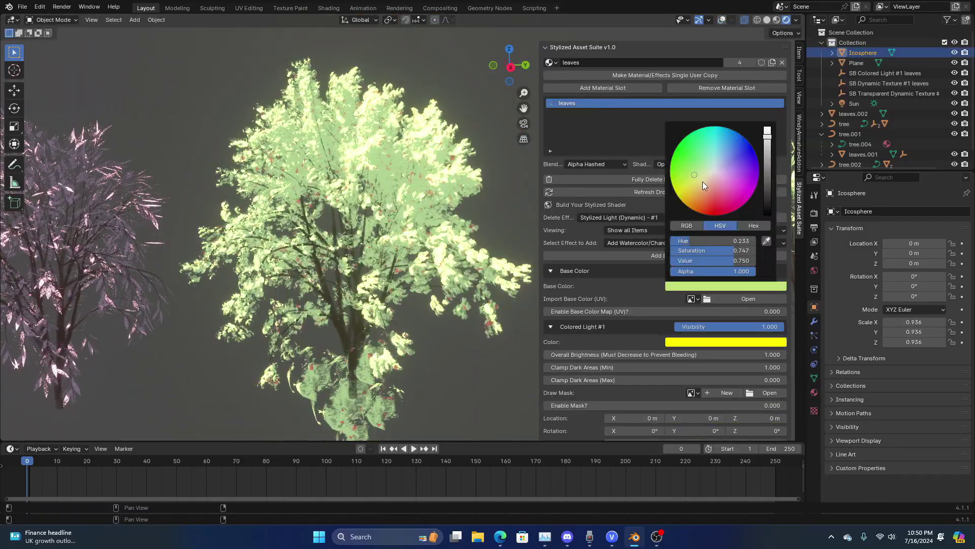
# Change the leaves material's Base Color to a pale yellow.
pyautogui.click(703, 181)
pyautogui.moveTo(465, 264)
pyautogui.mouseDown(button='middle')
pyautogui.moveTo(449, 265)
pyautogui.moveTo(495, 251)
pyautogui.moveTo(466, 261)
pyautogui.mouseUp(button='middle')
# Rotate the Sun freely to change the direction of the light on the tree.
pyautogui.click(855, 104)
pyautogui.press('r')
pyautogui.press('r')
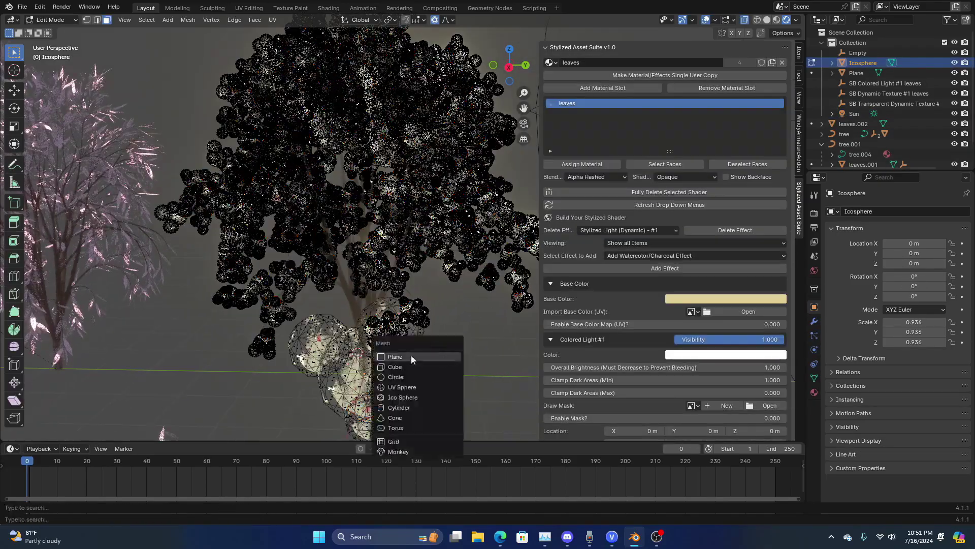
# Add a plane inside the Icosphere's mesh, resize it and place it beside the sphere clump.
pyautogui.click(412, 358)
pyautogui.press('g')
pyautogui.click(485, 394)
pyautogui.press('s')
pyautogui.click(470, 391)
pyautogui.press('g')
pyautogui.click(495, 358)
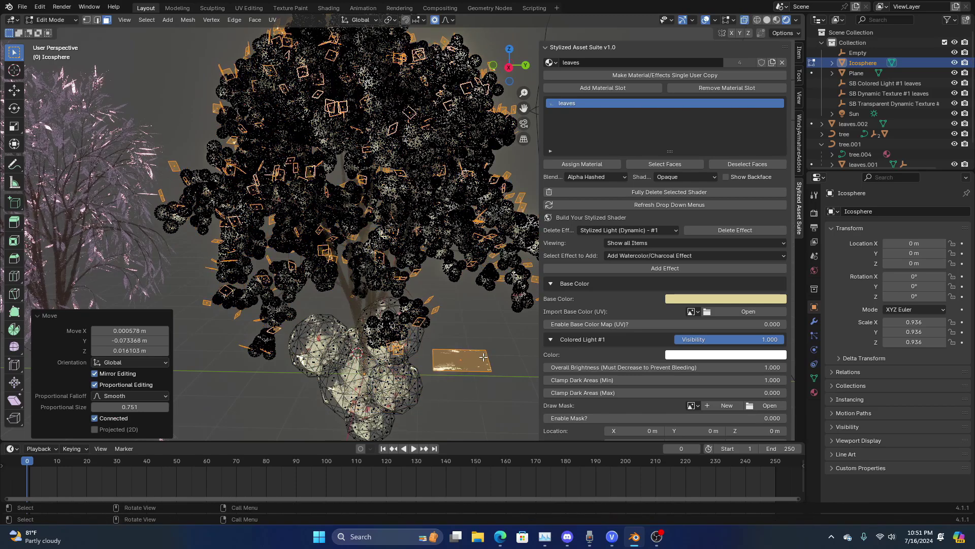
# Give the added plane a second material with a crimson Base Color and scale the plane to about 0.27.
pyautogui.click(630, 88)
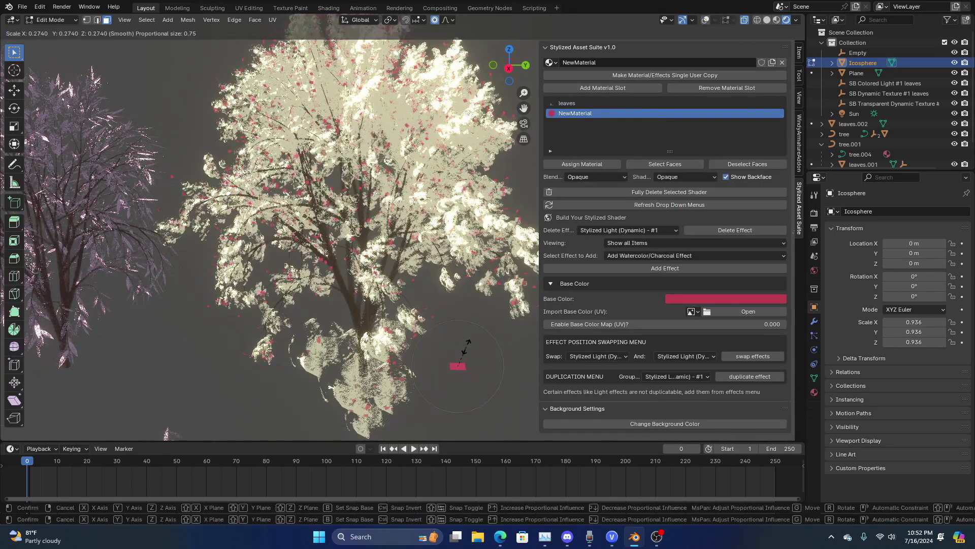
pyautogui.click(468, 343)
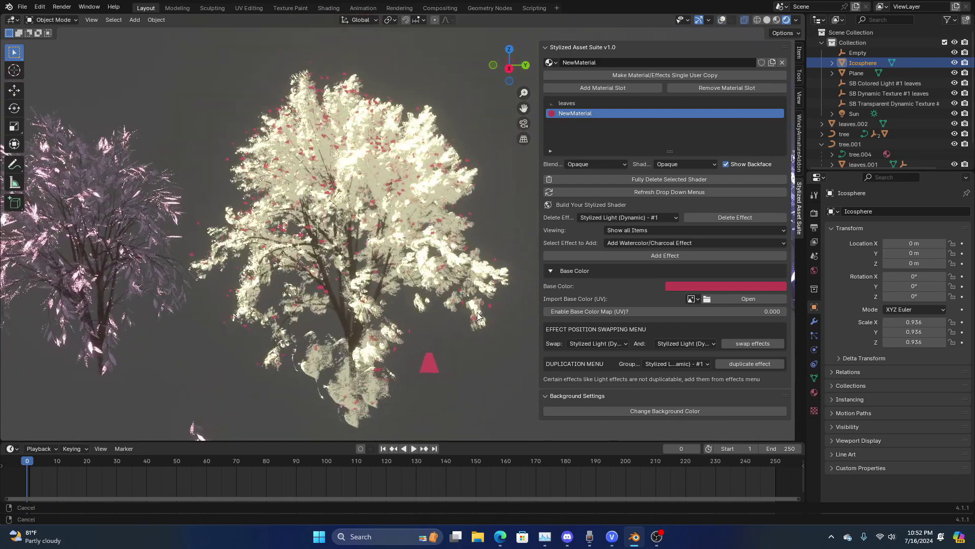
# Check NewMaterial's crimson Base Color and add a Watercolor/Charcoal effect to it.
pyautogui.click(726, 286)
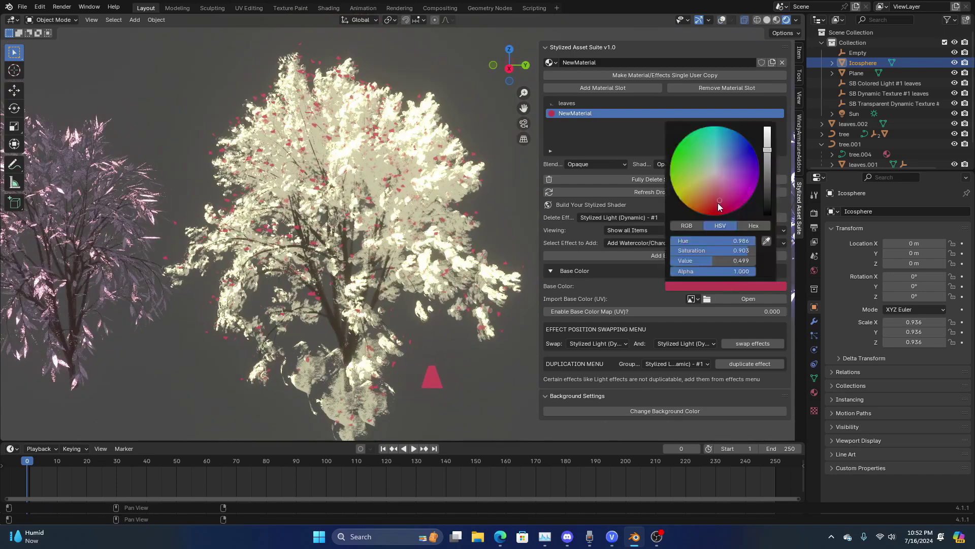
pyautogui.click(626, 256)
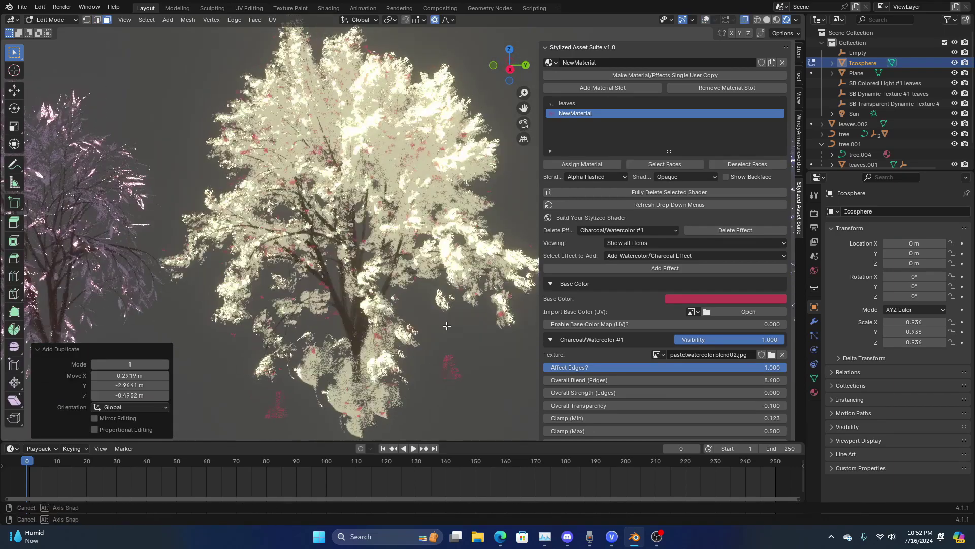
# Try enlarging the linked crimson petal mesh to about seven times its size and view the tree with the Icosphere hidden.
pyautogui.hotkey('ctrl', 'l')
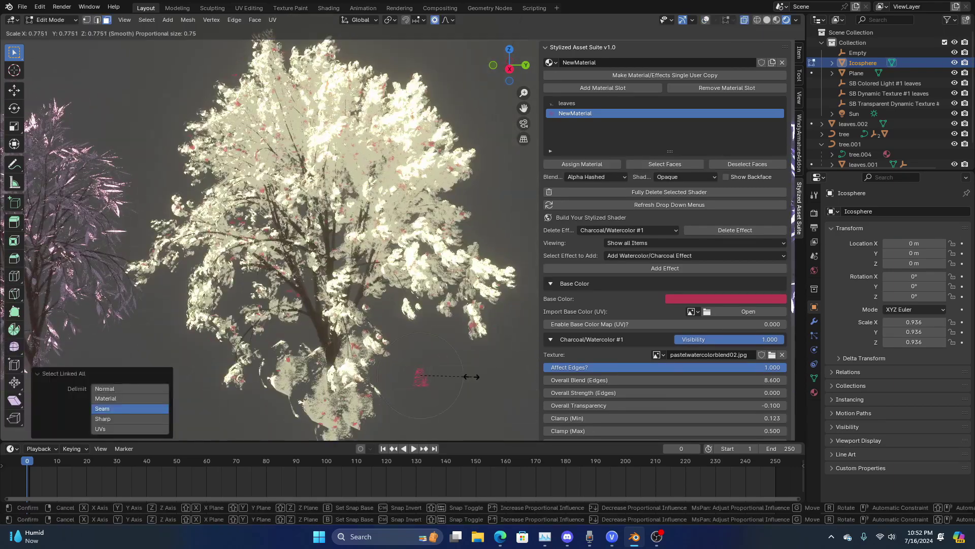
pyautogui.press('Escape')
pyautogui.press('h')
pyautogui.press('s')
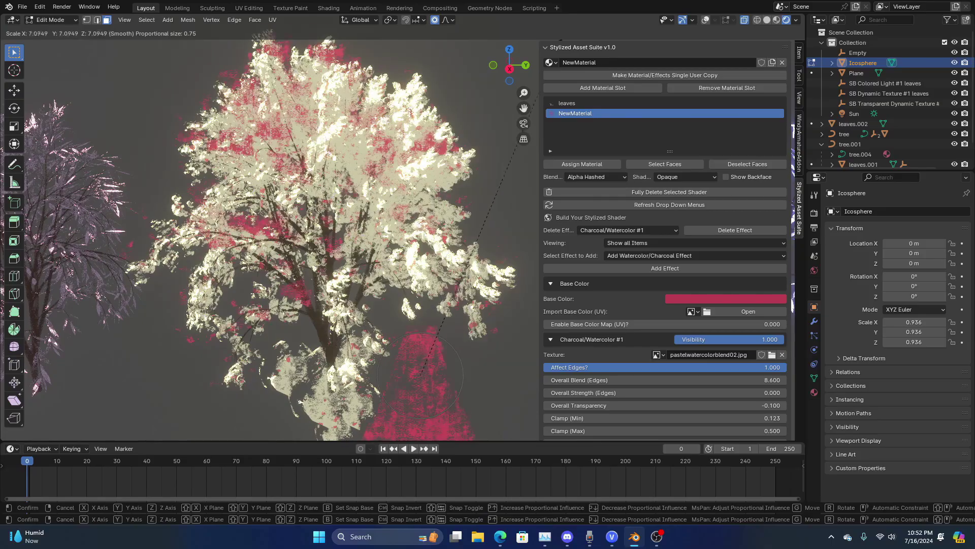
pyautogui.click(477, 300)
pyautogui.press('s')
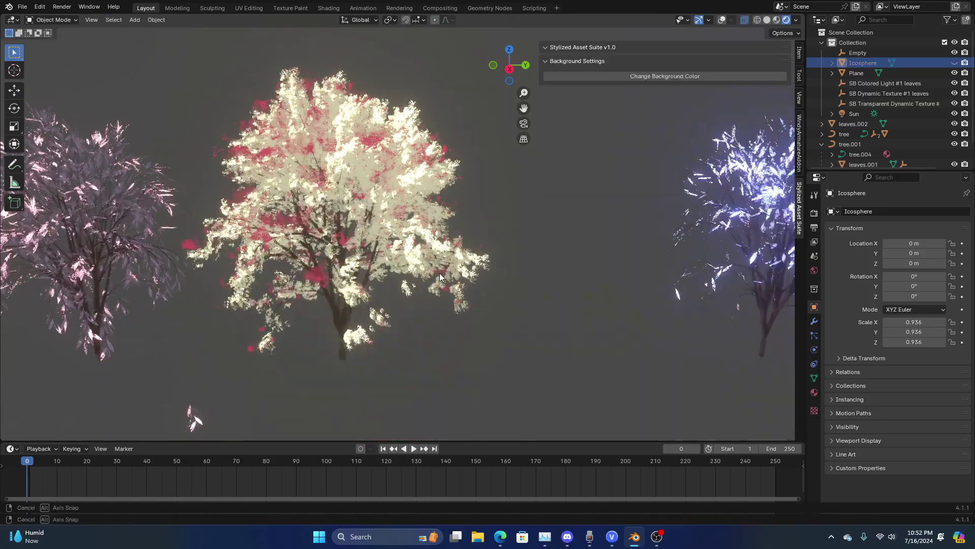
pyautogui.moveTo(440, 278); pyautogui.dragTo(384, 300, button='middle')
pyautogui.moveTo(475, 287); pyautogui.dragTo(461, 303, button='middle')
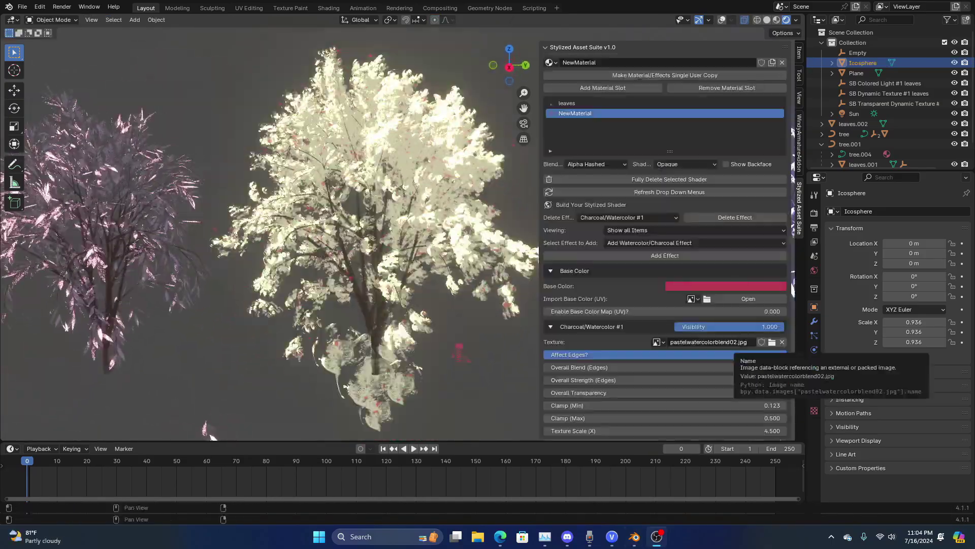
# Add a Displace effect to the Icosphere and set its strength to 0.630.
pyautogui.moveTo(430, 370); pyautogui.dragTo(447, 358, button='middle')
pyautogui.click(679, 243)
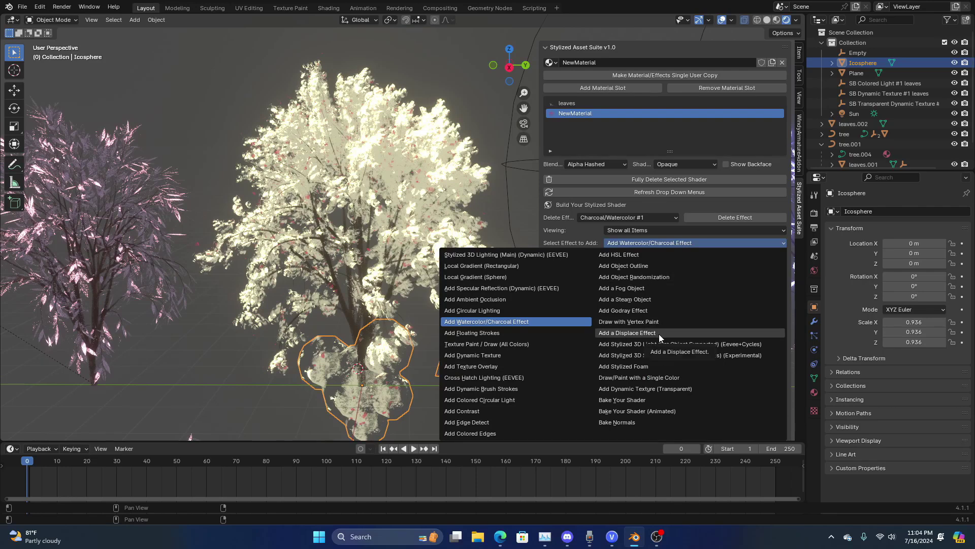
pyautogui.click(659, 332)
pyautogui.click(659, 256)
pyautogui.click(400, 387)
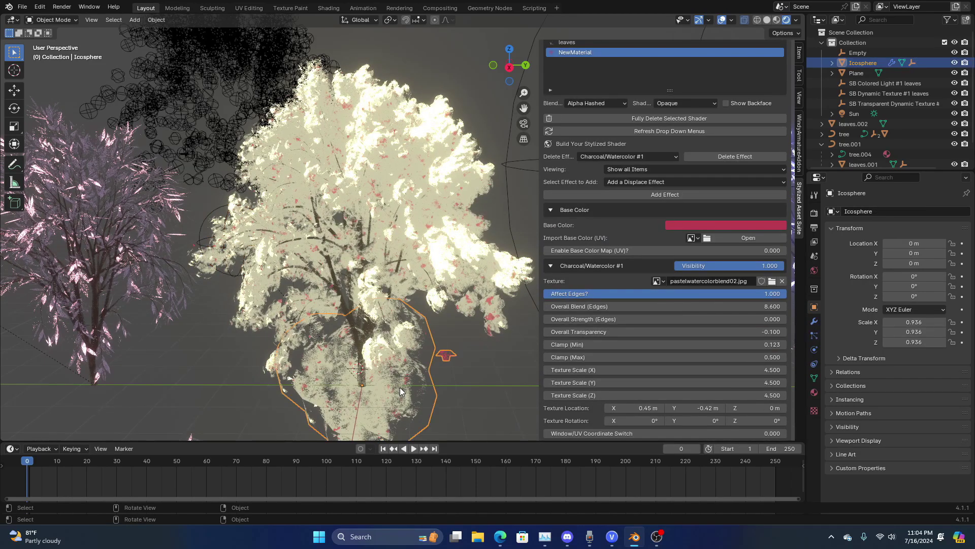
pyautogui.scroll(-10, 680, 305)
pyautogui.moveTo(588, 304); pyautogui.dragTo(612, 306)
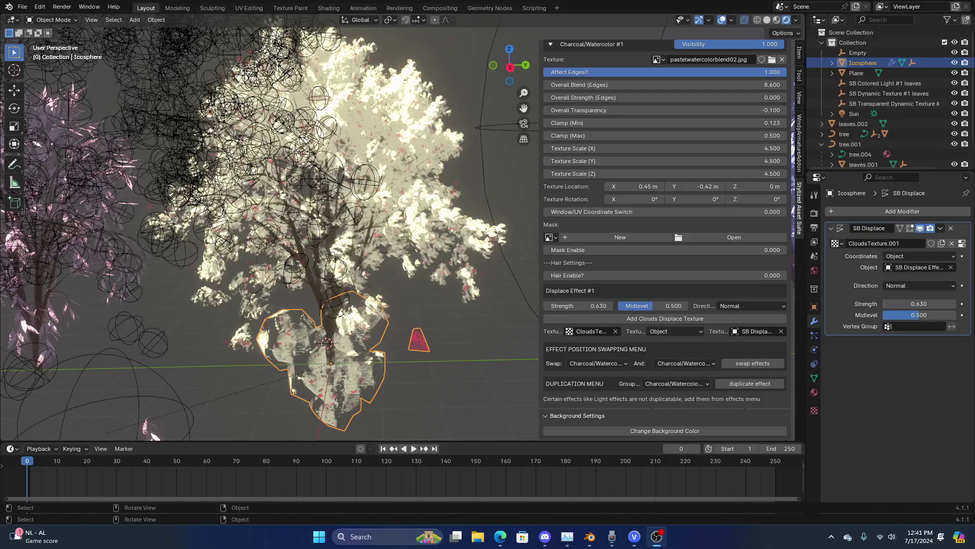
# Move the Icosphere's displace effect empty to about X 5.17, Y -2.30, Z 1.31 m beside the tree.
pyautogui.scroll(-1, 440, 279)
pyautogui.keyDown('shift'); pyautogui.moveTo(446, 300); pyautogui.dragTo(449, 260, button='middle'); pyautogui.keyUp('shift')
pyautogui.click(233, 325)
pyautogui.press('g')
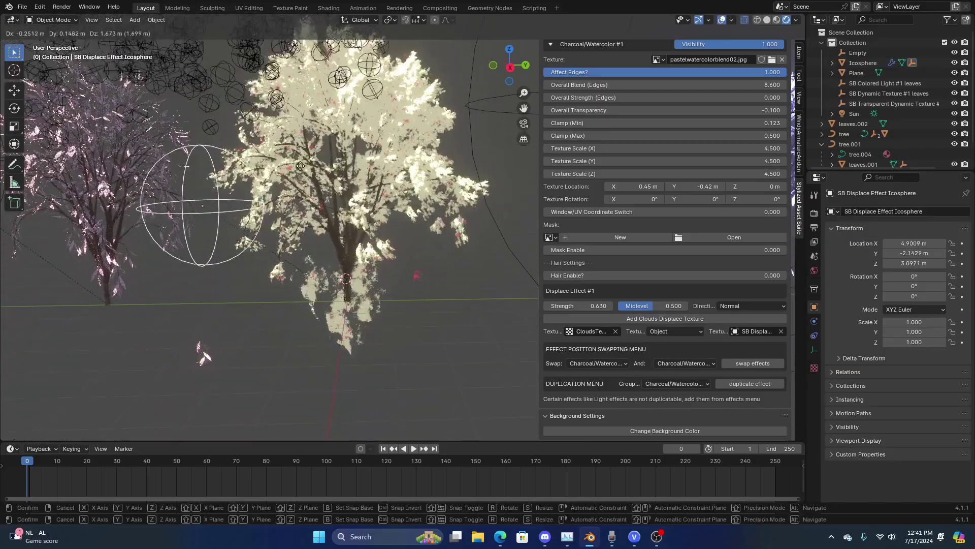
pyautogui.click(291, 273)
pyautogui.moveTo(210, 363); pyautogui.dragTo(204, 347, button='middle')
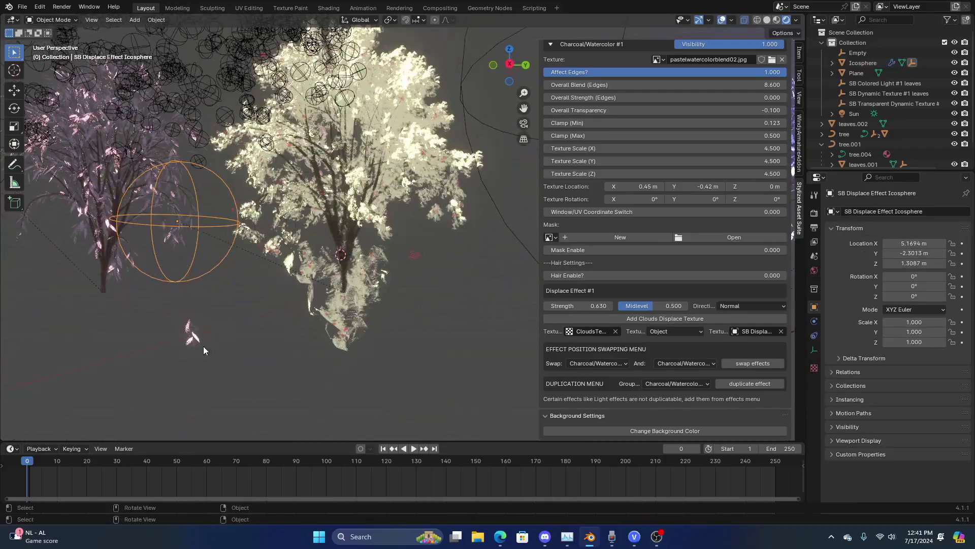
# Animate the displace empty by keyframing it at frame 0 and lowering it 1.9413 m along Z at frame 36.
pyautogui.press('space')
pyautogui.press('g')
pyautogui.press('z')
pyautogui.click(336, 274)
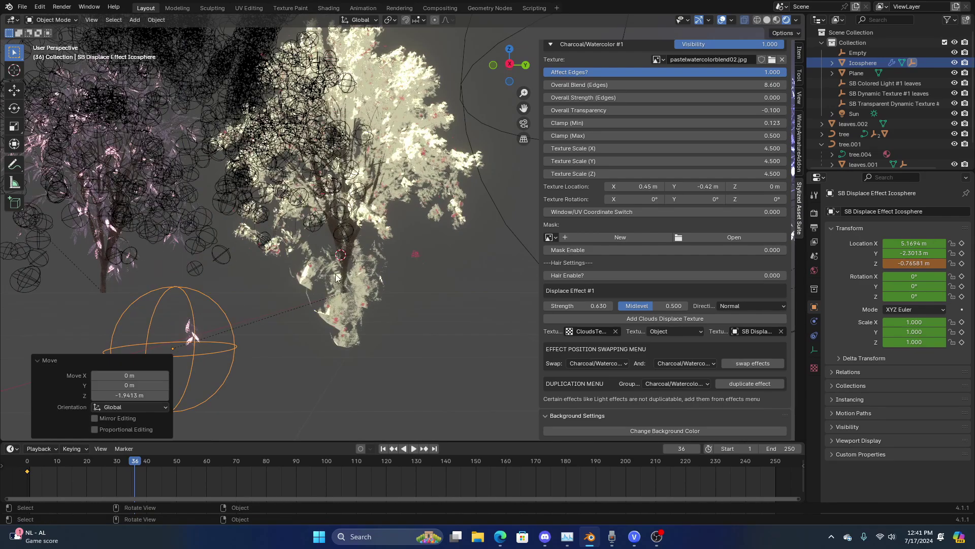
# Move the displace empty's second keyframe from frame 36 to frame 75 and set all keyframes to linear interpolation.
pyautogui.moveTo(134, 471); pyautogui.dragTo(251, 478)
pyautogui.press('a')
pyautogui.press('t')
pyautogui.click(200, 445)
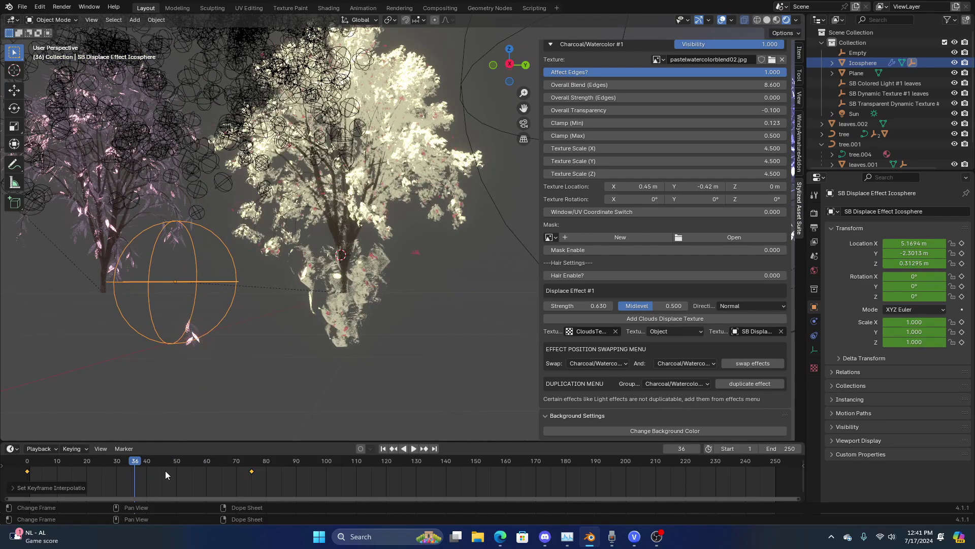
# Set the displace empty's F-curve extrapolation and play the animation with the viewport overlays hidden.
pyautogui.hotkey('shift', 'alt', 'z')
pyautogui.moveTo(419, 241); pyautogui.dragTo(425, 273, button='middle')
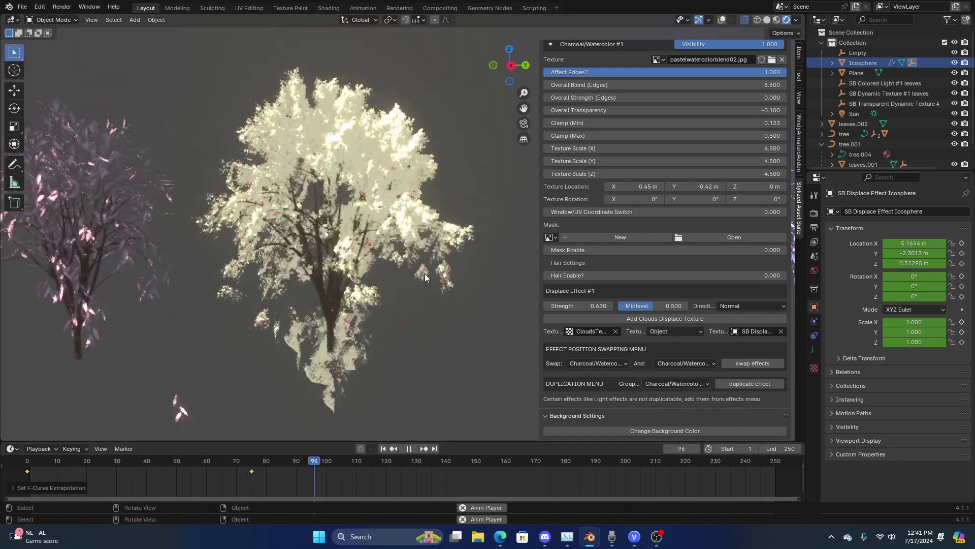
# Examine the animated leaf displacement close up and from afar during playback.
pyautogui.scroll(2, 432, 272)
pyautogui.scroll(3, 453, 255)
pyautogui.scroll(-6, 442, 269)
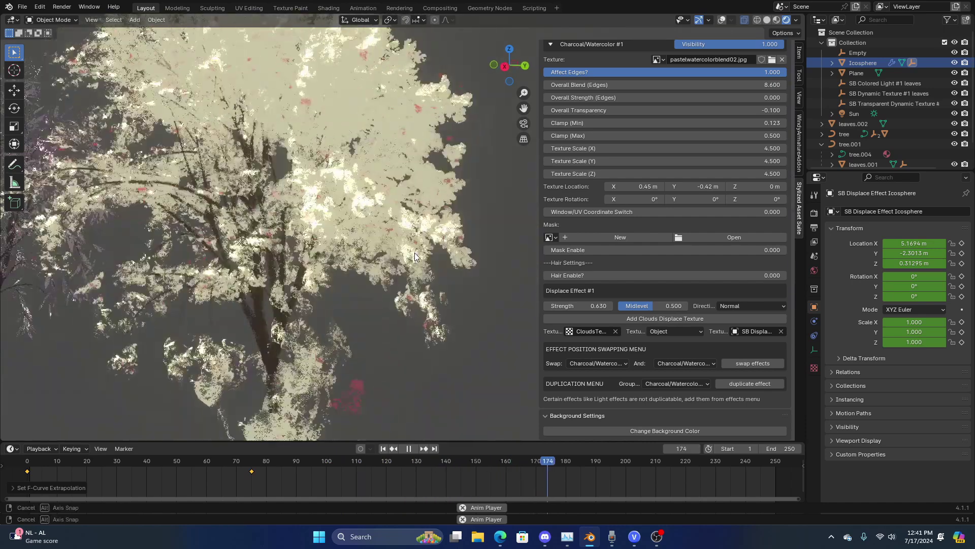
pyautogui.press('space')
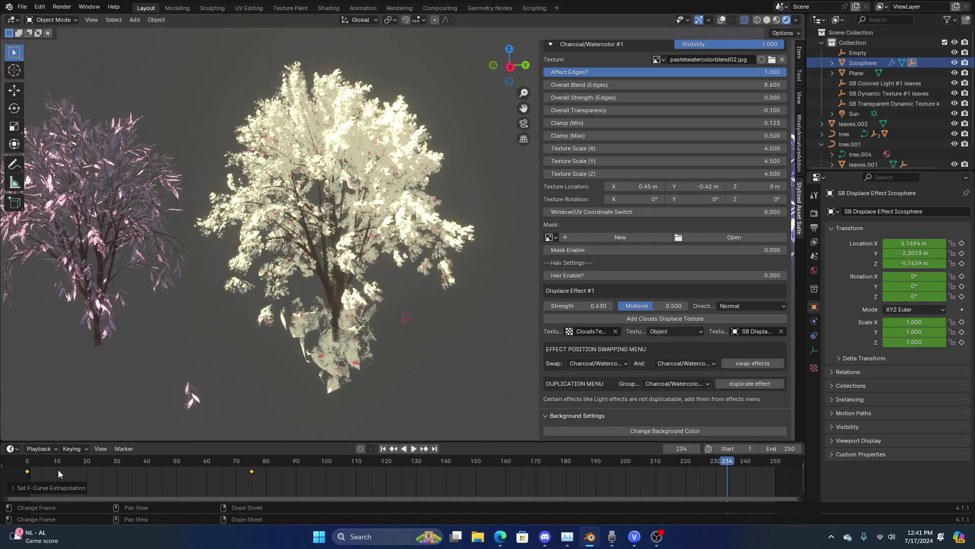
pyautogui.press('space')
pyautogui.hotkey('shift', 'alt', 'z')
pyautogui.hotkey('shift', 'alt', 'z')
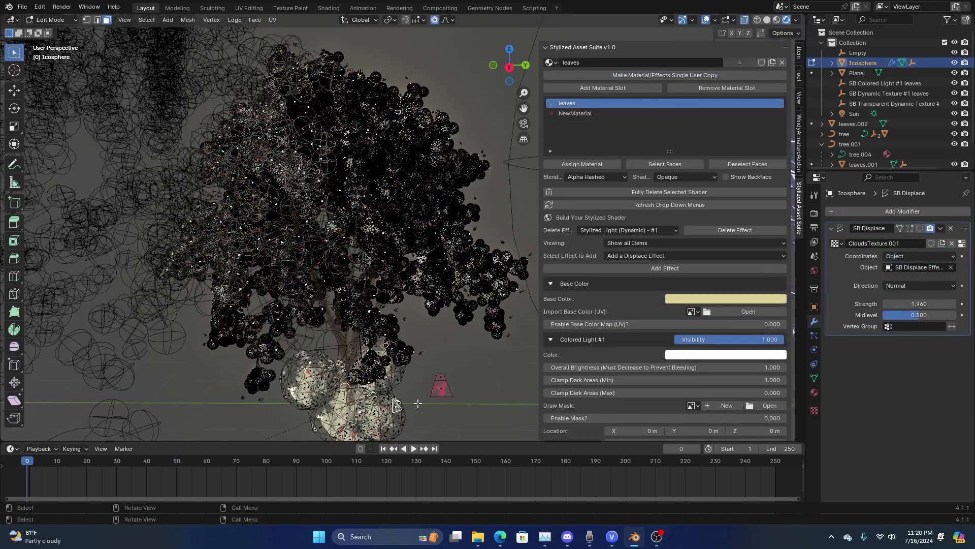
# Add a plane to the Icosphere mesh beside the tree's base, scale it to about 0.84 and stretch it along Y.
pyautogui.hotkey('shift', 'a')
pyautogui.click(420, 363)
pyautogui.press('s')
pyautogui.click(425, 368)
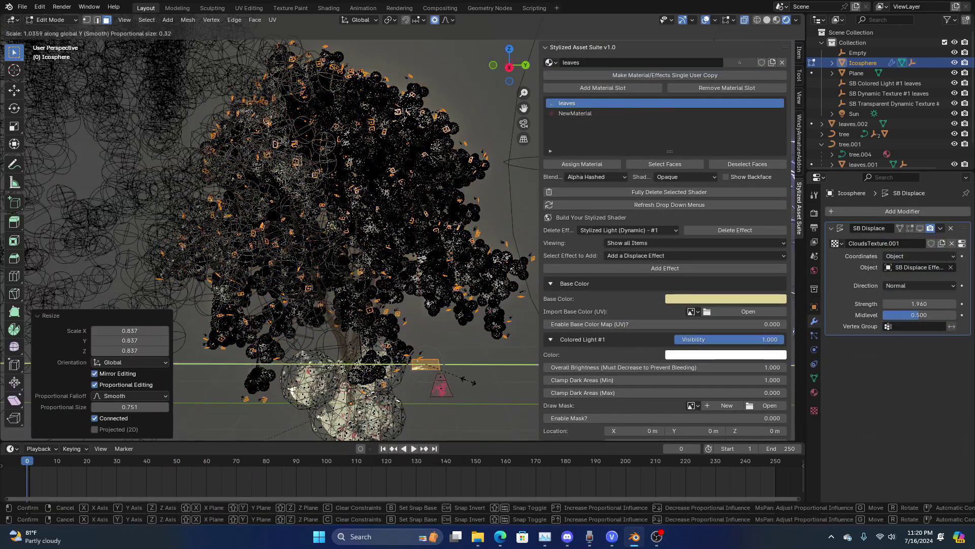
pyautogui.click(468, 380)
# Shape the plane into a leaf by scaling an edge, extruding it about 0.23 m along X and shrinking the new edge to about 0.71.
pyautogui.press('2')
pyautogui.click(426, 370)
pyautogui.press('s')
pyautogui.click(436, 360)
pyautogui.press('e')
pyautogui.press('x')
pyautogui.click(440, 325)
pyautogui.press('s')
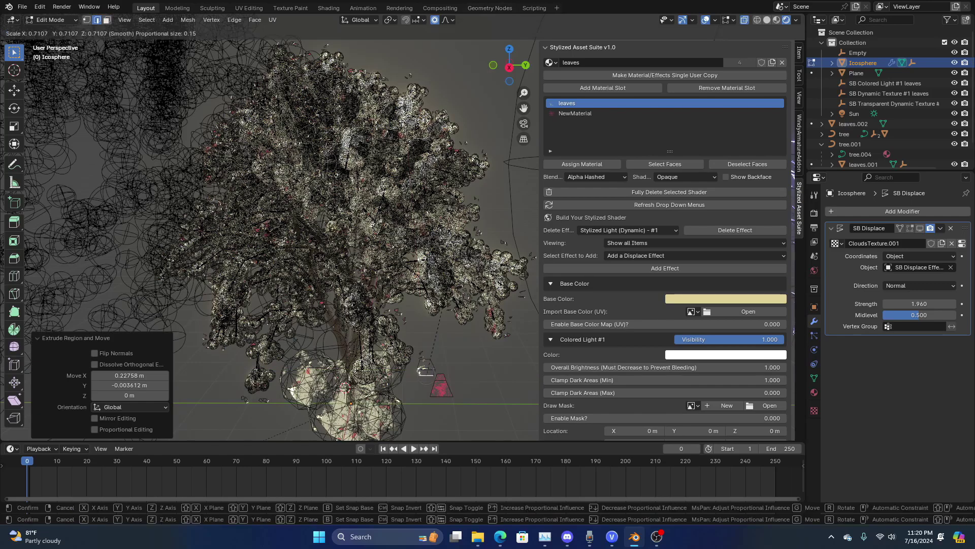
pyautogui.click(440, 341)
# Select the whole linked leaf and move it into place near the trunk with the overlays hidden.
pyautogui.hotkey('ctrl', 'l')
pyautogui.hotkey('shift', 'alt', 'z')
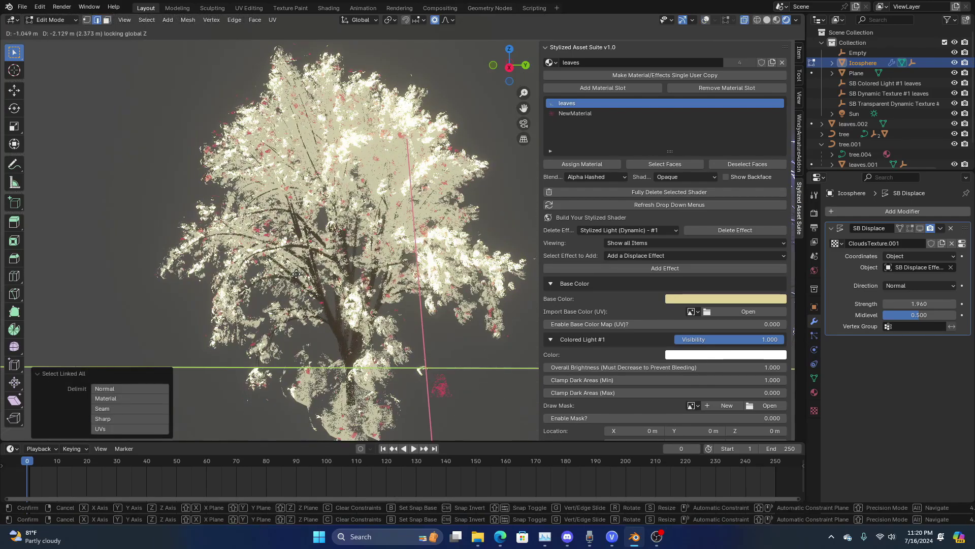
pyautogui.click(291, 273)
pyautogui.press('g')
pyautogui.press('z')
pyautogui.click(280, 288)
# Duplicate the leaf twice around the trunk and trackball-rotate the copy by about 37.2° and 5.73°.
pyautogui.hotkey('shift', 'd')
pyautogui.click(435, 276)
pyautogui.hotkey('shift', 'd')
pyautogui.press('r')
pyautogui.press('r')
pyautogui.click(474, 272)
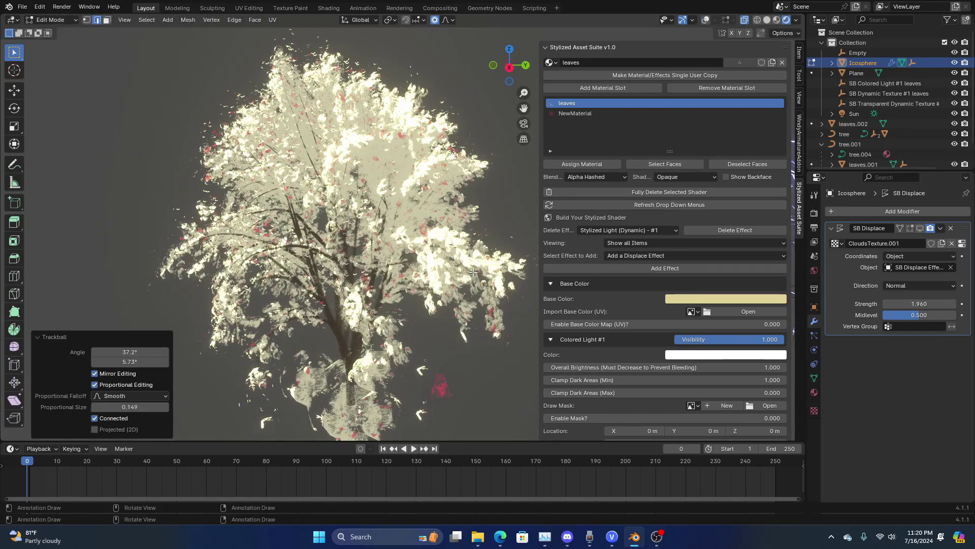
# Scatter three more duplicates of the leaf around the lower part of the tree.
pyautogui.click(464, 331)
pyautogui.hotkey('shift', 'd')
pyautogui.click(325, 392)
pyautogui.hotkey('shift', 'd')
pyautogui.click(304, 351)
pyautogui.moveTo(305, 350); pyautogui.dragTo(383, 295, button='middle')
pyautogui.hotkey('shift', 'd')
pyautogui.click(447, 280)
# Reposition one of the linked leaf copies and return to Object Mode.
pyautogui.click(431, 335)
pyautogui.hotkey('ctrl', 'l')
pyautogui.press('g')
pyautogui.click(425, 336)
pyautogui.click(277, 387)
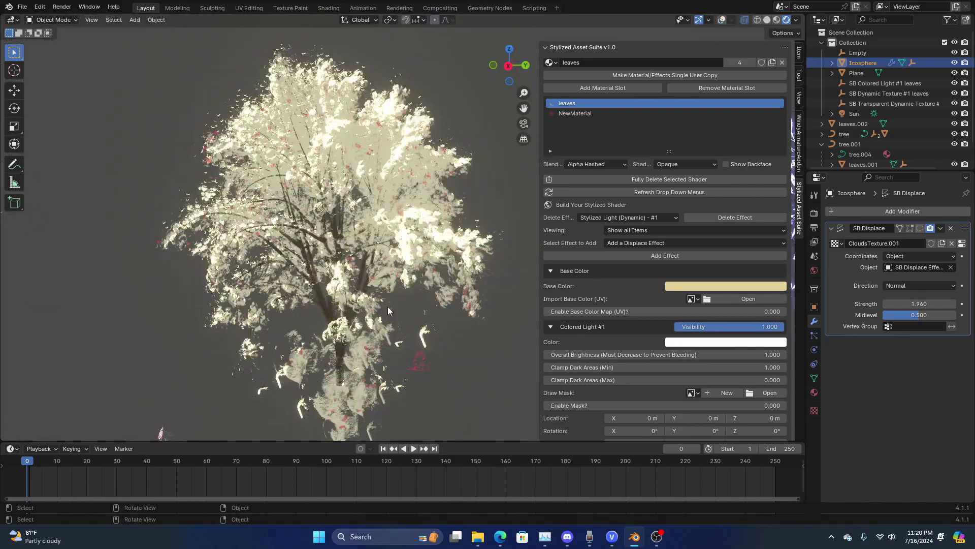
pyautogui.press('Tab')
pyautogui.moveTo(447, 306); pyautogui.dragTo(321, 245, button='middle')
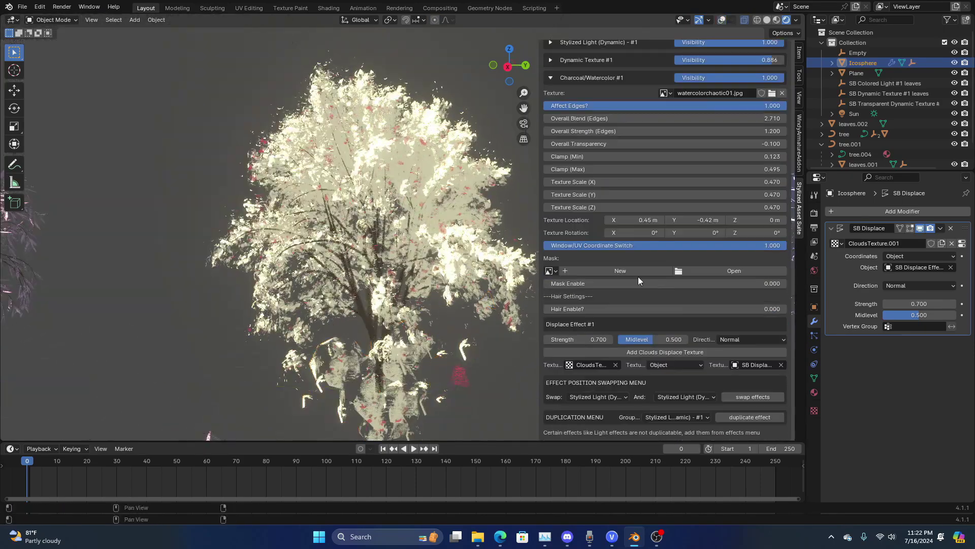
# Set the Charcoal/Watercolor #1 Window/UV Coordinate Switch to 0 and Overall Transparency to -0.4.
pyautogui.moveTo(638, 276); pyautogui.dragTo(638, 317, button='middle')
pyautogui.moveTo(687, 286); pyautogui.dragTo(543, 286)
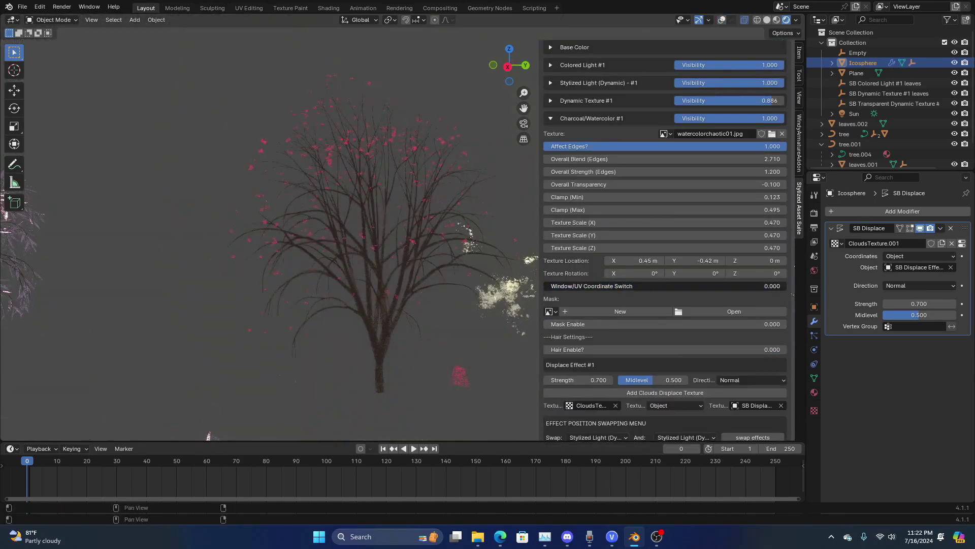
pyautogui.click(722, 20)
pyautogui.moveTo(473, 304); pyautogui.dragTo(494, 316, button='middle')
pyautogui.moveTo(675, 184); pyautogui.dragTo(655, 184)
pyautogui.click(722, 20)
pyautogui.moveTo(485, 279); pyautogui.dragTo(453, 284, button='middle')
pyautogui.hotkey('shift', 'alt', 'z')
pyautogui.hotkey('shift', 'alt', 'z')
pyautogui.press('h')
pyautogui.hotkey('shift', 'alt', 'z')
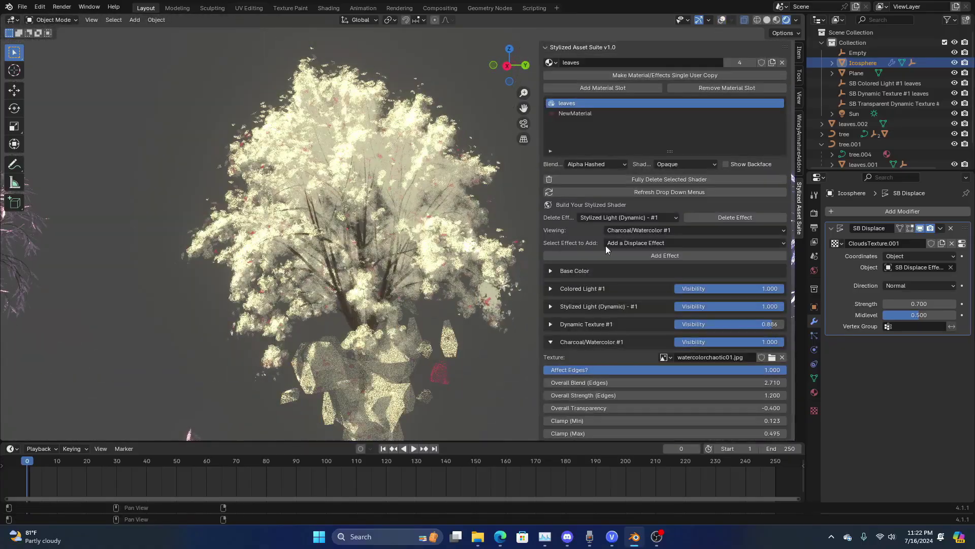
# Set the Charcoal/Watercolor #1 texture scale to 5.77 on X, Y and Z and its Overall Strength to 1.22.
pyautogui.scroll(-2, 605, 245)
pyautogui.moveTo(629, 342); pyautogui.dragTo(606, 354)
pyautogui.scroll(-5, 607, 351)
pyautogui.moveTo(604, 303); pyautogui.dragTo(741, 304)
pyautogui.rightClick(604, 303)
pyautogui.moveTo(595, 316); pyautogui.dragTo(712, 329)
pyautogui.rightClick(594, 316)
pyautogui.rightClick(579, 317)
pyautogui.rightClick(572, 331)
pyautogui.moveTo(572, 331); pyautogui.dragTo(742, 303)
pyautogui.keyDown('shift'); pyautogui.moveTo(390, 240); pyautogui.dragTo(367, 241, button='middle'); pyautogui.keyUp('shift')
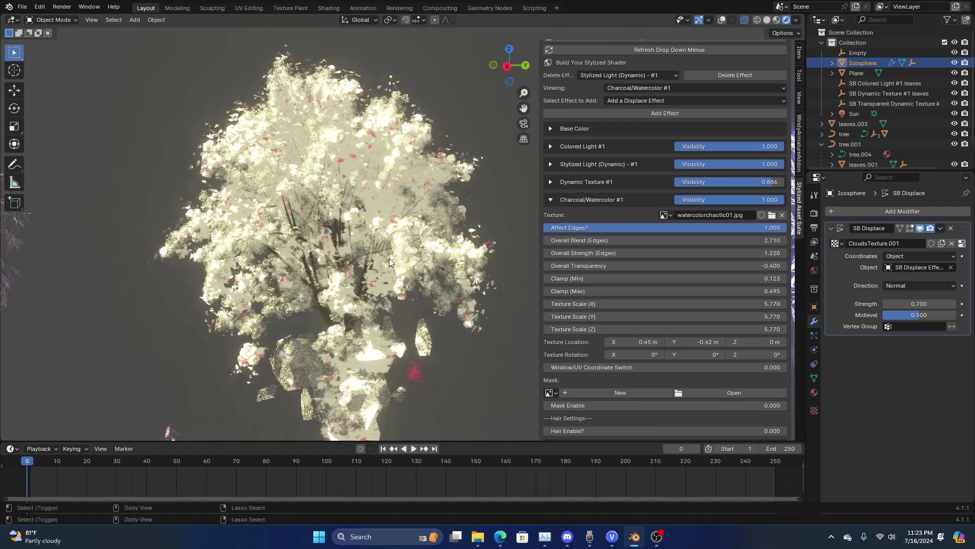
# Hide the Icosphere and its leaf copies from the viewport.
pyautogui.press('h')
pyautogui.moveTo(515, 327); pyautogui.dragTo(500, 332, button='middle')
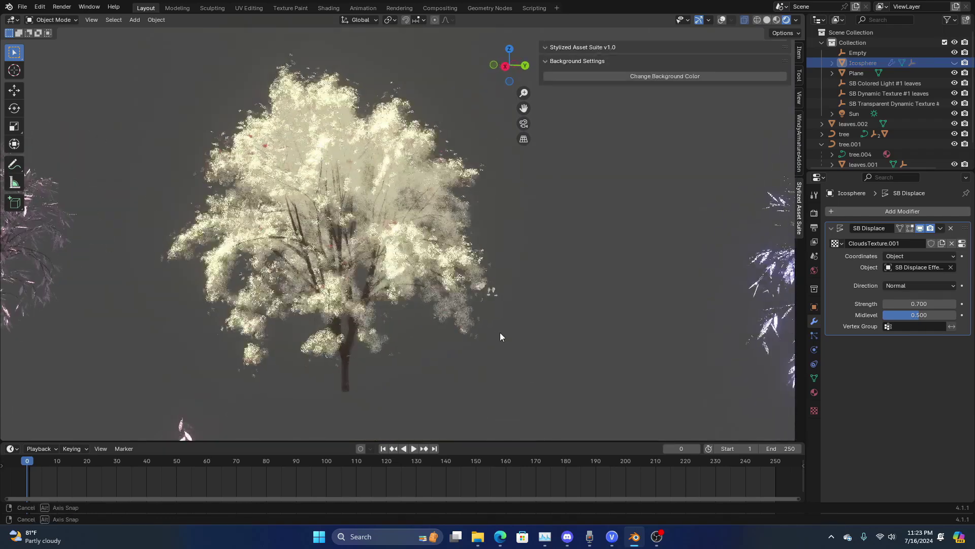
pyautogui.click(94, 21)
pyautogui.click(127, 221)
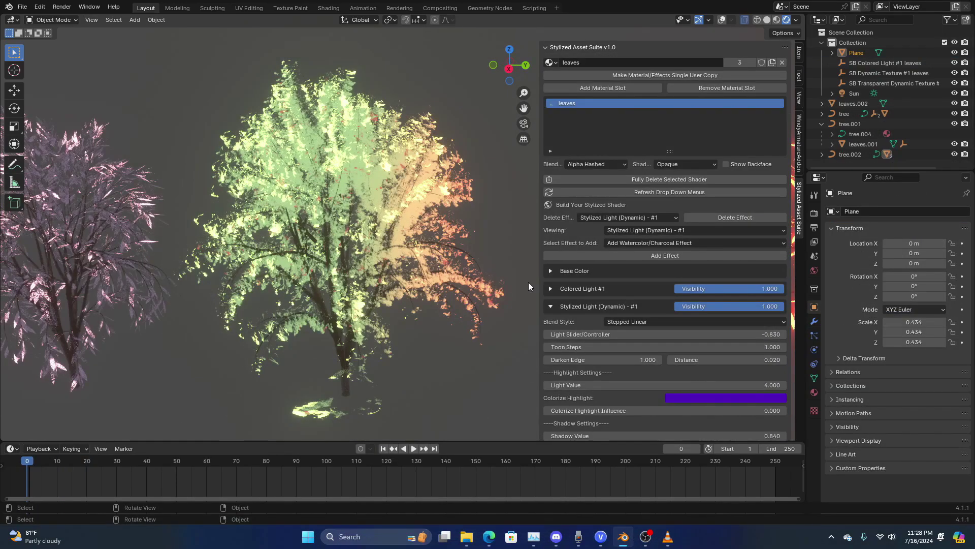
# Select the plane at the trunk's base and add a Watercolor/Charcoal effect to its leaves material.
pyautogui.hotkey('shift', 'alt', 'z')
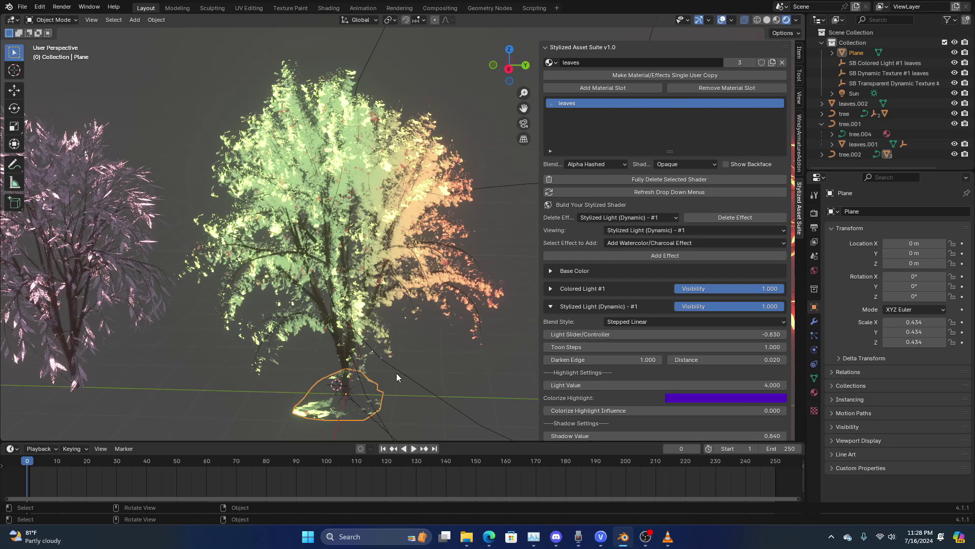
pyautogui.click(380, 385)
pyautogui.click(645, 255)
pyautogui.scroll(-11, 691, 309)
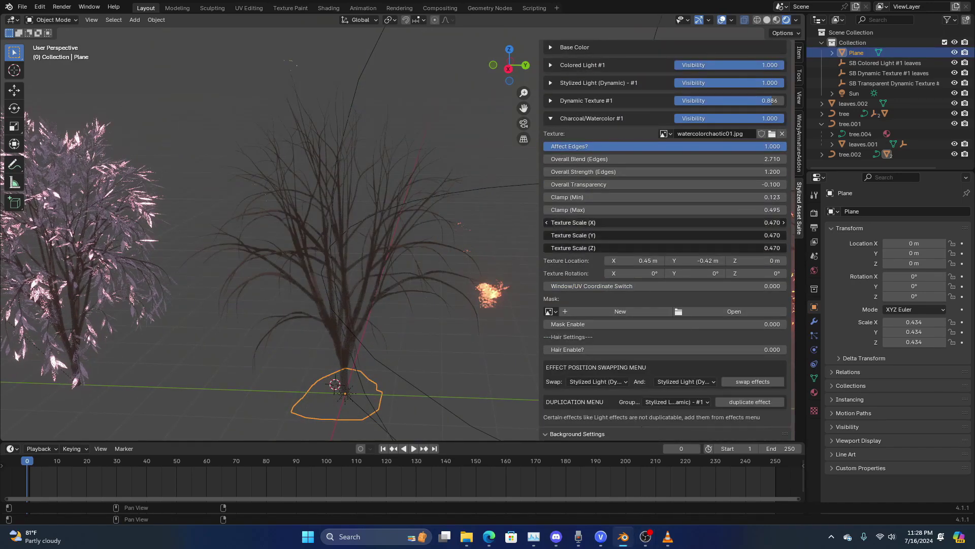
# Set the Charcoal/Watercolor #1 texture scale to 2.99 on all axes, Overall Strength to 0.69 and Overall Transparency to -0.06.
pyautogui.moveTo(645, 223); pyautogui.dragTo(721, 223)
pyautogui.moveTo(645, 172); pyautogui.dragTo(676, 172)
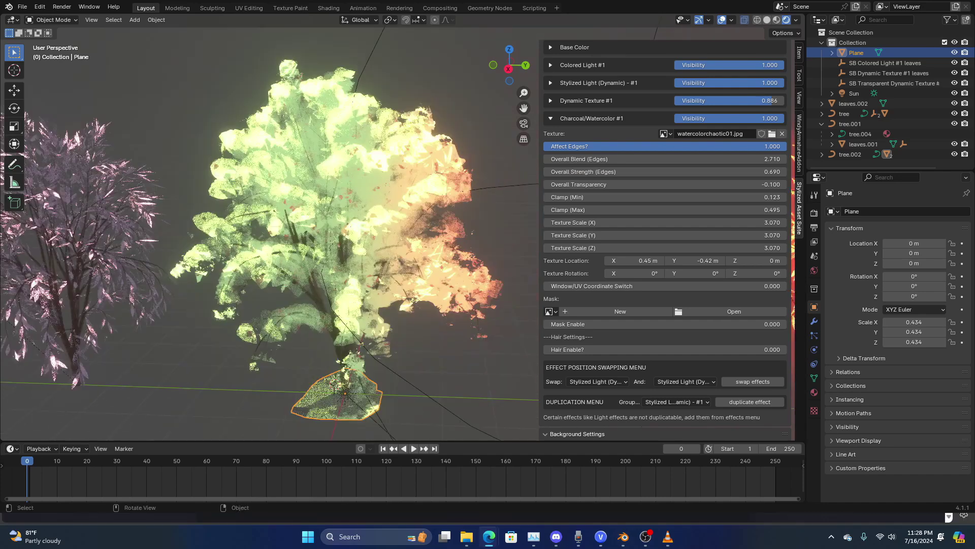
pyautogui.moveTo(686, 248); pyautogui.dragTo(682, 224)
# Duplicate the plane's geometry in Edit Mode, then move and scale the copy beside the trunk.
pyautogui.press('Tab')
pyautogui.hotkey('shift', 'alt', 'z')
pyautogui.hotkey('shift', 'd')
pyautogui.click(407, 396)
pyautogui.press('s')
pyautogui.rightClick(440, 384)
pyautogui.press('g')
pyautogui.click(453, 368)
pyautogui.press('s')
pyautogui.click(327, 399)
# Place two more scaled duplicates of the plane's geometry around the trunk and return to Object Mode.
pyautogui.hotkey('shift', 'd')
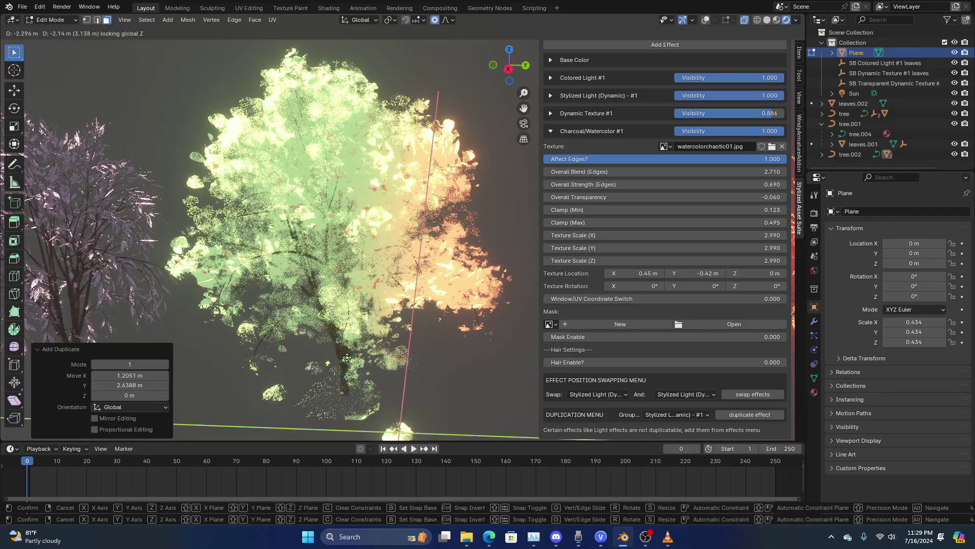
pyautogui.click(402, 406)
pyautogui.press('s')
pyautogui.click(376, 401)
pyautogui.hotkey('shift', 'd')
pyautogui.click(406, 401)
pyautogui.press('s')
pyautogui.click(413, 393)
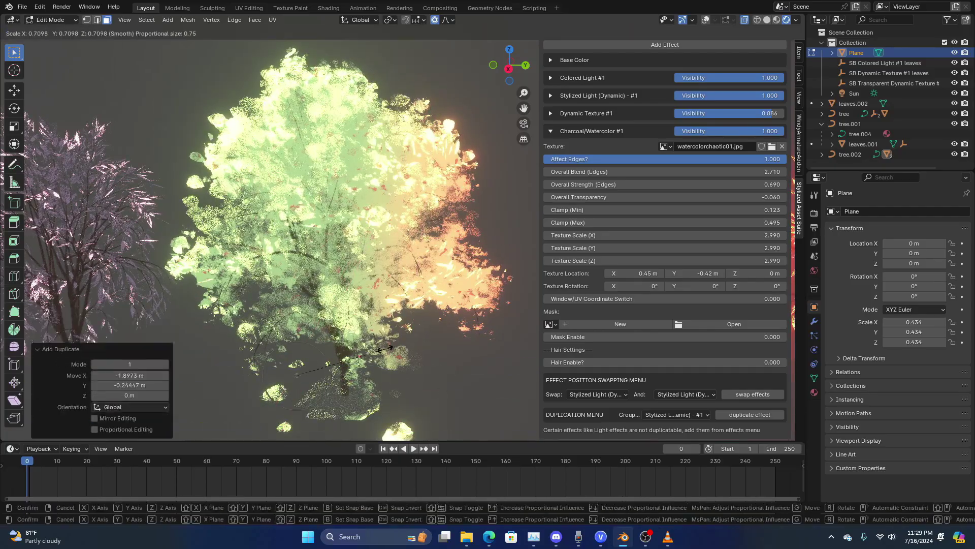
pyautogui.press('Tab')
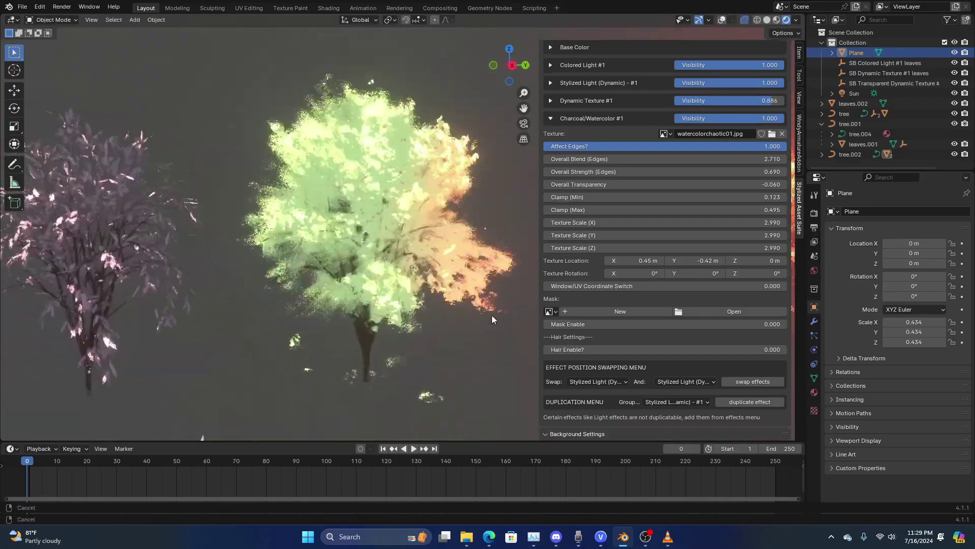
# Select tree.002 and lower the Light Value of its Stylized Light (Dynamic) - #1 effect to 0.81.
pyautogui.click(492, 315)
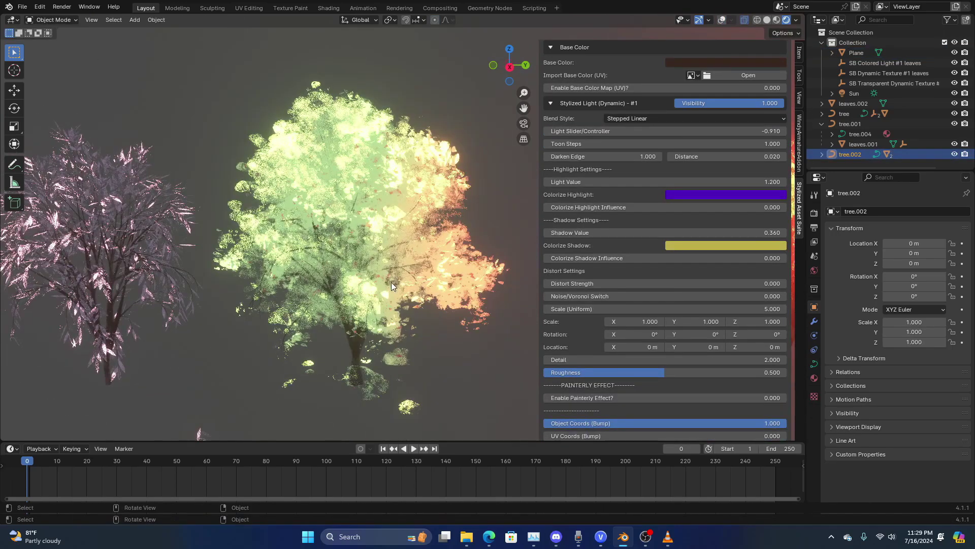
pyautogui.scroll(10, 638, 194)
pyautogui.click(638, 210)
pyautogui.click(634, 252)
pyautogui.scroll(-8, 634, 263)
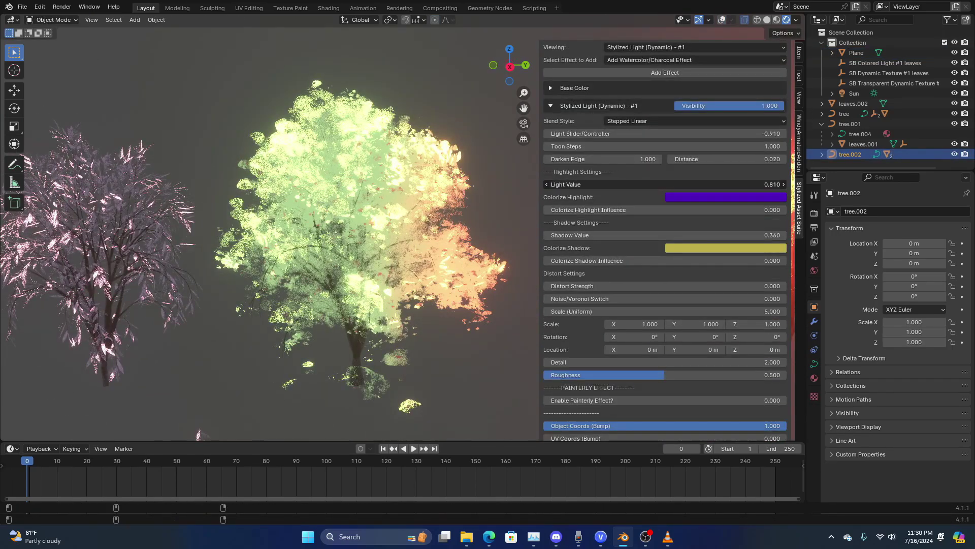
# Select the plane and set the Light Value of its Stylized Light (Dynamic) - #1 effect to 3.2.
pyautogui.click(383, 389)
pyautogui.scroll(8, 636, 213)
pyautogui.click(636, 210)
pyautogui.click(636, 244)
pyautogui.scroll(-2, 645, 264)
pyautogui.click(672, 324)
pyautogui.write('3.2')
pyautogui.press('Return')
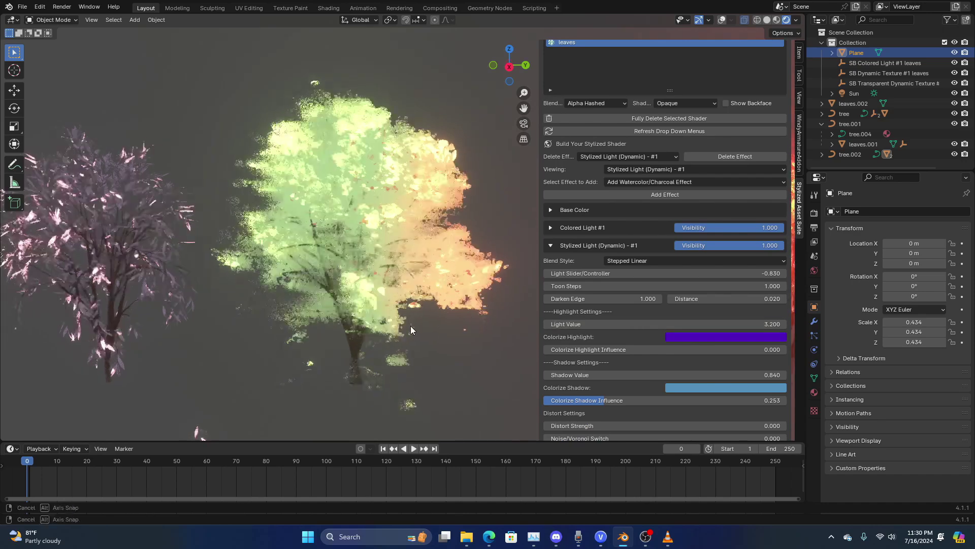
pyautogui.click(706, 337)
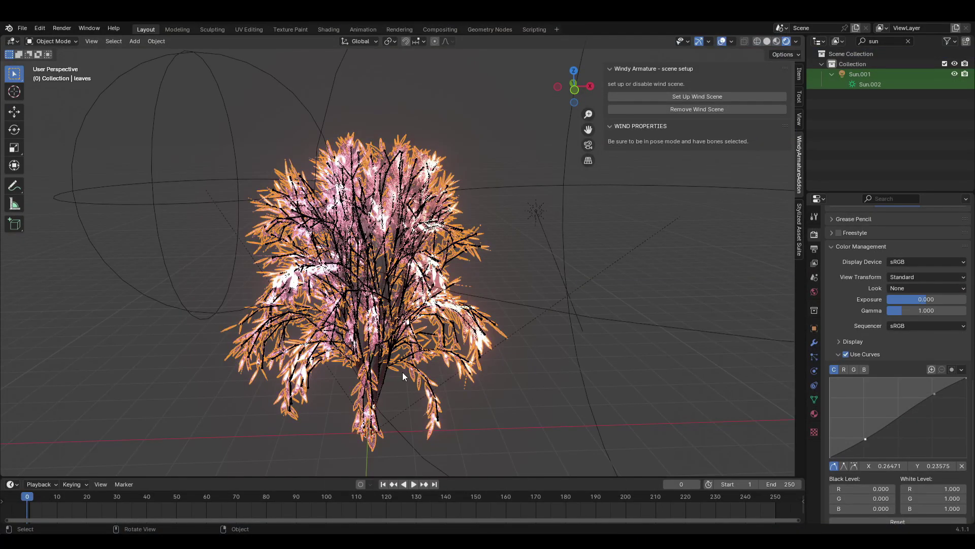
# Hide the overlays and toggle the scene's Bloom off and on to compare its glow on the pink tree.
pyautogui.scroll(14, 952, 320)
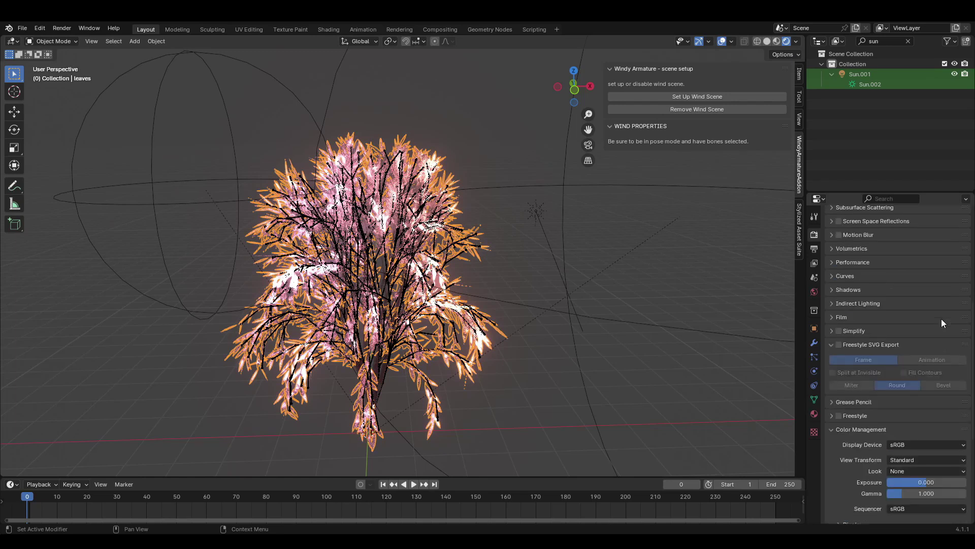
pyautogui.scroll(5, 940, 319)
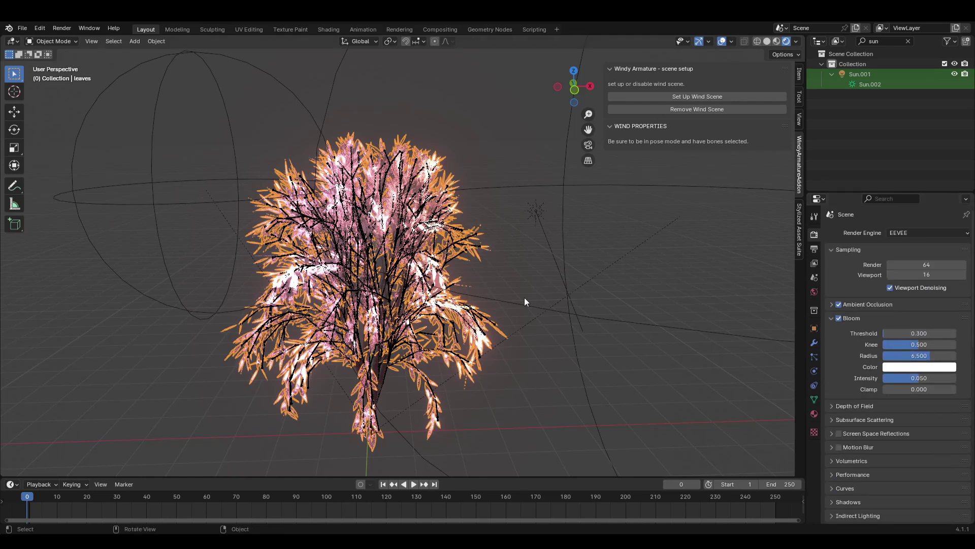
pyautogui.hotkey('shift', 'alt', 'z')
pyautogui.click(838, 318)
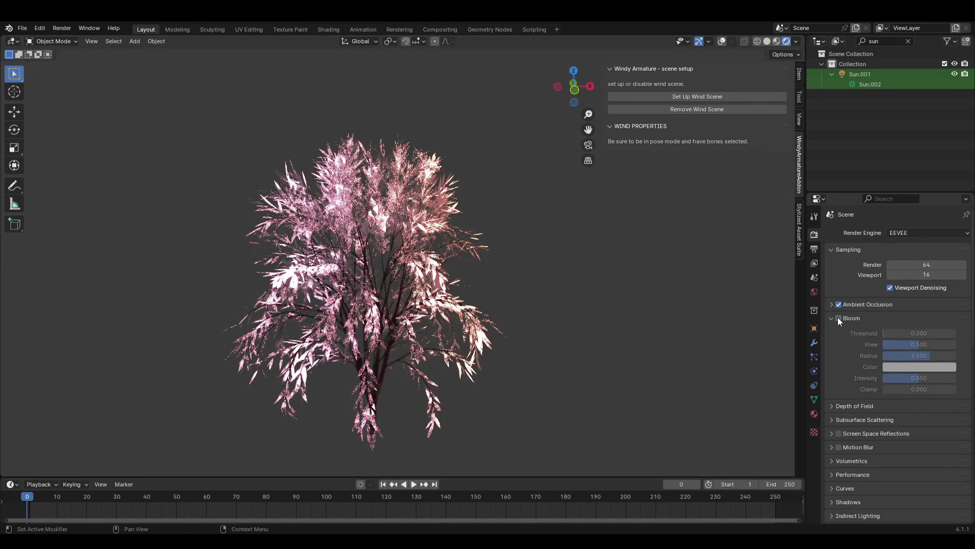
pyautogui.click(839, 318)
pyautogui.click(838, 318)
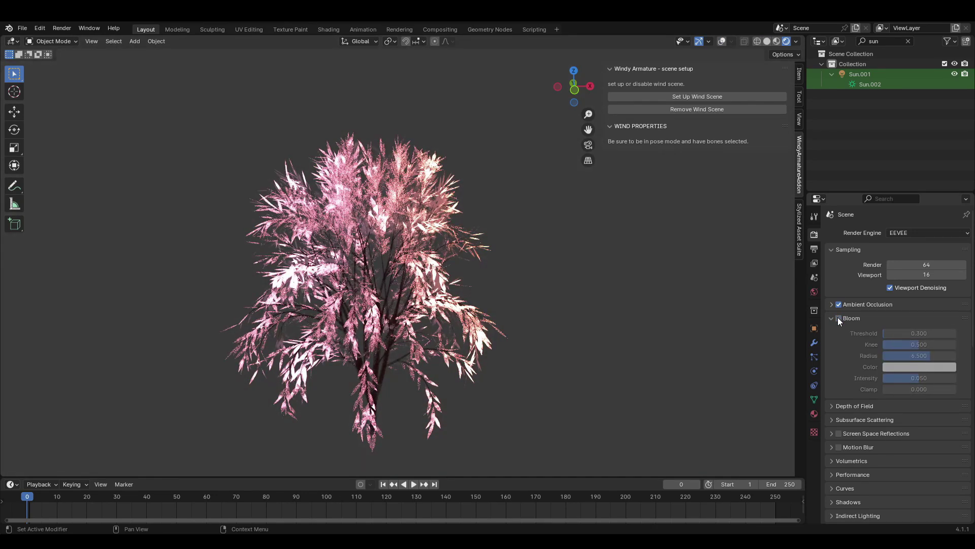
pyautogui.click(839, 318)
# Show the leaves material's Stylized Light (Dynamic) - #1 settings and view the tree with and without overlays.
pyautogui.click(694, 249)
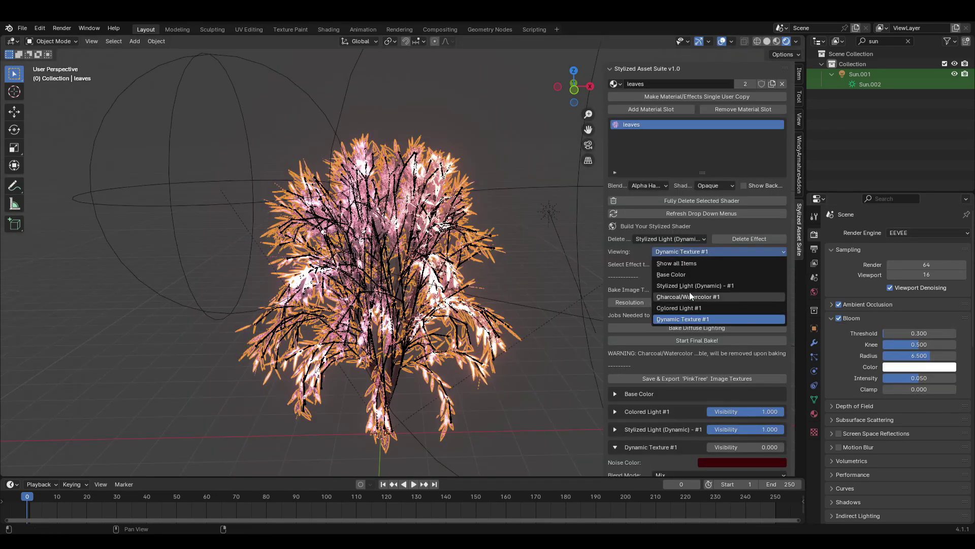
pyautogui.click(692, 291)
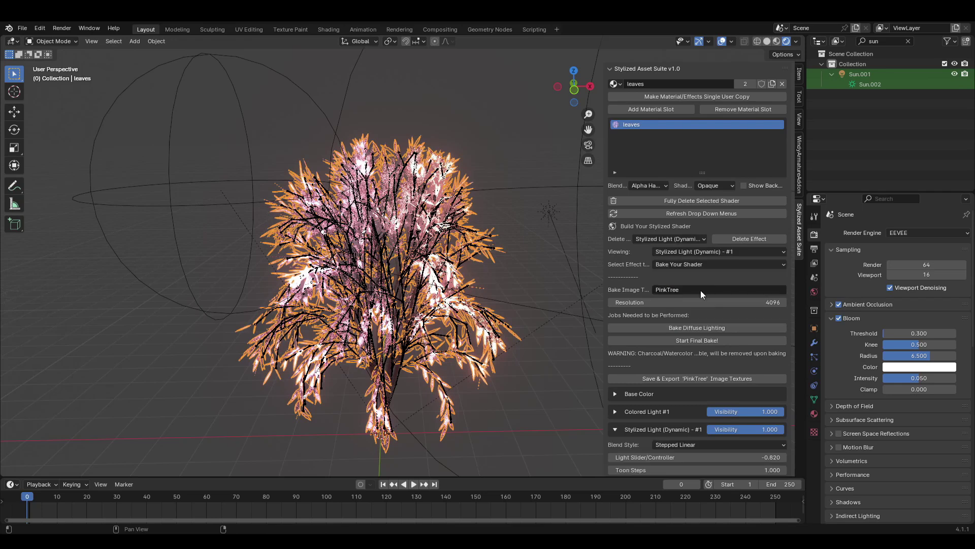
pyautogui.scroll(-10, 700, 291)
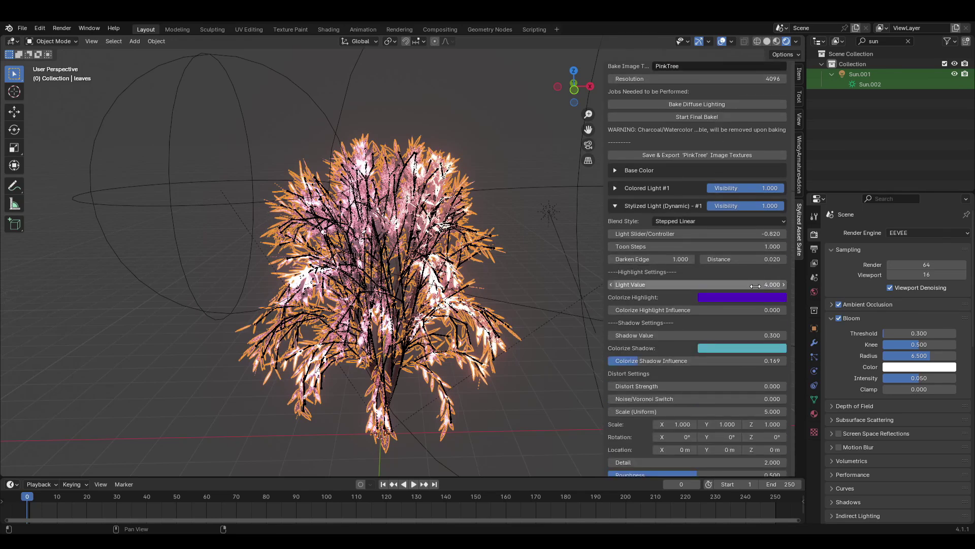
pyautogui.hotkey('shift', 'alt', 'z')
pyautogui.hotkey('shift', 'alt', 'z')
pyautogui.hotkey('shift', 'alt', 'z')
pyautogui.hotkey('shift', 'alt', 'z')
pyautogui.hotkey('shift', 'alt', 'z')
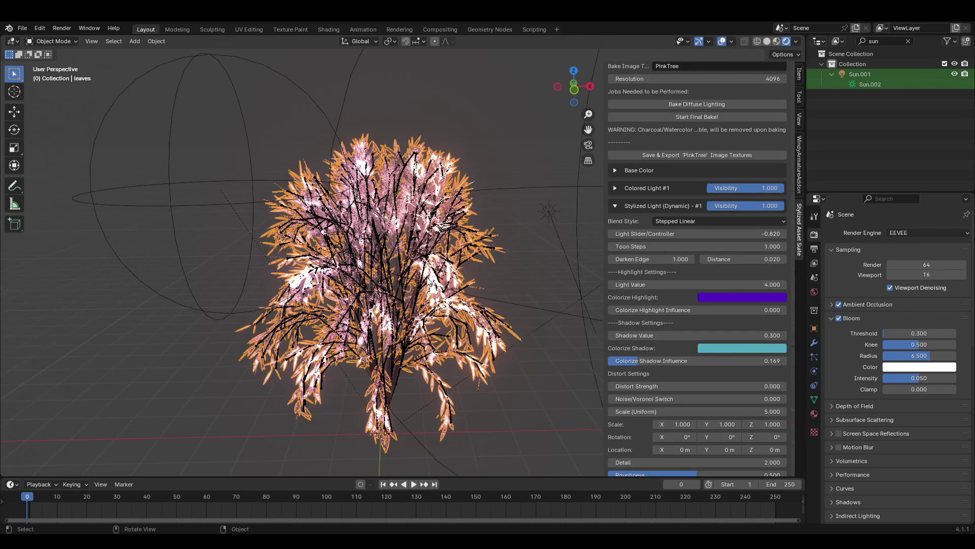
# Try a highlight Light Value of 40 on the pink tree's leaves, then undo it.
pyautogui.scroll(1, 503, 292)
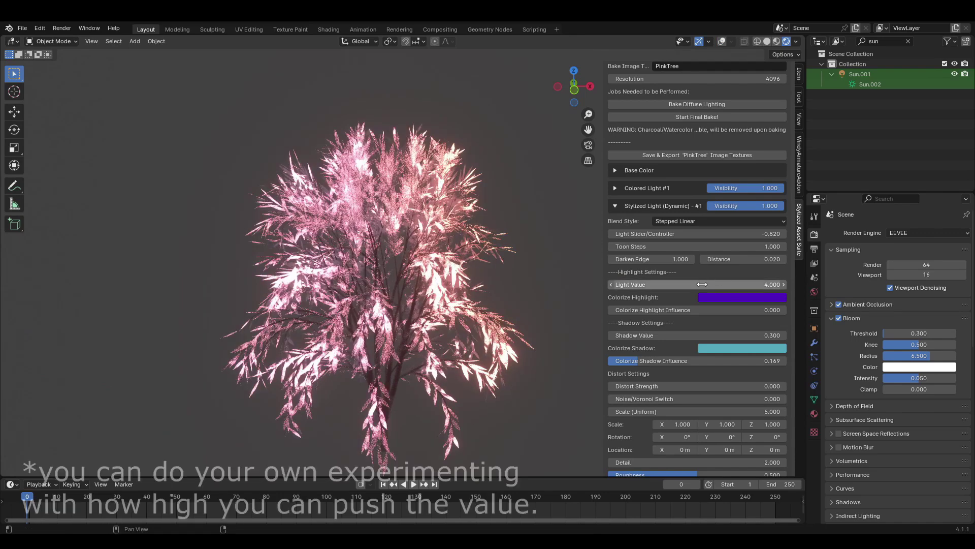
pyautogui.write('40')
pyautogui.press('Return')
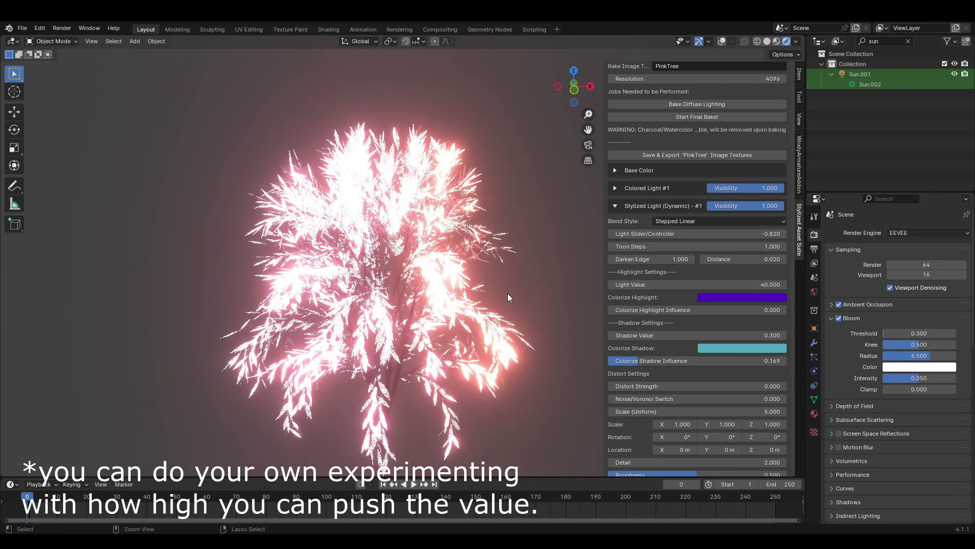
pyautogui.hotkey('ctrl', 'z')
# Set the highlight Light Value of the leaves' Stylized Light (Dynamic) - #1 effect to 1.
pyautogui.hotkey('shift', 'alt', 'z')
pyautogui.click(699, 286)
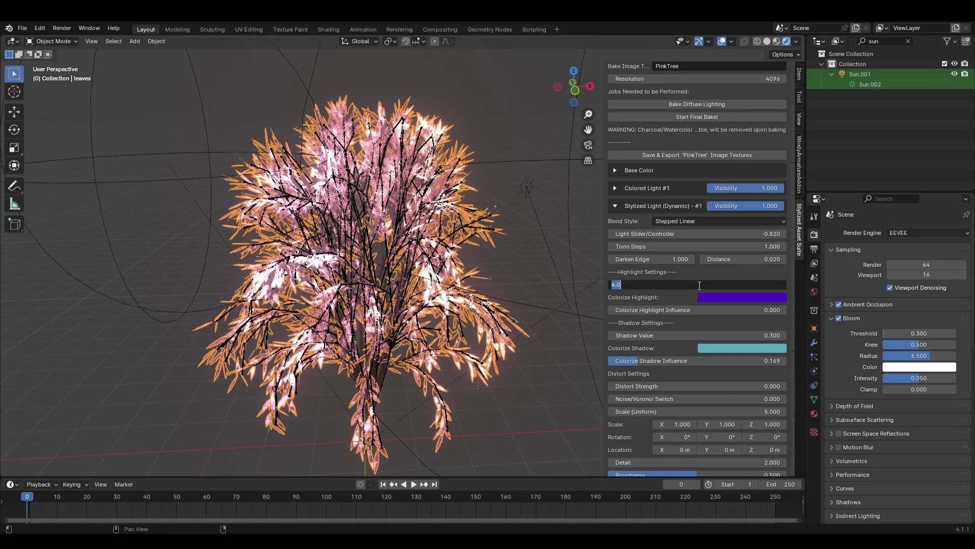
pyautogui.press('Return')
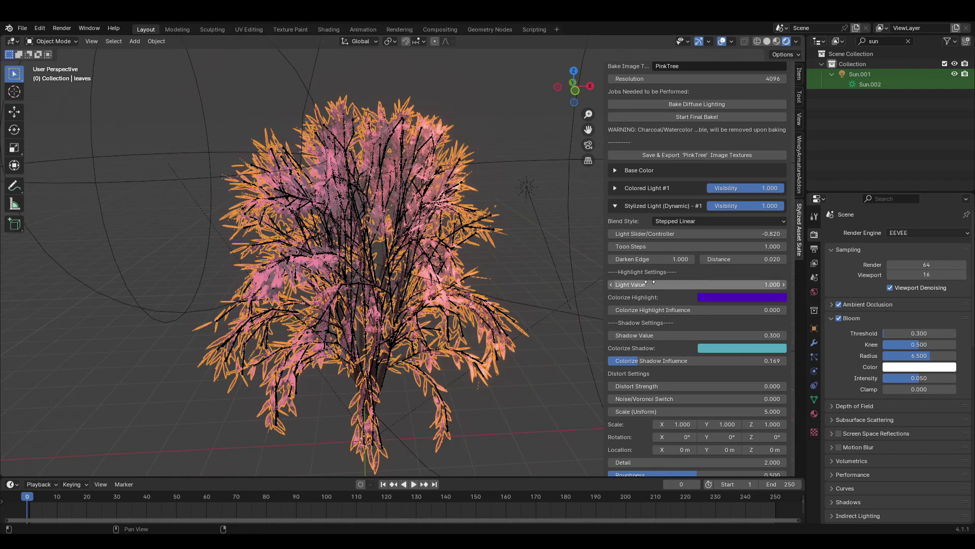
pyautogui.hotkey('shift', 'alt', 'z')
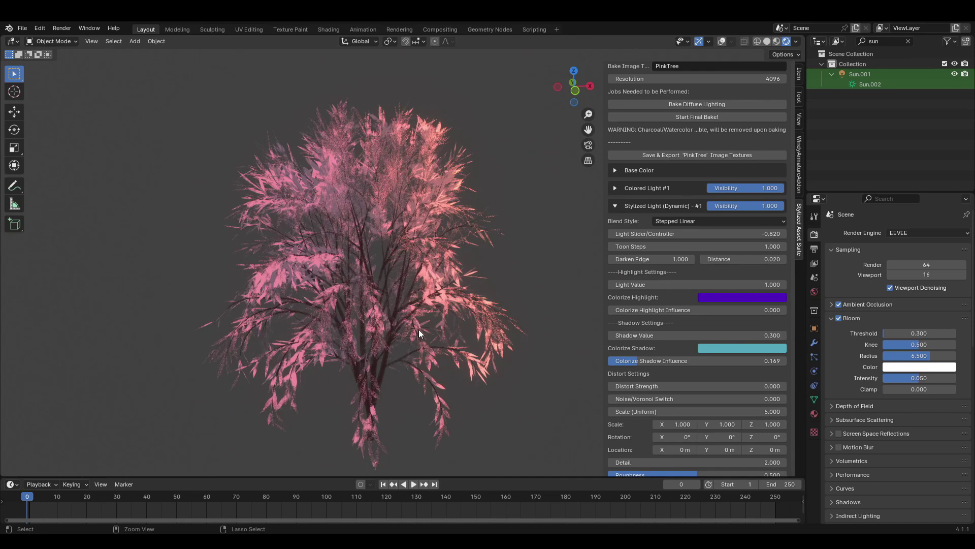
pyautogui.scroll(-2, 502, 316)
pyautogui.scroll(2, 528, 319)
# Try moving the Colored Light #1 empty to different spots around the pink tree.
pyautogui.hotkey('shift', 'alt', 'z')
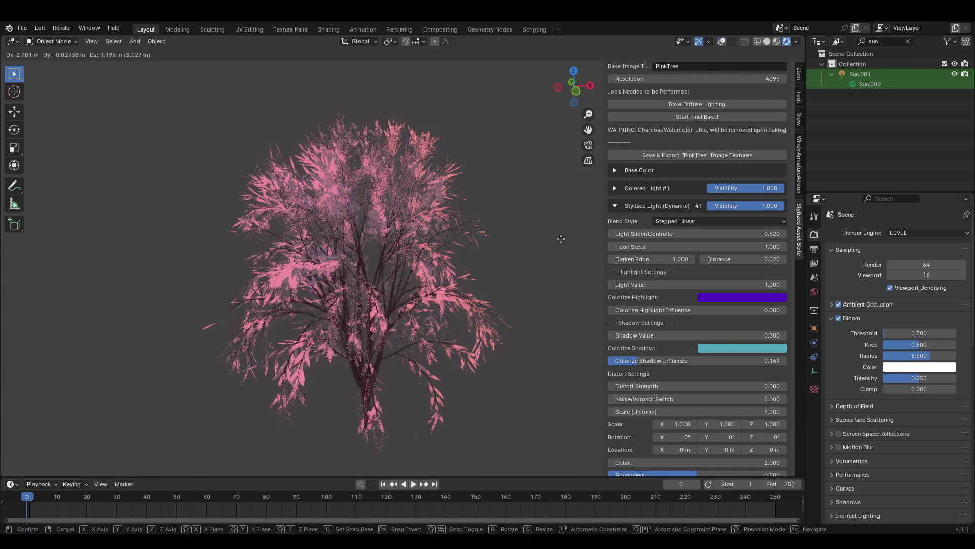
pyautogui.click(66, 192)
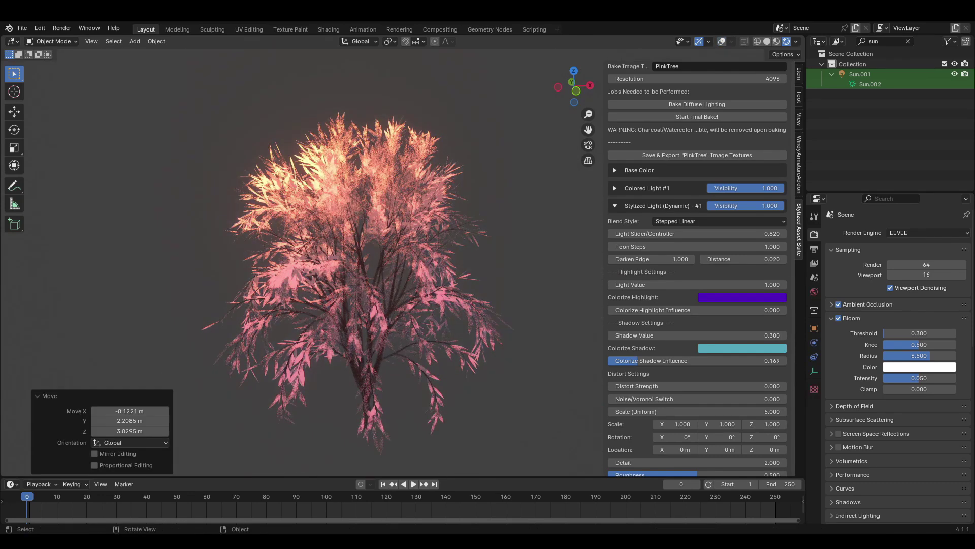
pyautogui.moveTo(400, 287); pyautogui.dragTo(393, 288, button='middle')
pyautogui.click(280, 431)
pyautogui.scroll(-1, 442, 303)
pyautogui.hotkey('shift', 'alt', 'z')
pyautogui.press('g')
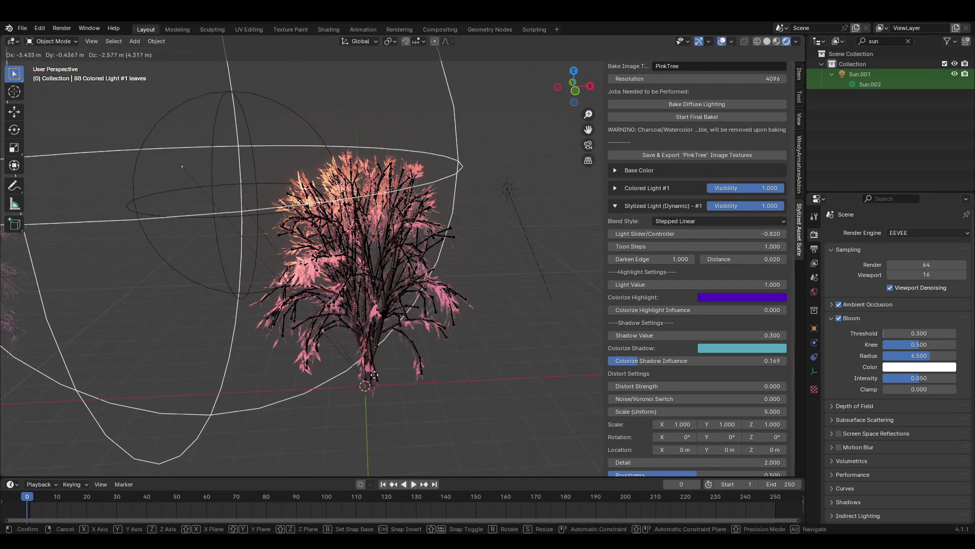
pyautogui.click(453, 313)
pyautogui.hotkey('shift', 'alt', 'z')
pyautogui.moveTo(453, 313); pyautogui.dragTo(461, 314, button='middle')
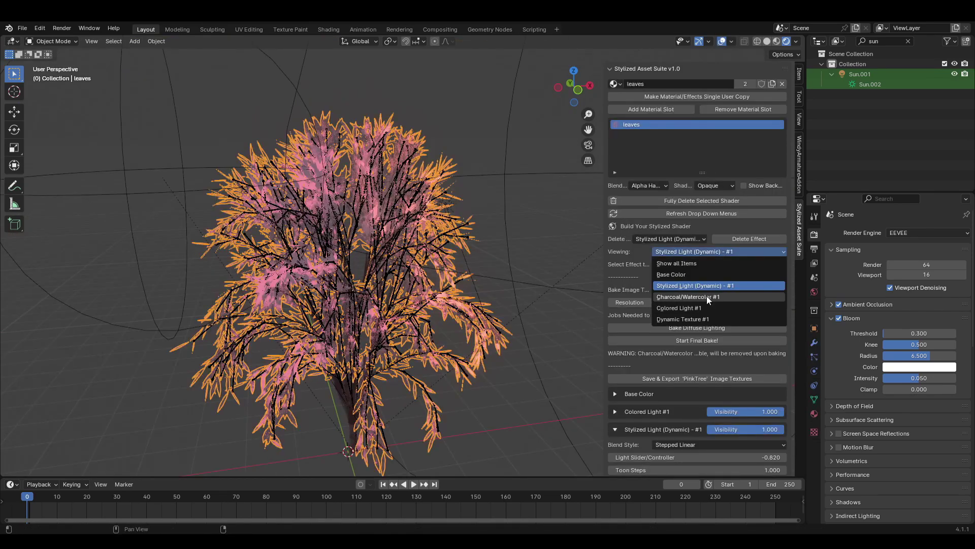
# Show the leaves' Charcoal/Watercolor #1 settings and examine the tree with and without overlays.
pyautogui.click(706, 296)
pyautogui.scroll(-10, 705, 314)
pyautogui.hotkey('shift', 'alt', 'z')
pyautogui.moveTo(464, 276); pyautogui.dragTo(498, 334, button='middle')
pyautogui.hotkey('shift', 'alt', 'z')
pyautogui.hotkey('shift', 'alt', 'z')
pyautogui.hotkey('shift', 'alt', 'z')
pyautogui.hotkey('shift', 'alt', 'z')
pyautogui.scroll(3, 725, 356)
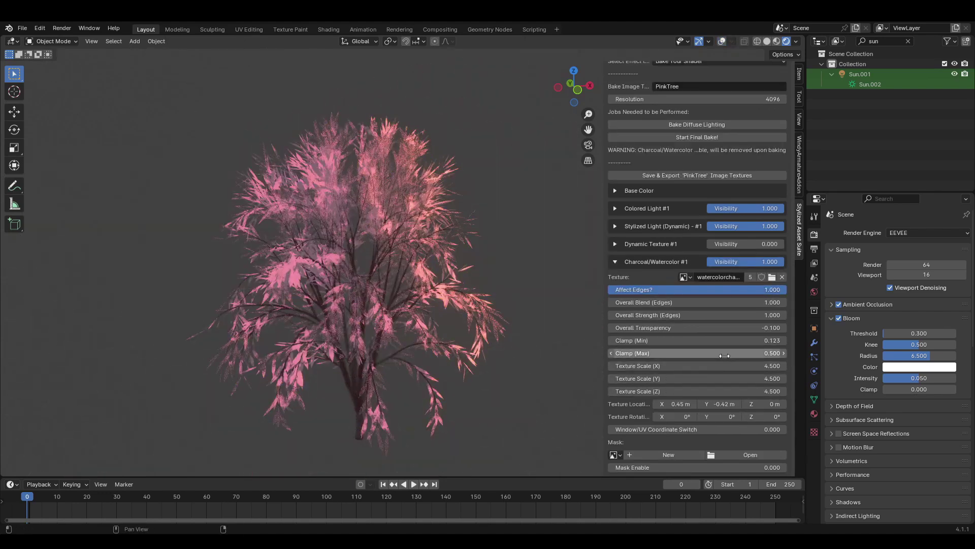
# Delete the leaves' Charcoal/Watercolor #1 effect and add a Dynamic Texture (Transparent) effect in its place.
pyautogui.scroll(10, 725, 355)
pyautogui.click(746, 238)
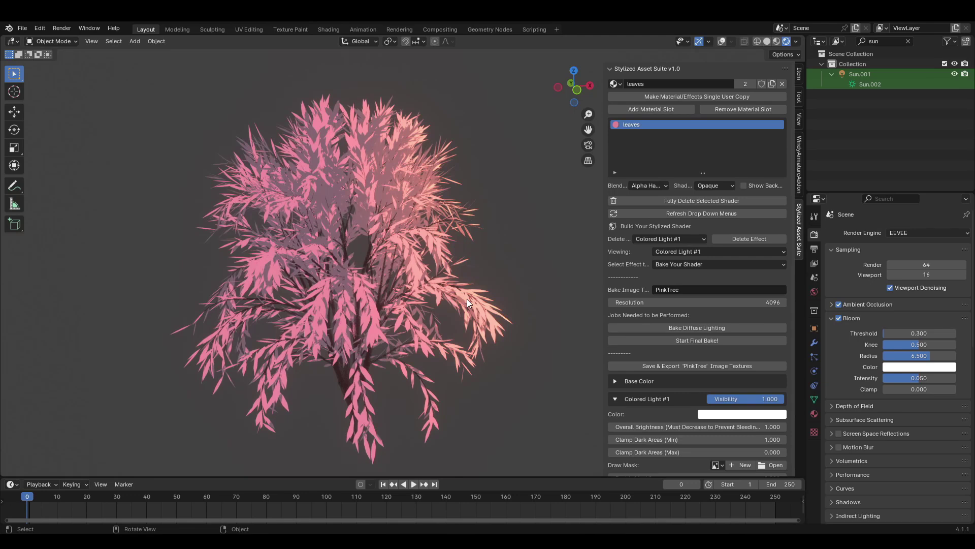
pyautogui.click(697, 264)
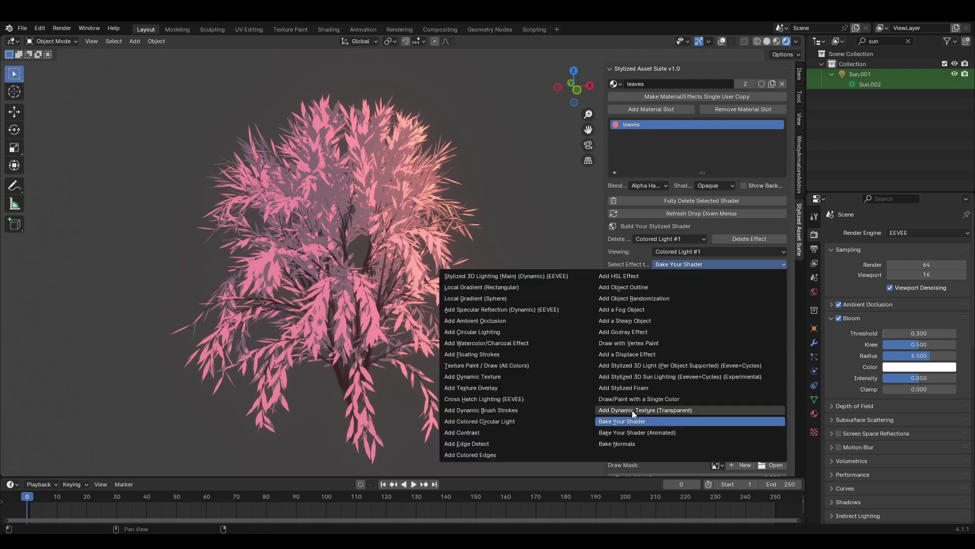
pyautogui.click(633, 411)
pyautogui.scroll(-5, 681, 326)
pyautogui.scroll(4, 704, 327)
pyautogui.click(702, 256)
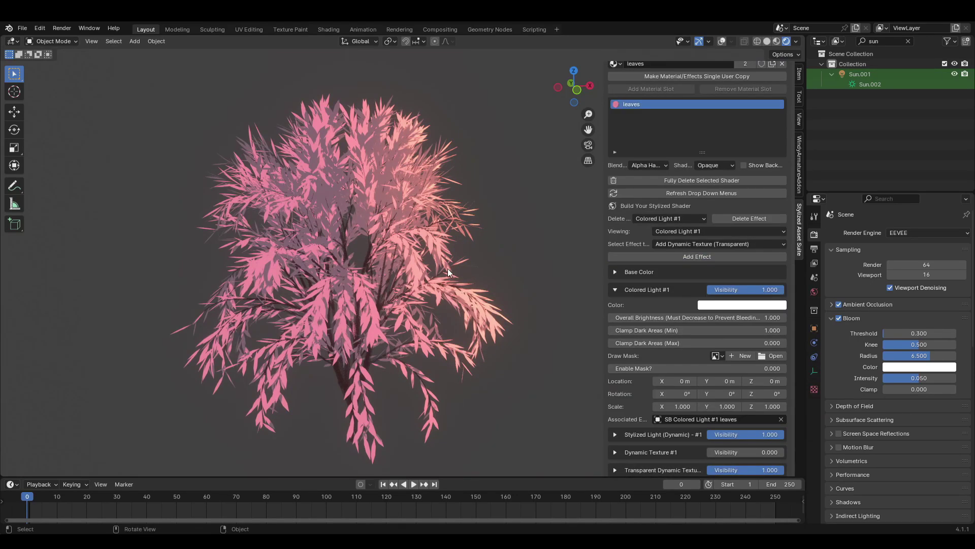
# Move the Transparent Dynamic Texture #1 empty beside the tree and show that effect's settings.
pyautogui.hotkey('shift', 'alt', 'z')
pyautogui.click(275, 279)
pyautogui.scroll(-5, 722, 305)
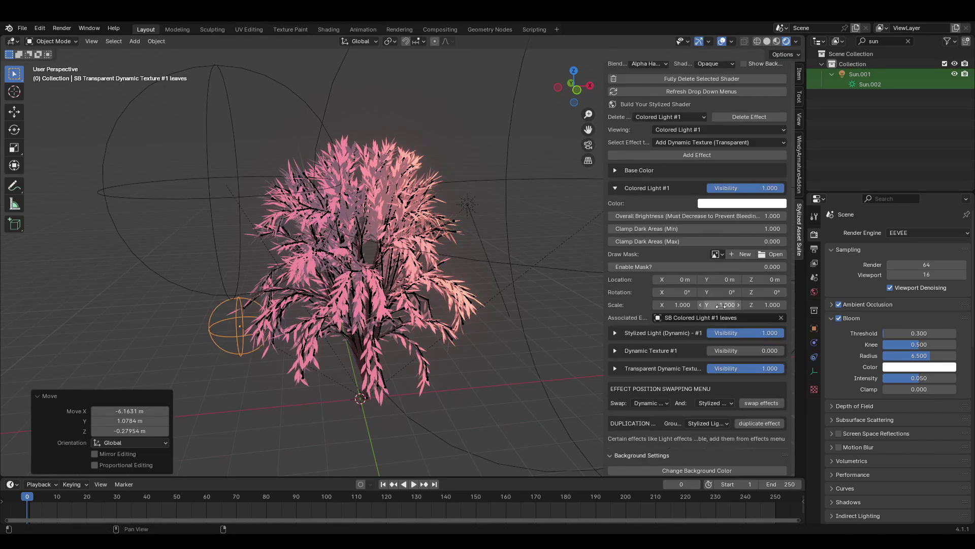
pyautogui.click(672, 132)
pyautogui.click(681, 194)
pyautogui.scroll(-7, 716, 323)
# Resize and reposition the Transparent Dynamic Texture #1 empty to check how its sphere masks the leaves.
pyautogui.click(479, 268)
pyautogui.press('g')
pyautogui.hotkey('shift', 'z')
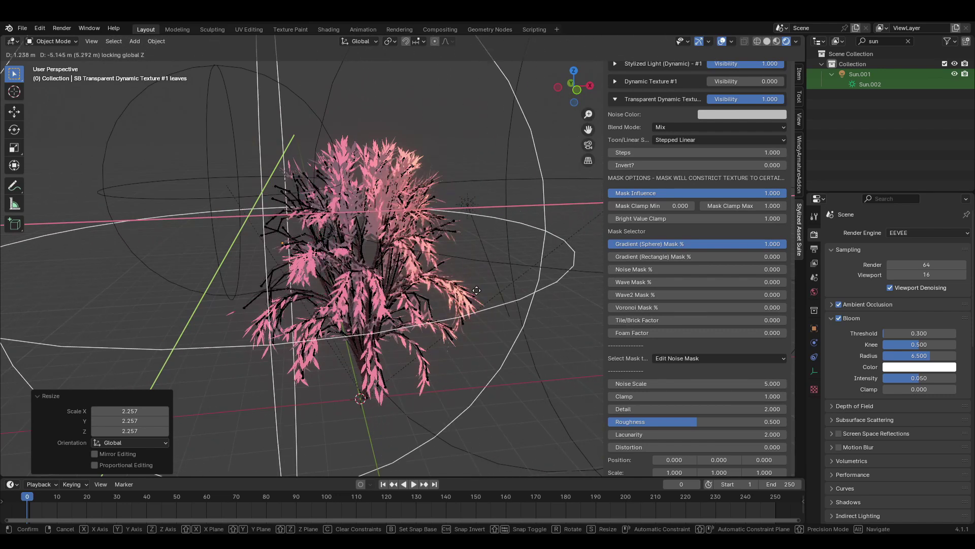
pyautogui.click(447, 292)
pyautogui.press('s')
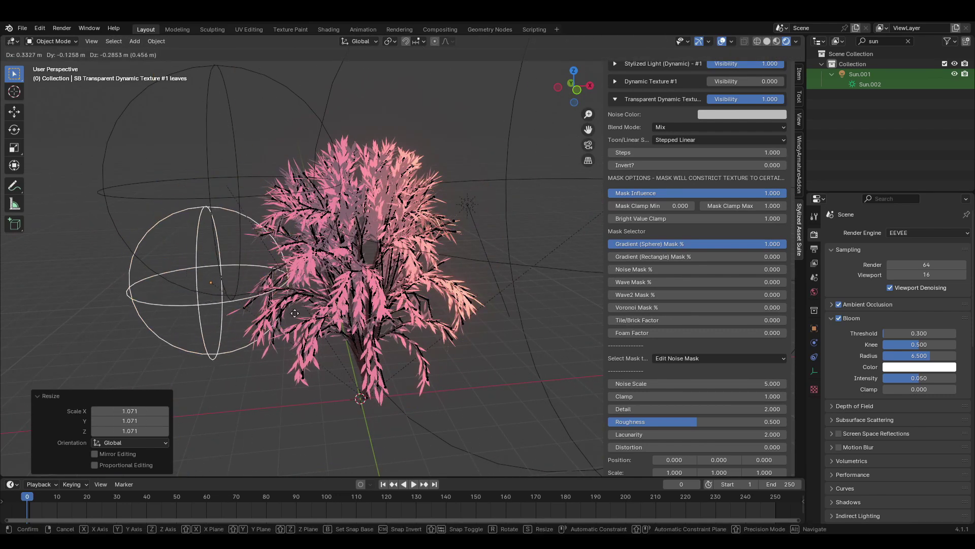
pyautogui.click(296, 318)
pyautogui.scroll(1, 315, 317)
# Set Gradient (Sphere) Mask % to 0 and Noise Mask % to 1 for the leaves' transparent texture.
pyautogui.moveTo(707, 247); pyautogui.dragTo(526, 247)
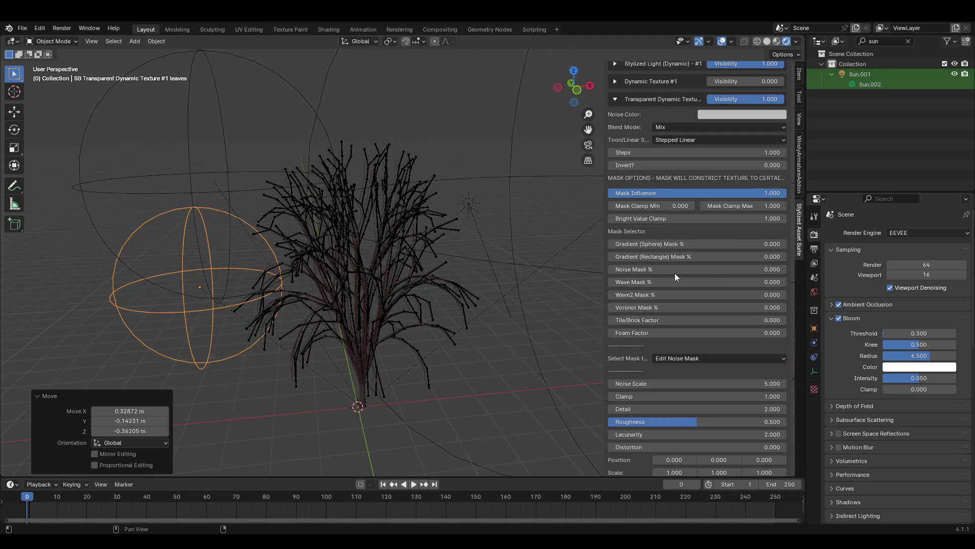
pyautogui.scroll(1, 564, 274)
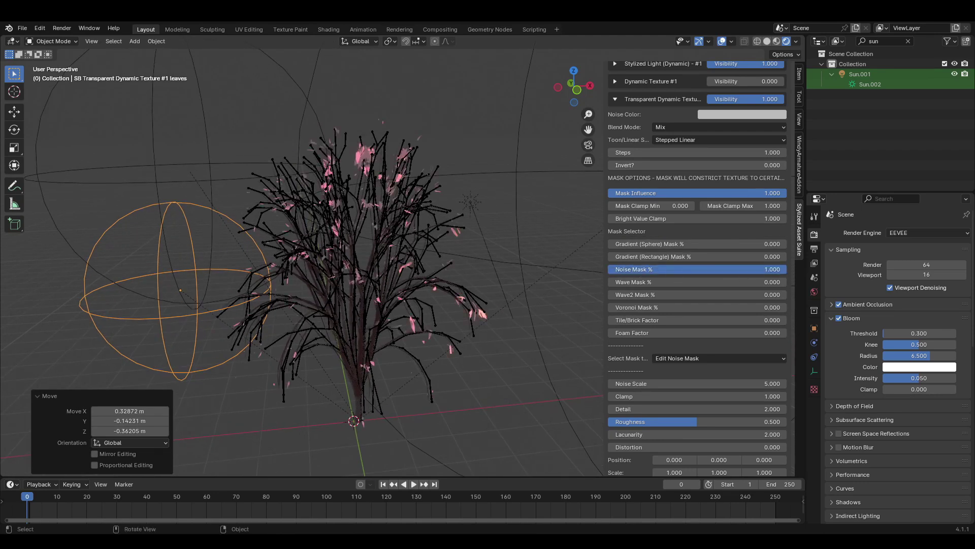
pyautogui.scroll(-3, 684, 345)
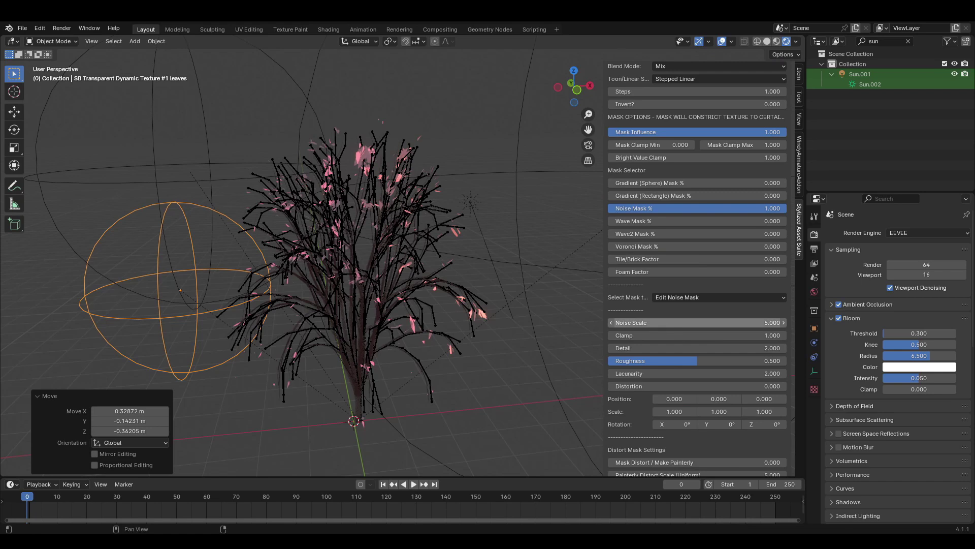
# Choose Edit Noise Mask, set the Noise Scale to 220, and view the leaves without overlays.
pyautogui.click(702, 301)
pyautogui.click(687, 328)
pyautogui.doubleClick(676, 322)
pyautogui.write('220')
pyautogui.press('Return')
pyautogui.scroll(1, 483, 281)
pyautogui.hotkey('alt', 'shift', 'z')
pyautogui.moveTo(541, 306)
pyautogui.mouseDown(button='middle')
pyautogui.moveTo(530, 319)
pyautogui.moveTo(538, 314)
pyautogui.mouseUp(button='middle')
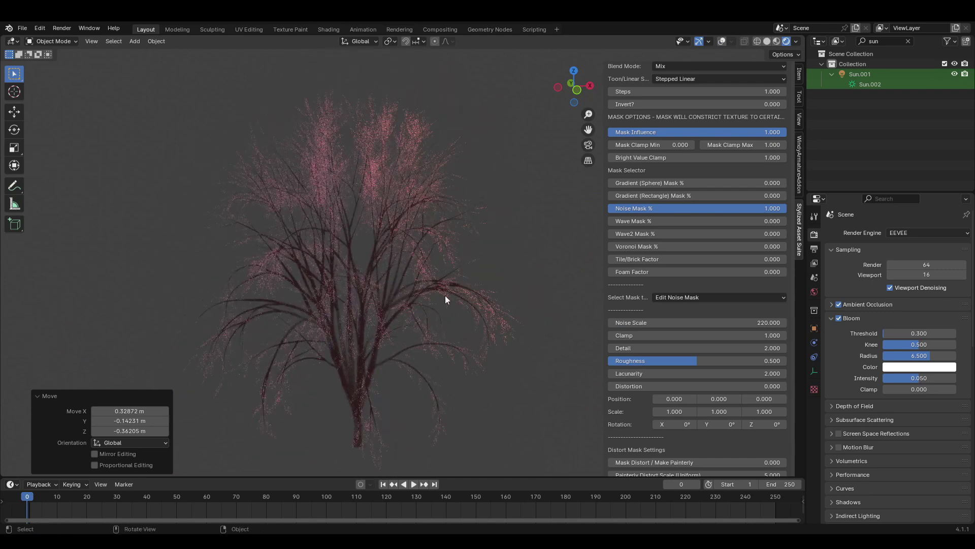
pyautogui.hotkey('shift', 'alt', 'z')
# Set the leaves material's blend mode to Alpha Blend.
pyautogui.scroll(10, 692, 316)
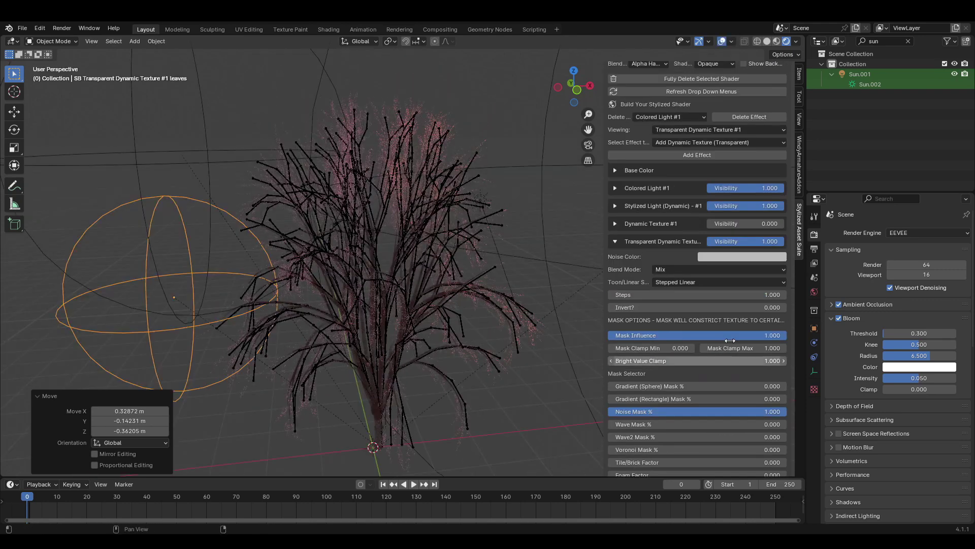
pyautogui.scroll(5, 730, 340)
pyautogui.click(646, 165)
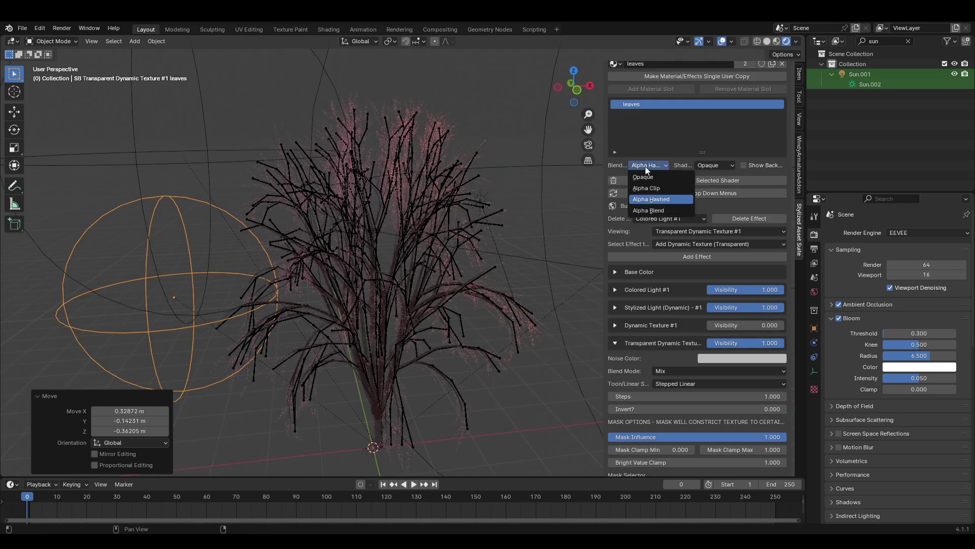
pyautogui.click(656, 212)
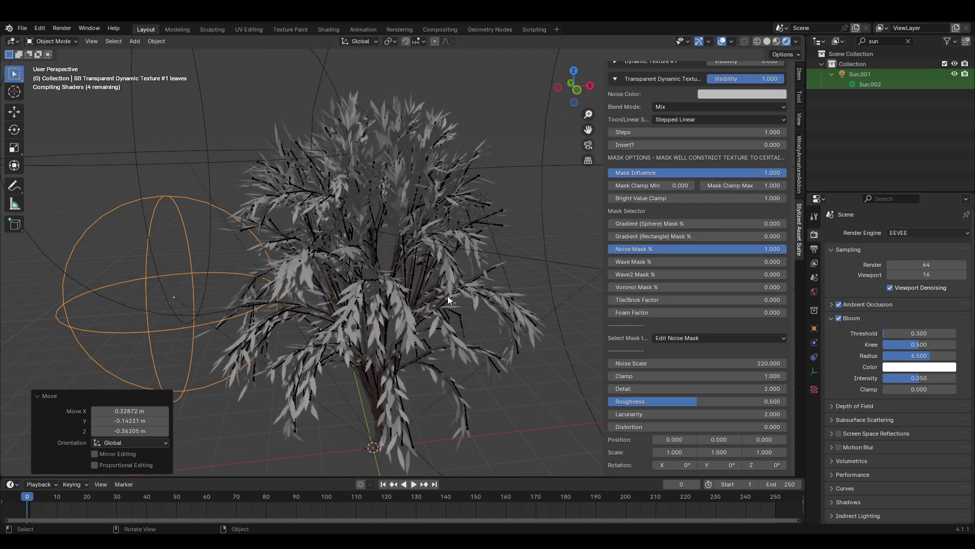
# Save the scene and look over the leaves' noise and mask settings with overlays hidden.
pyautogui.scroll(-2, 447, 297)
pyautogui.scroll(2, 474, 306)
pyautogui.moveTo(475, 307)
pyautogui.mouseDown(button='middle')
pyautogui.moveTo(444, 318)
pyautogui.moveTo(489, 318)
pyautogui.mouseUp(button='middle')
pyautogui.hotkey('ctrl', 's')
pyautogui.hotkey('alt', 'shift', 'z')
pyautogui.scroll(-6, 694, 316)
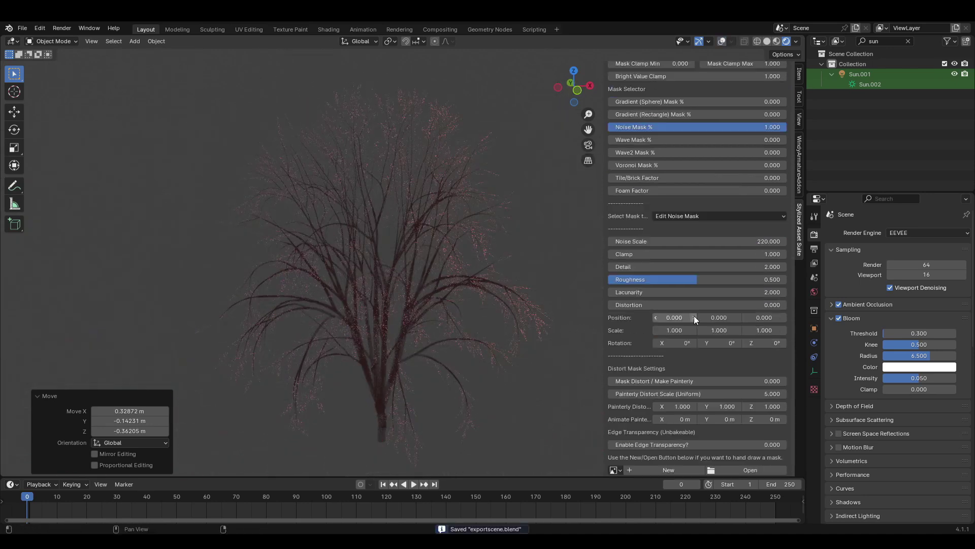
pyautogui.moveTo(658, 254)
pyautogui.mouseDown()
pyautogui.moveTo(702, 254)
pyautogui.moveTo(657, 254)
pyautogui.mouseUp()
pyautogui.scroll(-4, 668, 275)
pyautogui.hotkey('ctrl', 's')
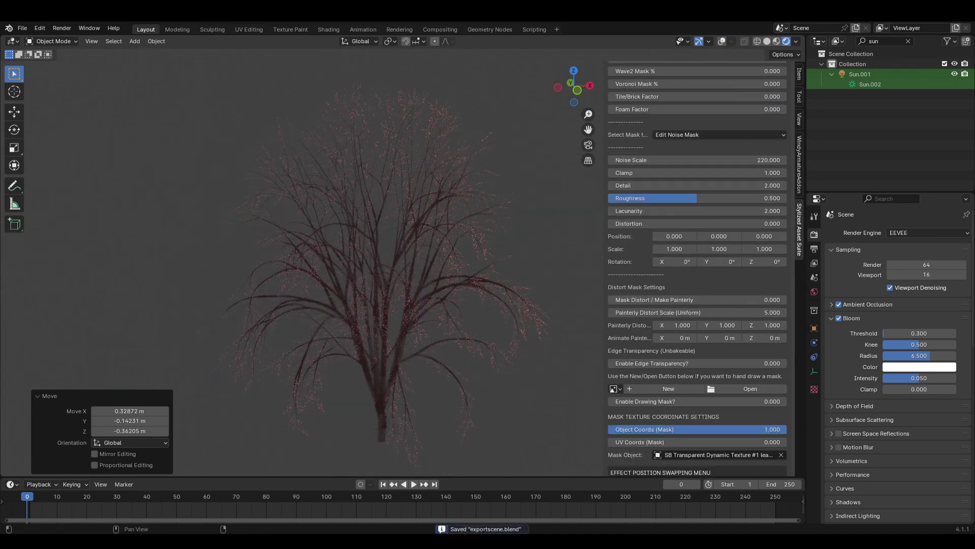
# Use watercolorchaotic01.jpg as the leaves' drawing mask, enable it at 1, and adjust its Clamp value.
pyautogui.scroll(-2, 647, 343)
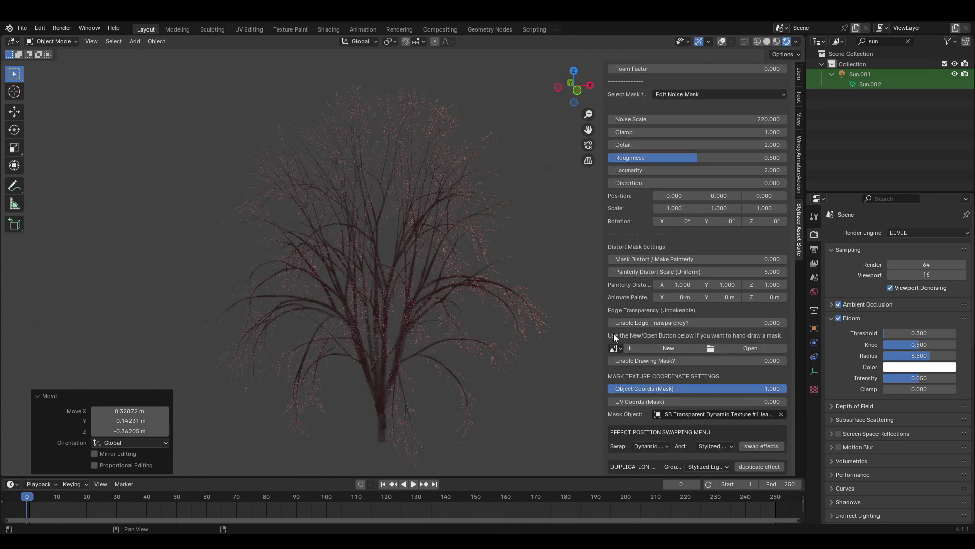
pyautogui.click(737, 348)
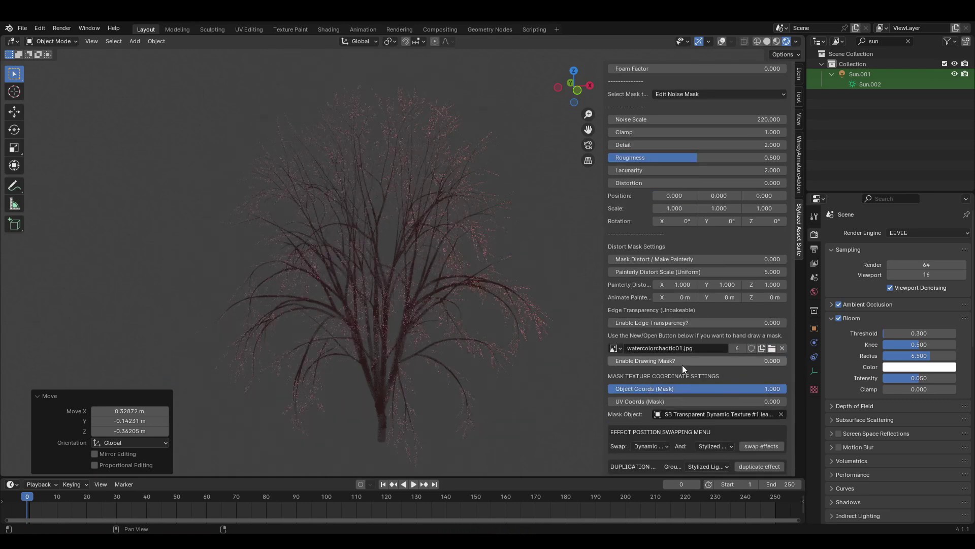
pyautogui.click(682, 360)
pyautogui.hotkey('shift', 'alt', 'z')
pyautogui.scroll(15, 741, 361)
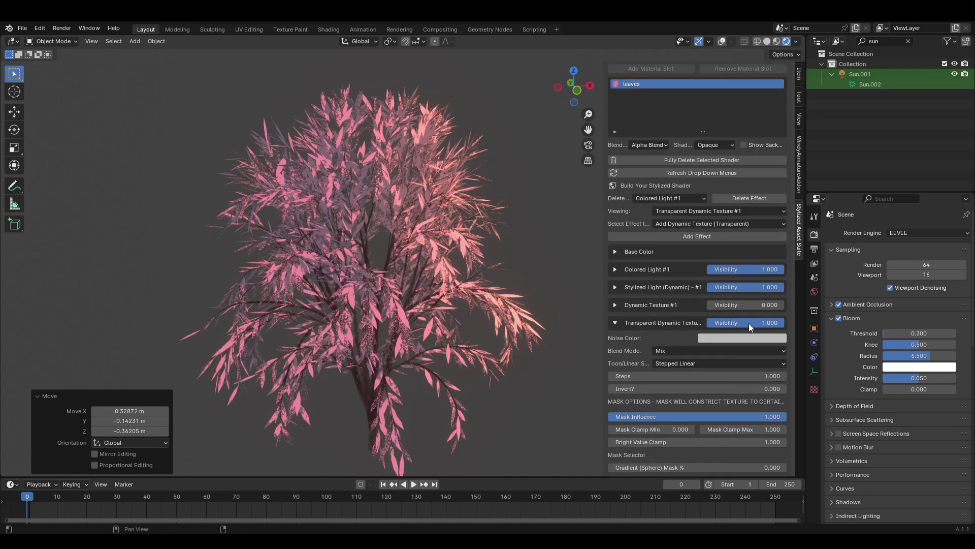
pyautogui.scroll(-18, 711, 342)
pyautogui.moveTo(728, 339)
pyautogui.mouseDown()
pyautogui.moveTo(757, 340)
pyautogui.moveTo(740, 340)
pyautogui.mouseUp()
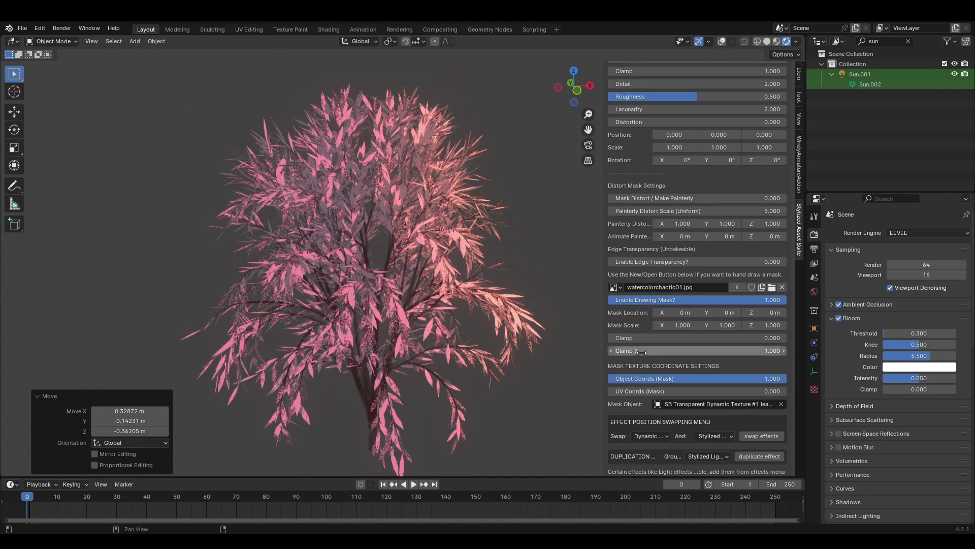
# Set Affect Edges? to 1 in the Charcoal/Watercolor #1 effect on the tree's branches.
pyautogui.scroll(15, 663, 255)
pyautogui.moveTo(662, 227); pyautogui.dragTo(787, 227)
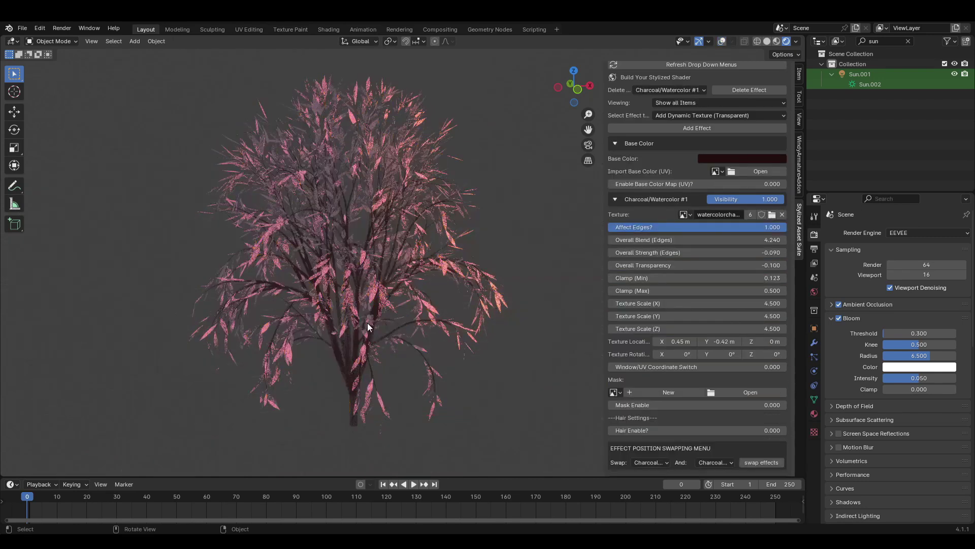
pyautogui.scroll(4, 673, 191)
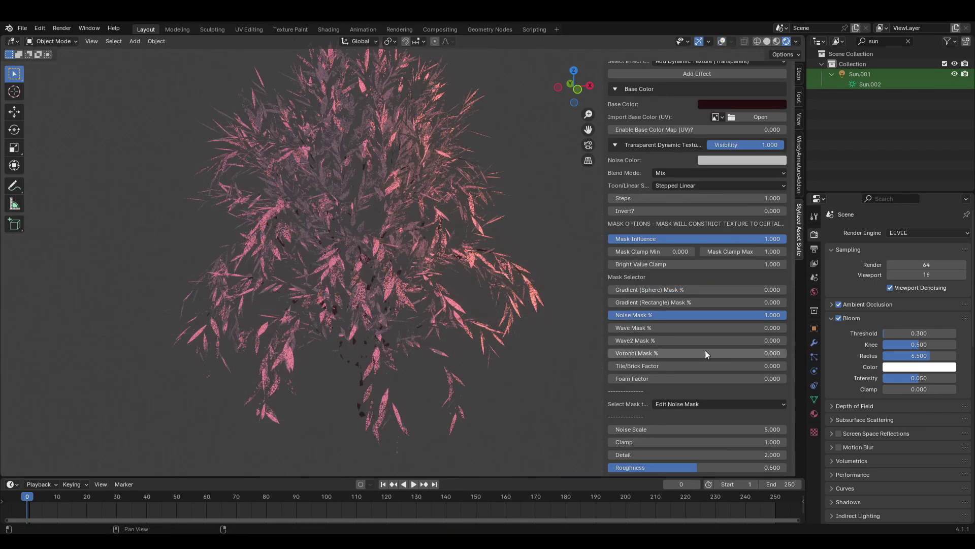
# Set the branch material's transparent texture Noise Scale to 220 and its blend mode to Alpha Blend.
pyautogui.doubleClick(661, 328)
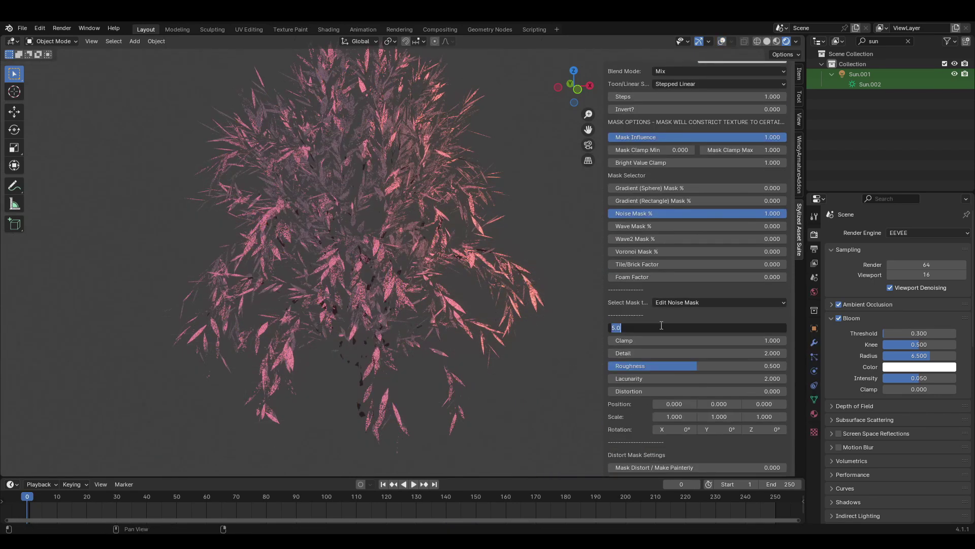
pyautogui.press('Return')
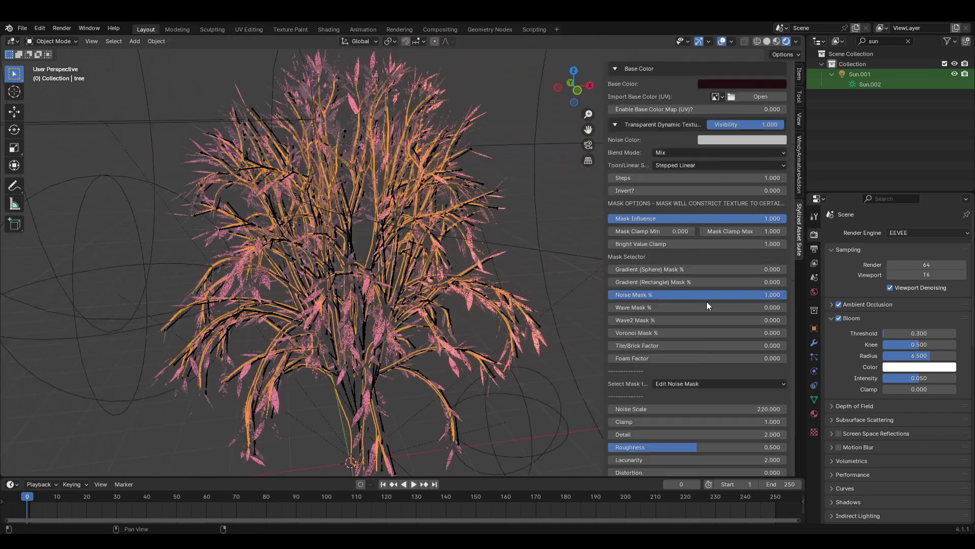
pyautogui.click(648, 144)
pyautogui.click(662, 190)
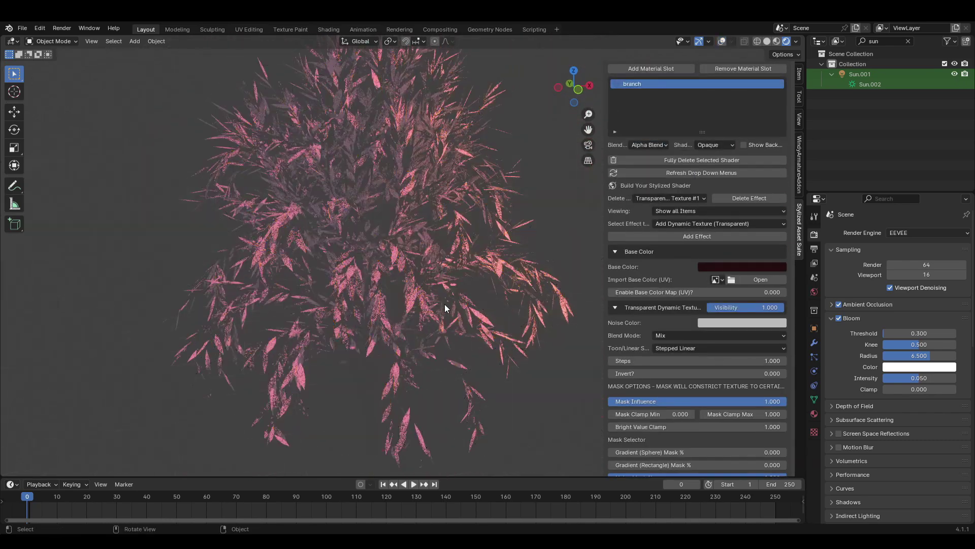
# Assign watercolorchaotic01.jpg as the branch material's drawing mask and enable it at 1.
pyautogui.scroll(-15, 654, 339)
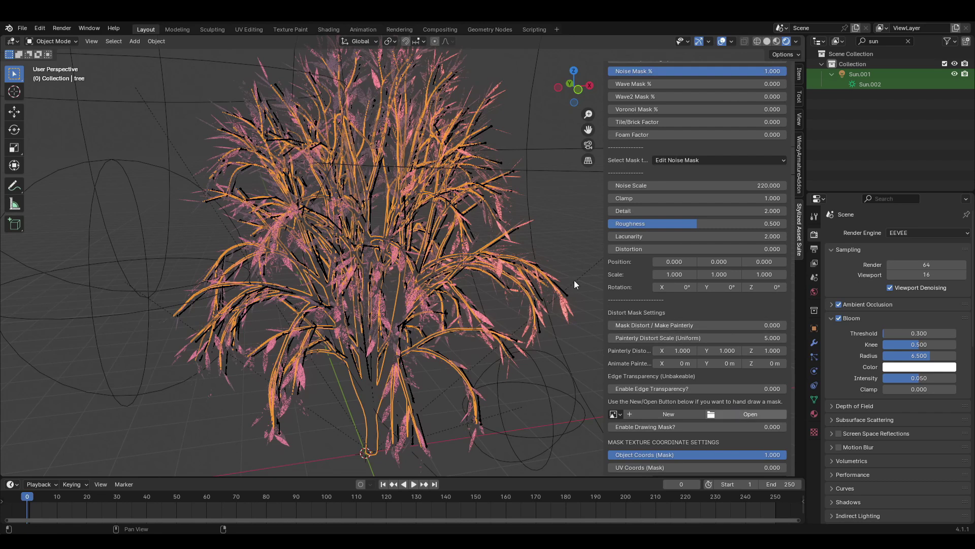
pyautogui.scroll(-2, 699, 295)
pyautogui.moveTo(636, 388); pyautogui.dragTo(815, 387)
pyautogui.hotkey('shift', 'alt', 'z')
pyautogui.moveTo(467, 317); pyautogui.dragTo(469, 307, button='middle')
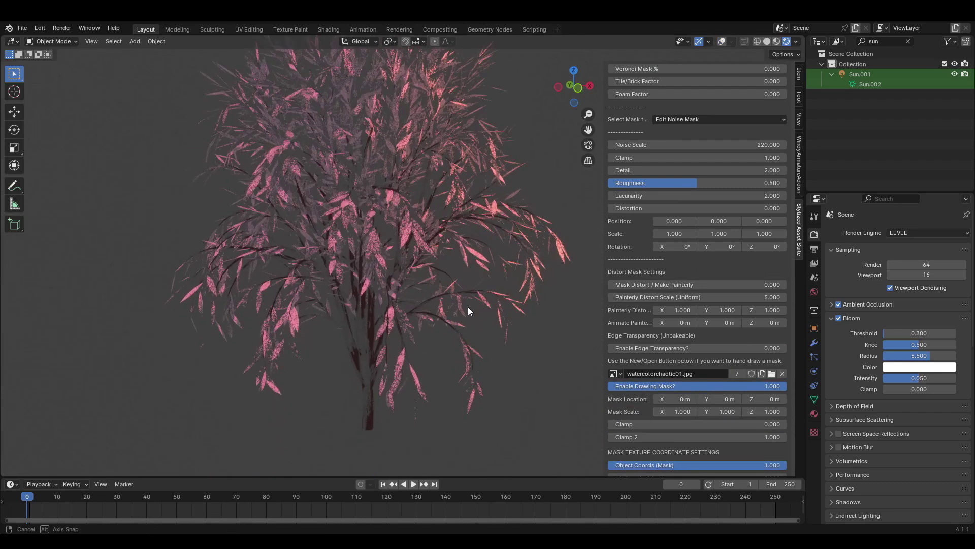
# Set the branch drawing mask's Clamp to 0.125 and view the trunk up close.
pyautogui.scroll(-2, 675, 395)
pyautogui.moveTo(675, 385); pyautogui.dragTo(696, 397)
pyautogui.hotkey('shift', 'alt', 'z')
pyautogui.scroll(3, 495, 337)
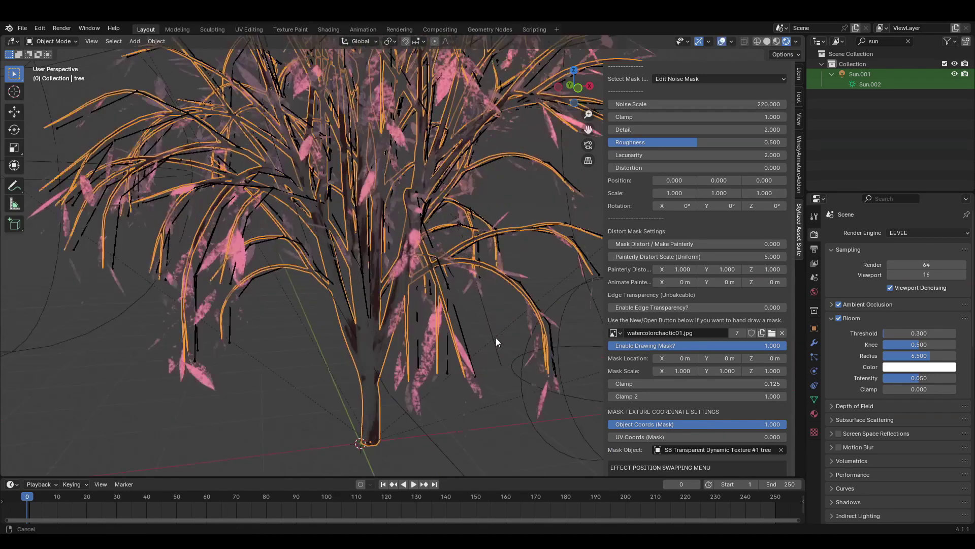
# Adjust the branch material's noise mask Clamp and drawing mask Clamp, checking the trunk up close and the full tree.
pyautogui.keyDown('shift'); pyautogui.moveTo(496, 337); pyautogui.dragTo(522, 316, button='middle'); pyautogui.keyUp('shift')
pyautogui.hotkey('shift', 'alt', 'z')
pyautogui.moveTo(646, 385); pyautogui.dragTo(642, 385)
pyautogui.scroll(11, 673, 387)
pyautogui.moveTo(674, 341); pyautogui.dragTo(709, 341)
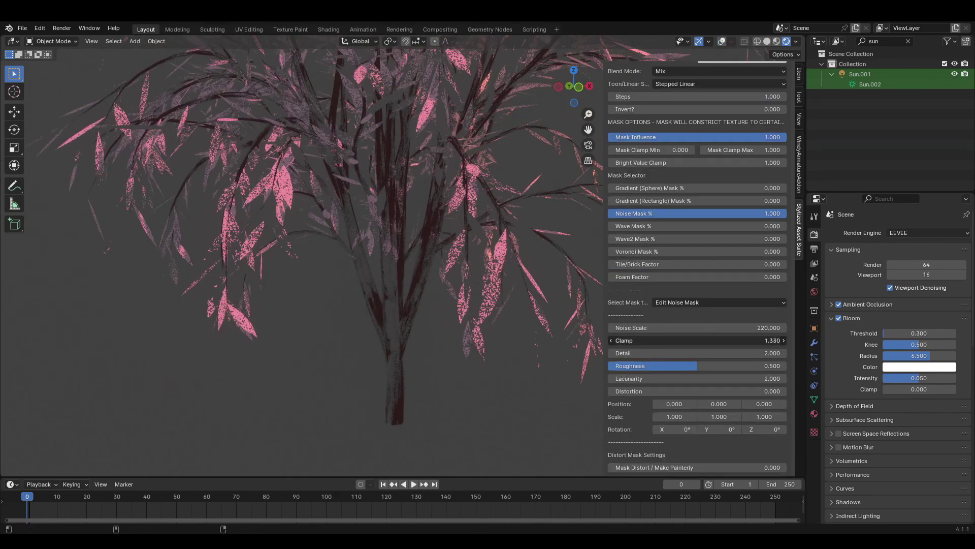
pyautogui.moveTo(447, 294); pyautogui.dragTo(442, 317, button='middle')
pyautogui.scroll(5, 441, 317)
pyautogui.moveTo(673, 340); pyautogui.dragTo(664, 341)
pyautogui.scroll(-7, 483, 305)
pyautogui.moveTo(483, 302); pyautogui.dragTo(490, 317, button='middle')
pyautogui.scroll(-2, 489, 318)
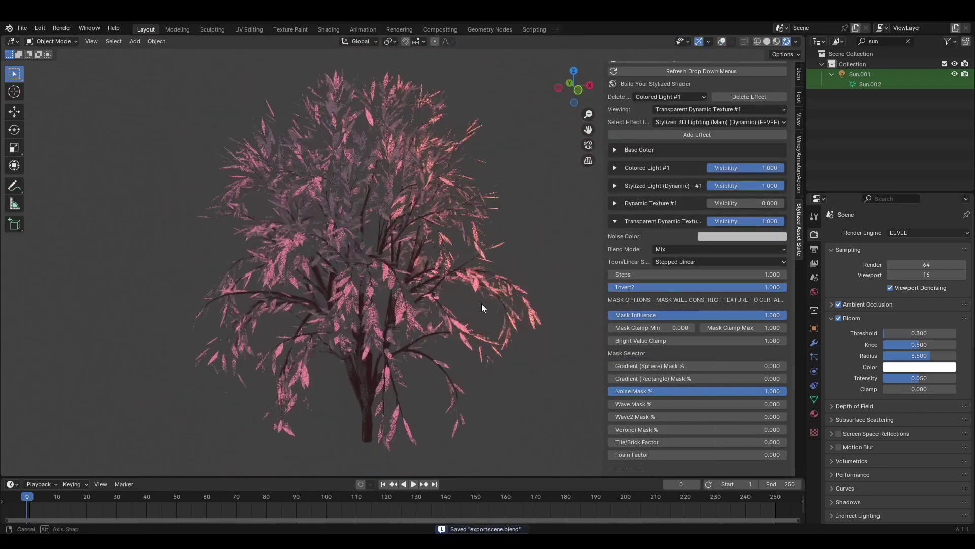
# Select the leaves and choose Bake Your Shader as the effect for their material.
pyautogui.click(424, 341)
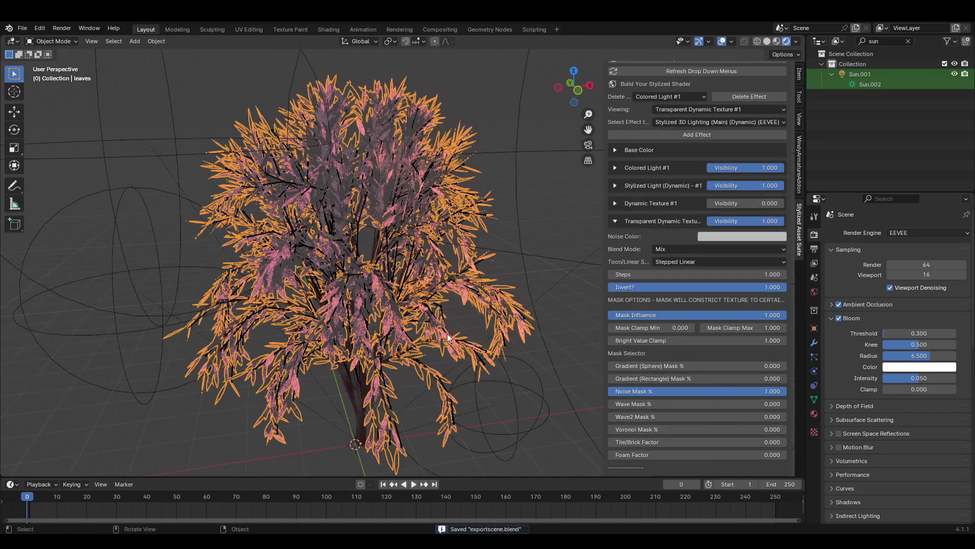
pyautogui.hotkey('shift', 'alt', 'z')
pyautogui.scroll(6, 709, 316)
pyautogui.click(692, 263)
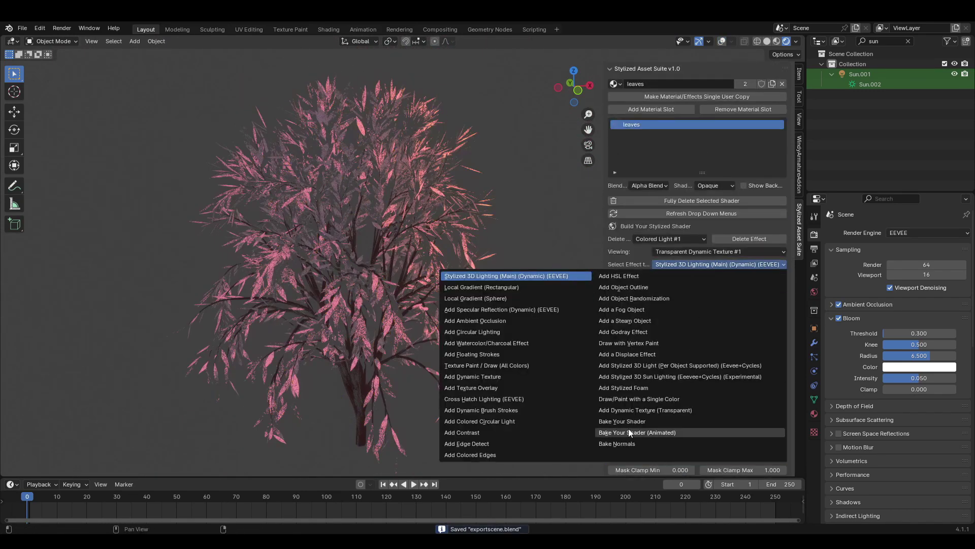
pyautogui.click(630, 429)
pyautogui.hotkey('shift', 'alt', 'z')
pyautogui.hotkey('shift', 'alt', 'z')
pyautogui.hotkey('shift', 'alt', 'z')
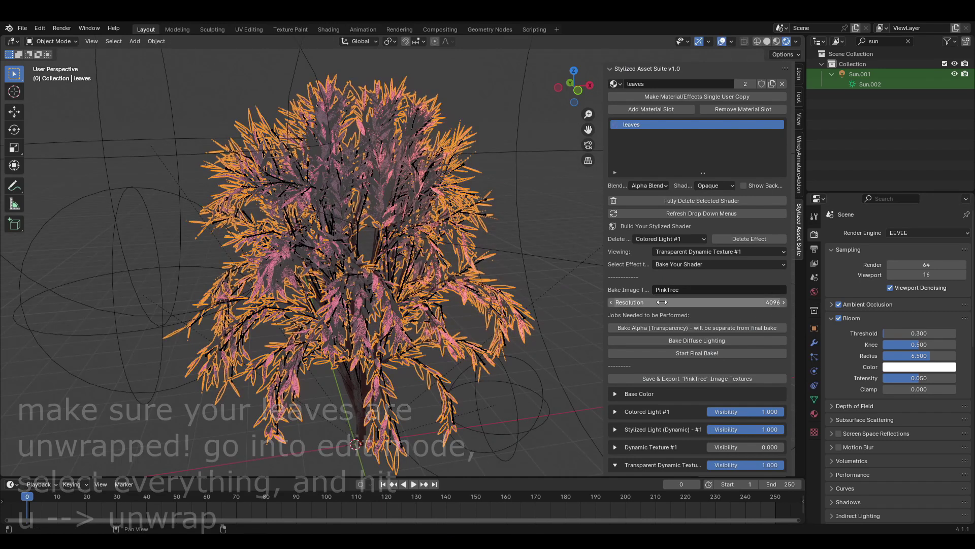
pyautogui.hotkey('shift', 'alt', 'z')
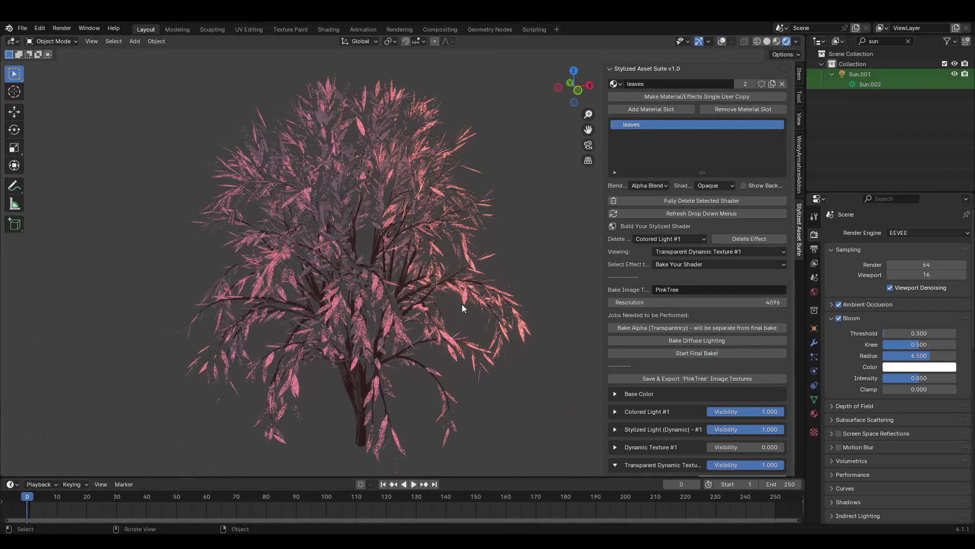
# Separate the linked leaves on one half of the tree into their own object and try moving them.
pyautogui.hotkey('shift', 'alt', 'z')
pyautogui.press('Tab')
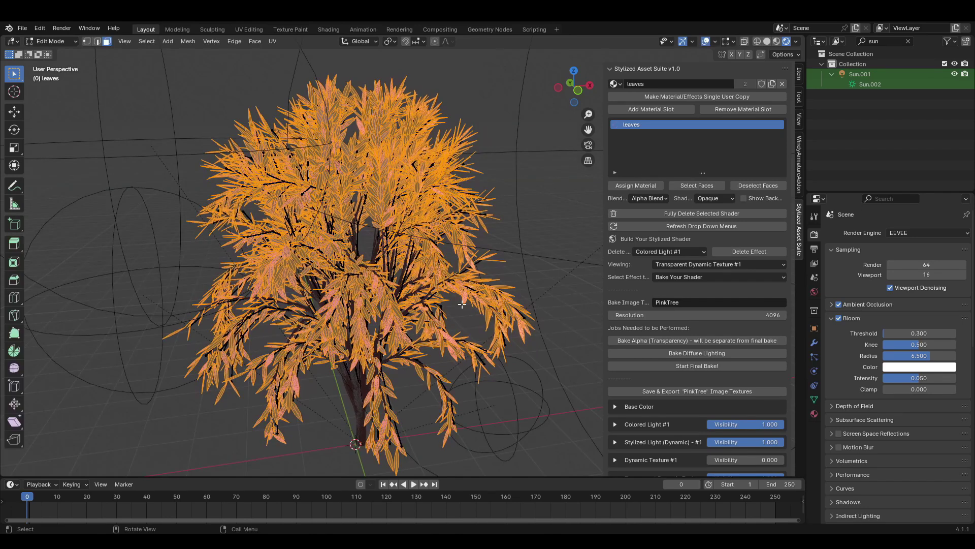
pyautogui.moveTo(544, 95); pyautogui.dragTo(382, 473)
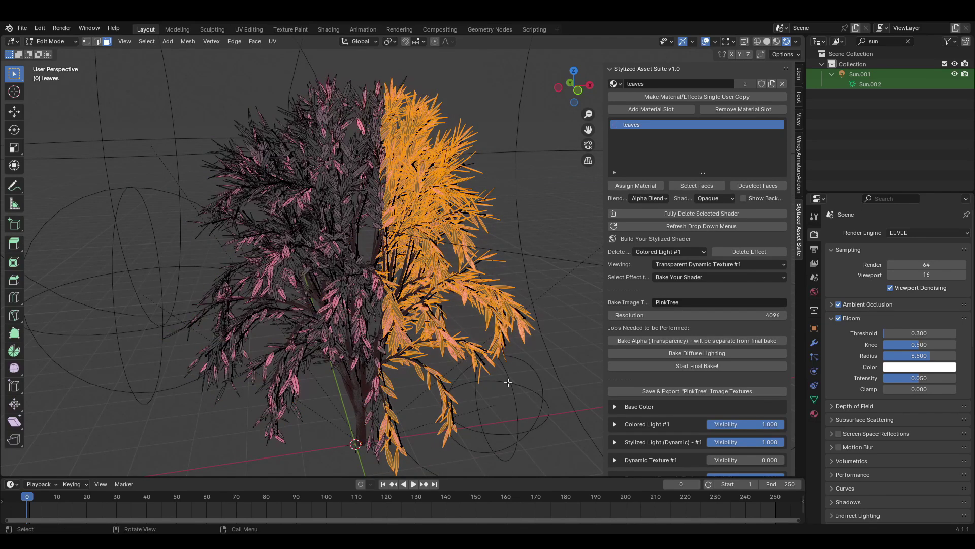
pyautogui.hotkey('ctrl', 'l')
pyautogui.press('p')
pyautogui.click(511, 382)
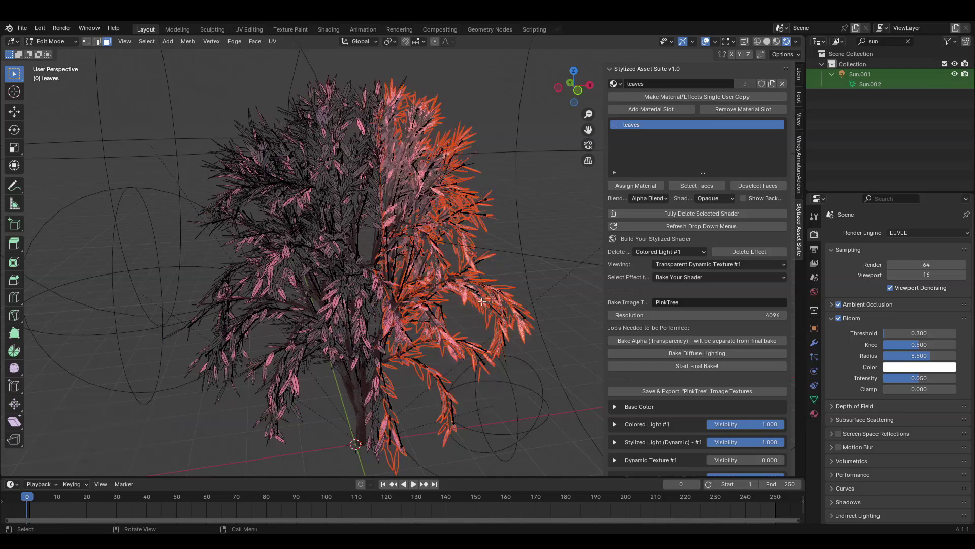
pyautogui.press('Tab')
pyautogui.click(457, 304)
pyautogui.press('g')
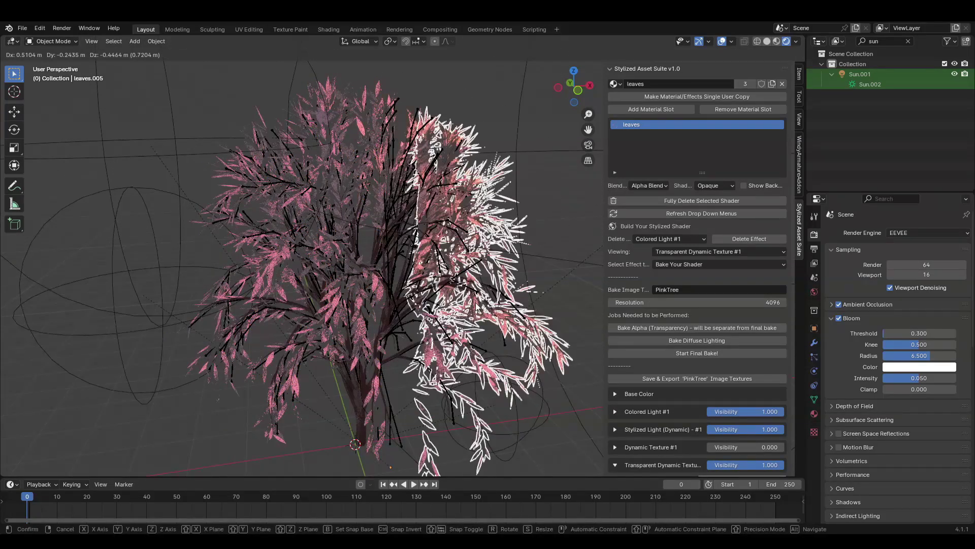
pyautogui.rightClick(487, 292)
pyautogui.hotkey('shift', 'alt', 'z')
pyautogui.hotkey('shift', 'alt', 'z')
pyautogui.press('g')
pyautogui.rightClick(481, 303)
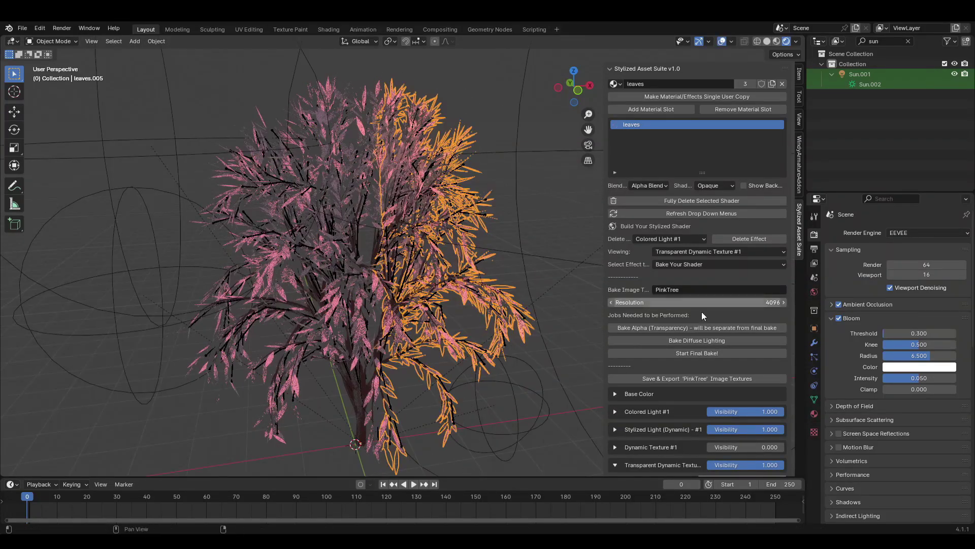
# Join the separated half back into the main leaves object and select its entire mesh.
pyautogui.keyDown('shift'); pyautogui.click(385, 369); pyautogui.keyUp('shift')
pyautogui.hotkey('ctrl', 'j')
pyautogui.press('Tab')
pyautogui.press('a')
pyautogui.press('Tab')
pyautogui.hotkey('shift', 'alt', 'z')
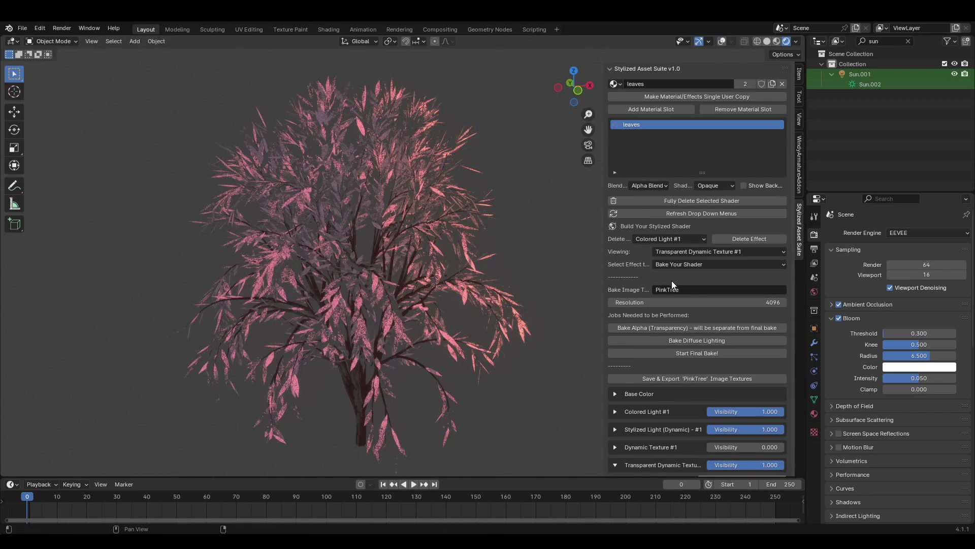
# Set the bake image title to PinkishOrangeTree and bake the leaves' alpha transparency.
pyautogui.click(686, 288)
pyautogui.write('e')
pyautogui.press('Return')
pyautogui.click(676, 327)
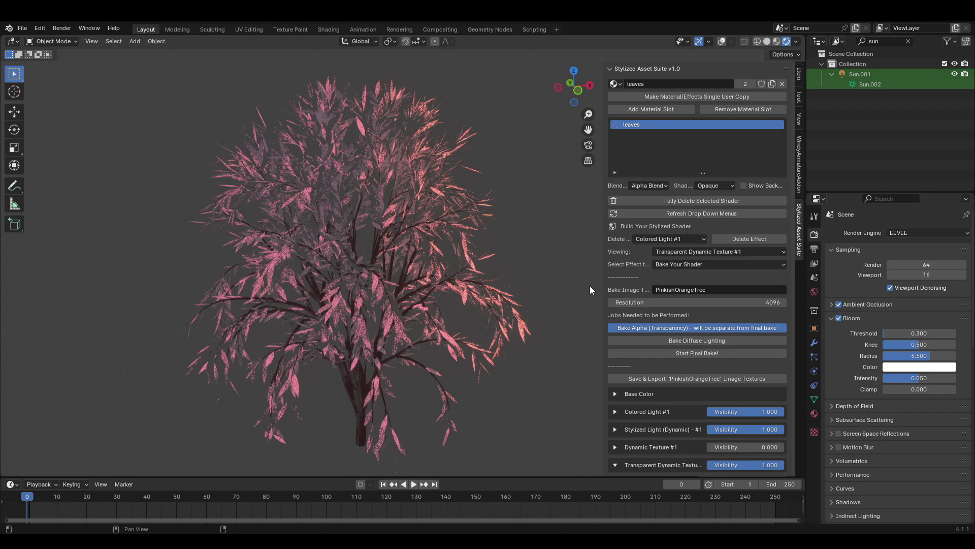
# Examine the baked PinkishOrangeTree - Alpha image against the leaves' UV layout in the UV Editing workspace, and return to Layout.
pyautogui.click(248, 29)
pyautogui.click(275, 42)
pyautogui.write('pinkish')
pyautogui.press('Return')
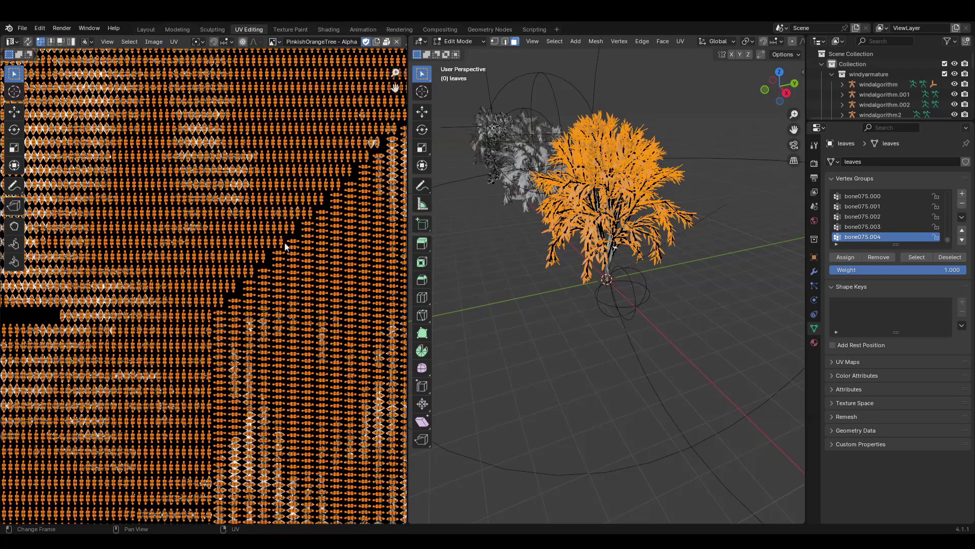
pyautogui.scroll(-2, 285, 246)
pyautogui.press('Tab')
pyautogui.moveTo(298, 303); pyautogui.dragTo(254, 280, button='middle')
pyautogui.scroll(-1, 323, 330)
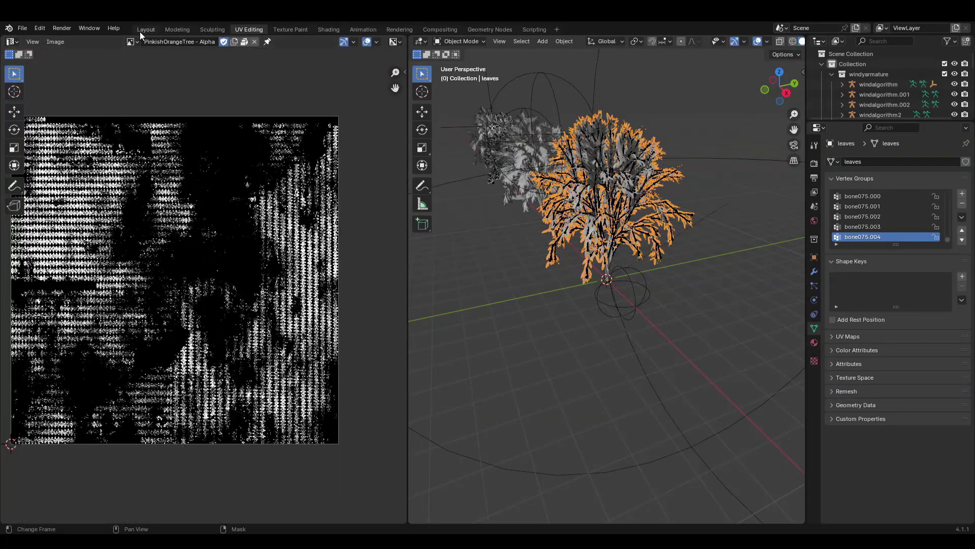
pyautogui.click(141, 30)
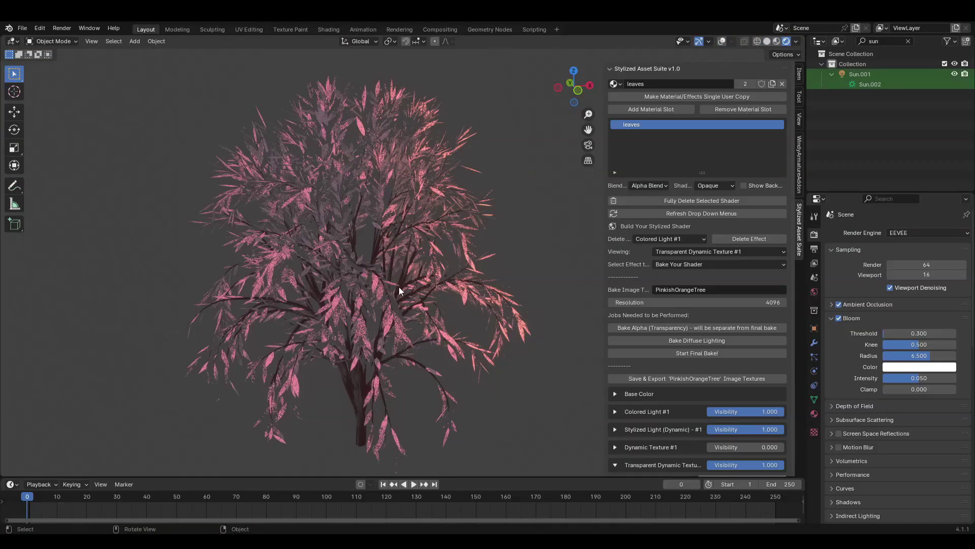
# Bake the leaves' diffuse lighting and set the Light Slider/Controller of Stylized Light (Dynamic) #1 to -0.930.
pyautogui.click(699, 338)
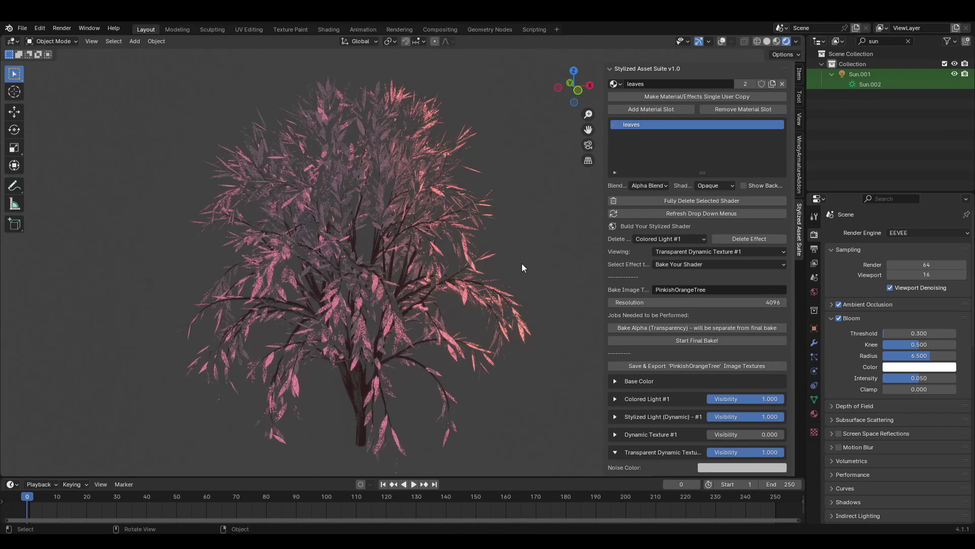
pyautogui.moveTo(420, 318); pyautogui.dragTo(417, 313, button='middle')
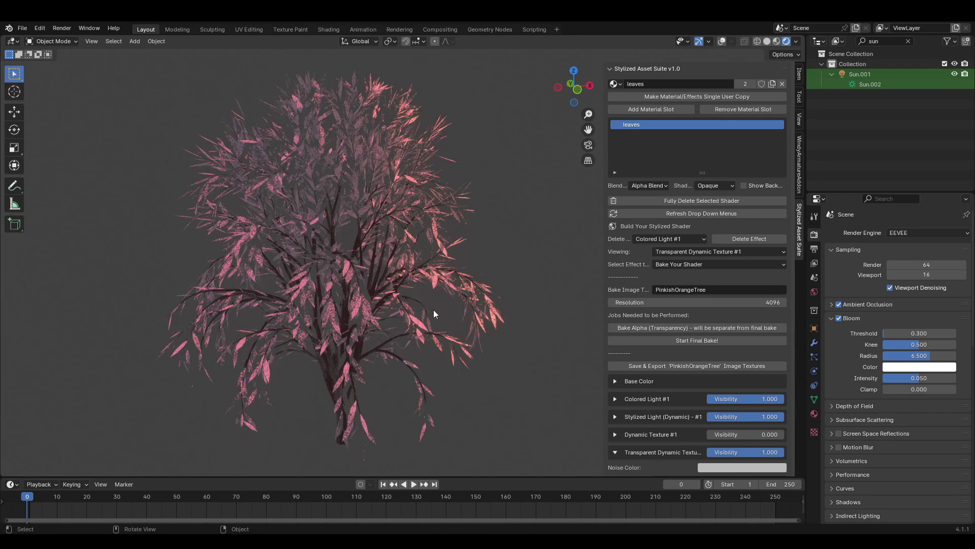
pyautogui.click(670, 252)
pyautogui.click(671, 286)
pyautogui.scroll(-3, 690, 380)
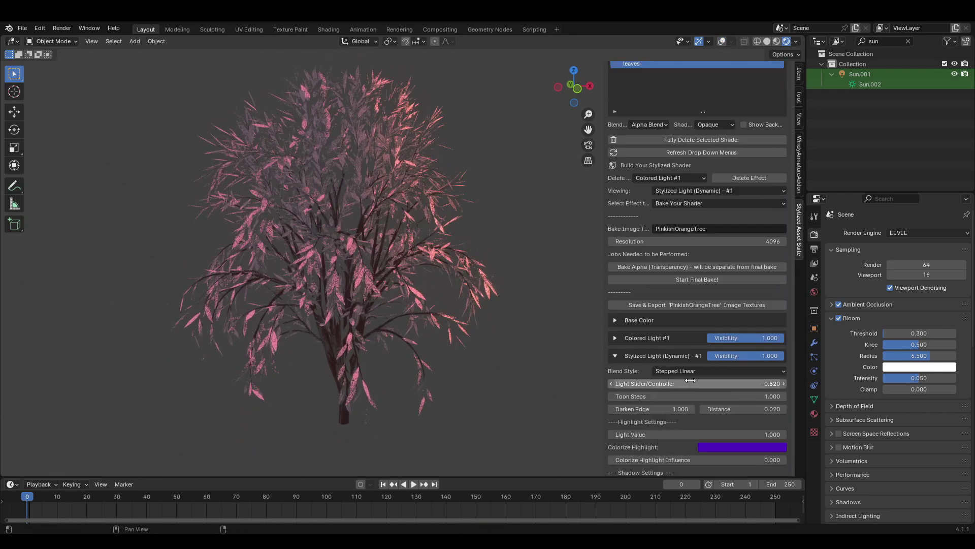
pyautogui.scroll(-1, 691, 380)
pyautogui.moveTo(676, 363); pyautogui.dragTo(673, 364)
pyautogui.moveTo(673, 363); pyautogui.dragTo(669, 363)
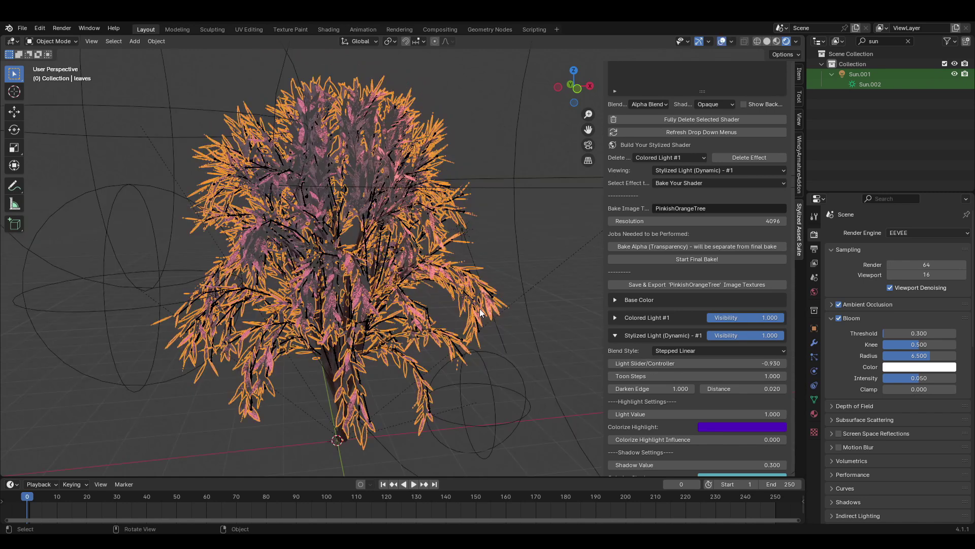
# Bring up the leaves' Colored Light #1 effect and adjust its color.
pyautogui.hotkey('shift', 'alt', 'z')
pyautogui.hotkey('shift', 'alt', 'z')
pyautogui.hotkey('shift', 'alt', 'z')
pyautogui.hotkey('shift', 'alt', 'z')
pyautogui.hotkey('shift', 'alt', 'z')
pyautogui.click(691, 172)
pyautogui.click(692, 194)
pyautogui.click(727, 315)
pyautogui.moveTo(754, 219); pyautogui.dragTo(763, 240)
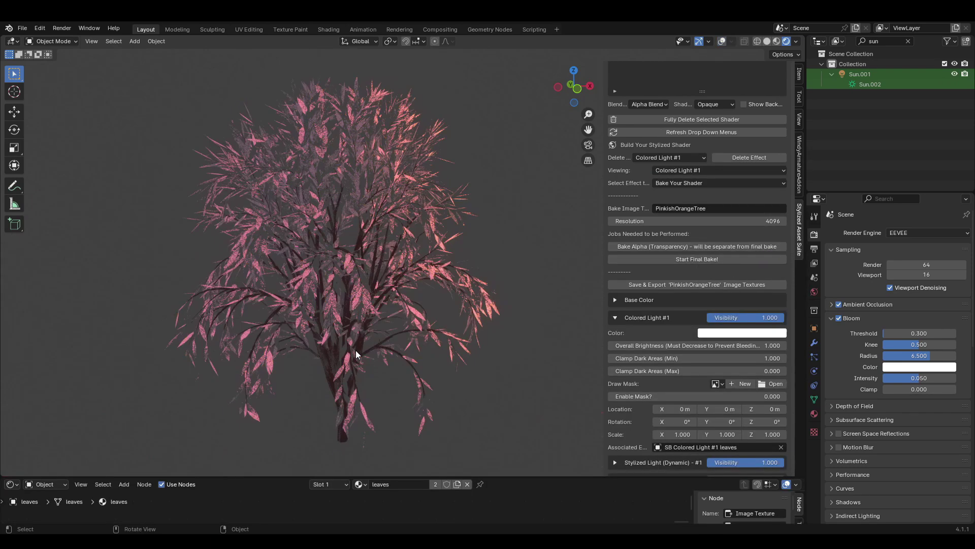
# Enlarge the shader editor, replace the leaves' material with a new one, and spread out its nodes.
pyautogui.hotkey('shift', 'alt', 'z')
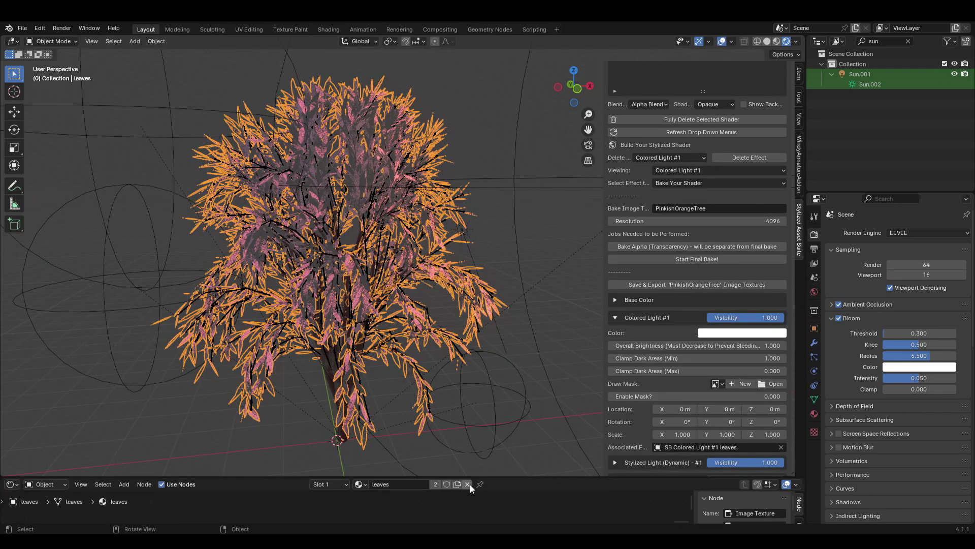
pyautogui.moveTo(453, 478); pyautogui.dragTo(457, 372)
pyautogui.hotkey('shift', 'alt', 'z')
pyautogui.press('Home')
pyautogui.moveTo(458, 465); pyautogui.dragTo(546, 474, button='middle')
pyautogui.click(382, 421)
pyautogui.moveTo(477, 428); pyautogui.dragTo(577, 433, button='middle')
pyautogui.press('g')
pyautogui.click(343, 429)
pyautogui.press('g')
pyautogui.click(313, 442)
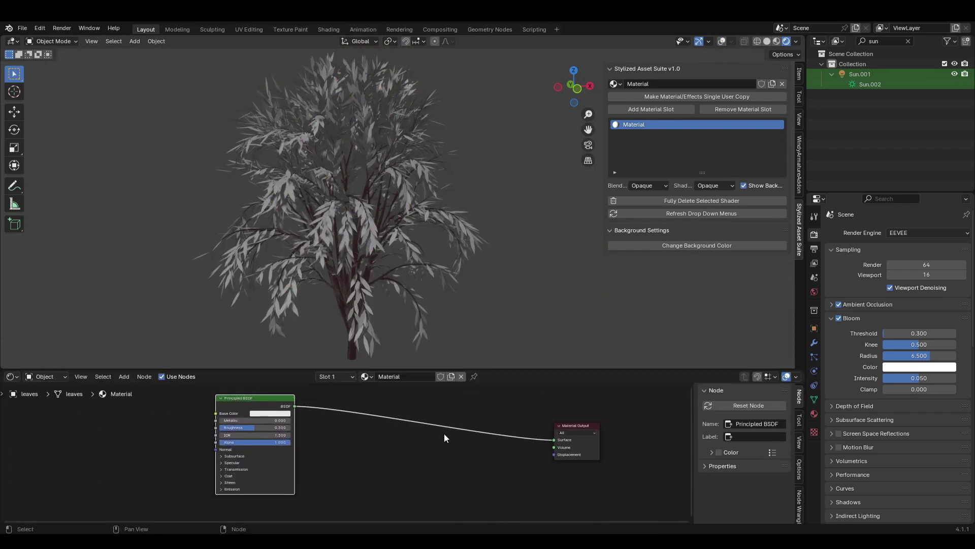
# Replace the Principled BSDF with an Image Texture node using PinkishOrangeTree - Alpha.
pyautogui.press('x')
pyautogui.hotkey('shift', 'a')
pyautogui.write('image')
pyautogui.press('Return')
pyautogui.click(240, 394)
pyautogui.click(248, 424)
pyautogui.write('pinkishorange')
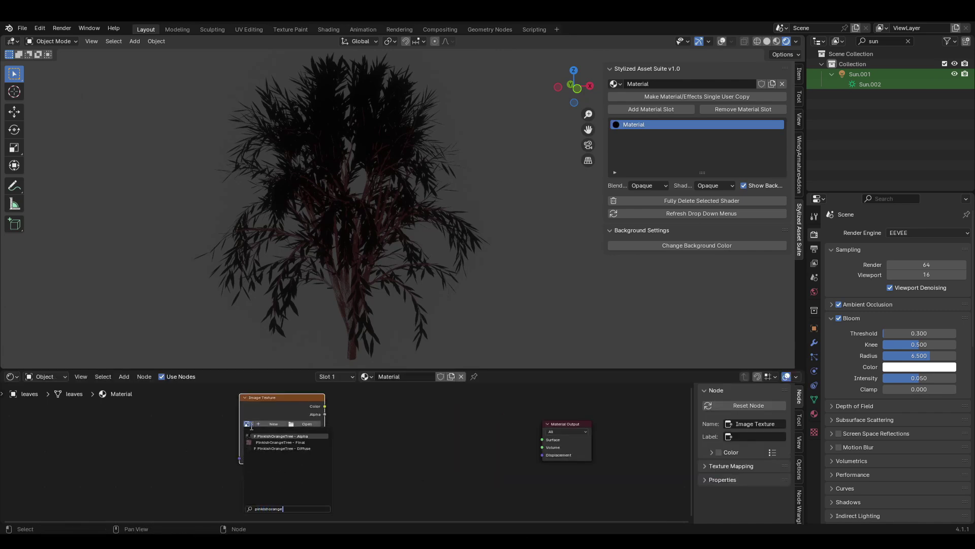
pyautogui.press('Return')
pyautogui.press('g')
pyautogui.click(392, 431)
# Duplicate the alpha Image Texture node and assign PinkishOrangeTree - Final to the copy.
pyautogui.scroll(-4, 392, 431)
pyautogui.hotkey('shift', 'd')
pyautogui.click(359, 478)
pyautogui.scroll(2, 332, 490)
pyautogui.click(331, 473)
pyautogui.write('pinkish')
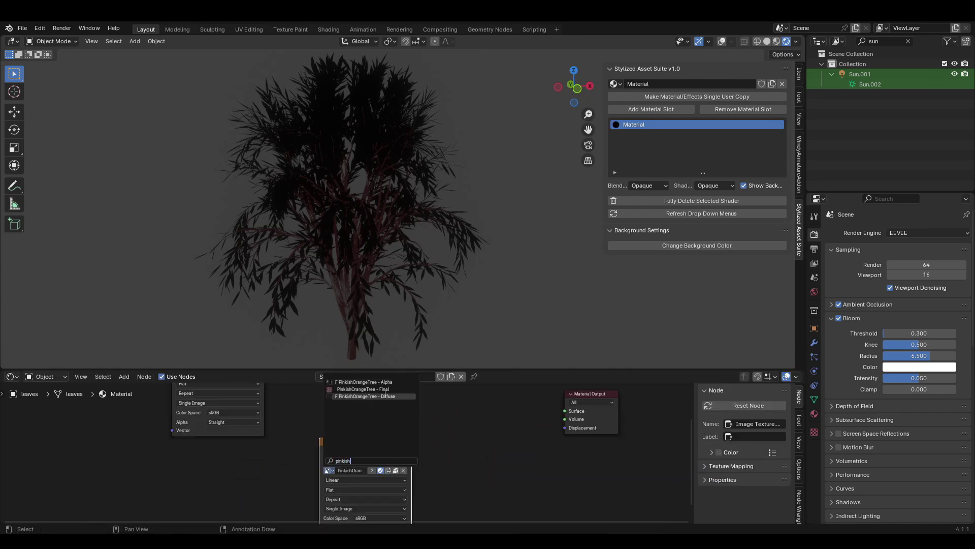
pyautogui.click(343, 393)
# Preview the baked Alpha and Final image textures on the leaves in turn.
pyautogui.scroll(-2, 346, 447)
pyautogui.keyDown('ctrl'); pyautogui.keyDown('shift'); pyautogui.click(353, 468); pyautogui.keyUp('shift'); pyautogui.keyUp('ctrl')
pyautogui.moveTo(359, 511); pyautogui.dragTo(339, 503)
pyautogui.keyDown('ctrl'); pyautogui.keyDown('shift'); pyautogui.click(273, 424); pyautogui.keyUp('shift'); pyautogui.keyUp('ctrl')
pyautogui.keyDown('ctrl'); pyautogui.keyDown('shift'); pyautogui.click(323, 493); pyautogui.keyUp('shift'); pyautogui.keyUp('ctrl')
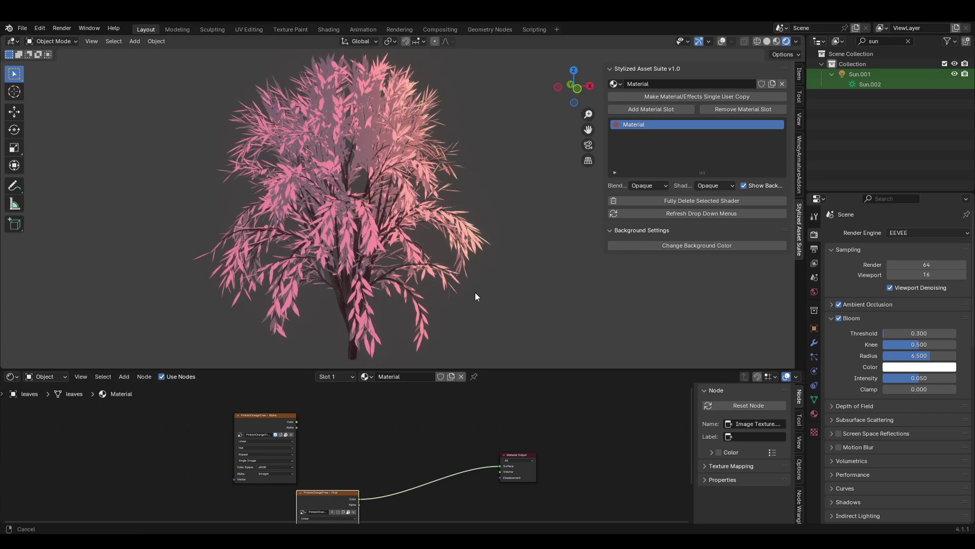
pyautogui.moveTo(477, 296); pyautogui.dragTo(479, 305, button='middle')
pyautogui.moveTo(387, 370); pyautogui.dragTo(386, 349)
pyautogui.keyDown('ctrl'); pyautogui.keyDown('shift'); pyautogui.click(269, 387); pyautogui.keyUp('shift'); pyautogui.keyUp('ctrl')
pyautogui.keyDown('ctrl'); pyautogui.keyDown('shift'); pyautogui.click(325, 475); pyautogui.keyUp('shift'); pyautogui.keyUp('ctrl')
# Add a Mix Shader, with the Alpha texture's color driving Fac and the Final texture's color feeding the second Shader input.
pyautogui.scroll(1, 325, 442)
pyautogui.write('mix s')
pyautogui.moveTo(288, 378); pyautogui.dragTo(458, 427)
pyautogui.click(508, 438)
pyautogui.click(513, 446)
pyautogui.click(366, 477)
pyautogui.moveTo(367, 476); pyautogui.dragTo(457, 442)
# Add a Transparent BSDF to the first Shader input of the Mix Shader and send the mix to the Material Output.
pyautogui.hotkey('shift', 'a')
pyautogui.write('tra')
pyautogui.click(480, 414)
pyautogui.click(328, 423)
pyautogui.moveTo(373, 433); pyautogui.dragTo(460, 436)
pyautogui.keyDown('ctrl'); pyautogui.keyDown('shift'); pyautogui.click(480, 411); pyautogui.keyUp('shift'); pyautogui.keyUp('ctrl')
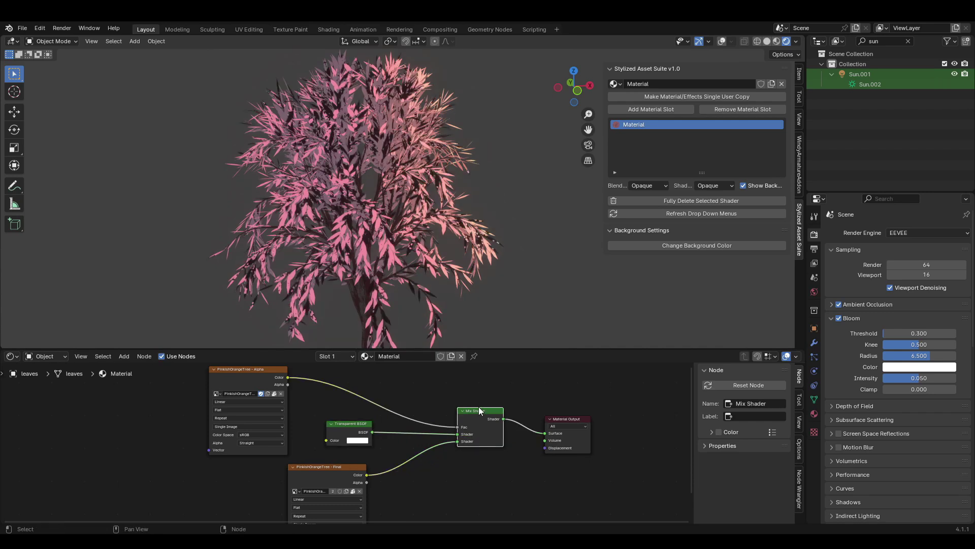
# Set the new leaves material's Blend Mode to Alpha Blend.
pyautogui.click(800, 449)
pyautogui.click(765, 399)
pyautogui.click(764, 443)
pyautogui.hotkey('shift', 'alt', 'z')
pyautogui.hotkey('shift', 'alt', 'z')
pyautogui.scroll(-1, 501, 327)
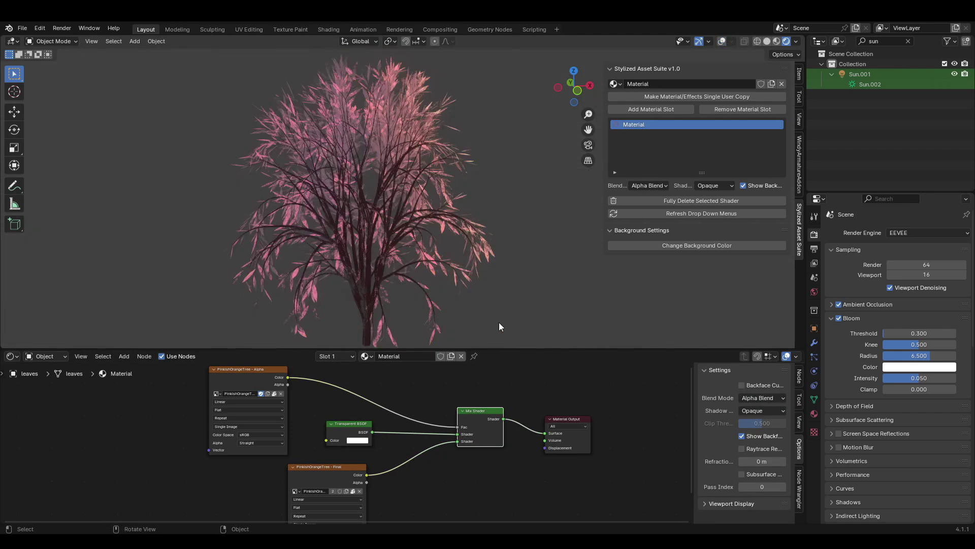
# Compare the leaves with Show Backface on and off, and leave it disabled for the material.
pyautogui.click(742, 435)
pyautogui.click(742, 436)
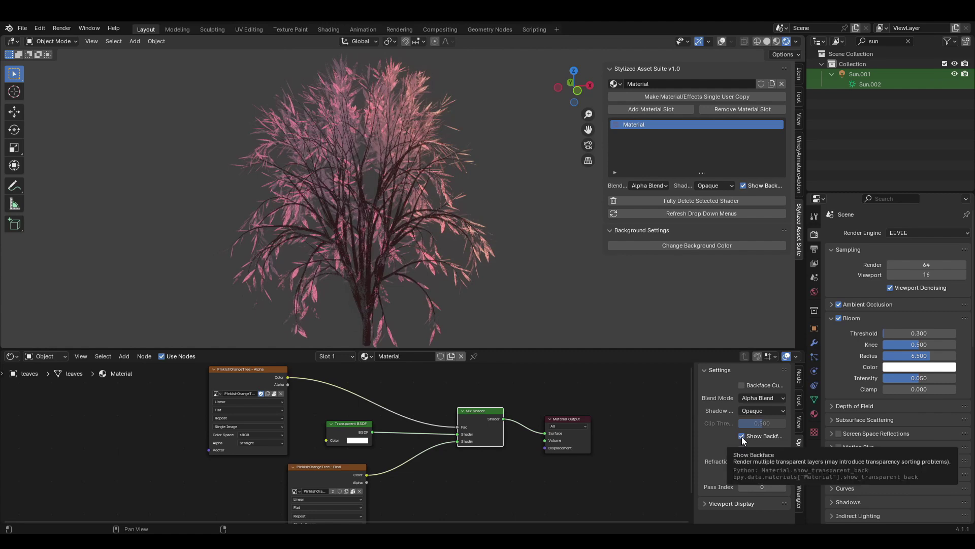
pyautogui.click(742, 436)
pyautogui.keyDown('shift'); pyautogui.click(402, 235); pyautogui.keyUp('shift')
pyautogui.keyDown('shift'); pyautogui.click(407, 236); pyautogui.keyUp('shift')
pyautogui.keyDown('shift'); pyautogui.click(411, 234); pyautogui.keyUp('shift')
pyautogui.keyDown('shift'); pyautogui.click(414, 235); pyautogui.keyUp('shift')
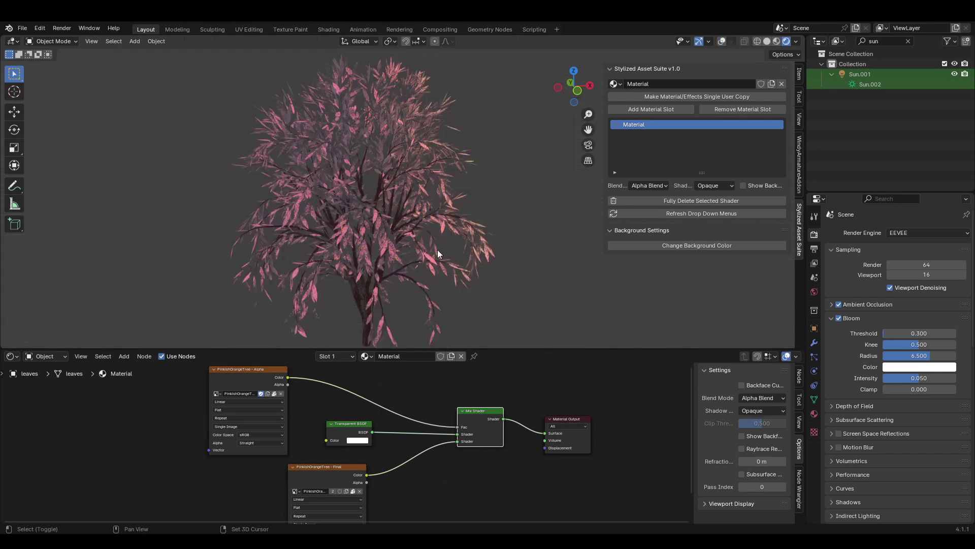
# Move the leaves about 6.1 m away from the branches and inspect the baked result from another angle.
pyautogui.press('g')
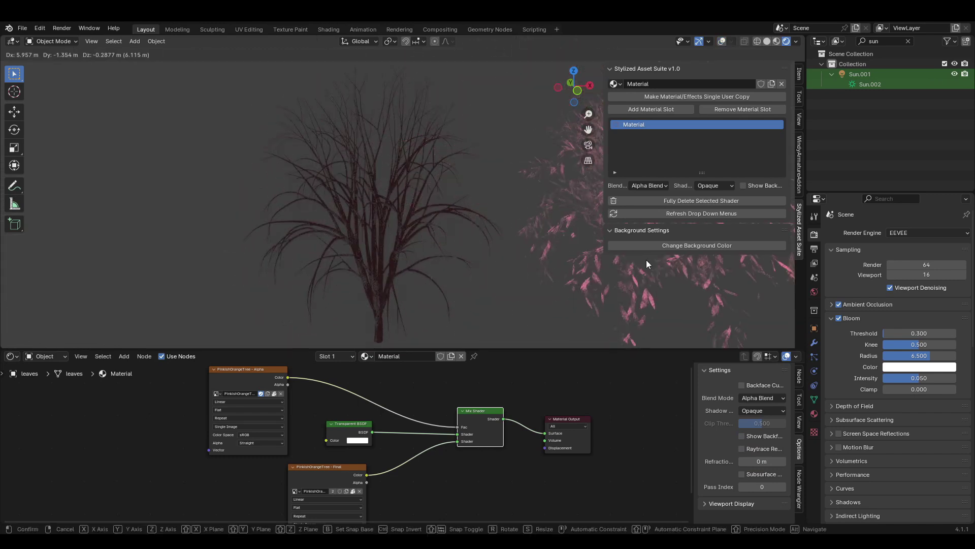
pyautogui.click(646, 260)
pyautogui.keyDown('shift'); pyautogui.moveTo(646, 260); pyautogui.dragTo(435, 258, button='middle'); pyautogui.keyUp('shift')
pyautogui.moveTo(508, 258); pyautogui.dragTo(514, 282, button='middle')
pyautogui.hotkey('alt', 'shift', 'z')
pyautogui.hotkey('alt', 'shift', 'z')
pyautogui.hotkey('alt', 'shift', 'z')
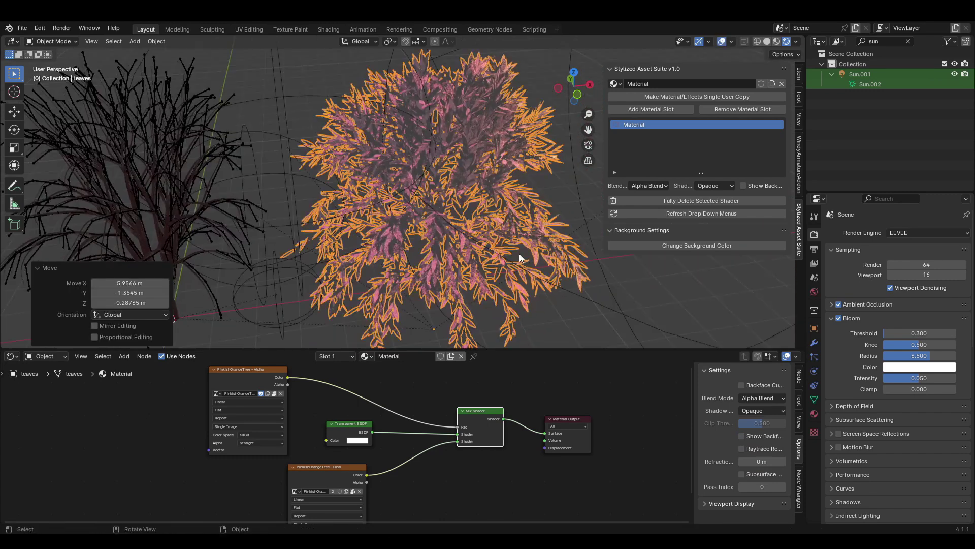
pyautogui.keyDown('shift'); pyautogui.click(519, 254); pyautogui.keyUp('shift')
pyautogui.keyDown('shift'); pyautogui.click(519, 254); pyautogui.keyUp('shift')
pyautogui.keyDown('shift'); pyautogui.click(519, 254); pyautogui.keyUp('shift')
pyautogui.keyDown('shift'); pyautogui.click(519, 254); pyautogui.keyUp('shift')
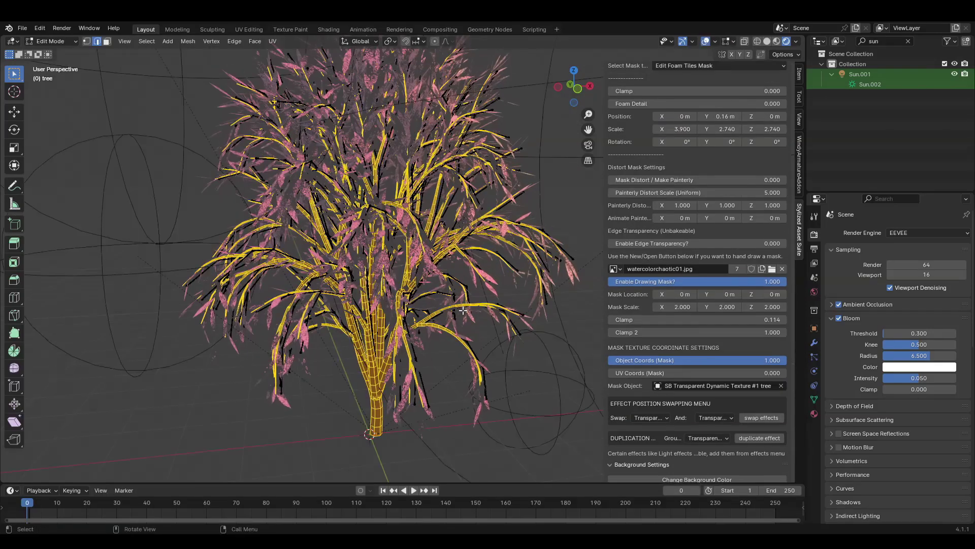
# Try to unwrap the branch mesh without seams, undo it, and inspect its existing UV layout.
pyautogui.moveTo(463, 310); pyautogui.dragTo(453, 315, button='middle')
pyautogui.press('u')
pyautogui.click(453, 315)
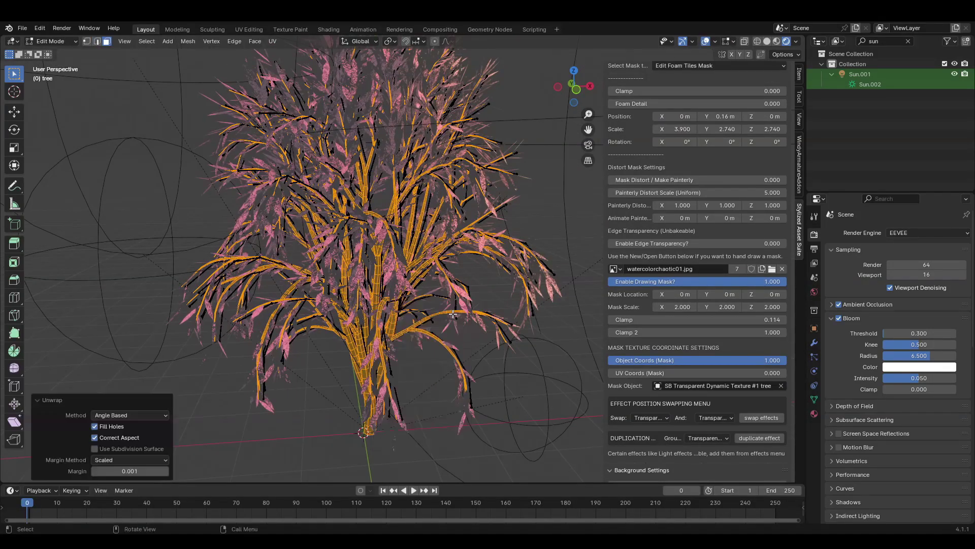
pyautogui.hotkey('ctrl', 'z')
pyautogui.click(249, 29)
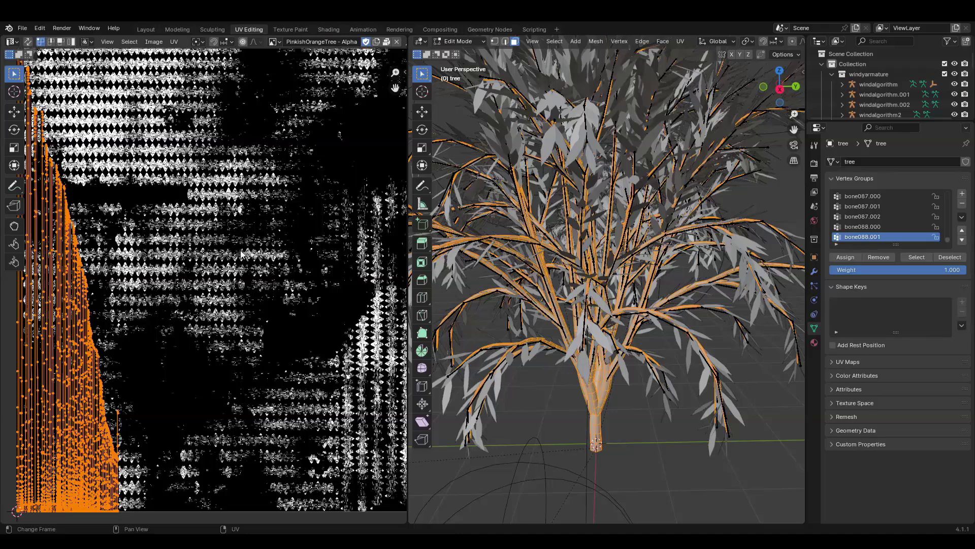
pyautogui.click(145, 29)
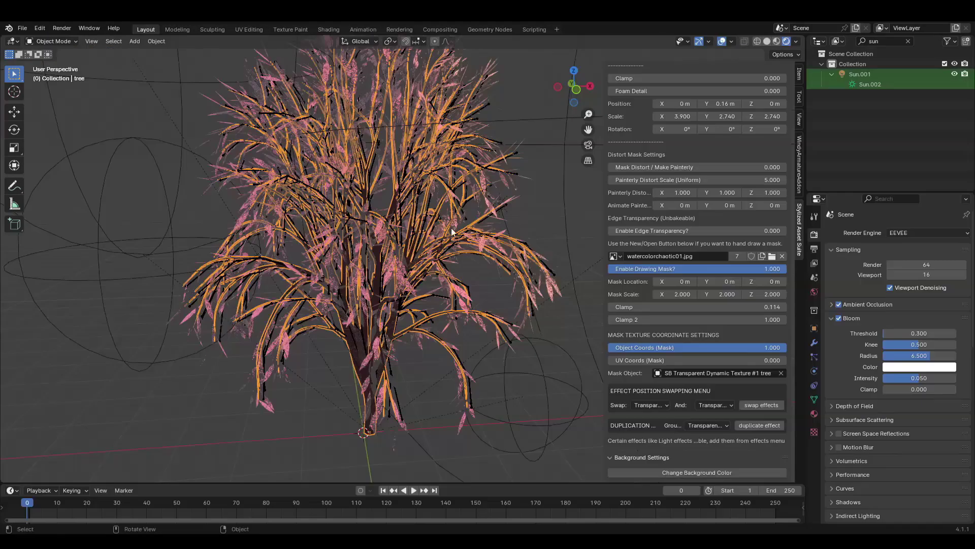
# Select the sharp edges of the branch mesh and mark them as seams.
pyautogui.press('Tab')
pyautogui.moveTo(495, 277); pyautogui.dragTo(464, 338, button='middle')
pyautogui.press('F3')
pyautogui.write('sharp')
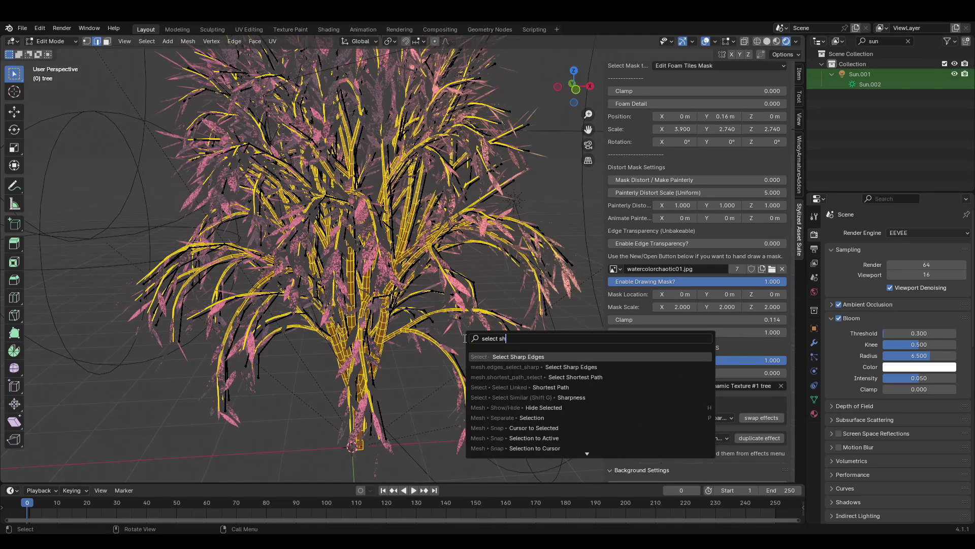
pyautogui.press('Return')
pyautogui.click(400, 406)
pyautogui.press('F3')
pyautogui.write('select sharp ed')
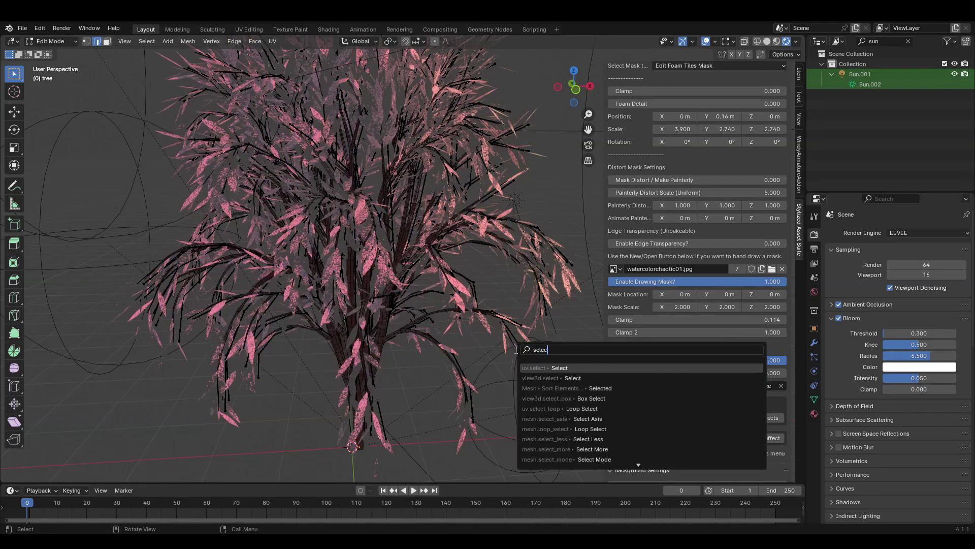
pyautogui.press('Return')
pyautogui.hotkey('ctrl', 'e')
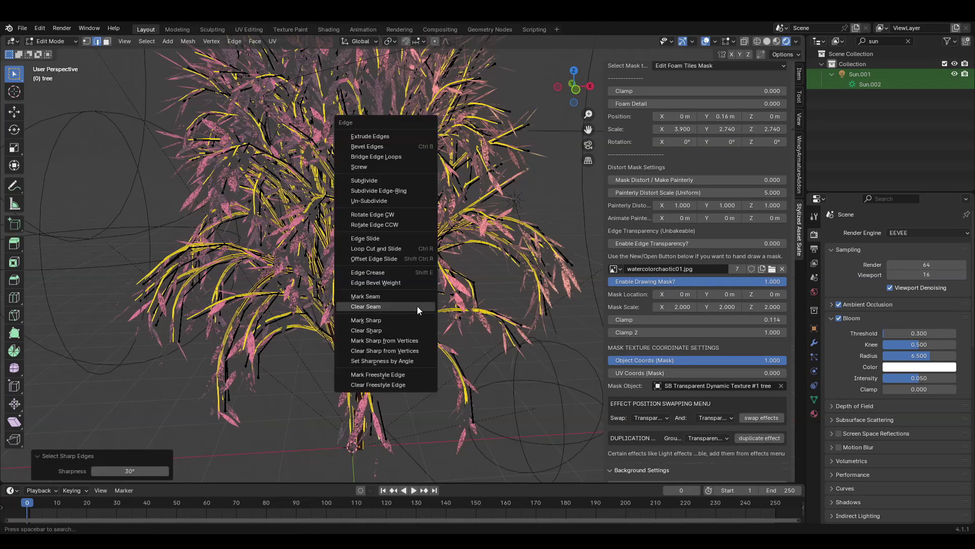
pyautogui.click(385, 296)
# Unwrap all faces of the branch mesh and check the resulting UV islands.
pyautogui.moveTo(425, 362)
pyautogui.mouseDown(button='middle')
pyautogui.moveTo(398, 370)
pyautogui.moveTo(435, 371)
pyautogui.moveTo(428, 359)
pyautogui.moveTo(423, 379)
pyautogui.moveTo(422, 364)
pyautogui.mouseUp(button='middle')
pyautogui.hotkey('alt', 'a')
pyautogui.press('3')
pyautogui.press('a')
pyautogui.press('u')
pyautogui.click(425, 365)
pyautogui.press('Tab')
pyautogui.press('Tab')
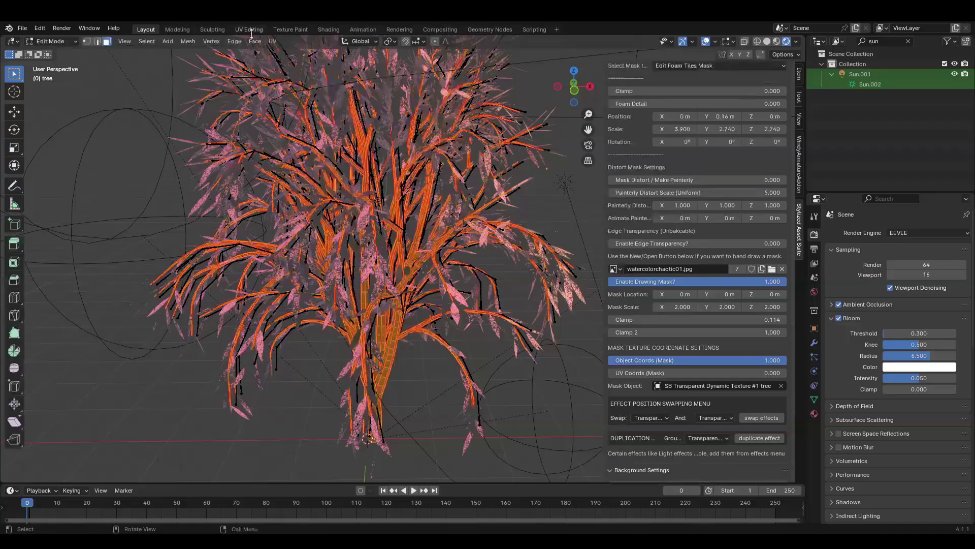
pyautogui.click(249, 29)
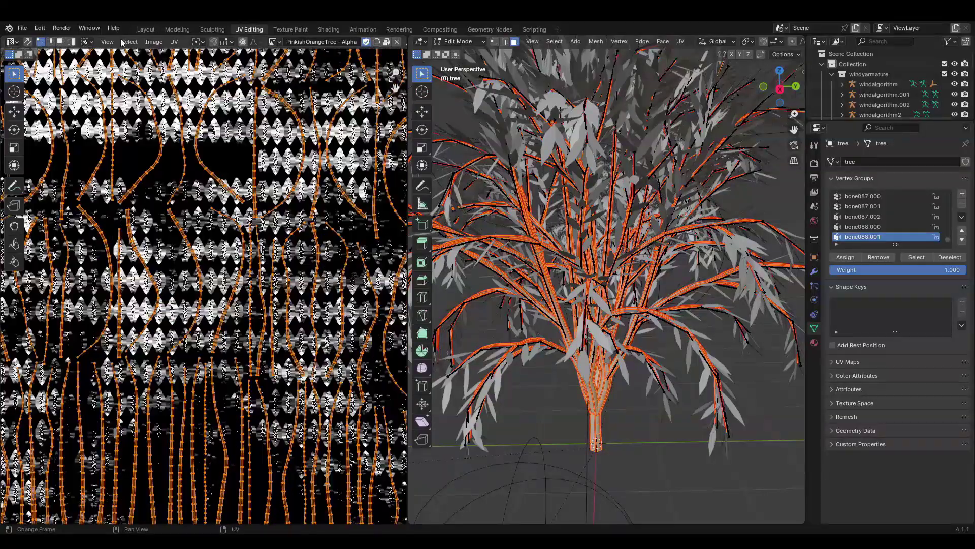
pyautogui.click(145, 30)
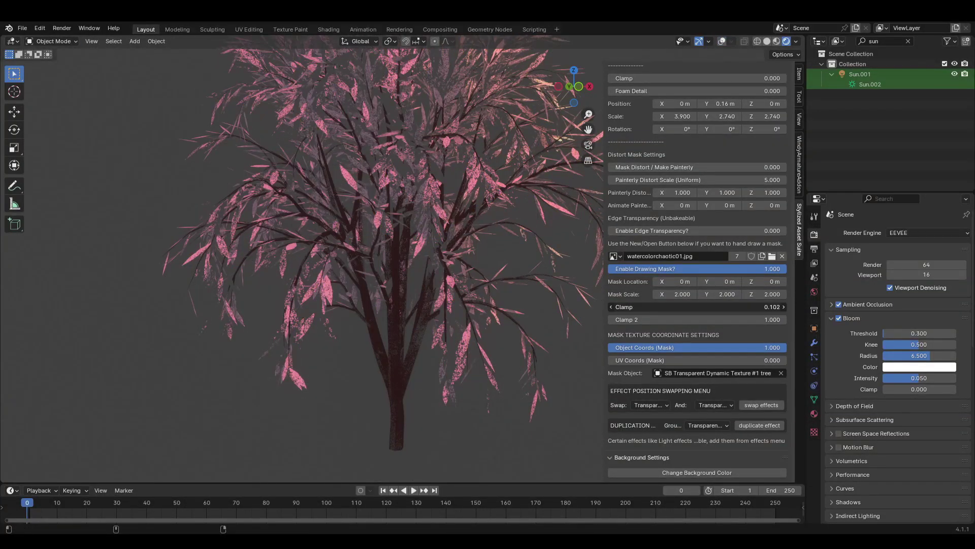
# Set the branch drawing mask's Clamp to 0.173, inspect the tree without overlays, and save the file.
pyautogui.scroll(6, 640, 299)
pyautogui.scroll(-5, 653, 313)
pyautogui.moveTo(447, 381); pyautogui.dragTo(528, 340, button='middle')
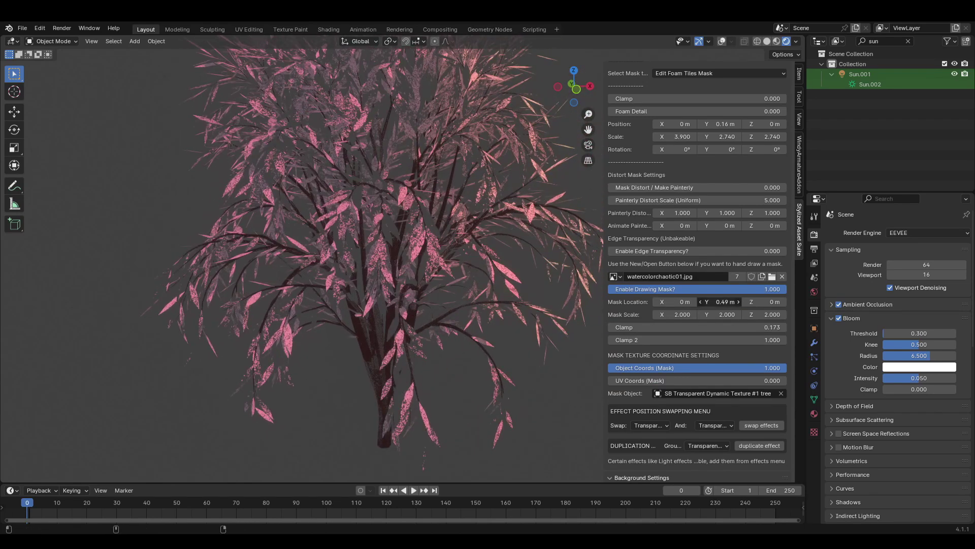
pyautogui.hotkey('shift', 'alt', 'z')
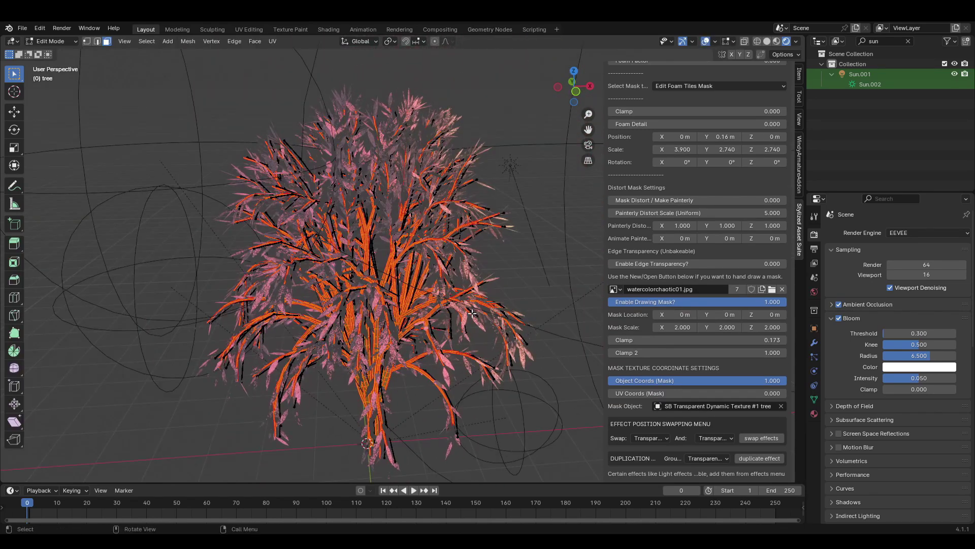
pyautogui.hotkey('ctrl', 's')
pyautogui.hotkey('shift', 'alt', 'z')
# Choose Bake Your Shader for the branch material, set the bake image title to TreeTrunks, and save the file.
pyautogui.scroll(20, 693, 297)
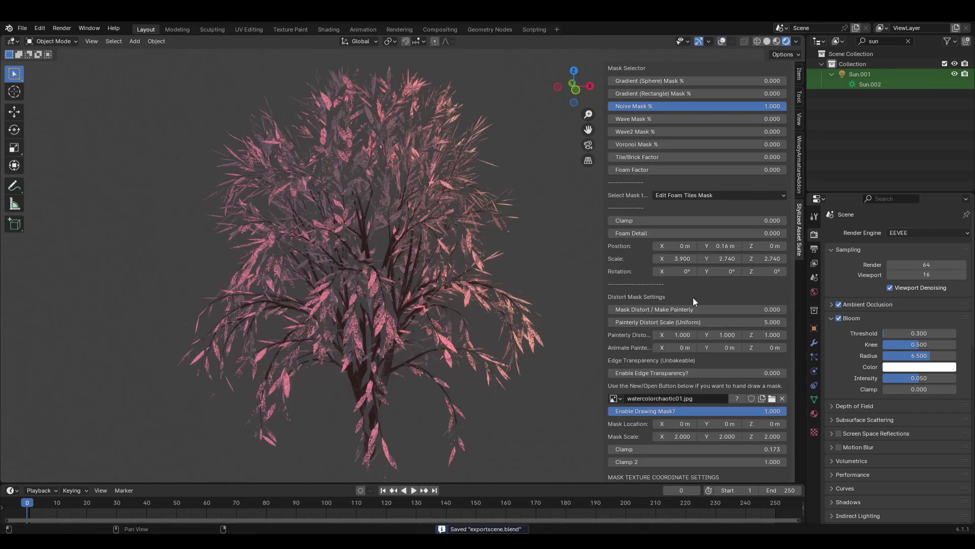
pyautogui.click(683, 265)
pyautogui.click(630, 421)
pyautogui.click(731, 290)
pyautogui.write('TreeTrunks')
pyautogui.press('Return')
pyautogui.moveTo(496, 307); pyautogui.dragTo(540, 333, button='middle')
pyautogui.hotkey('ctrl', 's')
# Bake the branch shader's alpha and final color textures at 4096 resolution.
pyautogui.hotkey('shift', 'alt', 'z')
pyautogui.press('Tab')
pyautogui.press('Tab')
pyautogui.hotkey('shift', 'alt', 'z')
pyautogui.click(737, 328)
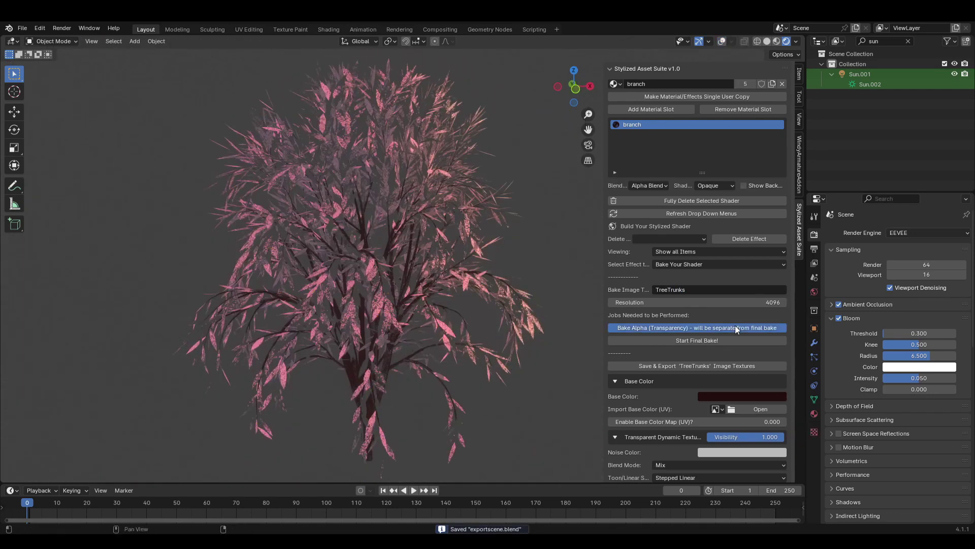
pyautogui.click(737, 327)
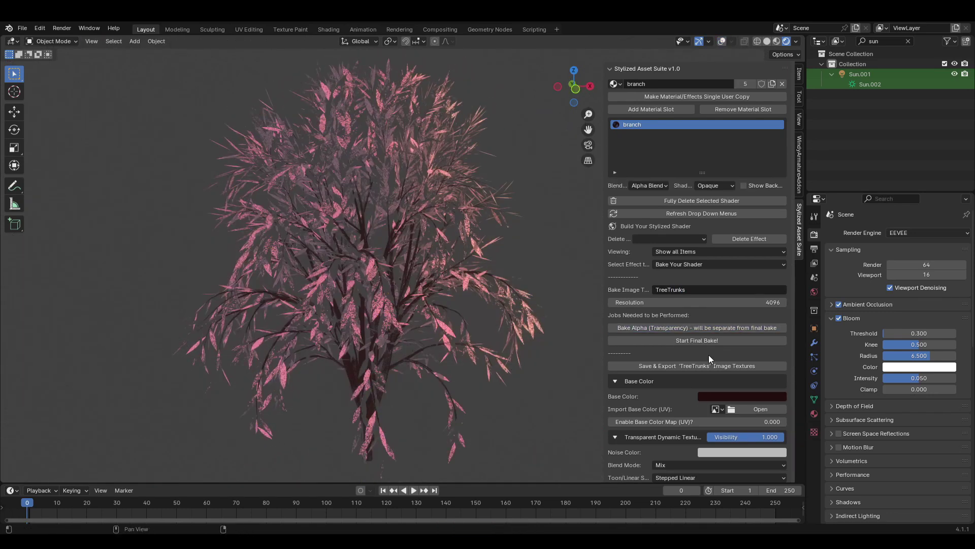
pyautogui.click(709, 340)
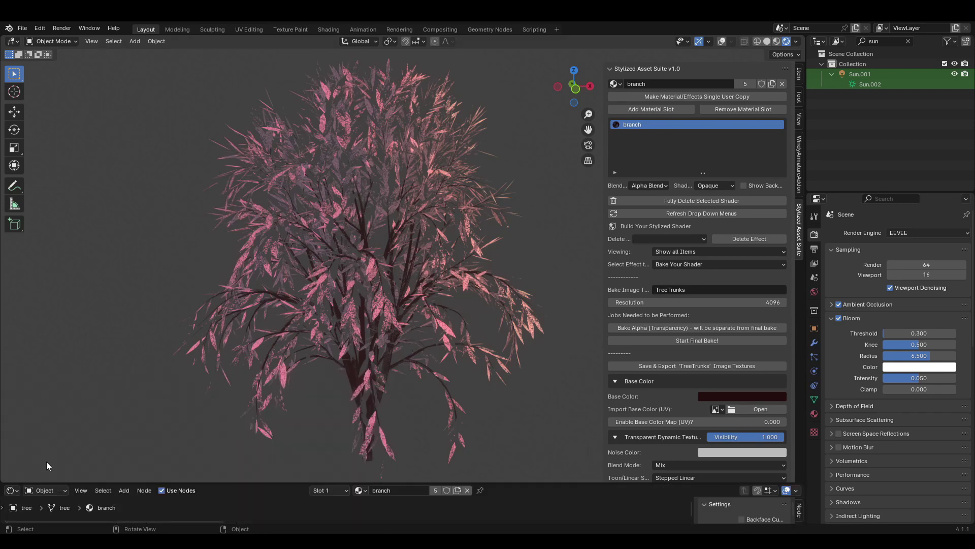
# Give the branches a new material and delete its default shader node, keeping only the Material Output.
pyautogui.click(467, 425)
pyautogui.click(439, 426)
pyautogui.moveTo(468, 417); pyautogui.dragTo(467, 385)
pyautogui.click(492, 437)
pyautogui.press('x')
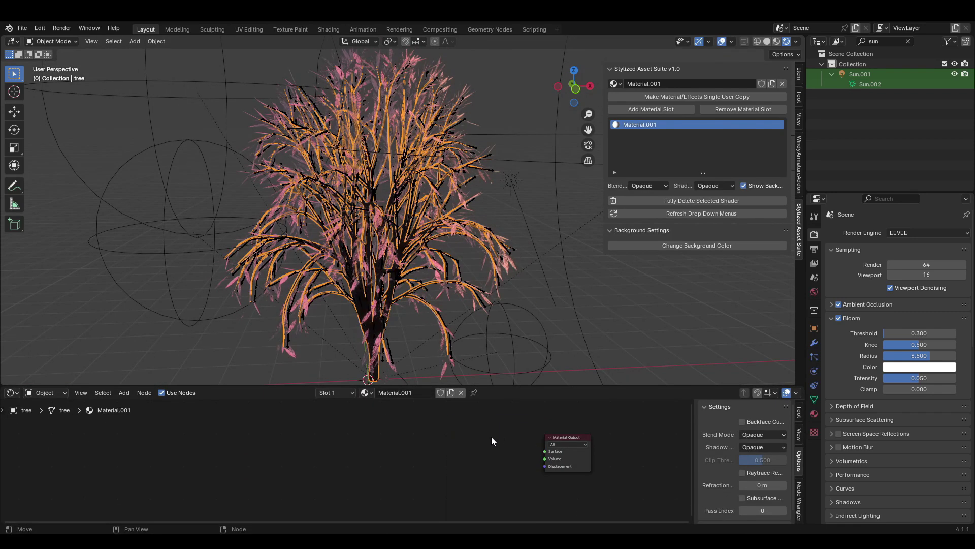
# Load the baked TreeTrunks color and alpha images and combine them with a Transparent BSDF through a Mix Shader, using Alpha Blend.
pyautogui.hotkey('shift', 'a')
pyautogui.write('image')
pyautogui.press('Return')
pyautogui.moveTo(399, 455); pyautogui.dragTo(397, 480, button='middle')
pyautogui.scroll(2, 398, 481)
pyautogui.click(262, 409)
pyautogui.moveTo(242, 385); pyautogui.dragTo(242, 364)
pyautogui.click(243, 427)
pyautogui.write('tree')
pyautogui.press('Return')
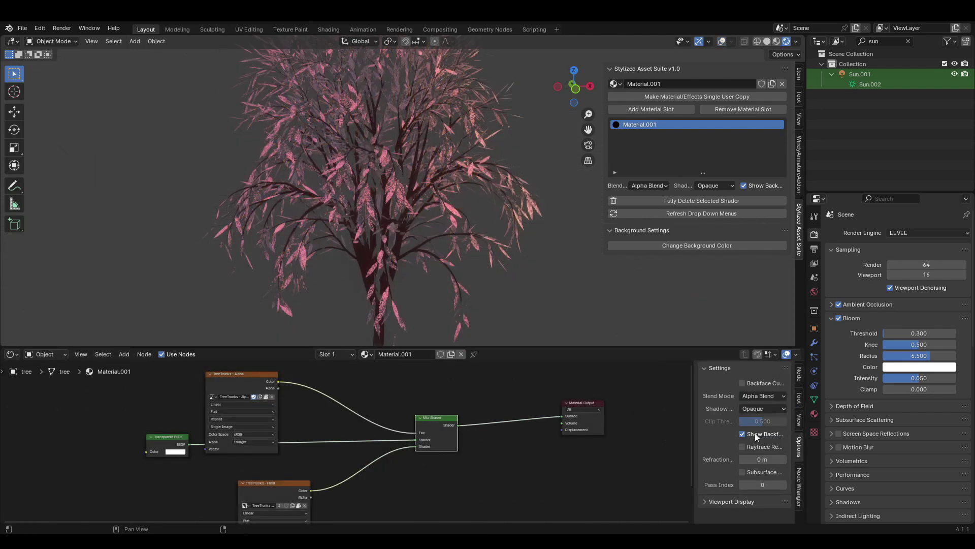
# Disable Show Backface for the new branch material, save the file, and inspect the tree without overlays.
pyautogui.click(754, 435)
pyautogui.hotkey('ctrl', 's')
pyautogui.scroll(3, 452, 255)
pyautogui.hotkey('shift', 'alt', 'z')
pyautogui.moveTo(459, 246)
pyautogui.mouseDown(button='middle')
pyautogui.moveTo(420, 245)
pyautogui.moveTo(444, 254)
pyautogui.mouseUp(button='middle')
pyautogui.hotkey('shift', 'alt', 'z')
pyautogui.scroll(3, 462, 257)
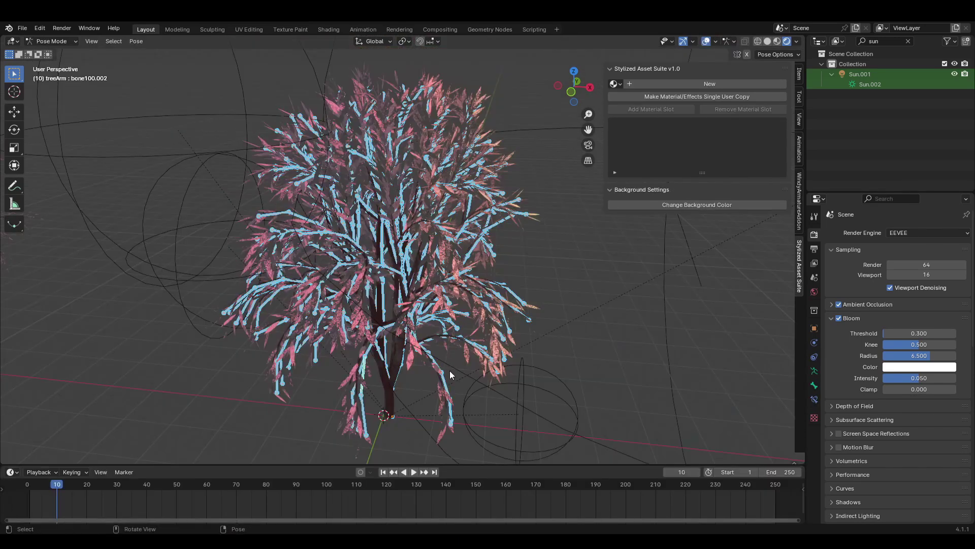
# Play the tree armature's animation briefly and return to frame 5.
pyautogui.press('space')
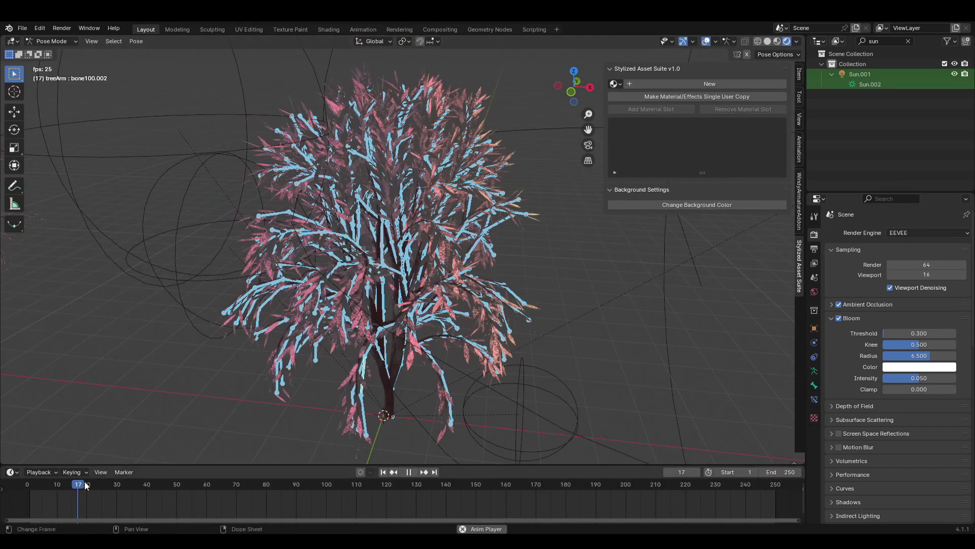
pyautogui.press('space')
pyautogui.click(41, 489)
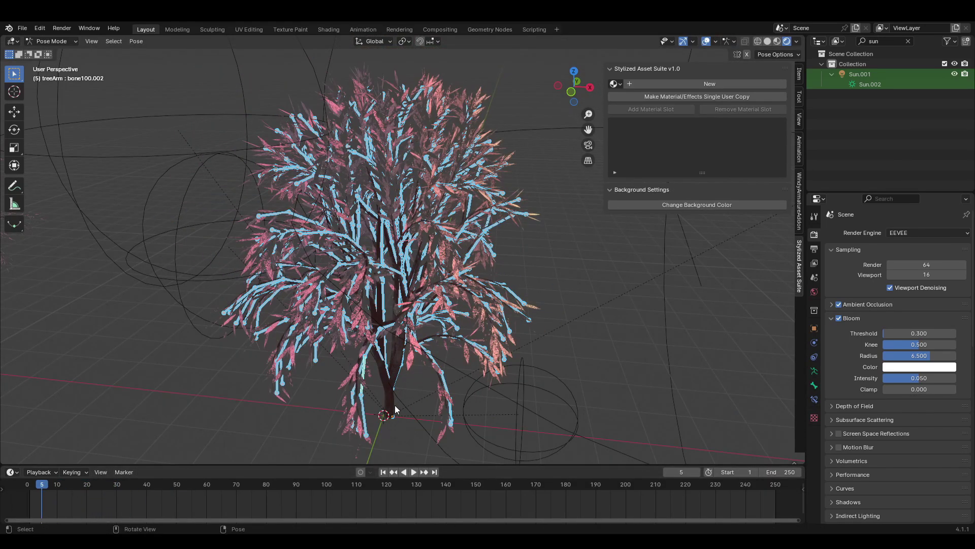
# Add Template 1 wind to the tree armature's bones with Windy Armature and preview the animation.
pyautogui.click(395, 405)
pyautogui.press('n')
pyautogui.press('n')
pyautogui.click(800, 205)
pyautogui.click(700, 151)
pyautogui.moveTo(402, 315); pyautogui.dragTo(387, 311, button='middle')
pyautogui.scroll(3, 396, 313)
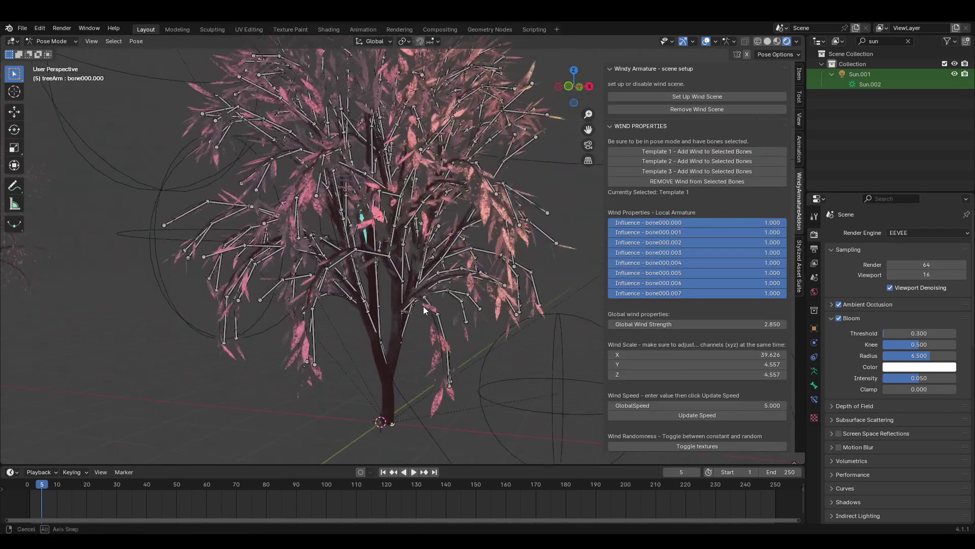
pyautogui.press('space')
pyautogui.press('space')
pyautogui.moveTo(395, 313)
pyautogui.mouseDown(button='middle')
pyautogui.moveTo(468, 313)
pyautogui.moveTo(395, 308)
pyautogui.mouseUp(button='middle')
# Bake the action of all bones over frames 1 to 100 with Visual Keying and Clear Constraints, and play it back.
pyautogui.press('a')
pyautogui.press('F3')
pyautogui.write('bake')
pyautogui.press('Return')
pyautogui.click(421, 319)
pyautogui.write('100')
pyautogui.press('Return')
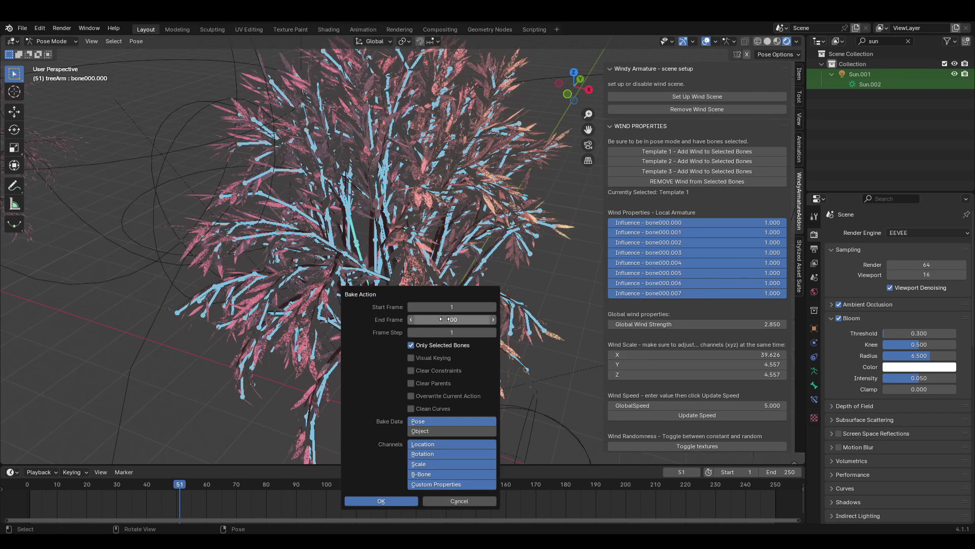
pyautogui.click(440, 368)
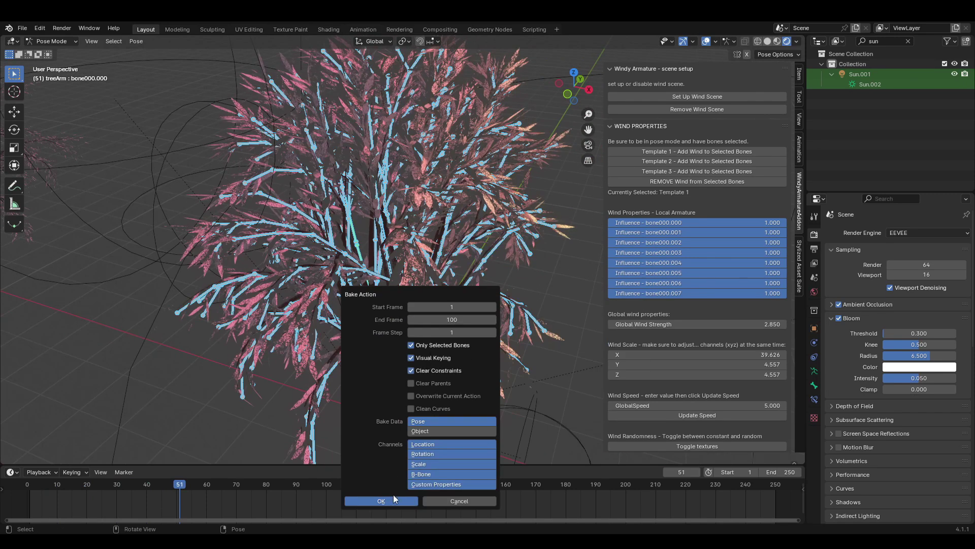
pyautogui.press('Return')
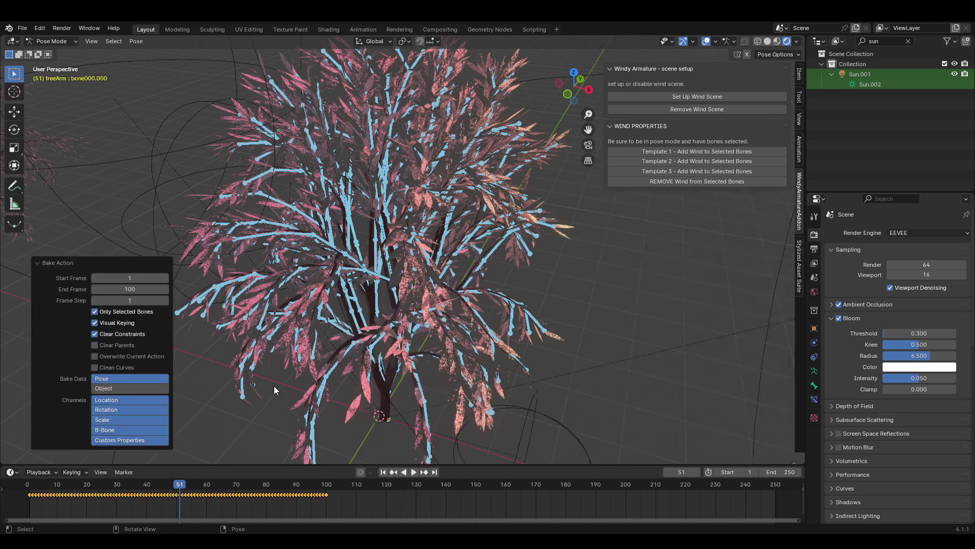
pyautogui.press('space')
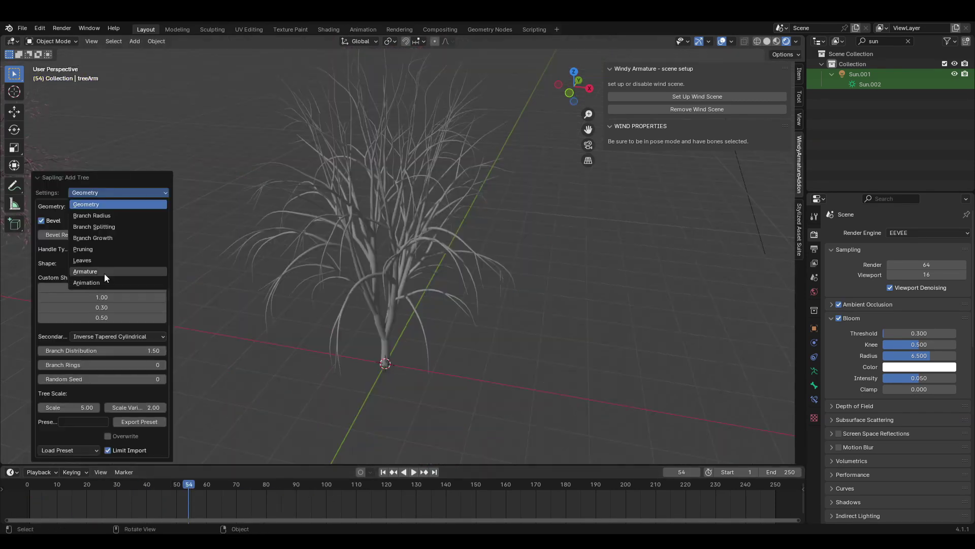
# Enable an armature and its animation in the settings of the new Sapling tree.
pyautogui.click(104, 273)
pyautogui.click(100, 330)
pyautogui.click(69, 383)
pyautogui.click(41, 294)
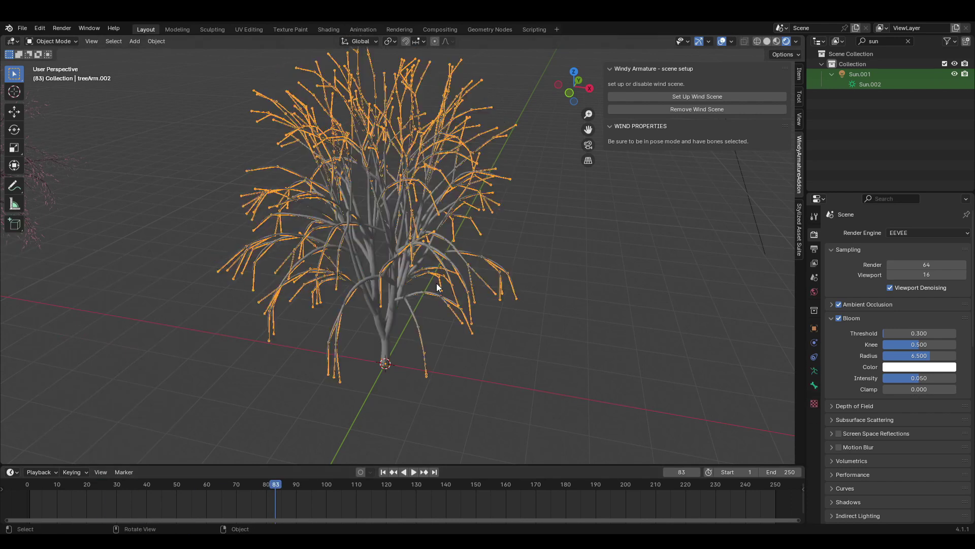
# Bake the new Sapling armature's bone action over frames 1 to 100 with Visual Keying and Clear Constraints, and scrub through it.
pyautogui.scroll(1, 436, 283)
pyautogui.hotkey('ctrl', 'Tab')
pyautogui.press('a')
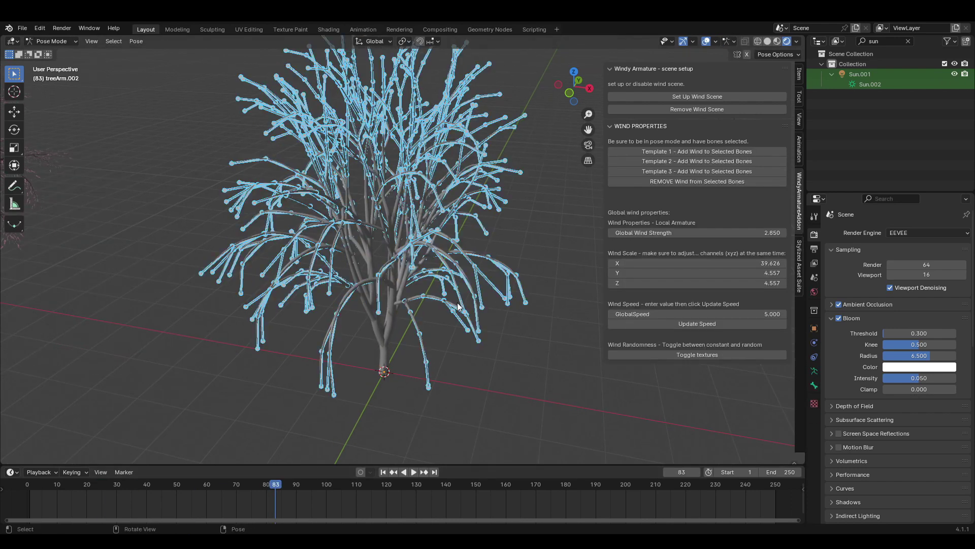
pyautogui.press('F3')
pyautogui.write('bake')
pyautogui.press('Return')
pyautogui.doubleClick(572, 332)
pyautogui.write('100')
pyautogui.press('Return')
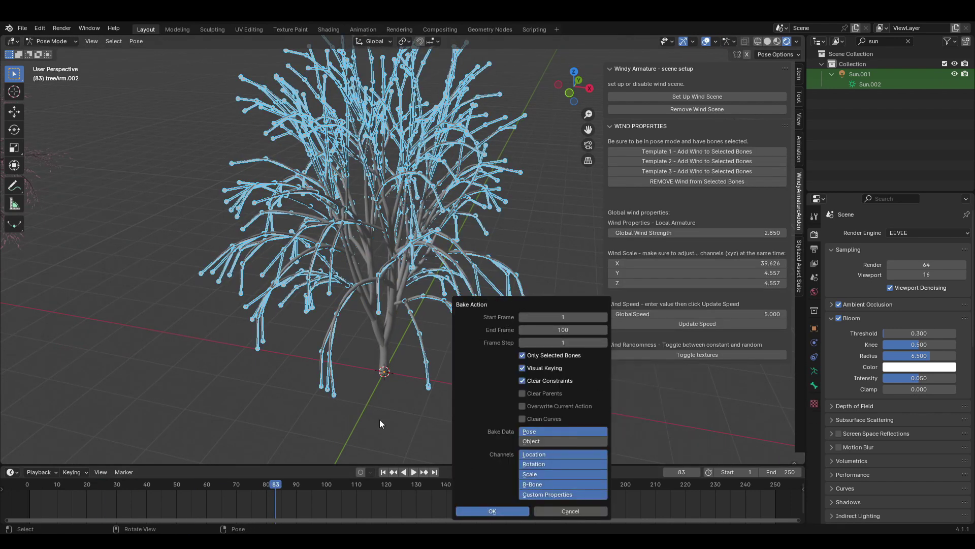
pyautogui.press('Return')
pyautogui.moveTo(157, 484); pyautogui.dragTo(60, 437)
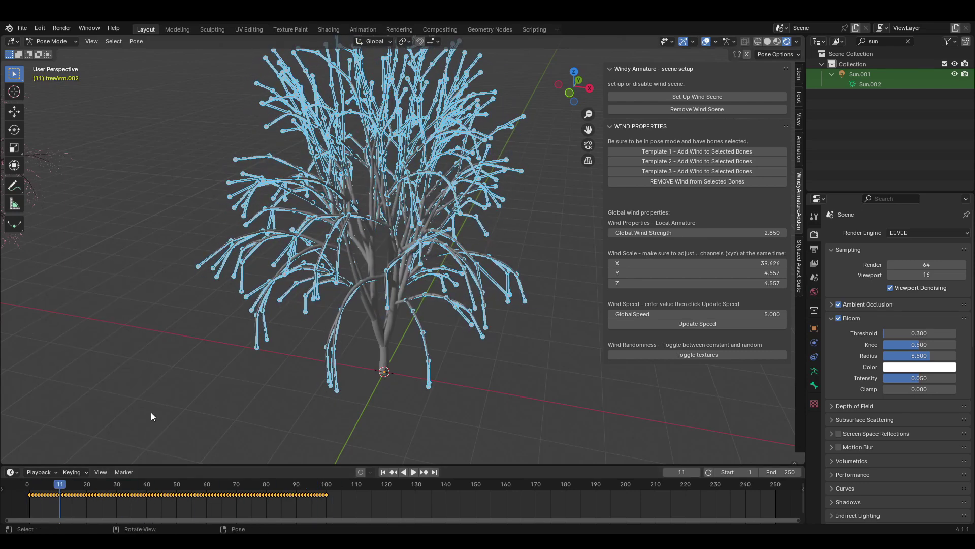
# Return to Object Mode and convert the new Sapling tree curve to a mesh.
pyautogui.keyDown('shift'); pyautogui.moveTo(305, 356); pyautogui.dragTo(309, 370, button='middle'); pyautogui.keyUp('shift')
pyautogui.hotkey('ctrl', 'Tab')
pyautogui.click(395, 354)
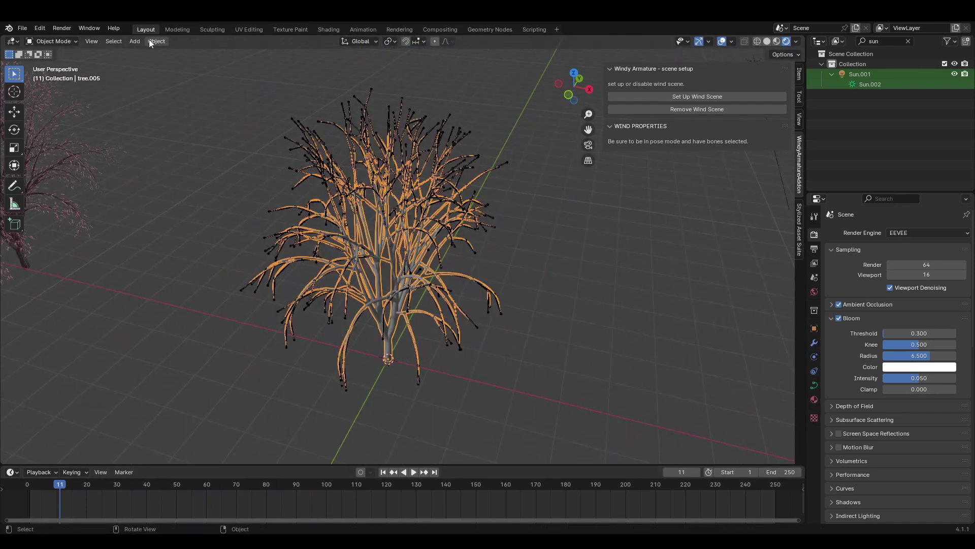
pyautogui.click(150, 42)
pyautogui.moveTo(207, 325)
pyautogui.click(266, 336)
pyautogui.press('Tab')
pyautogui.press('Tab')
# Parent the converted tree mesh to its armature with automatic weights.
pyautogui.scroll(2, 379, 315)
pyautogui.keyDown('shift'); pyautogui.click(415, 325); pyautogui.keyUp('shift')
pyautogui.click(409, 324)
pyautogui.keyDown('shift'); pyautogui.click(409, 323); pyautogui.keyUp('shift')
pyautogui.keyDown('shift'); pyautogui.click(411, 317); pyautogui.keyUp('shift')
pyautogui.keyDown('shift'); pyautogui.click(411, 315); pyautogui.keyUp('shift')
pyautogui.keyDown('shift'); pyautogui.click(411, 316); pyautogui.keyUp('shift')
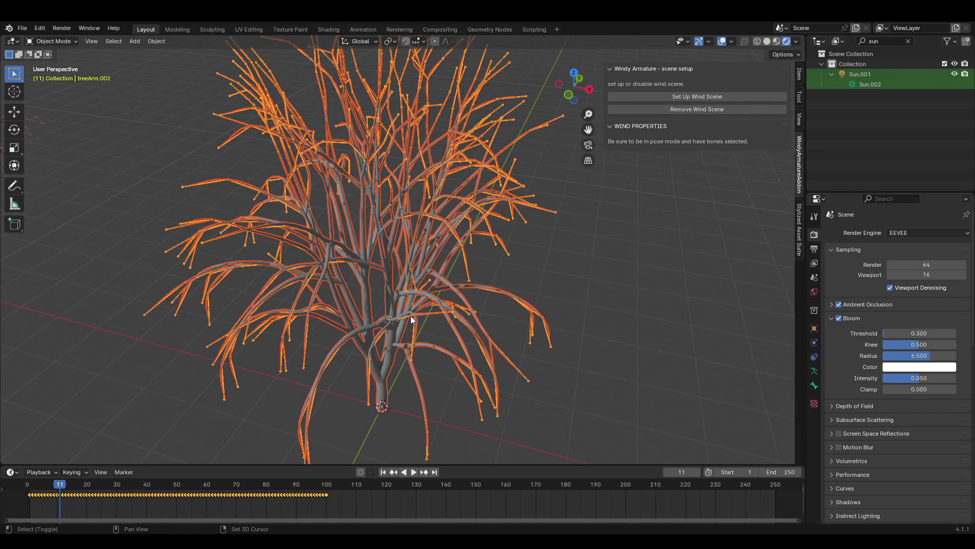
pyautogui.hotkey('ctrl', 'p')
pyautogui.click(370, 387)
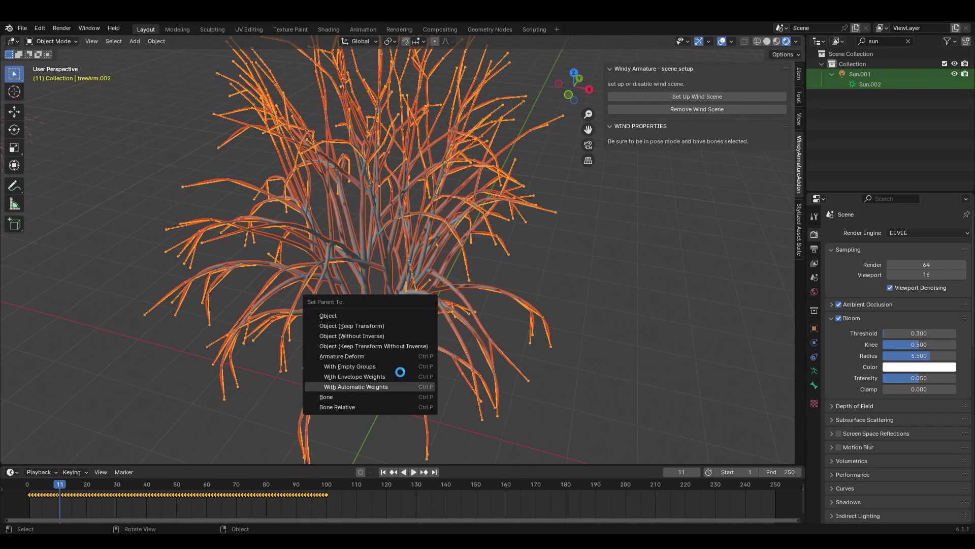